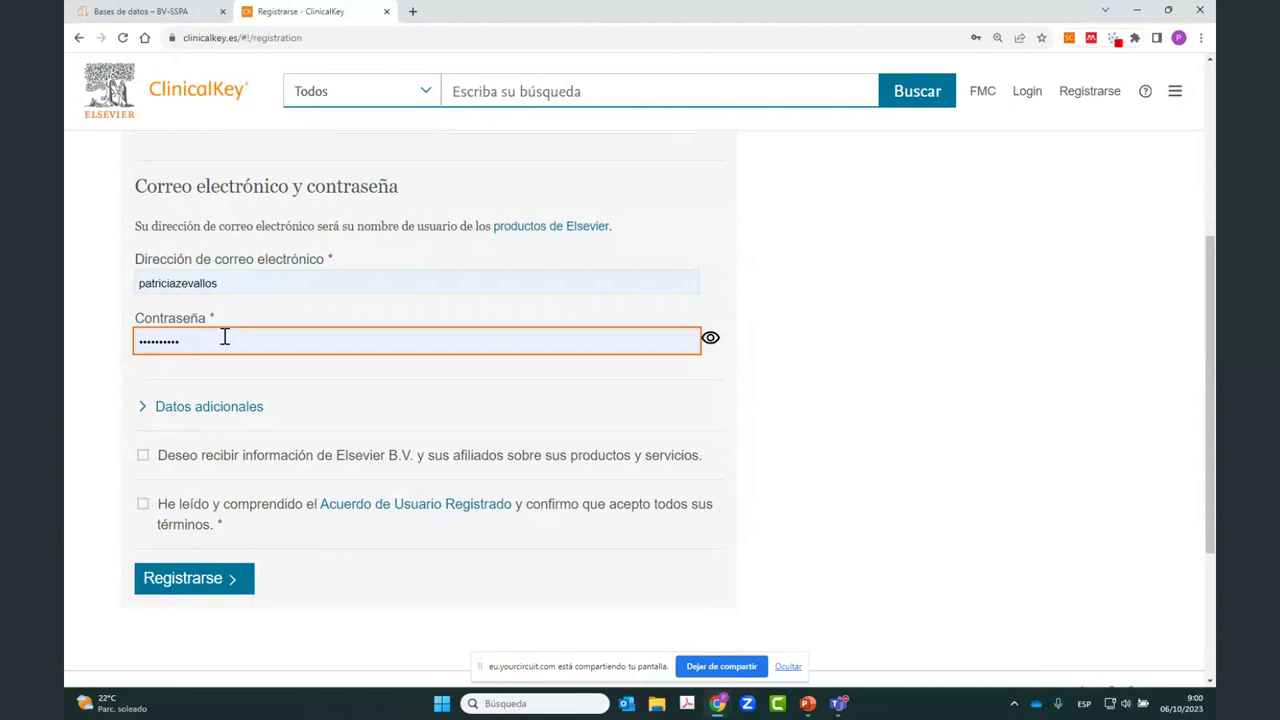
Step: Accept the Acuerdo de Usuario Registrado terms, then expand and collapse Datos adicionales
click(143, 504)
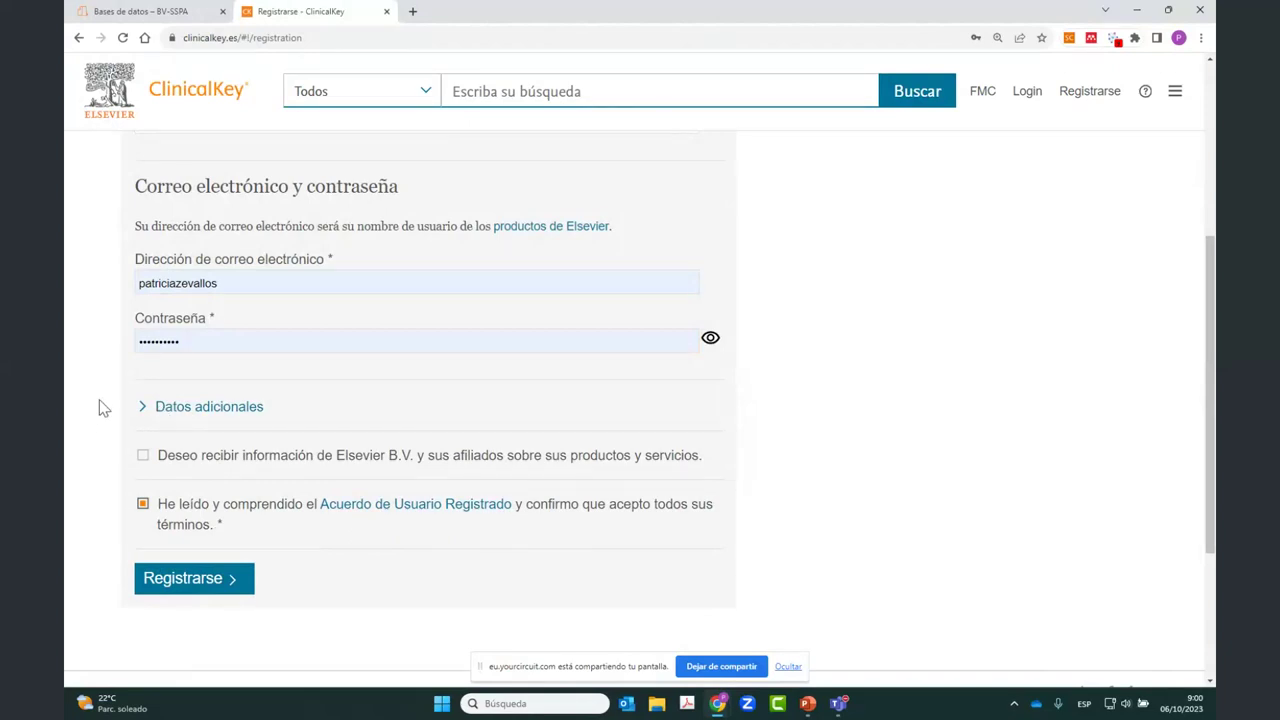
scroll(108, 293, down, 2)
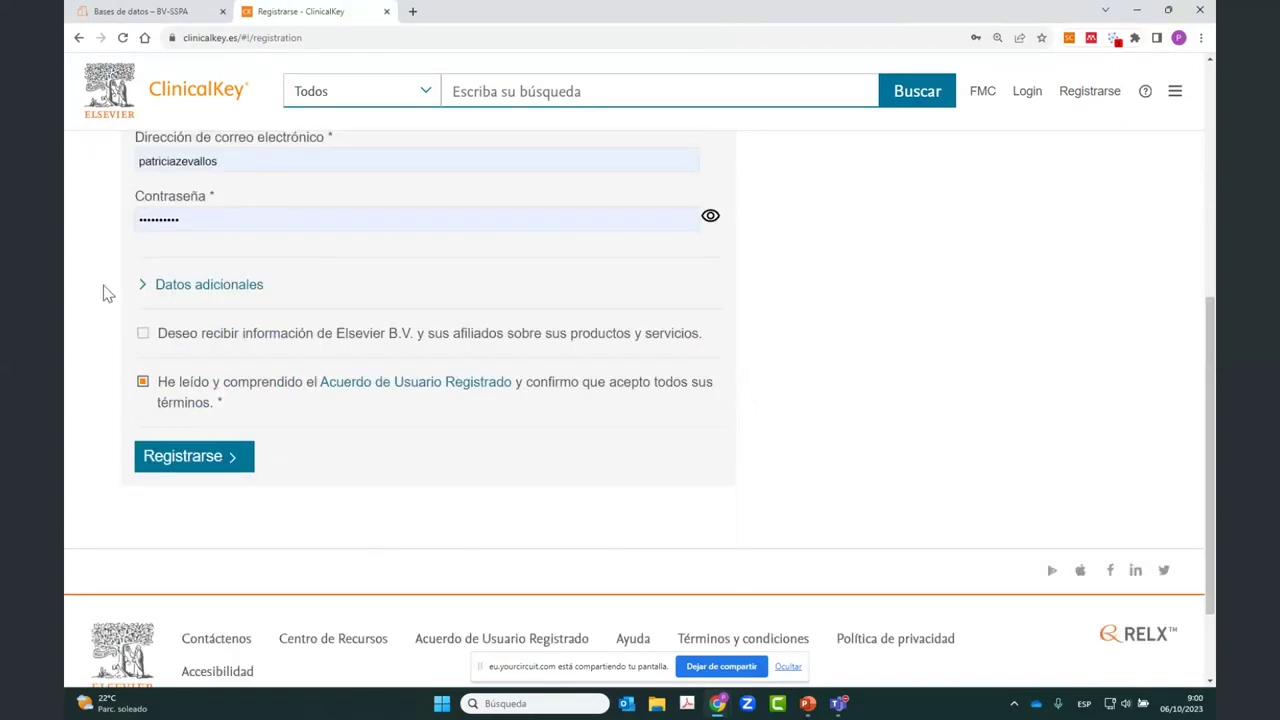
click(200, 272)
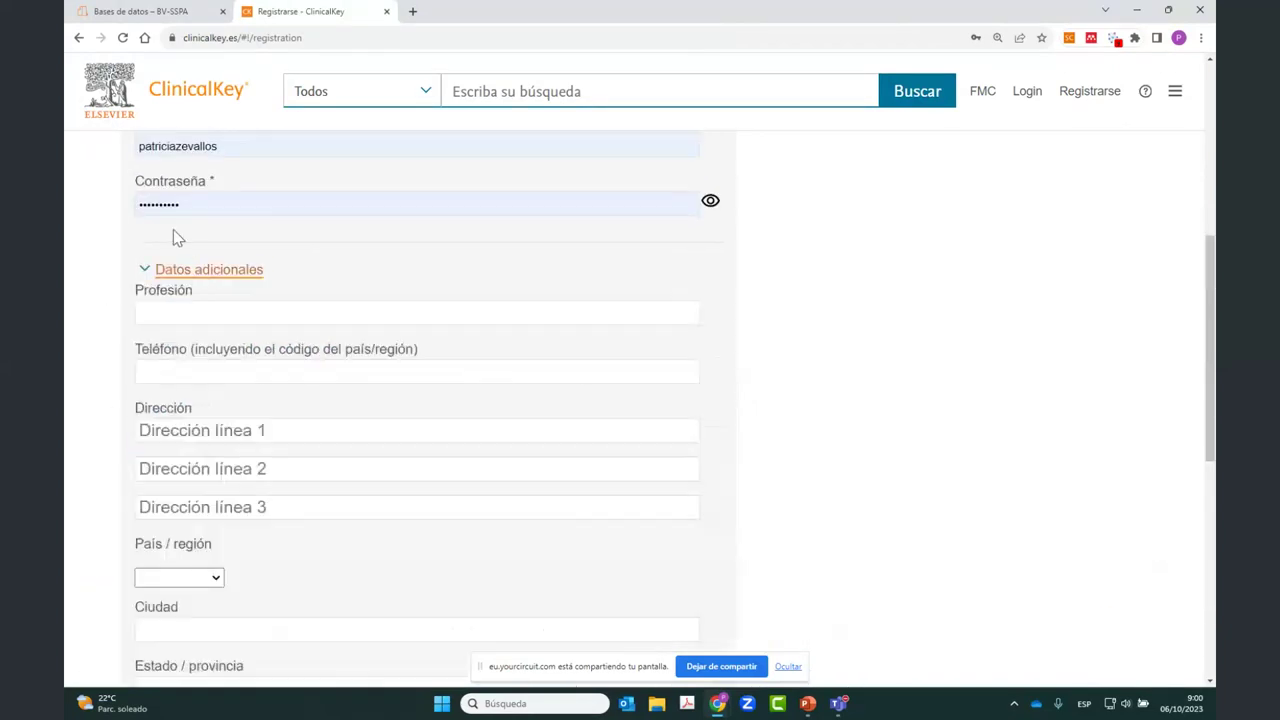
scroll(124, 340, down, 3)
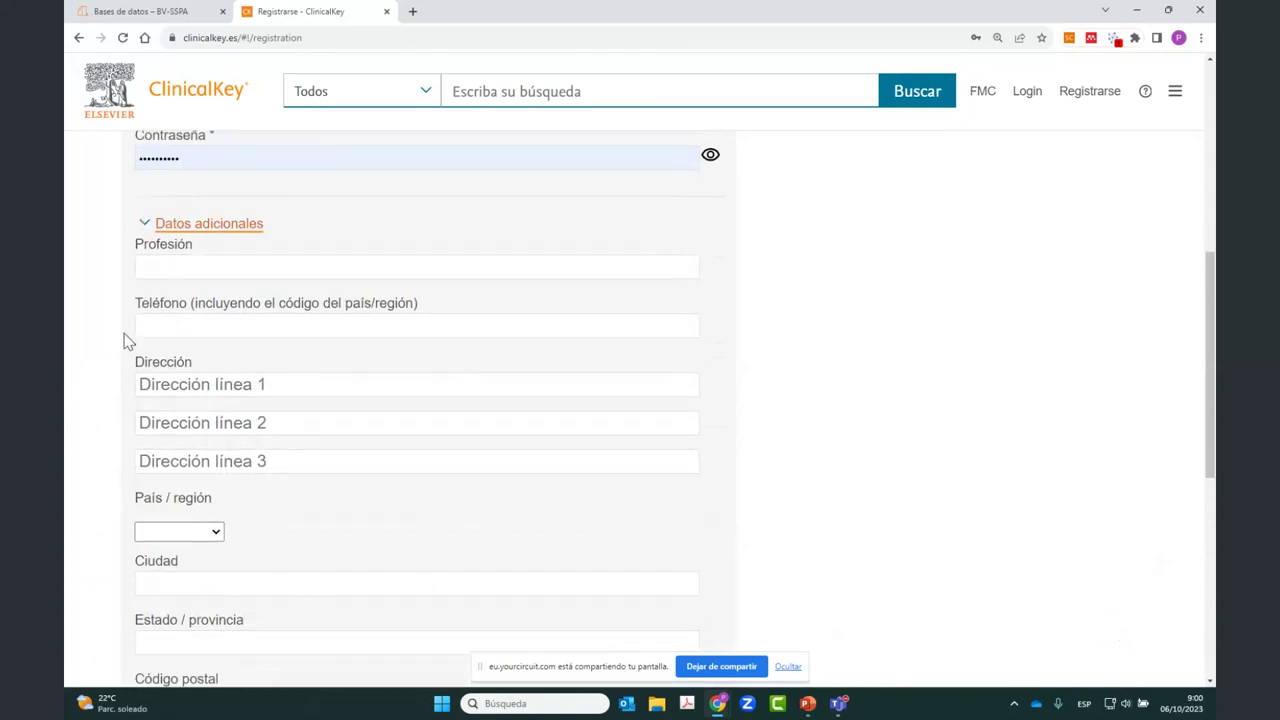
scroll(124, 340, up, 3)
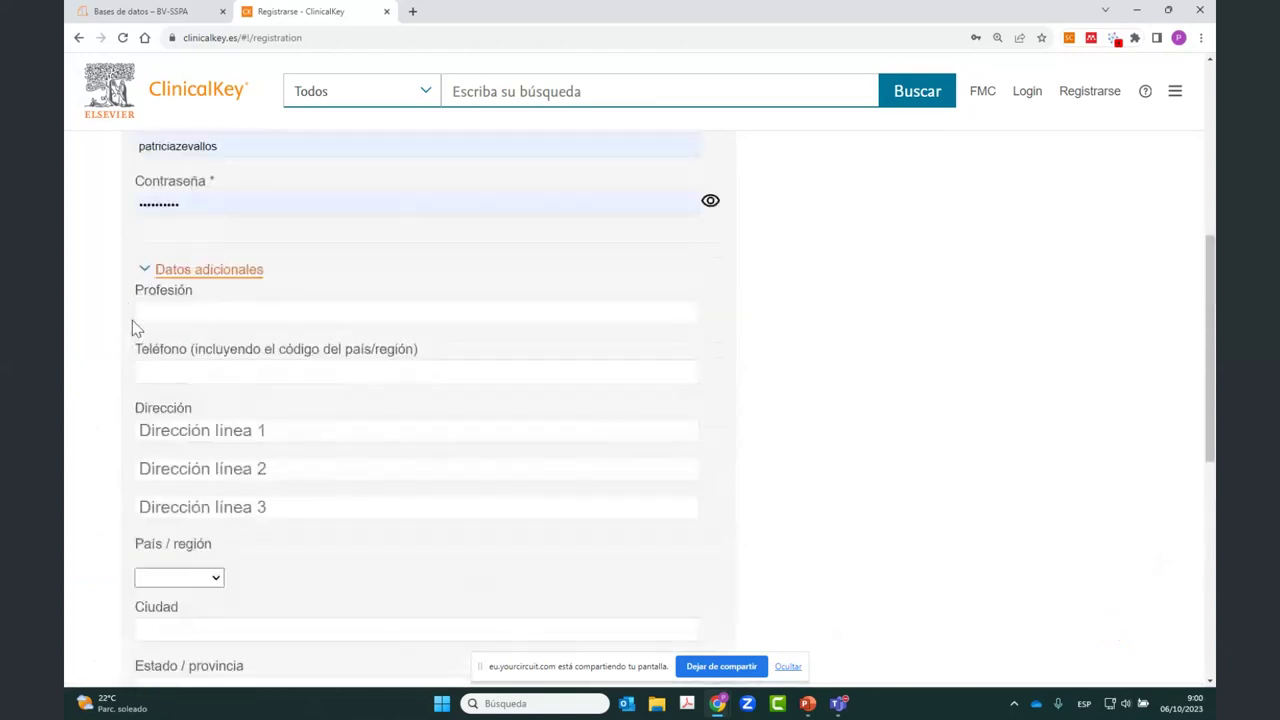
click(141, 270)
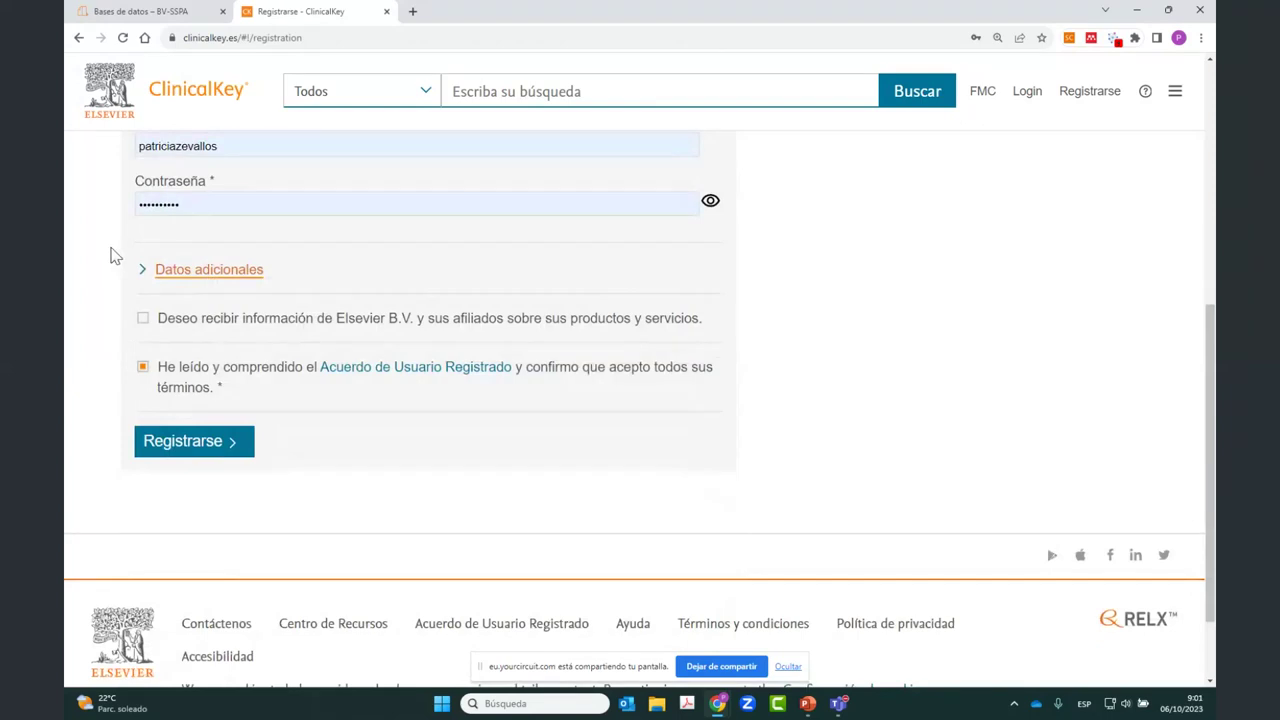
Step: Tick, then untick, the Elsevier product-information option, leaving the job role unchosen
click(143, 319)
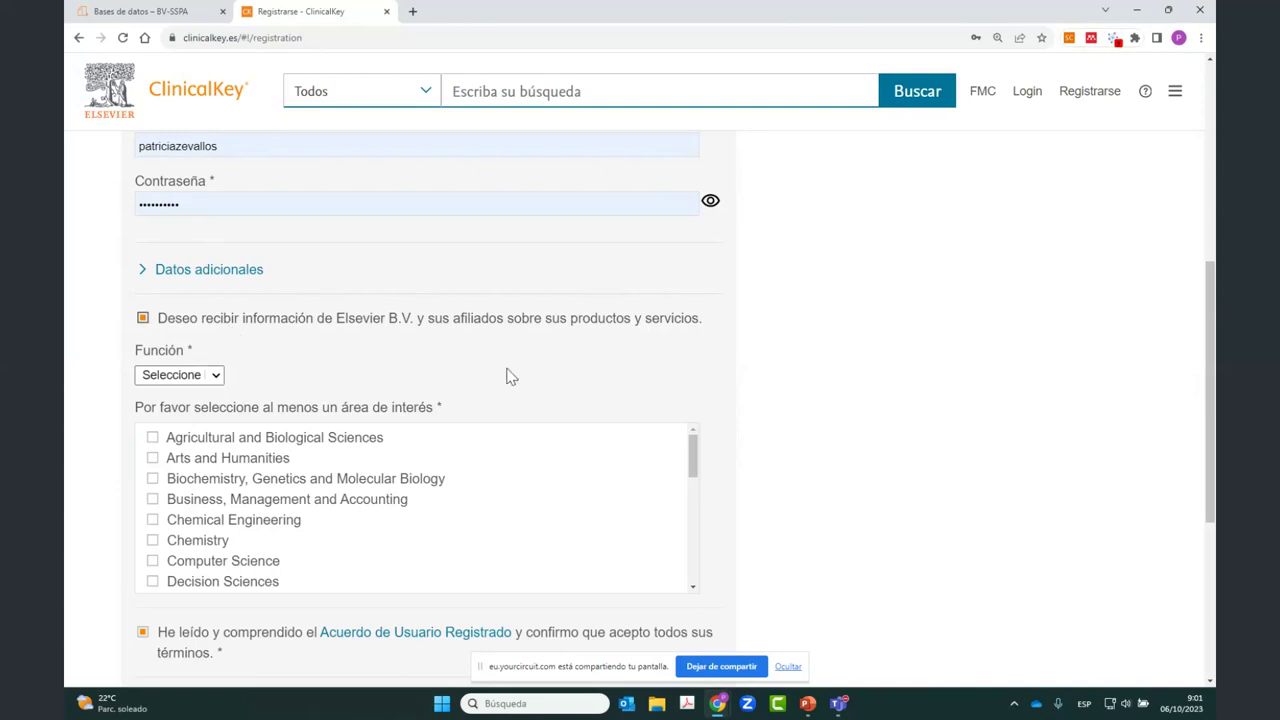
click(175, 380)
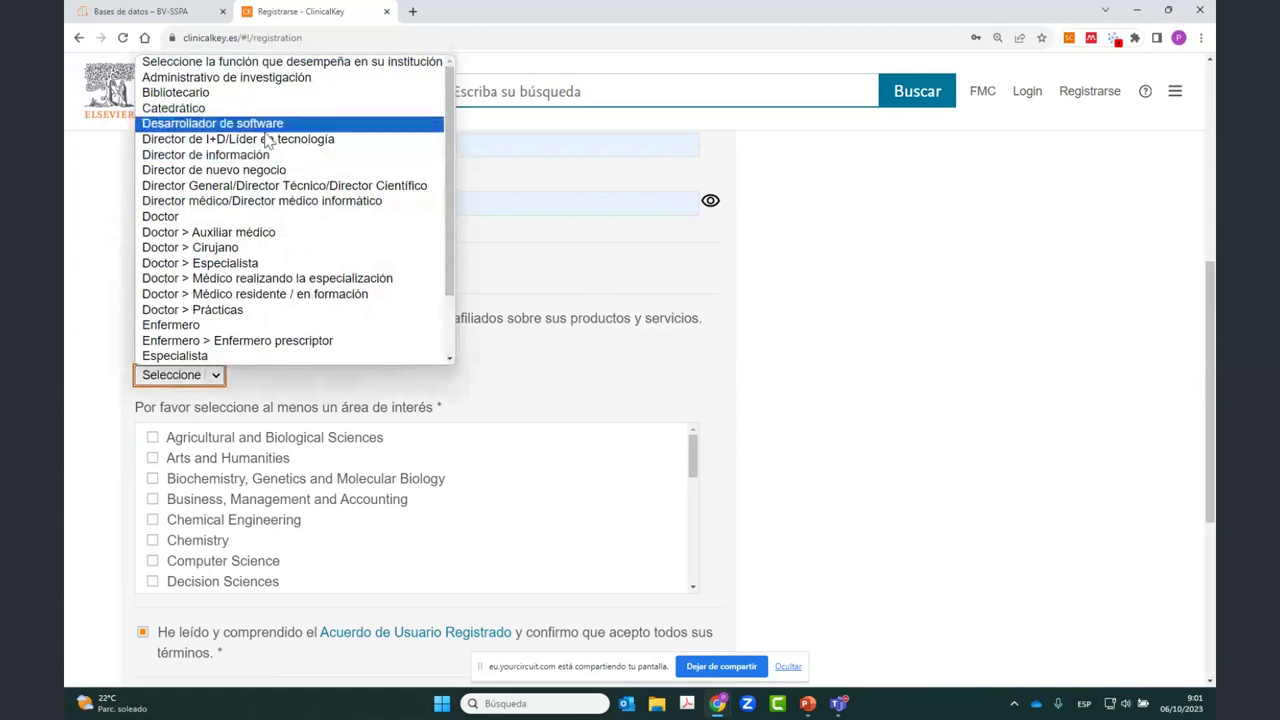
click(605, 422)
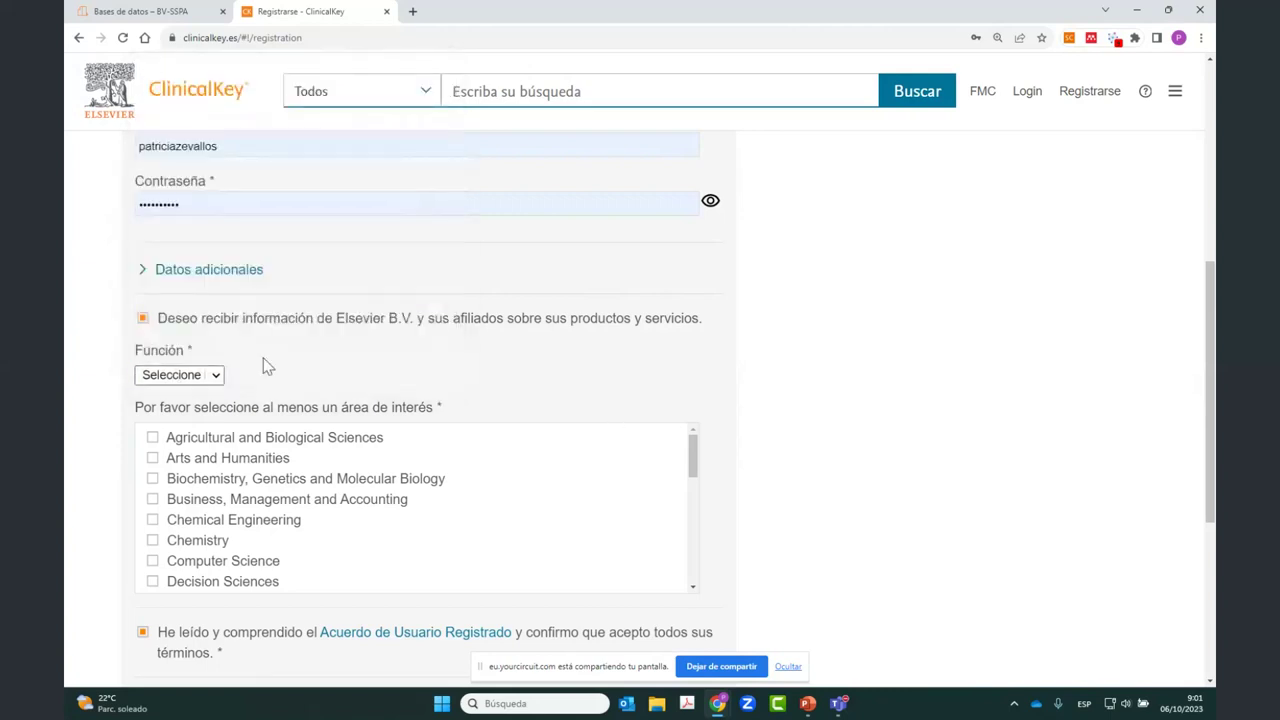
scroll(226, 530, down, 2)
scroll(220, 520, up, 2)
click(143, 319)
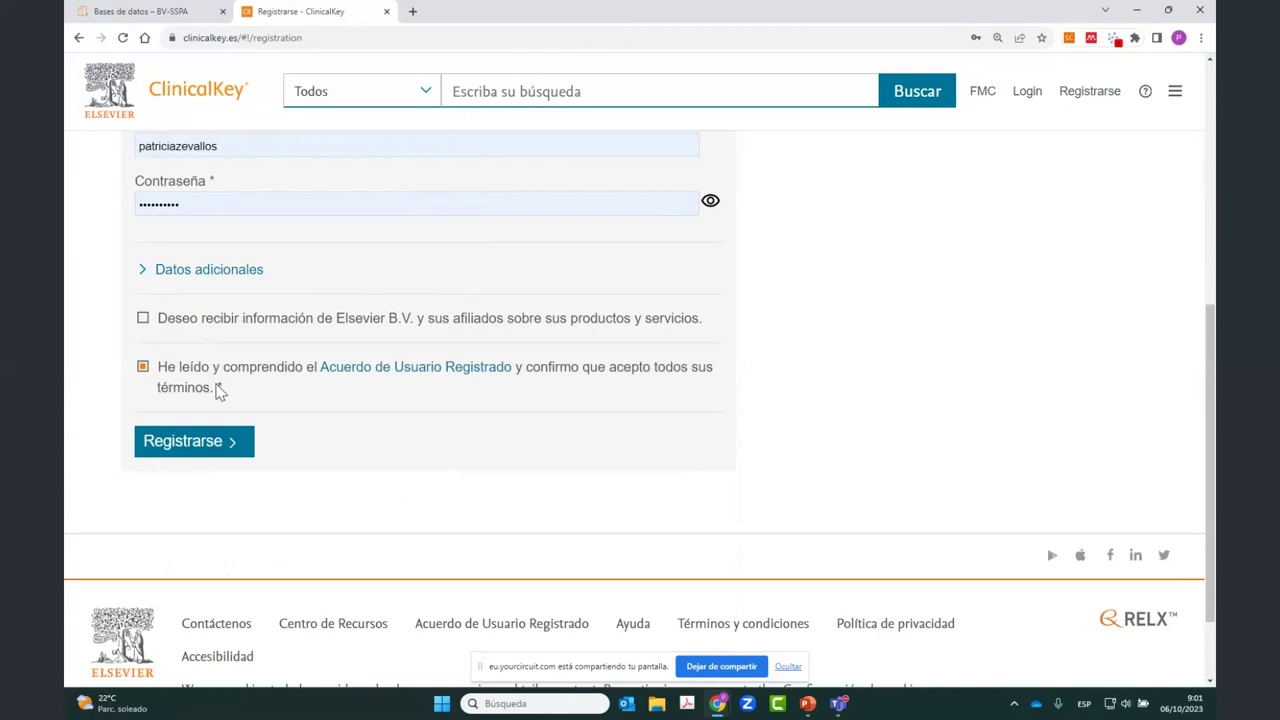
scroll(194, 286, up, 2)
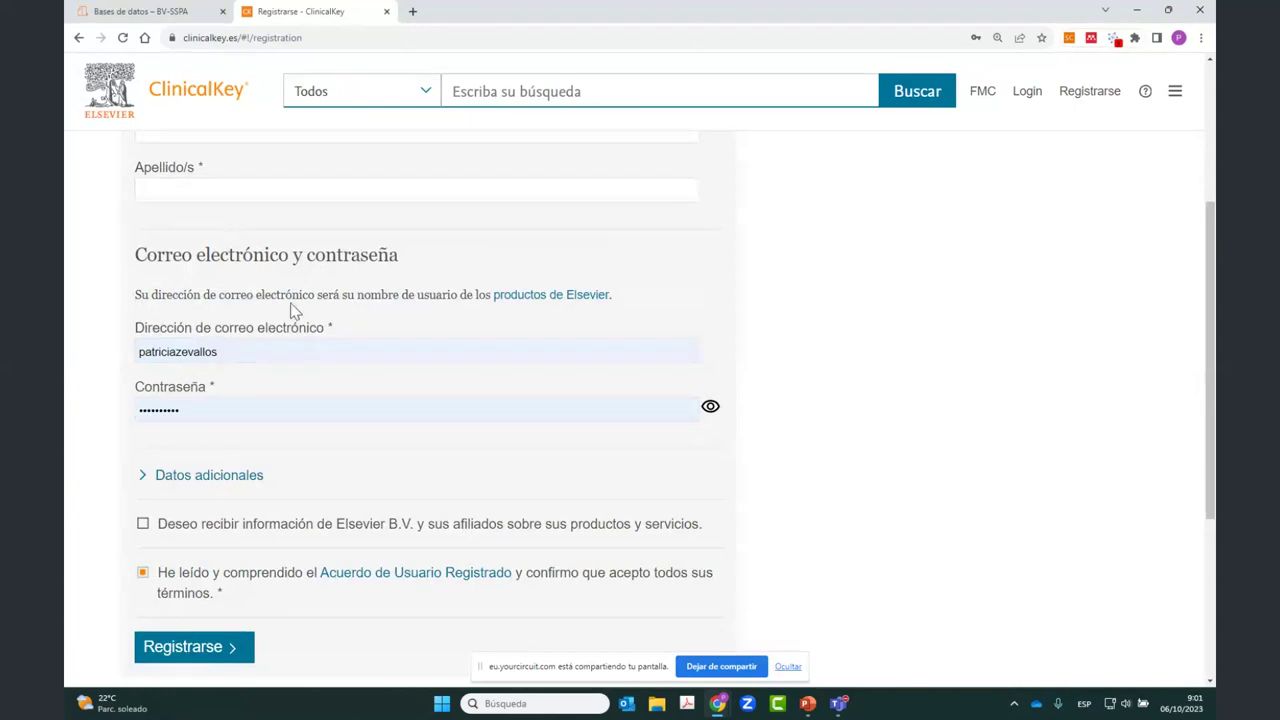
scroll(250, 543, up, 2)
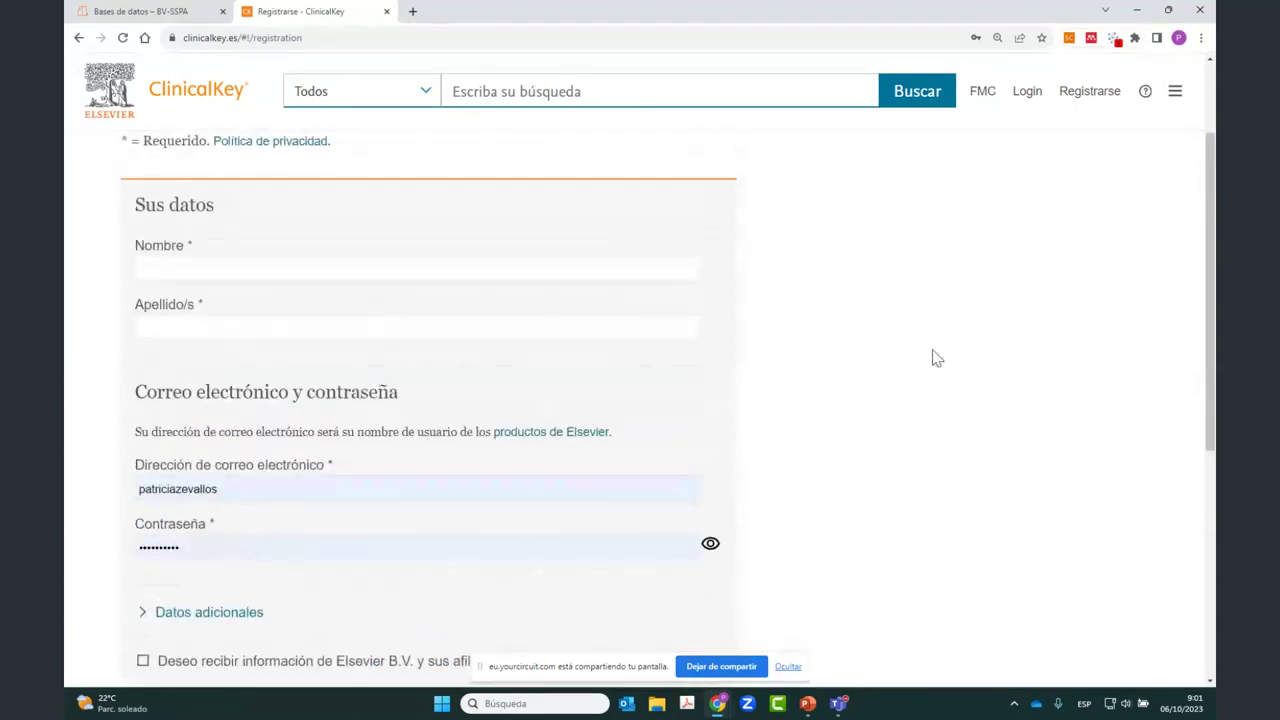
scroll(935, 358, down, 5)
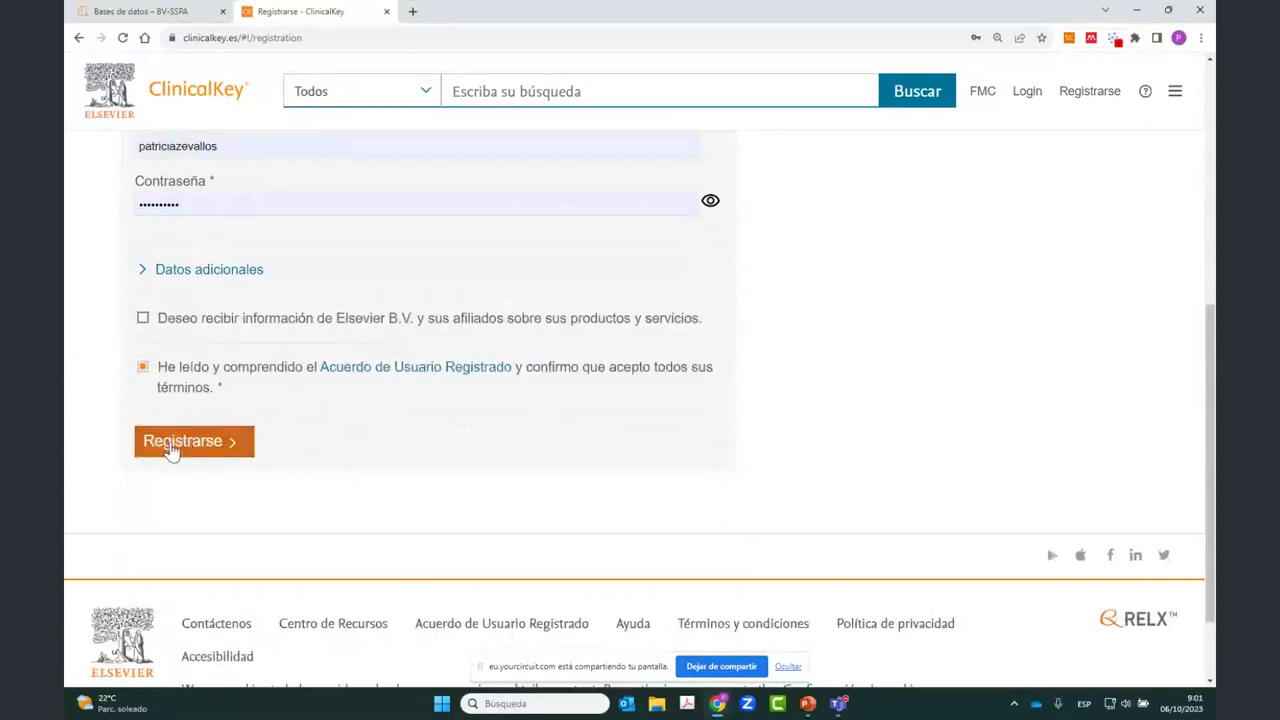
Step: Log in under the Elsevier Demonstration Account, Self-Managed Remote Access institution
click(1023, 102)
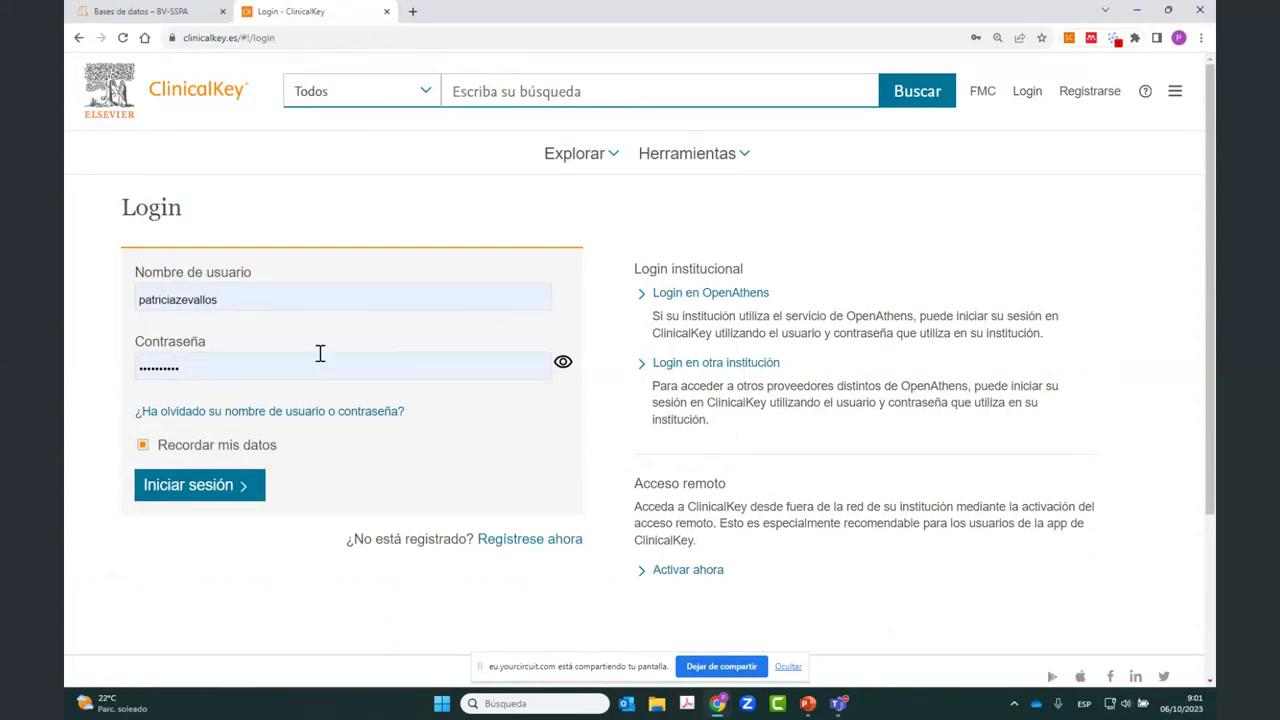
click(176, 490)
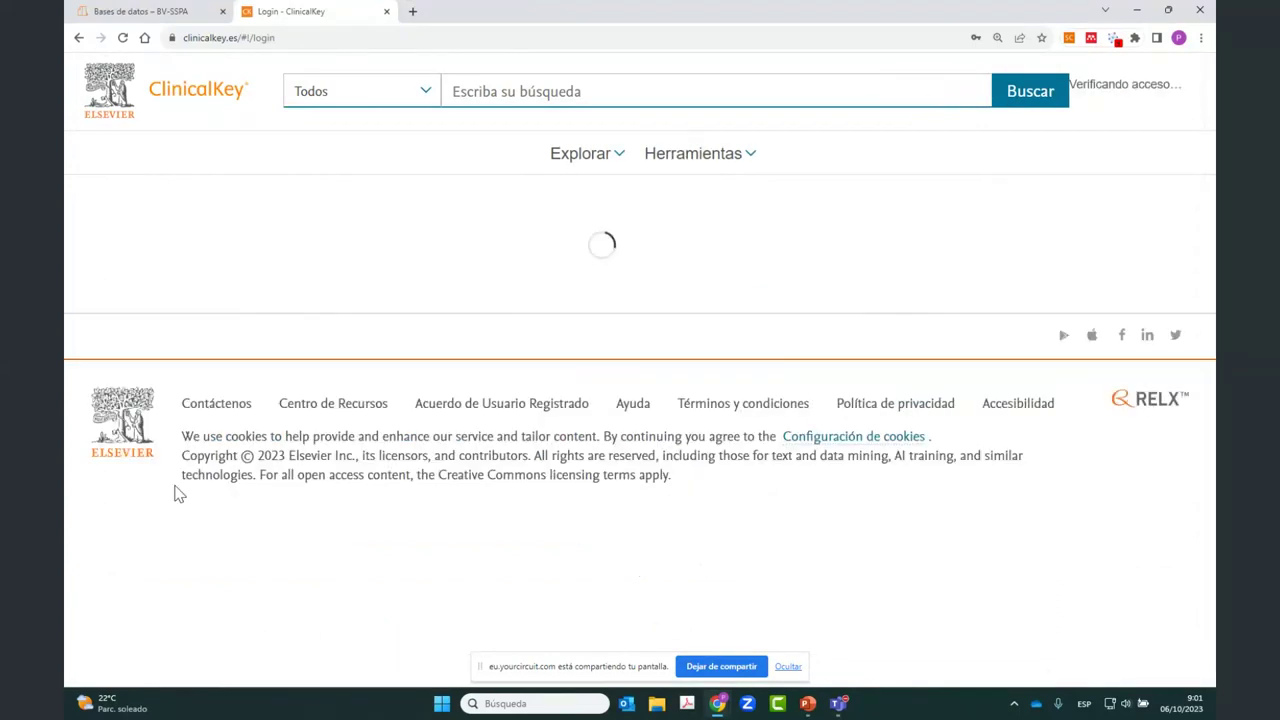
click(543, 345)
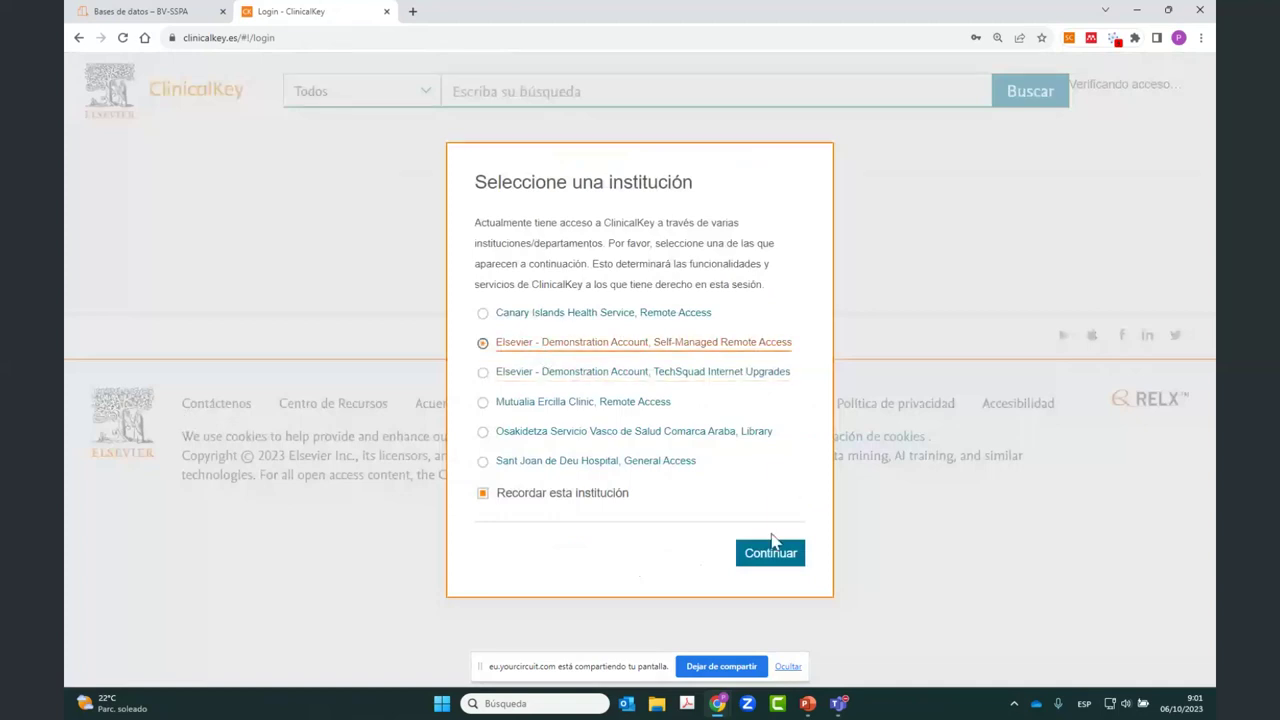
click(770, 556)
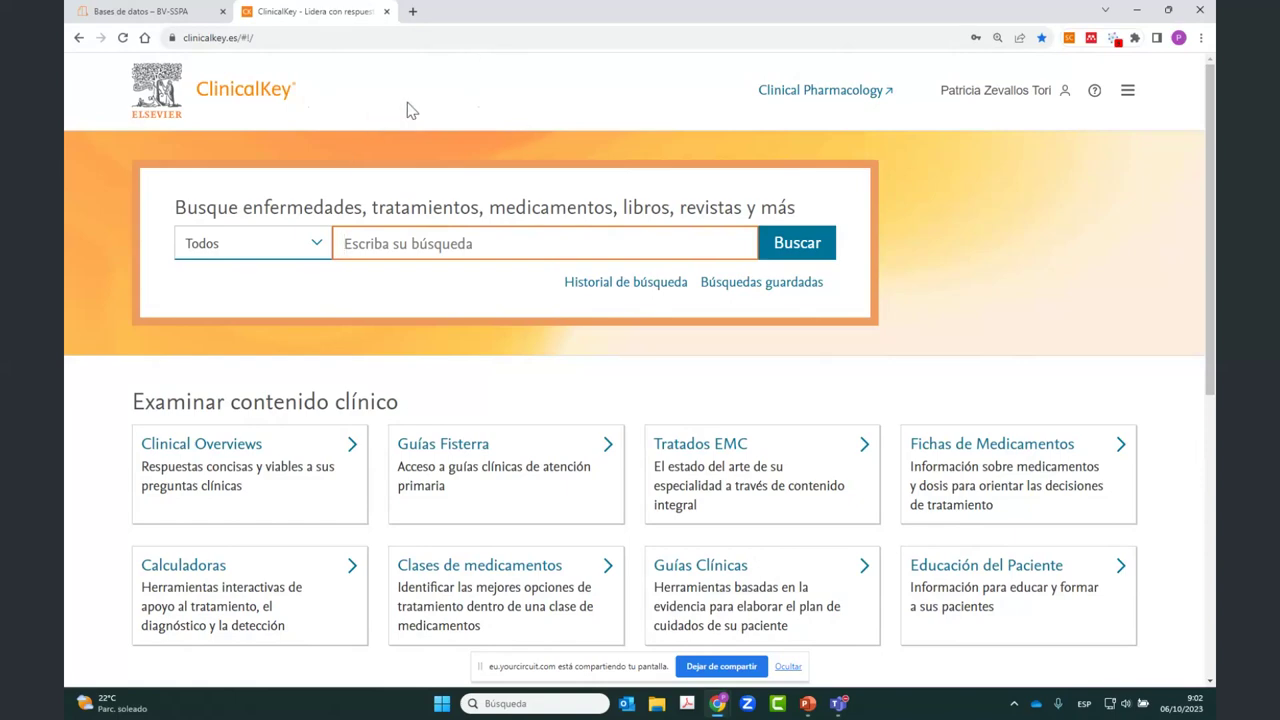
Step: Open the hamburger account panel on the ClinicalKey home page
scroll(410, 110, down, 5)
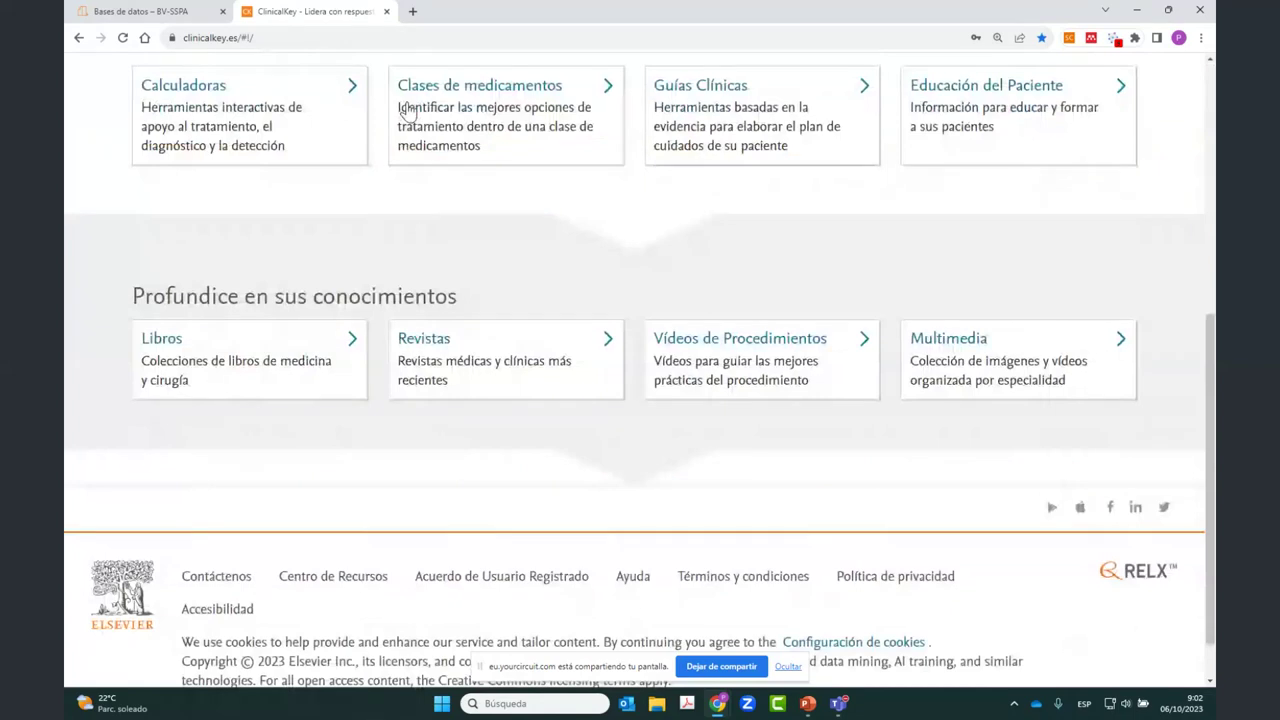
scroll(410, 110, up, 5)
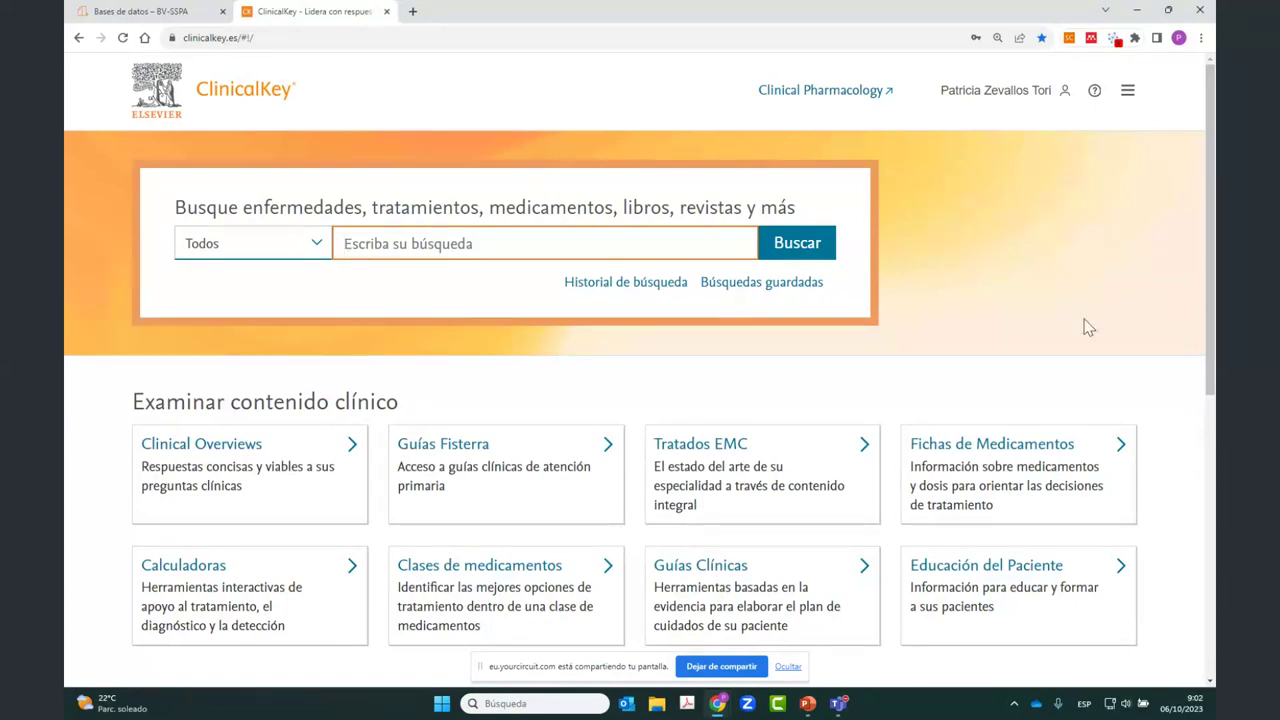
click(788, 666)
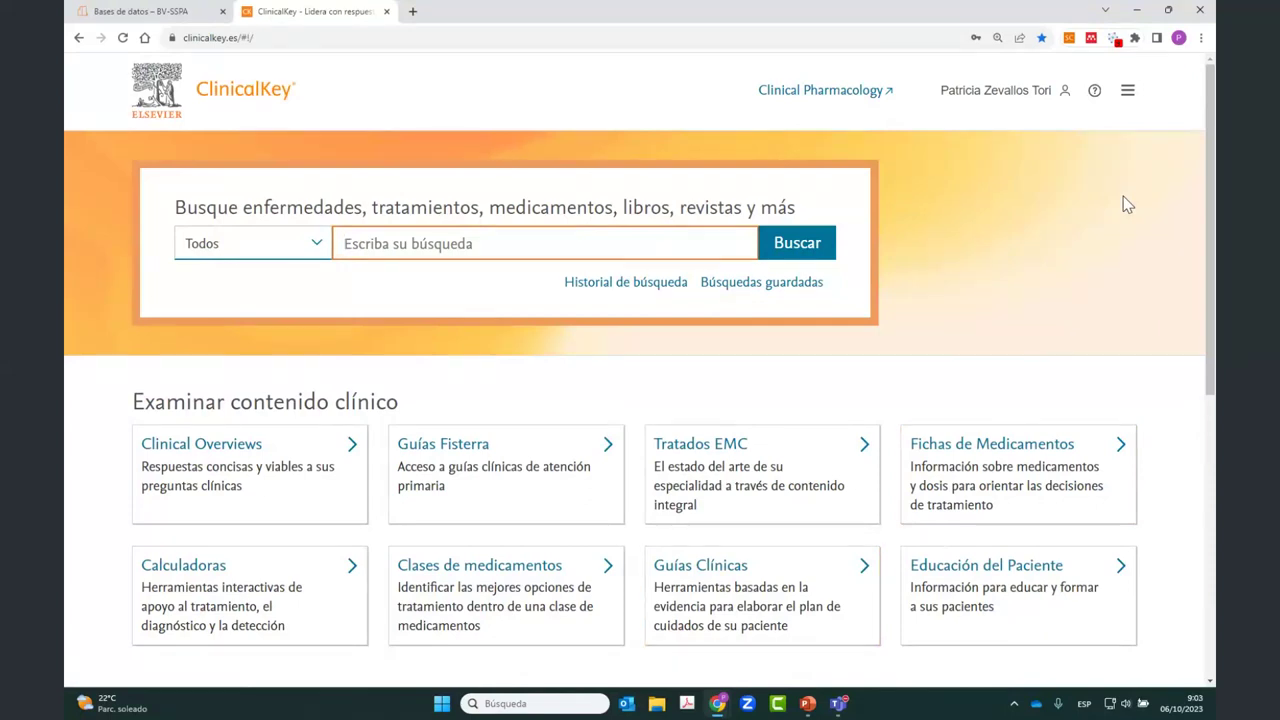
click(1128, 94)
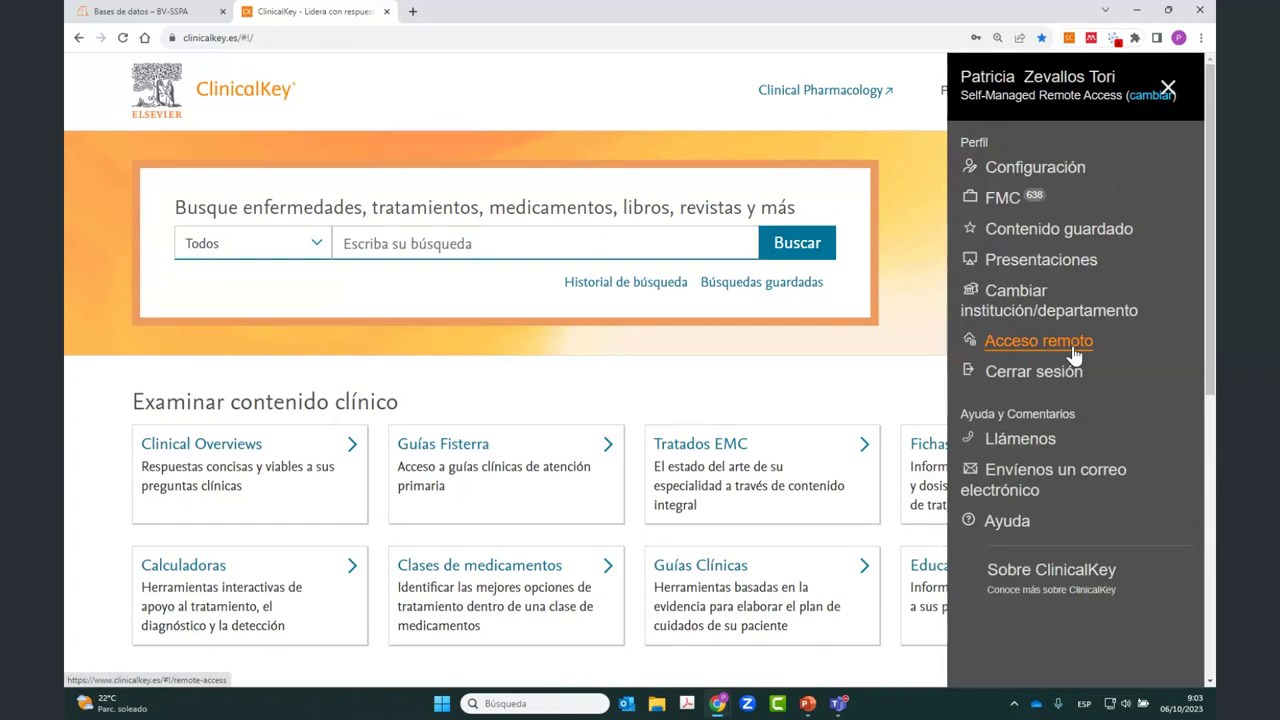
Step: Submit a remote access request for the institutional e-mail and open the confirmation e-mail in Outlook
click(1072, 350)
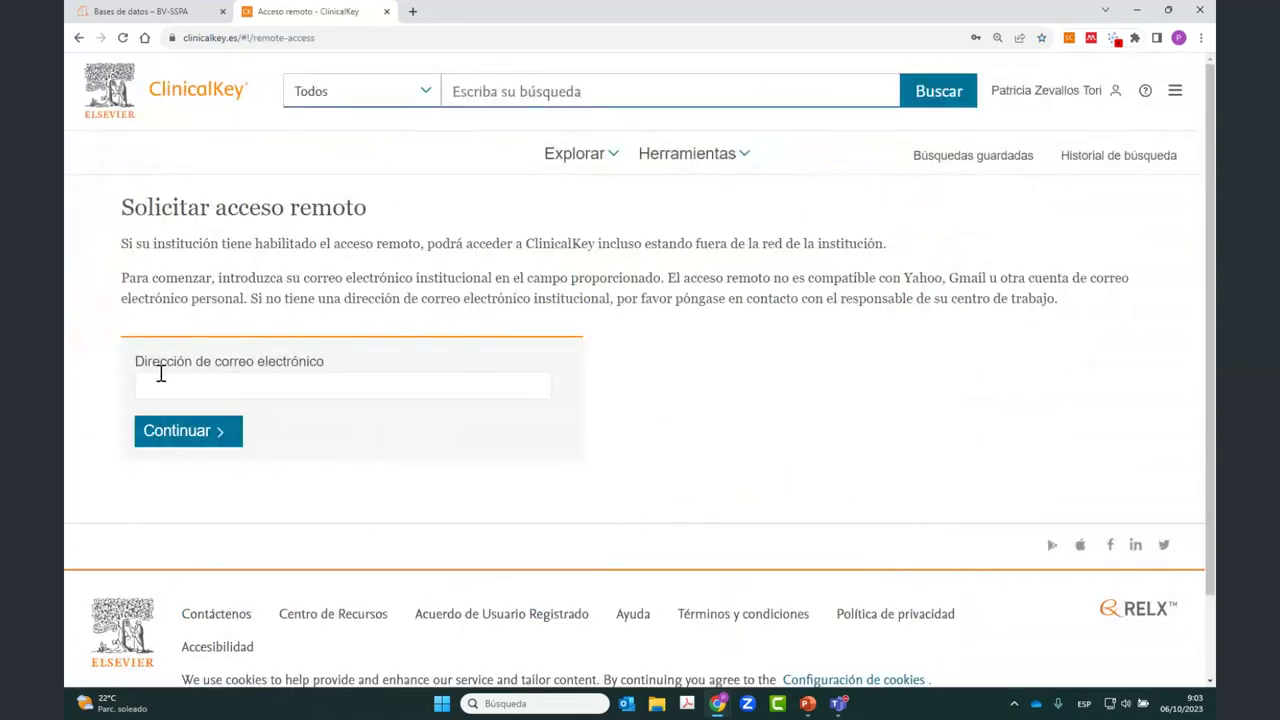
click(217, 383)
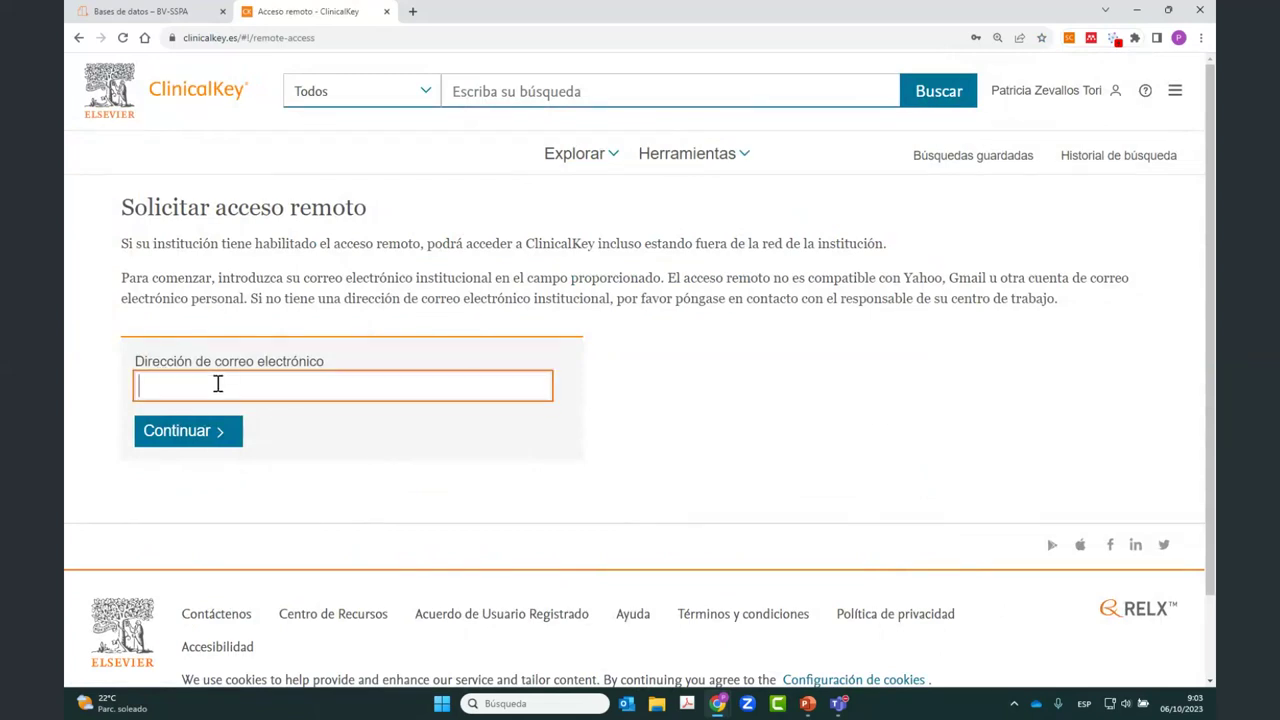
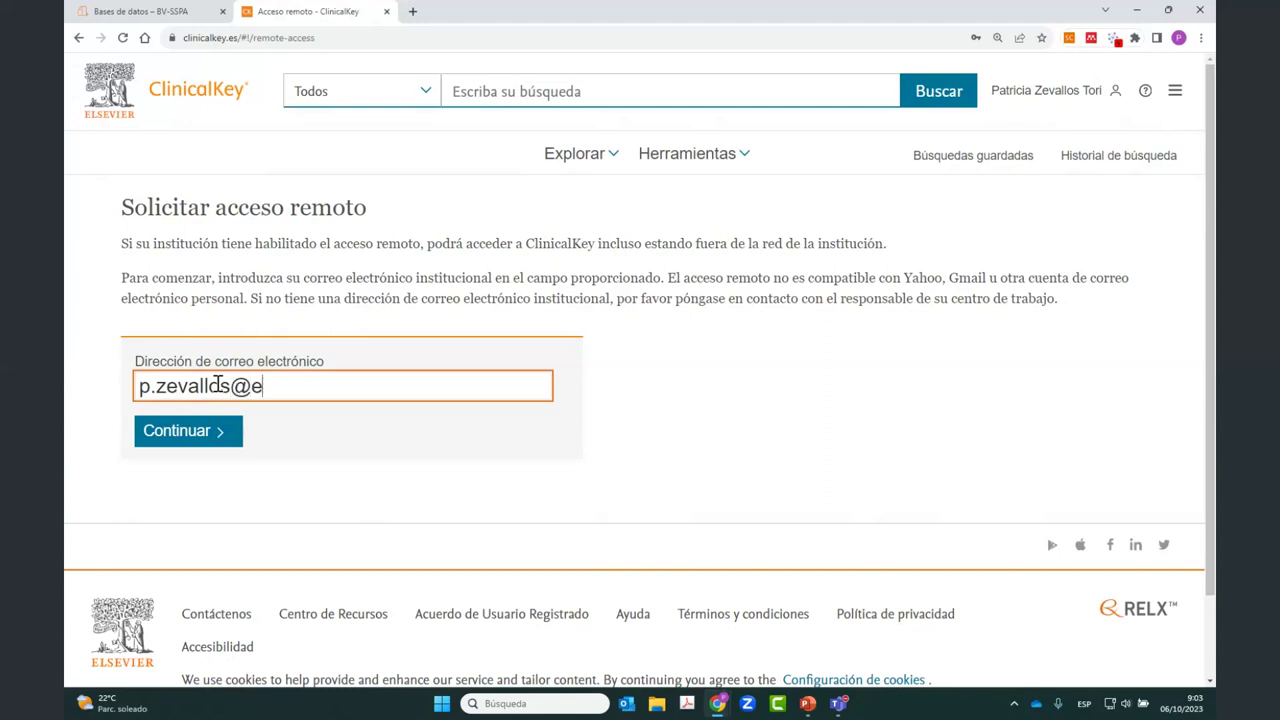
key(Return)
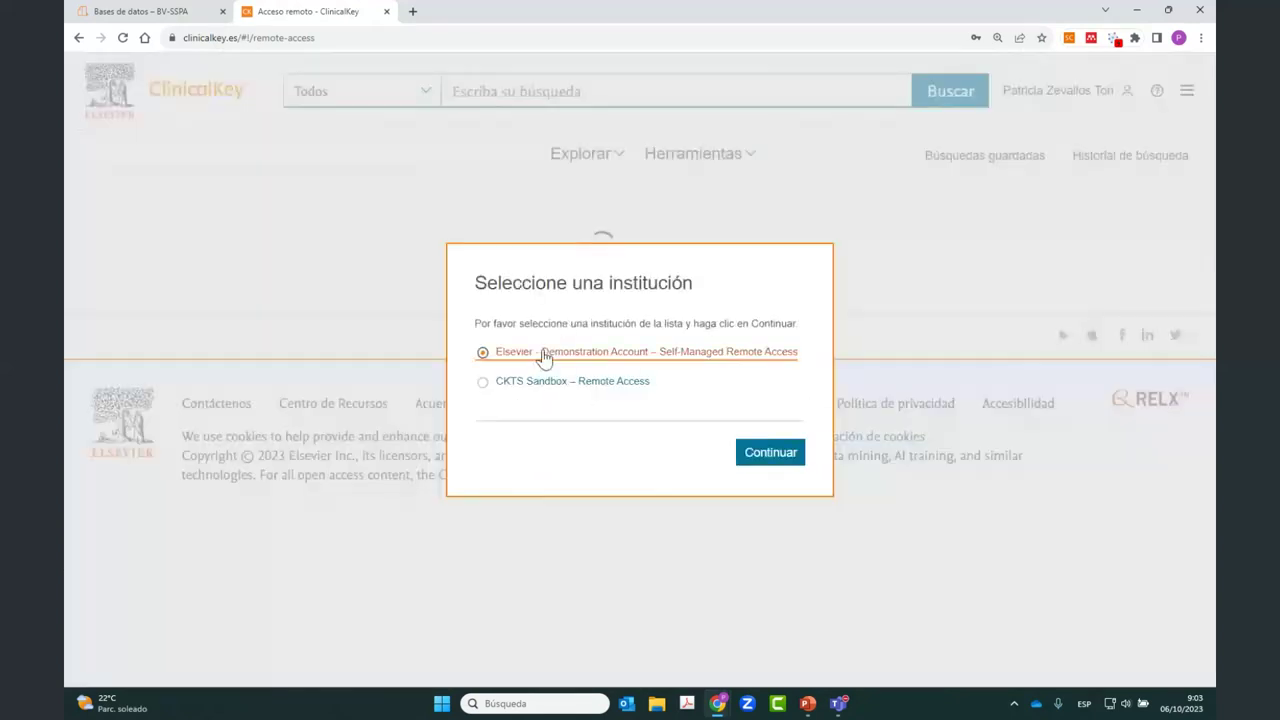
click(762, 452)
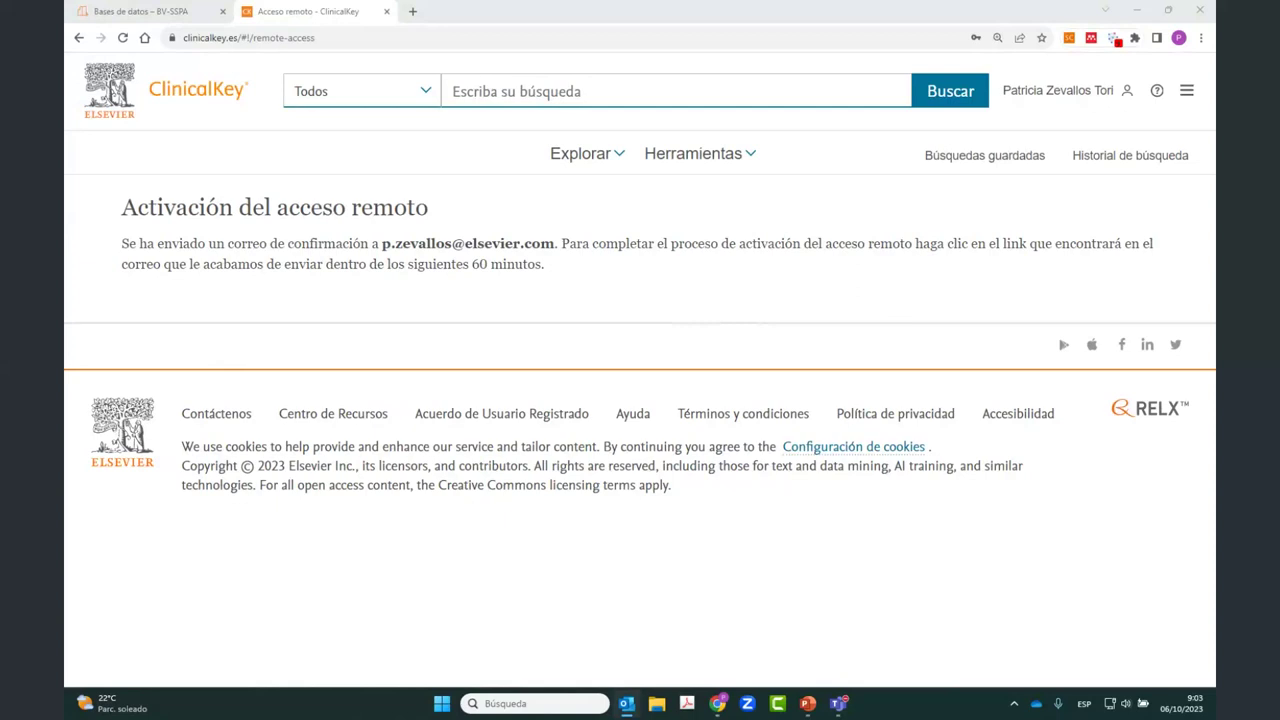
key(alt+Tab)
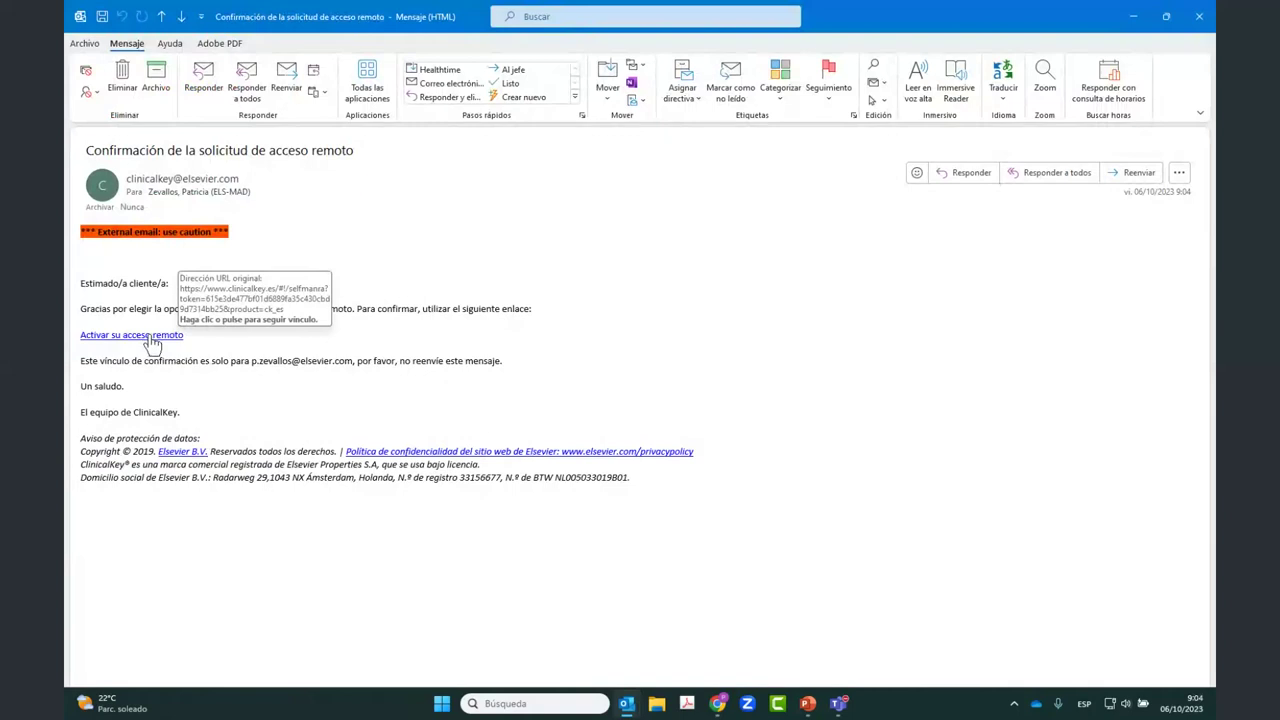
Step: Follow the Activar su acceso remoto link and minimize Outlook to view ClinicalKey
click(149, 336)
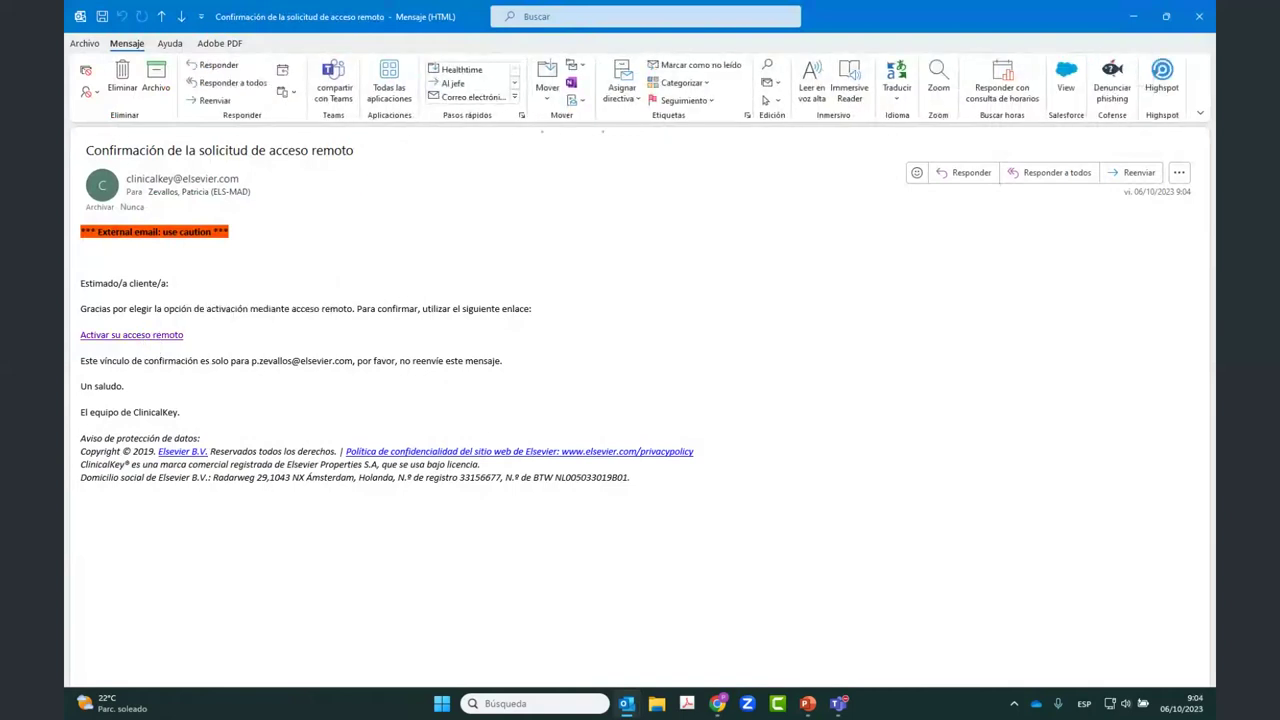
click(1133, 14)
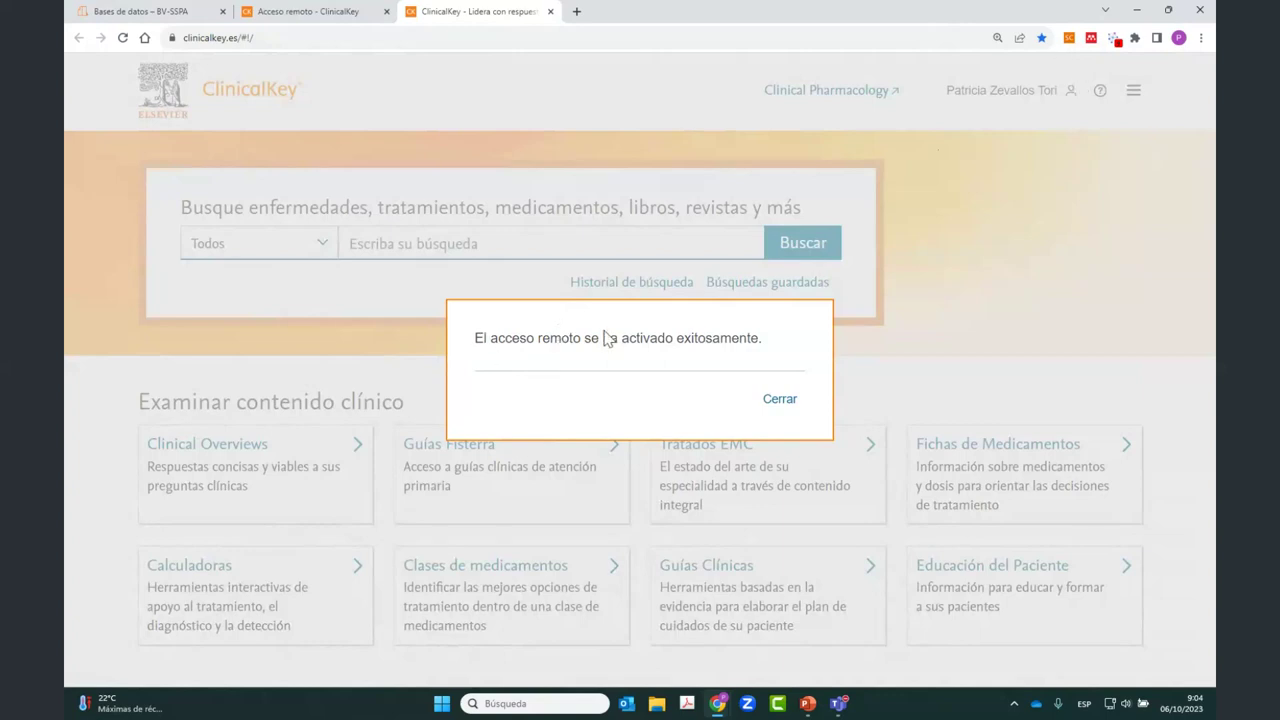
Step: Dismiss the activation message and close the 'Acceso remoto - ClinicalKey' tab
click(780, 402)
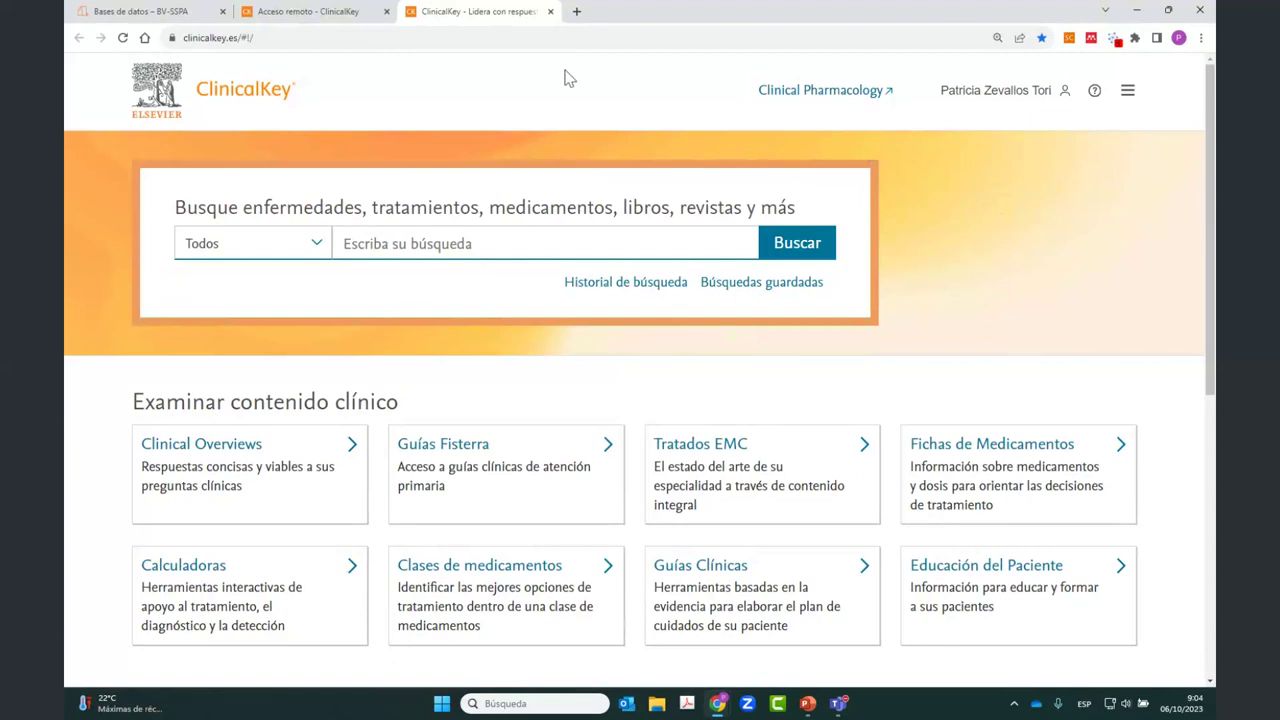
click(386, 11)
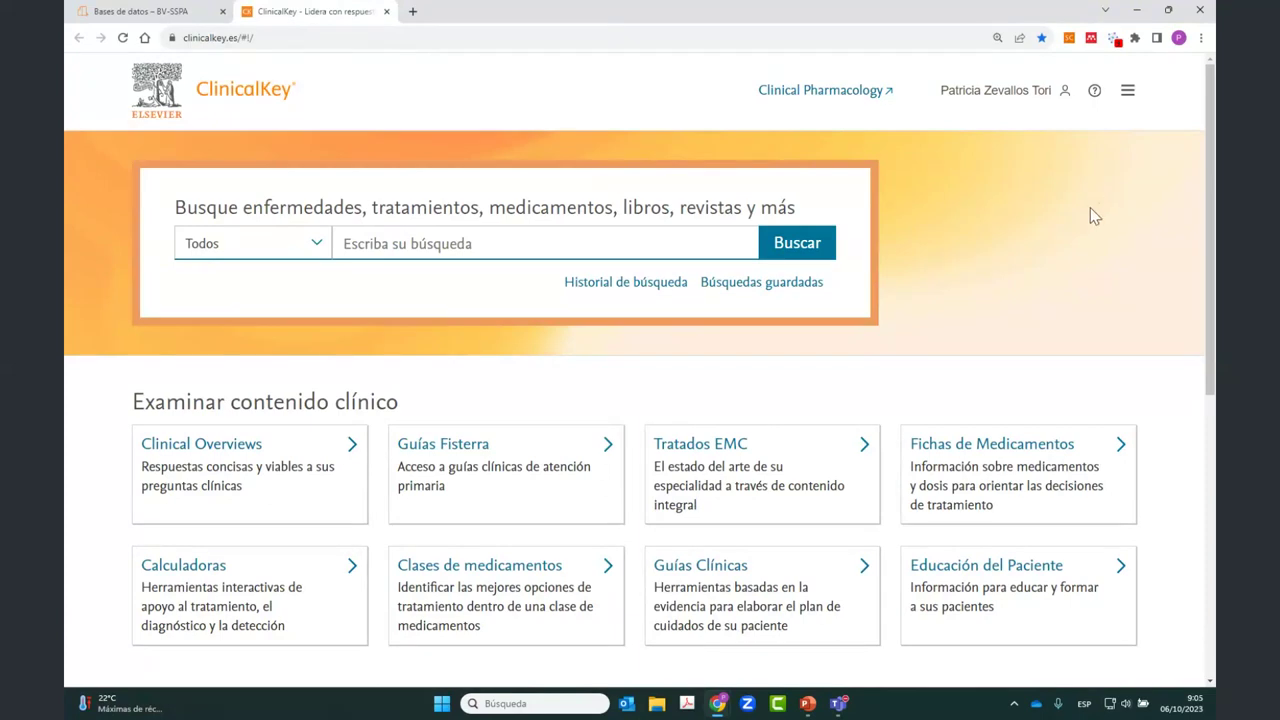
click(409, 243)
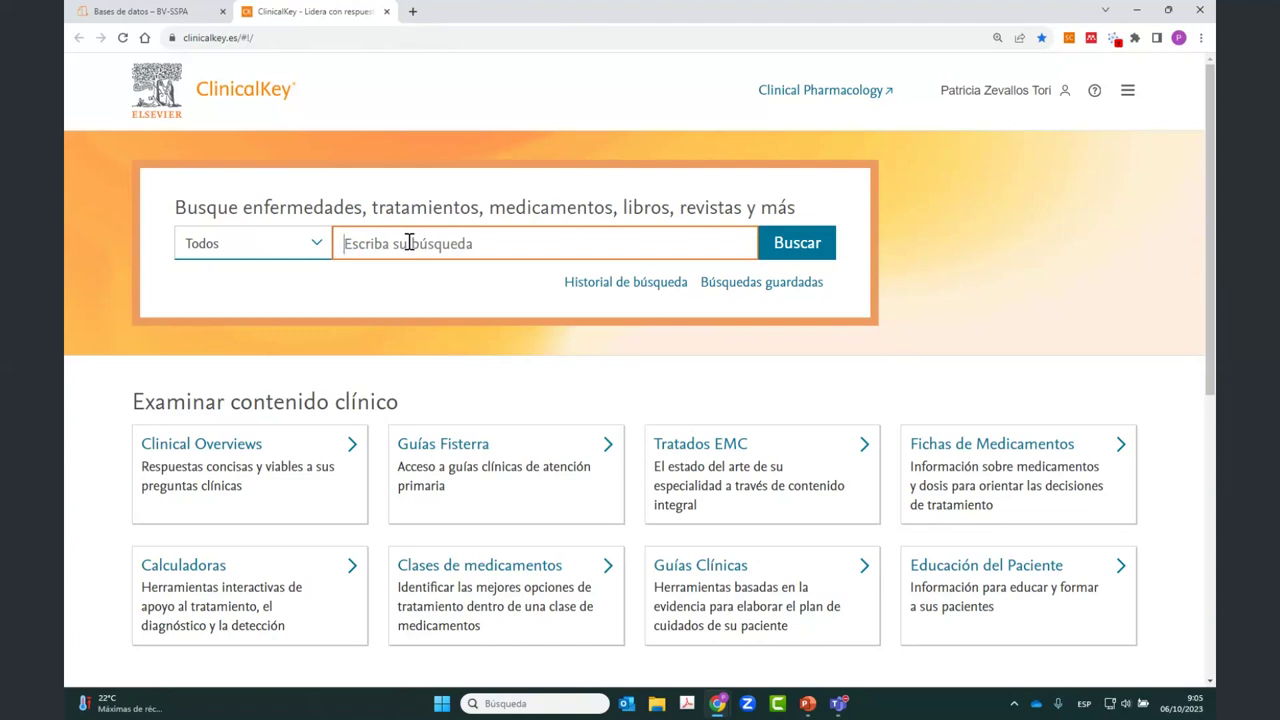
scroll(565, 277, down, 1)
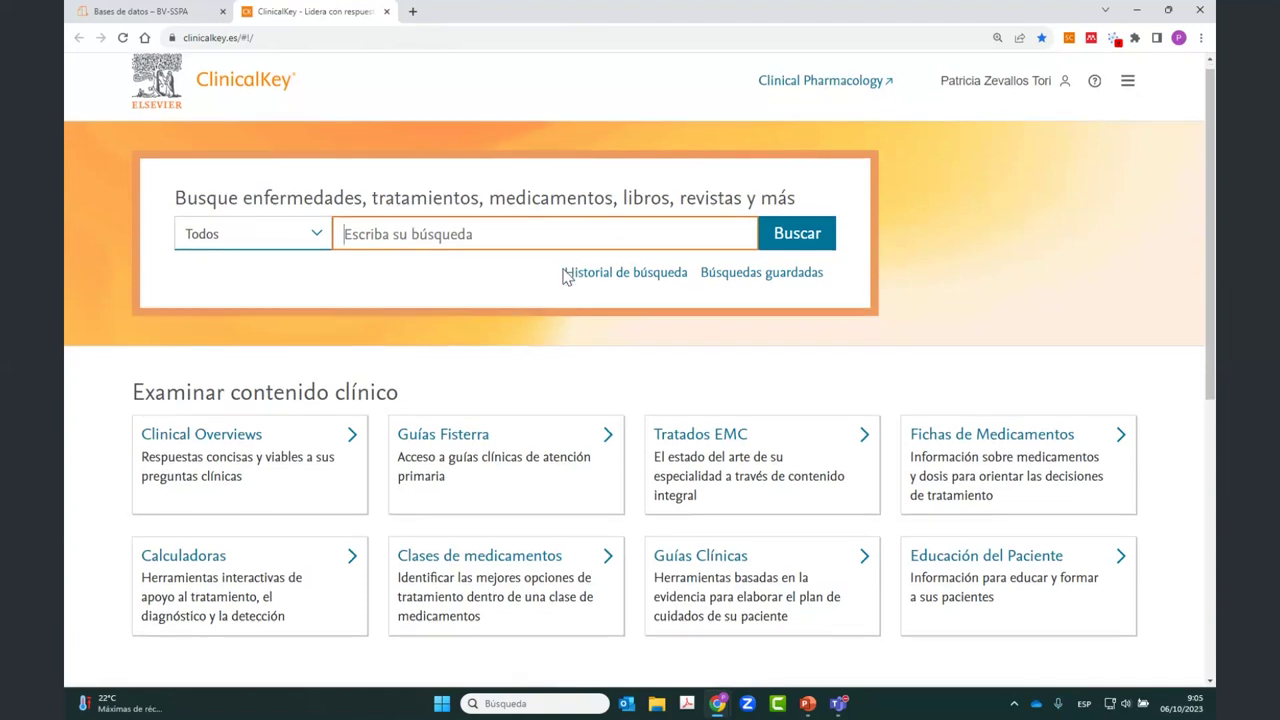
scroll(565, 277, down, 2)
scroll(563, 277, down, 1)
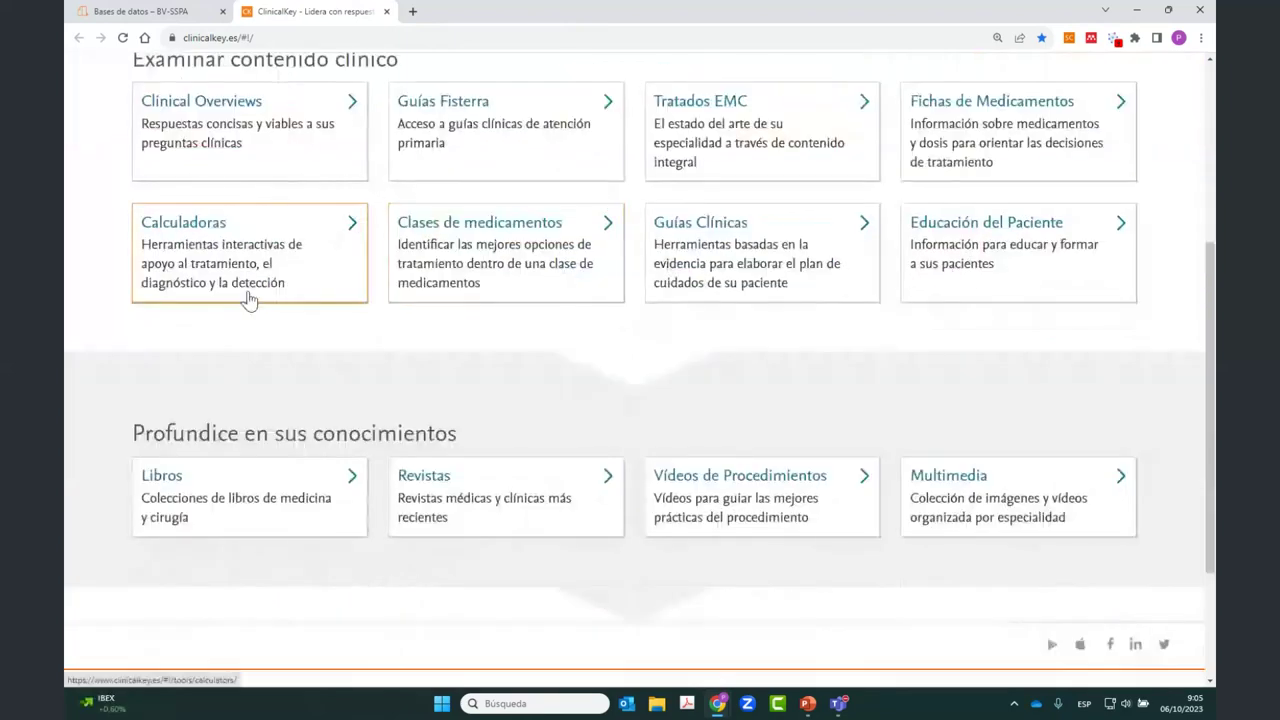
scroll(390, 364, up, 1)
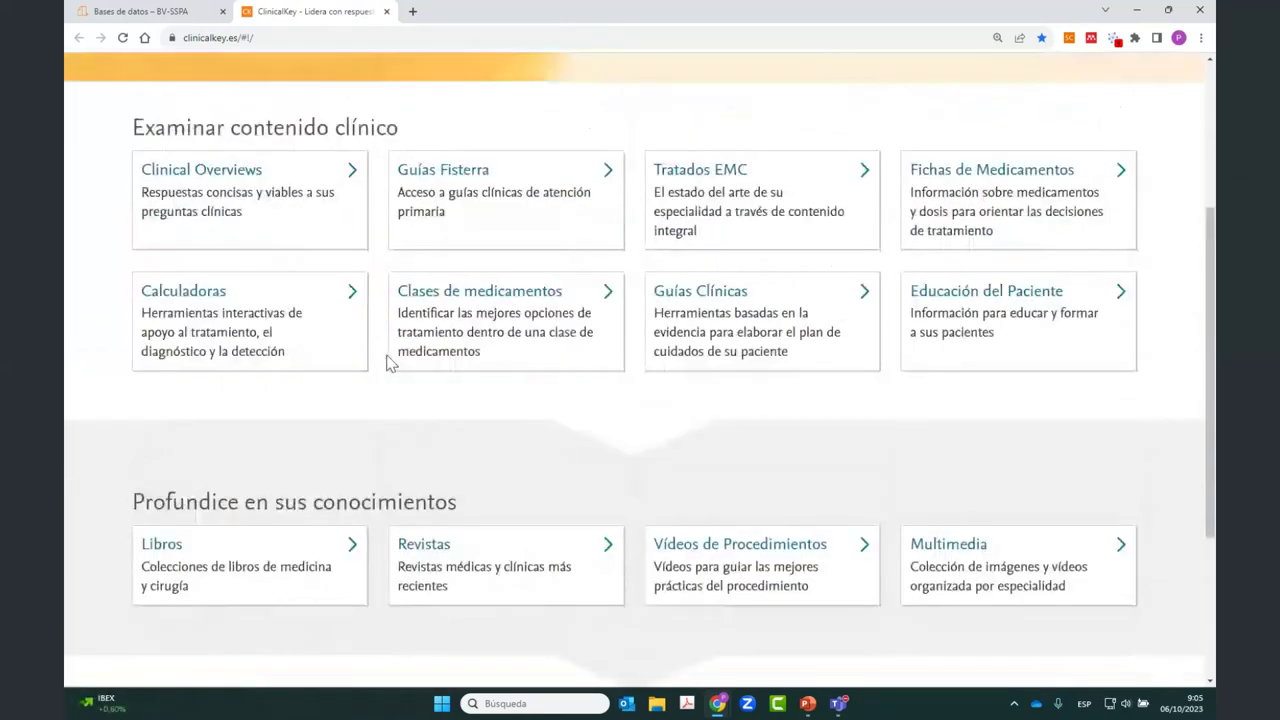
scroll(390, 364, down, 1)
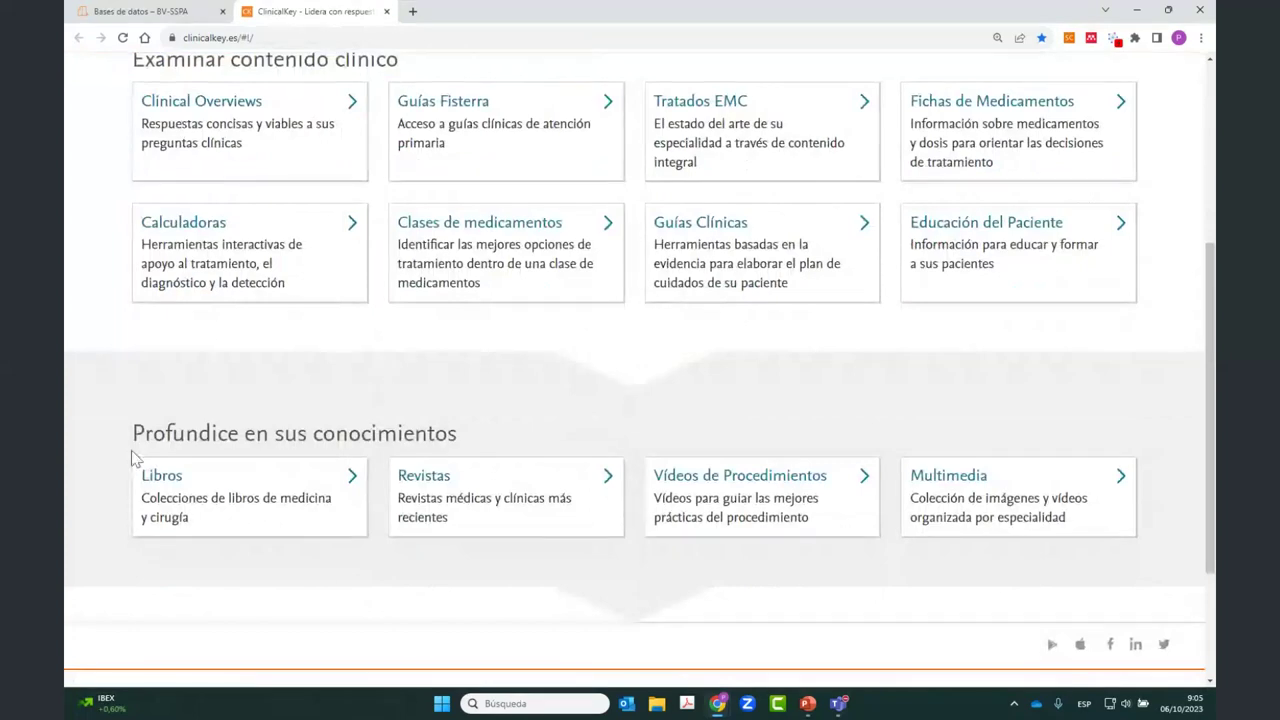
scroll(474, 432, up, 1)
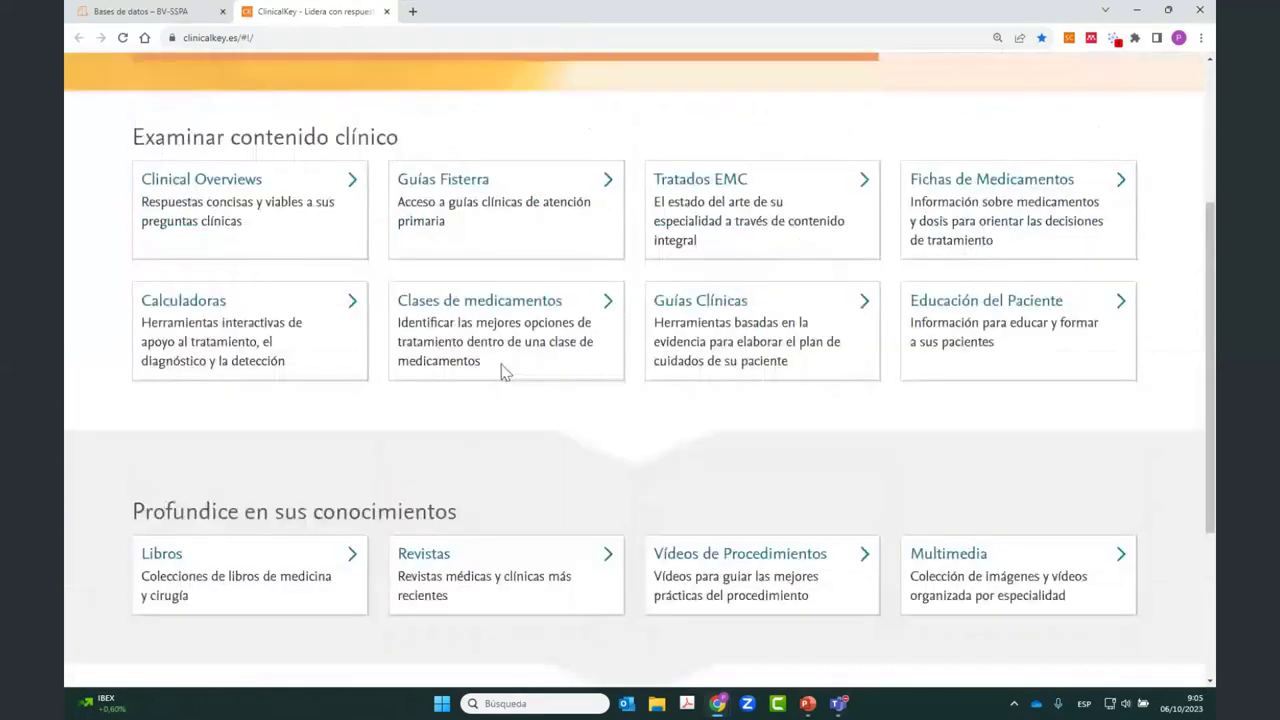
scroll(501, 364, up, 3)
click(368, 241)
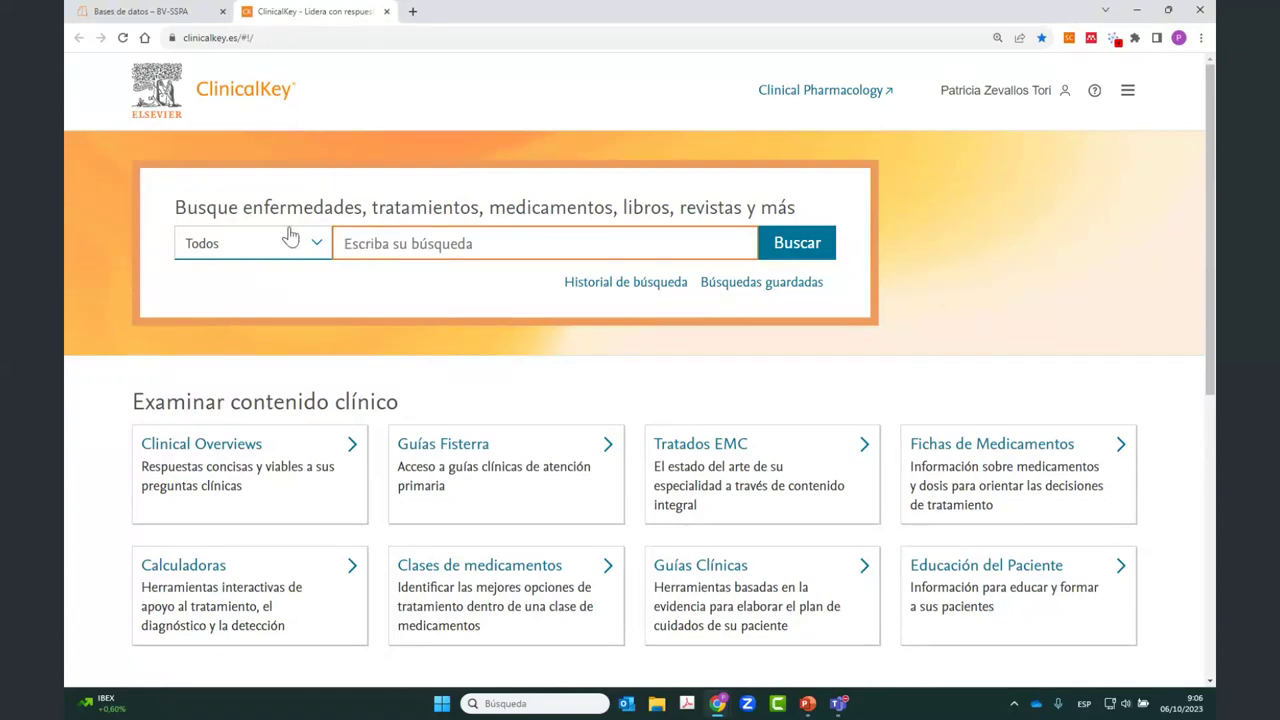
click(318, 245)
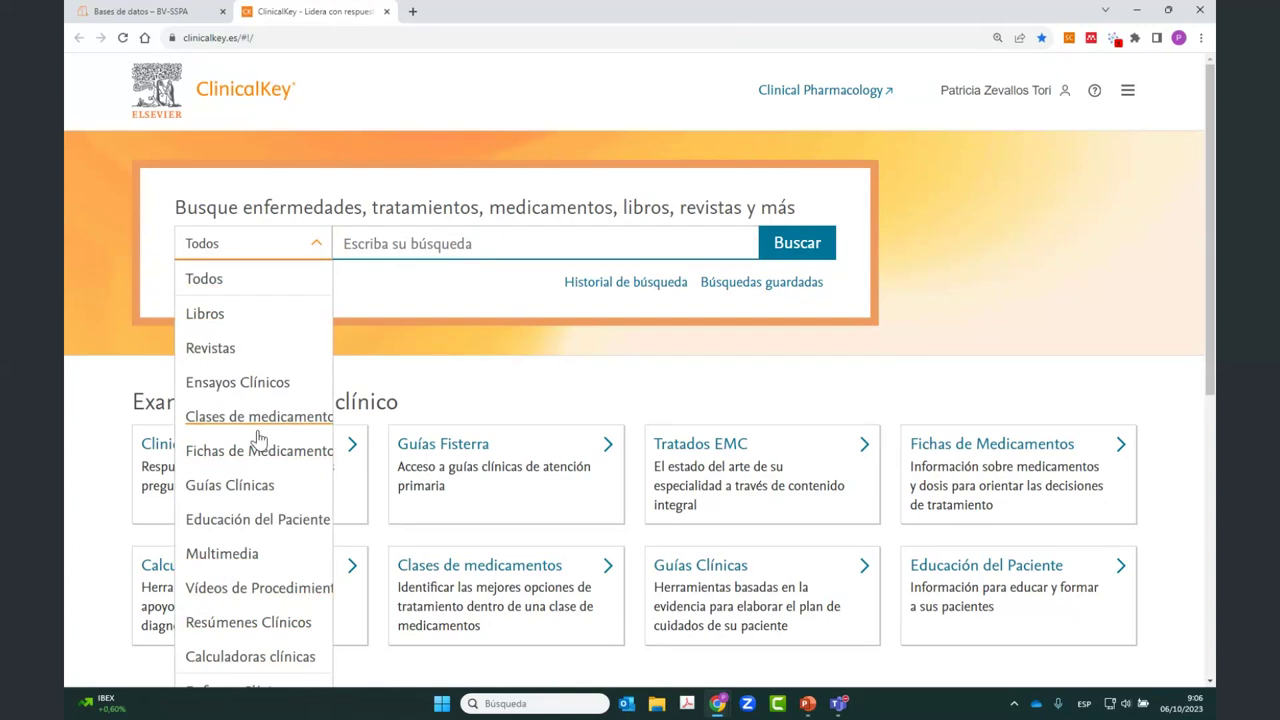
click(387, 290)
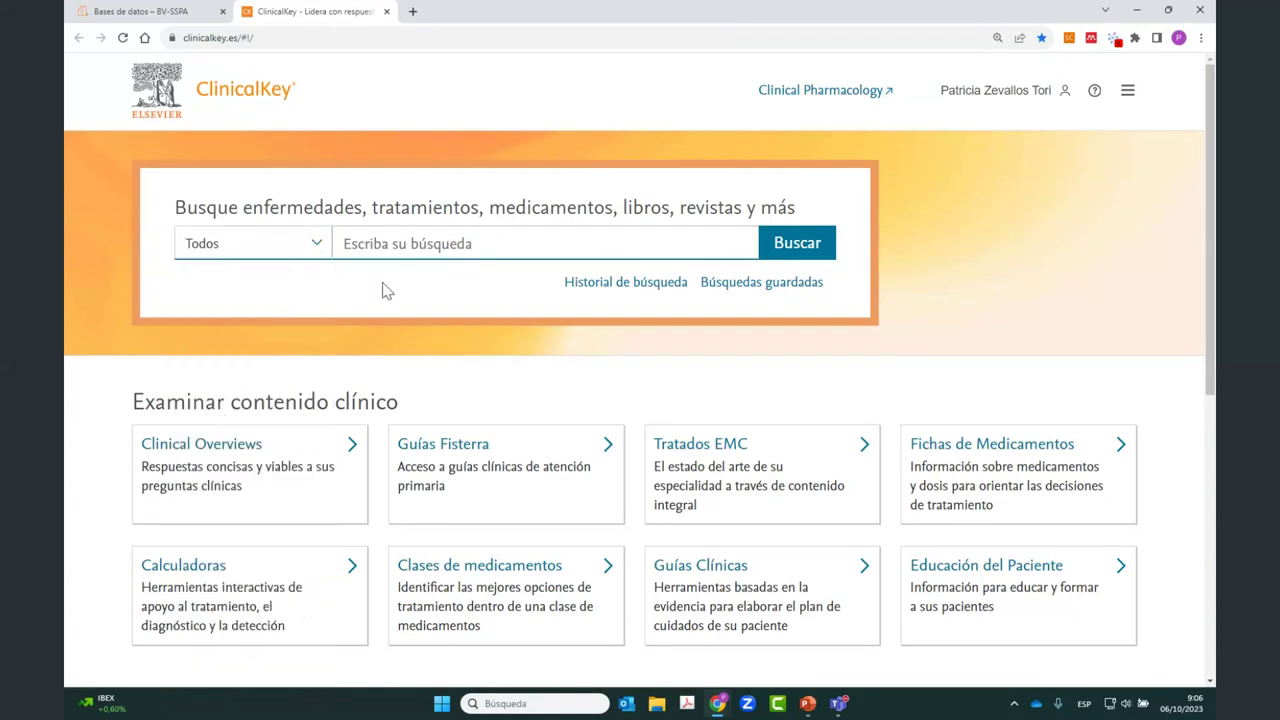
click(366, 245)
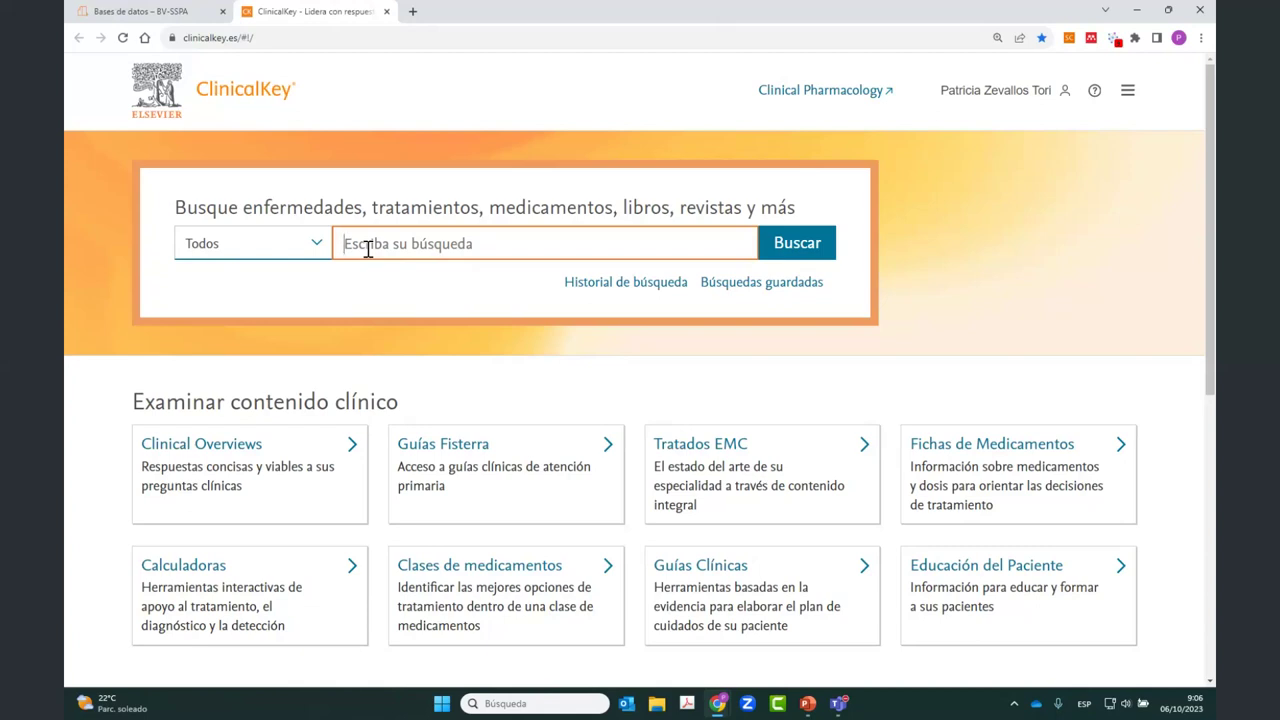
Step: Search all content for 'reflujo gastroesofágico' using the autocomplete suggestion
text(reflujo h)
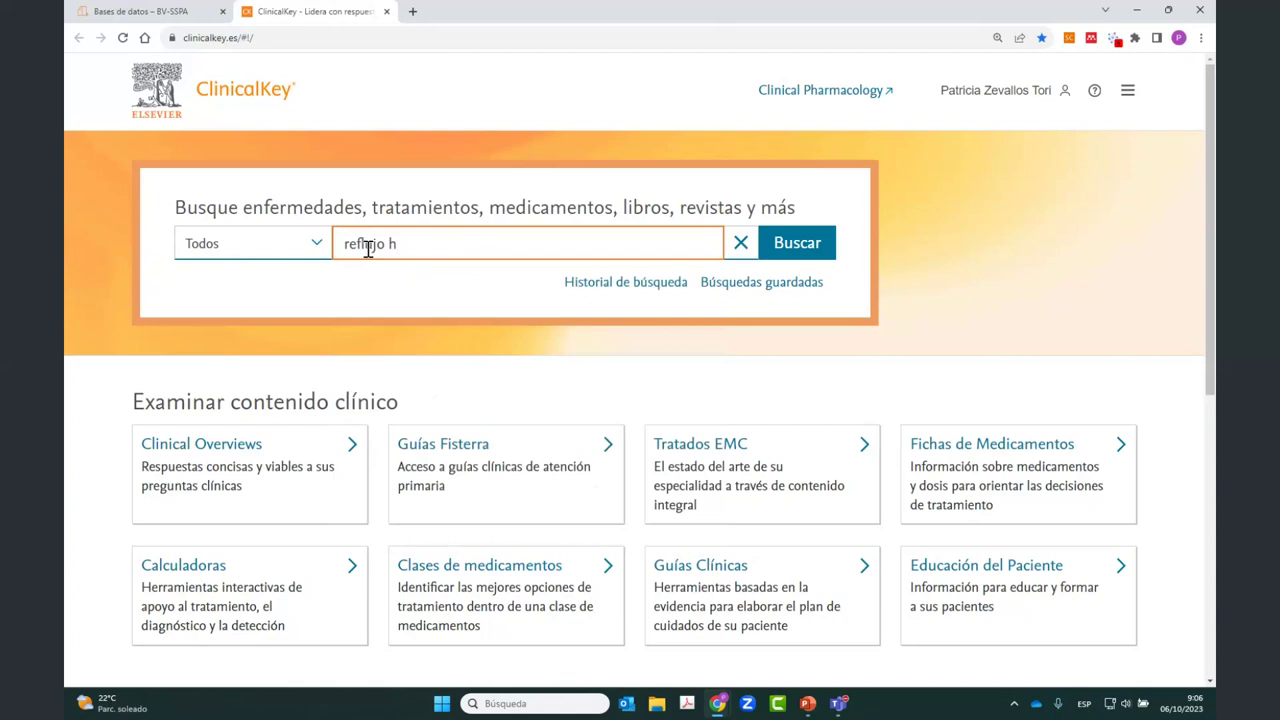
key(BackSpace)
text(gastro)
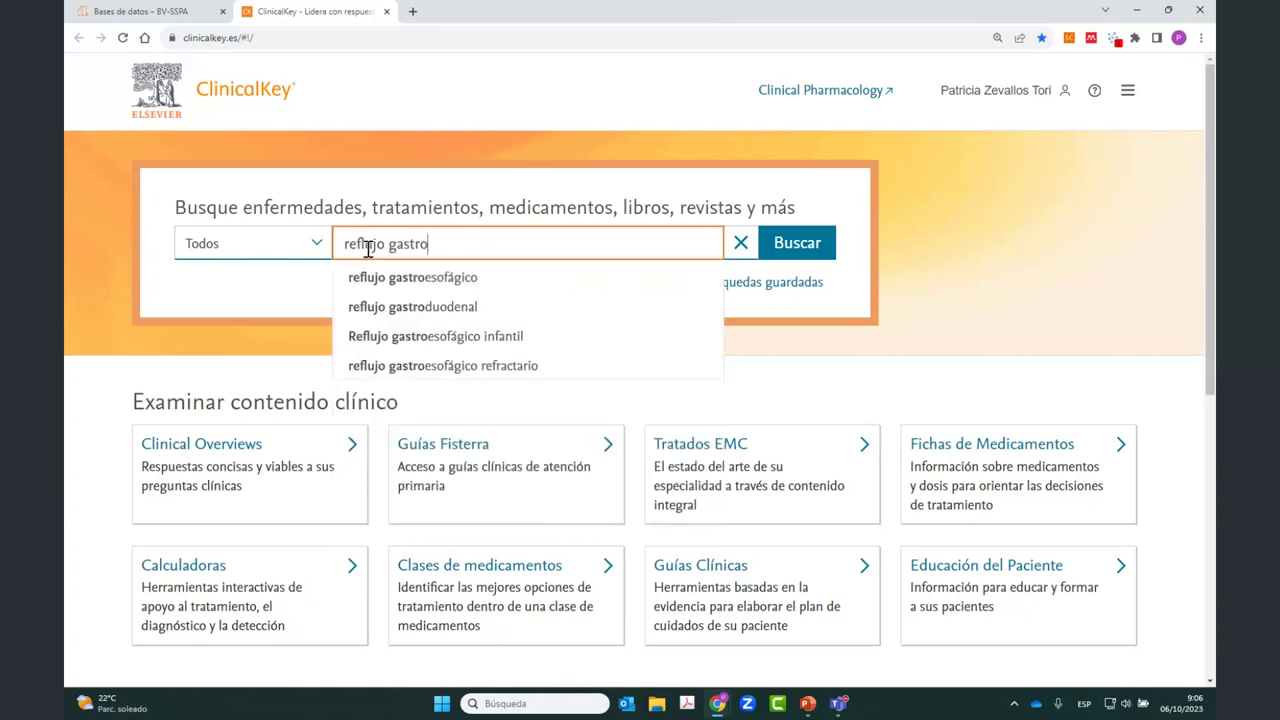
text(e)
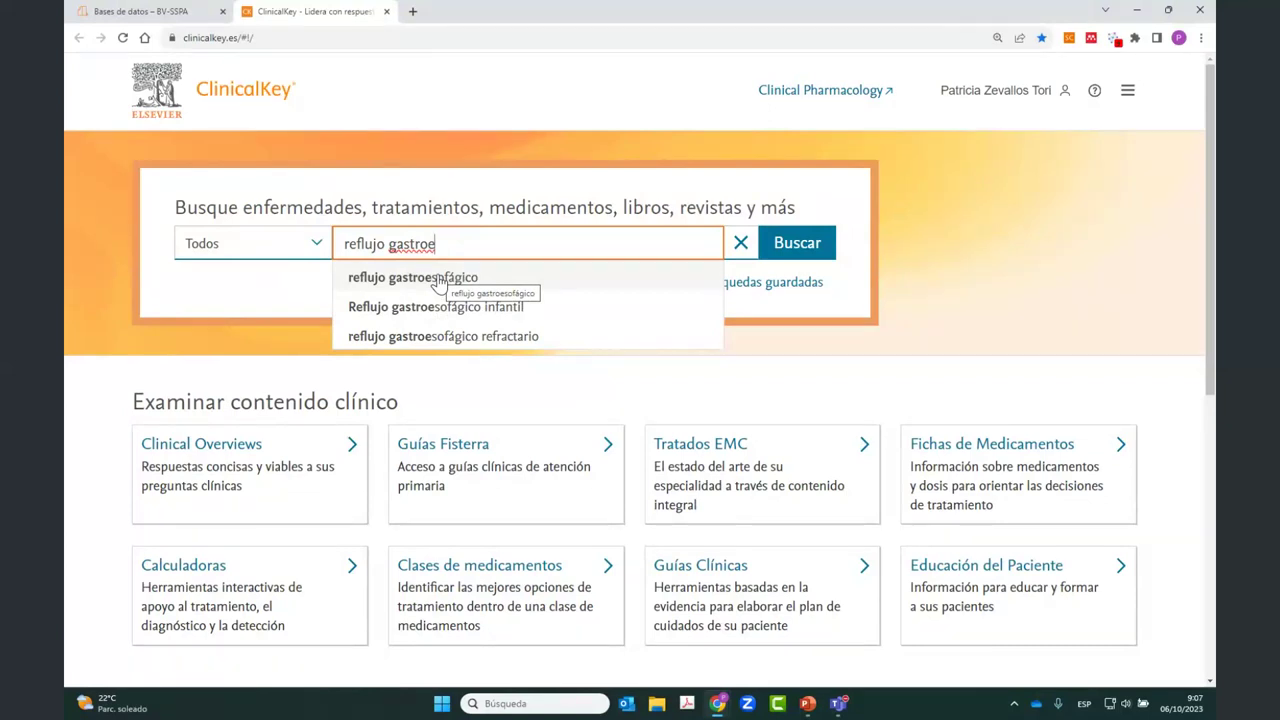
click(438, 284)
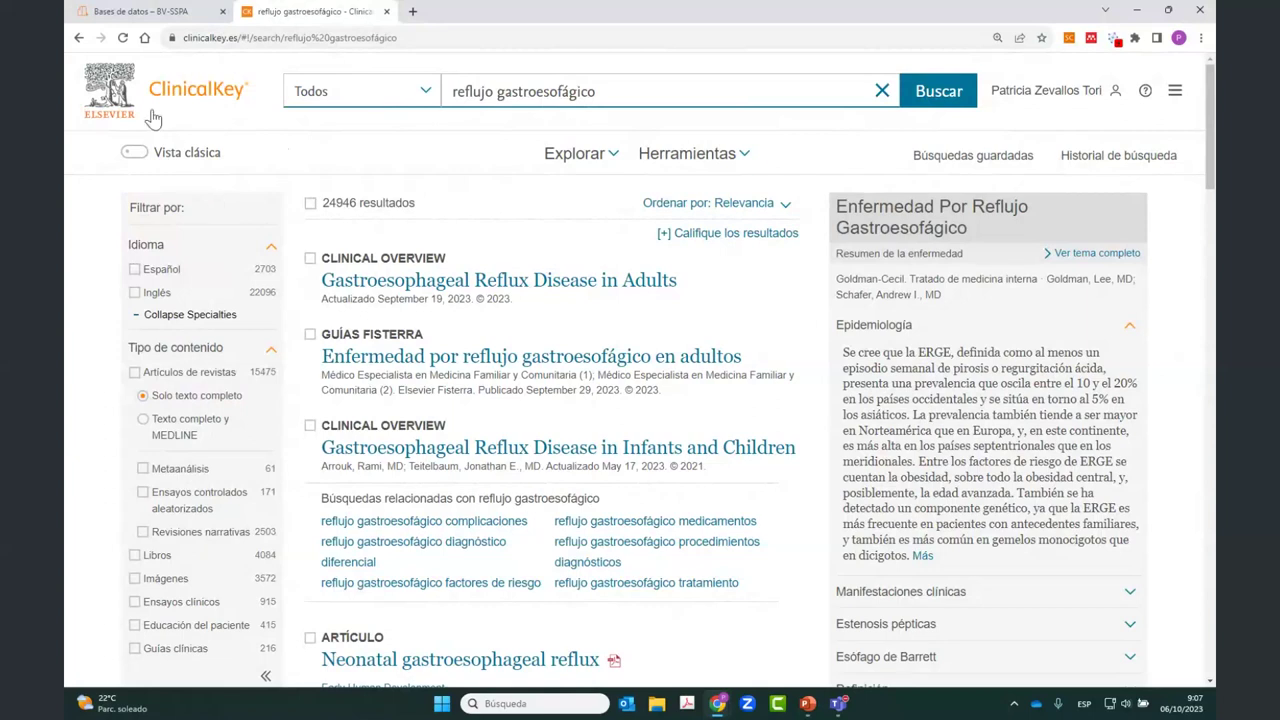
Step: Switch the results from Vista clásica to Nueva vista and scroll through them
click(135, 165)
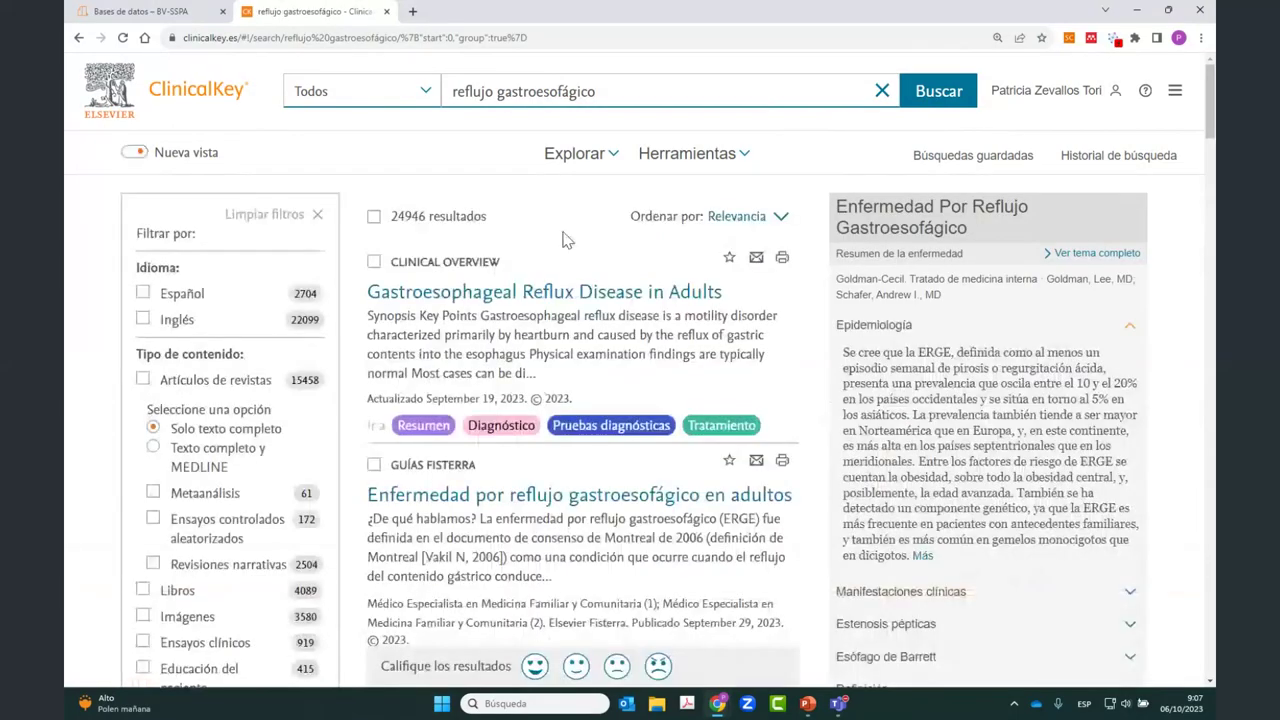
scroll(471, 264, down, 1)
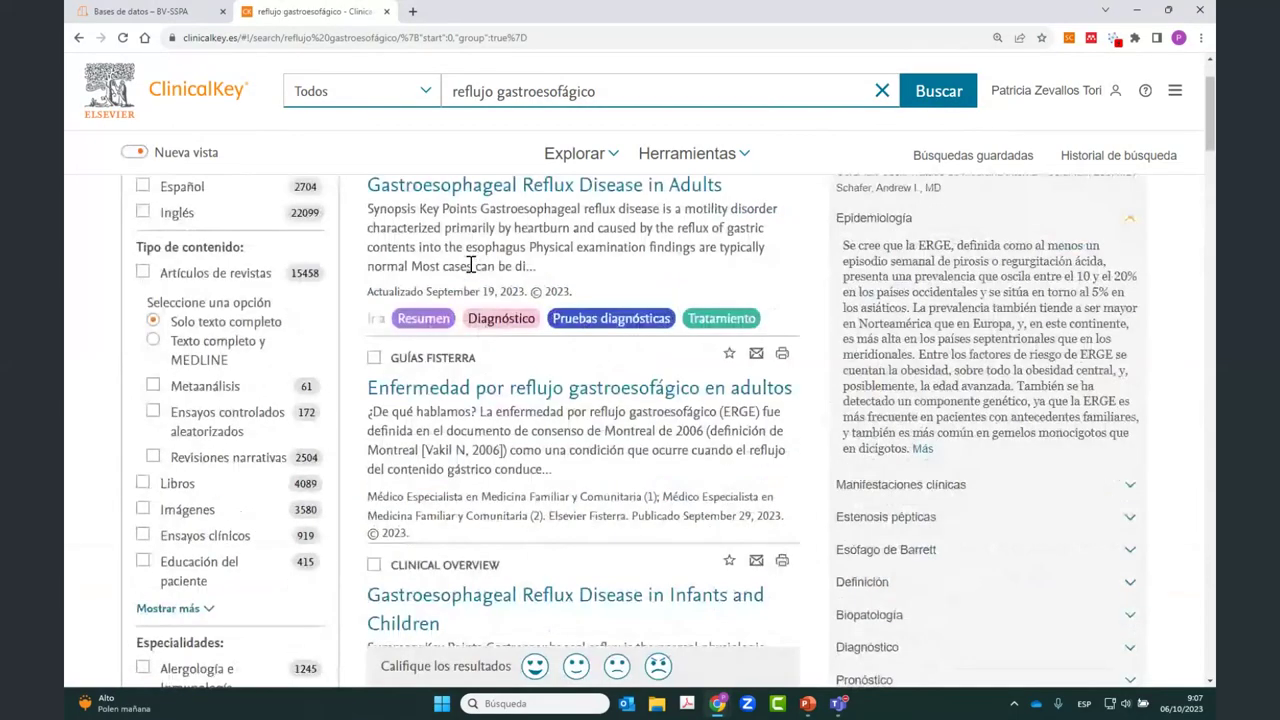
scroll(471, 264, down, 1)
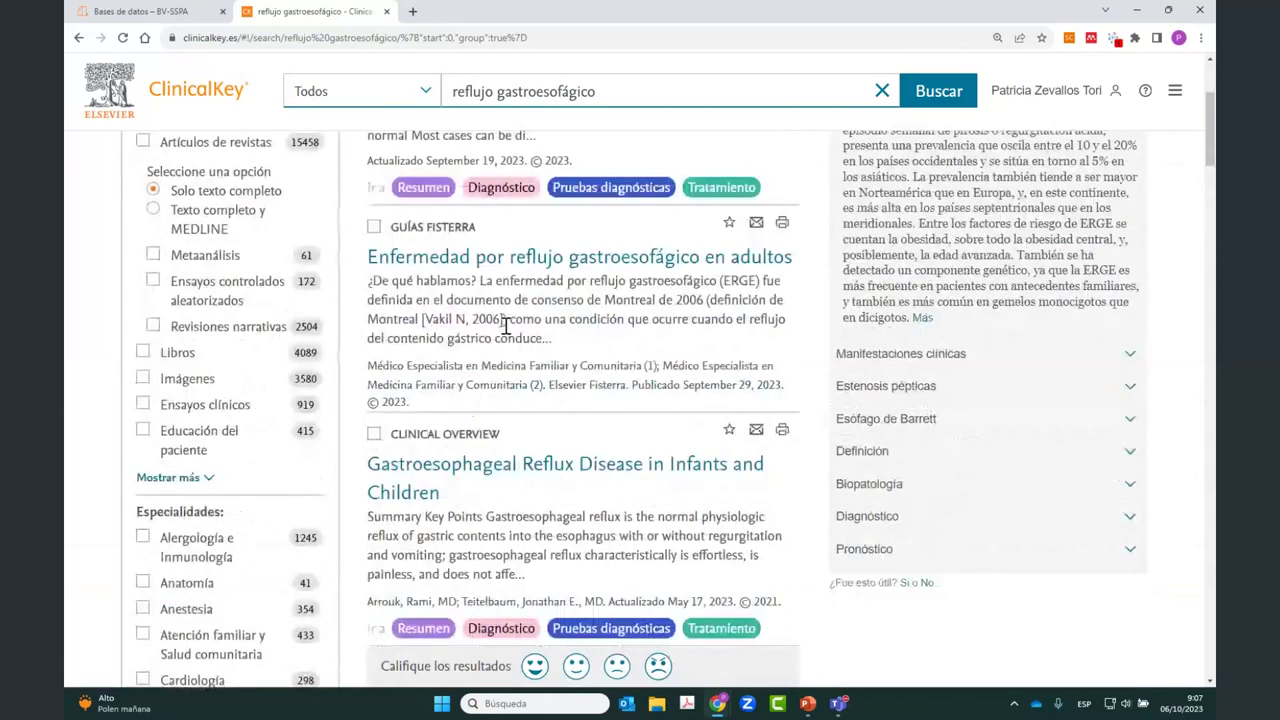
scroll(505, 327, down, 3)
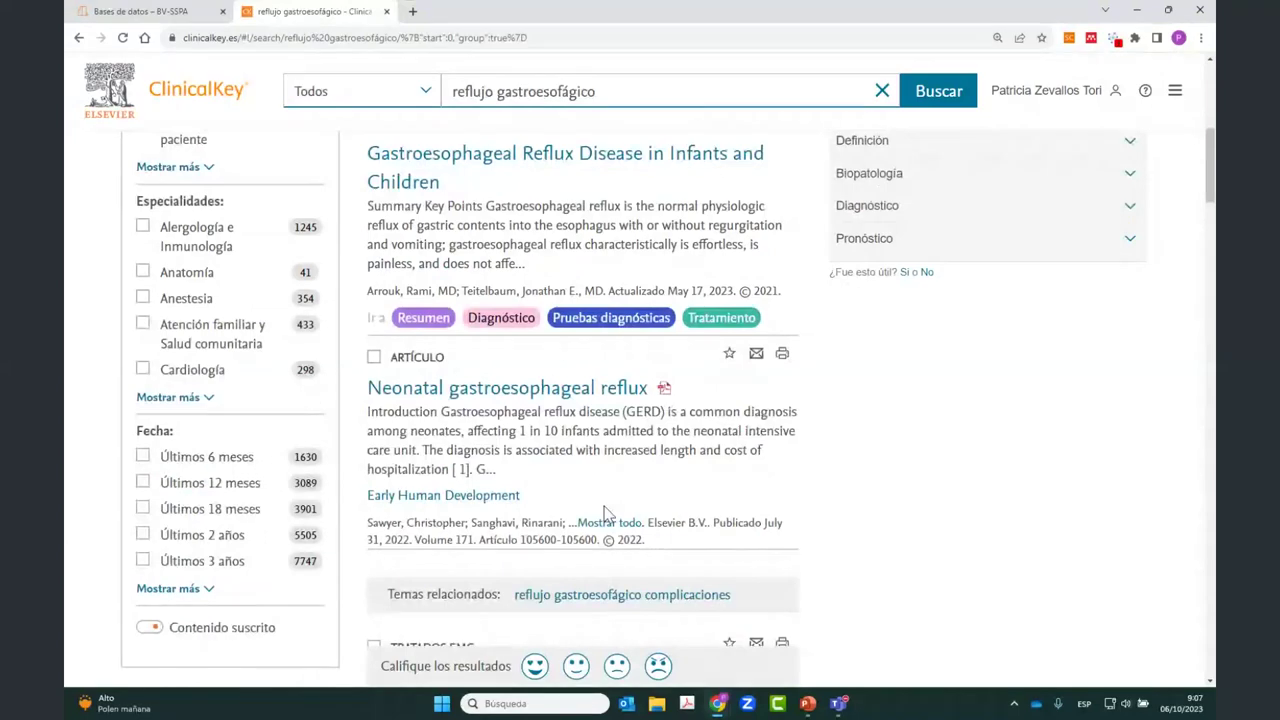
scroll(607, 514, up, 1)
scroll(600, 420, up, 5)
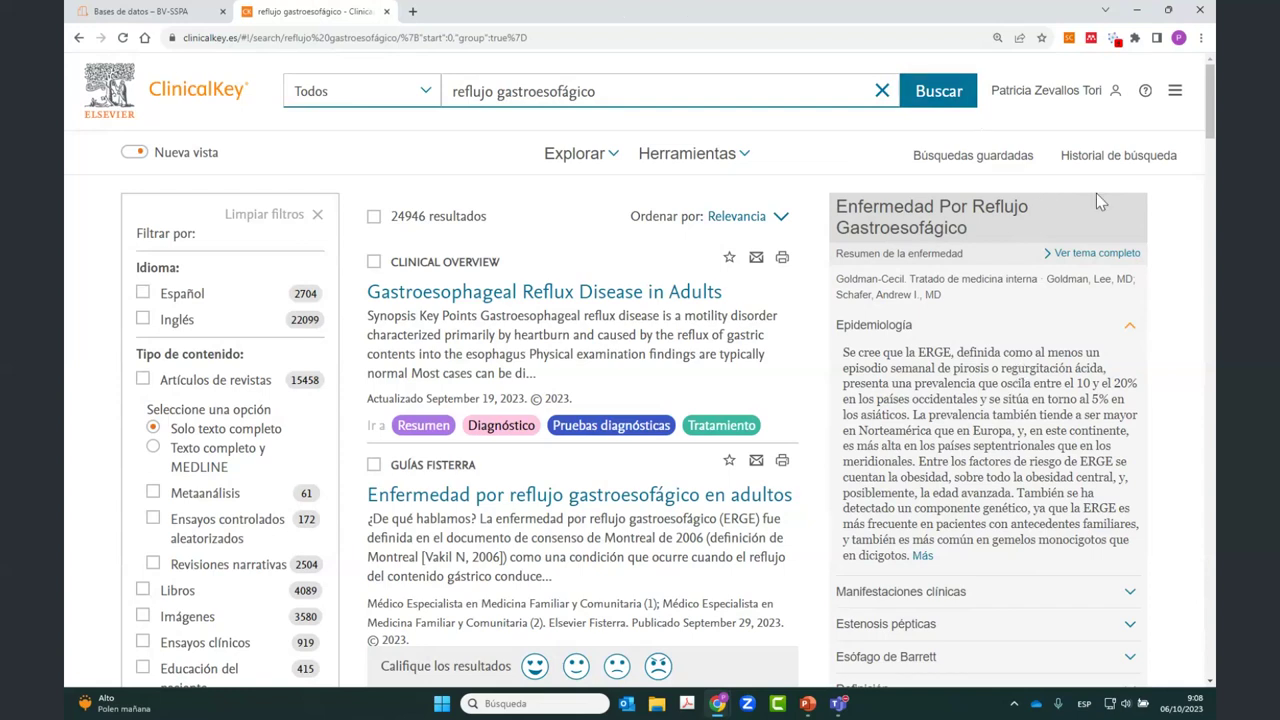
Step: Open the full reflux disease topic in its Farreras Rozman version
click(1073, 264)
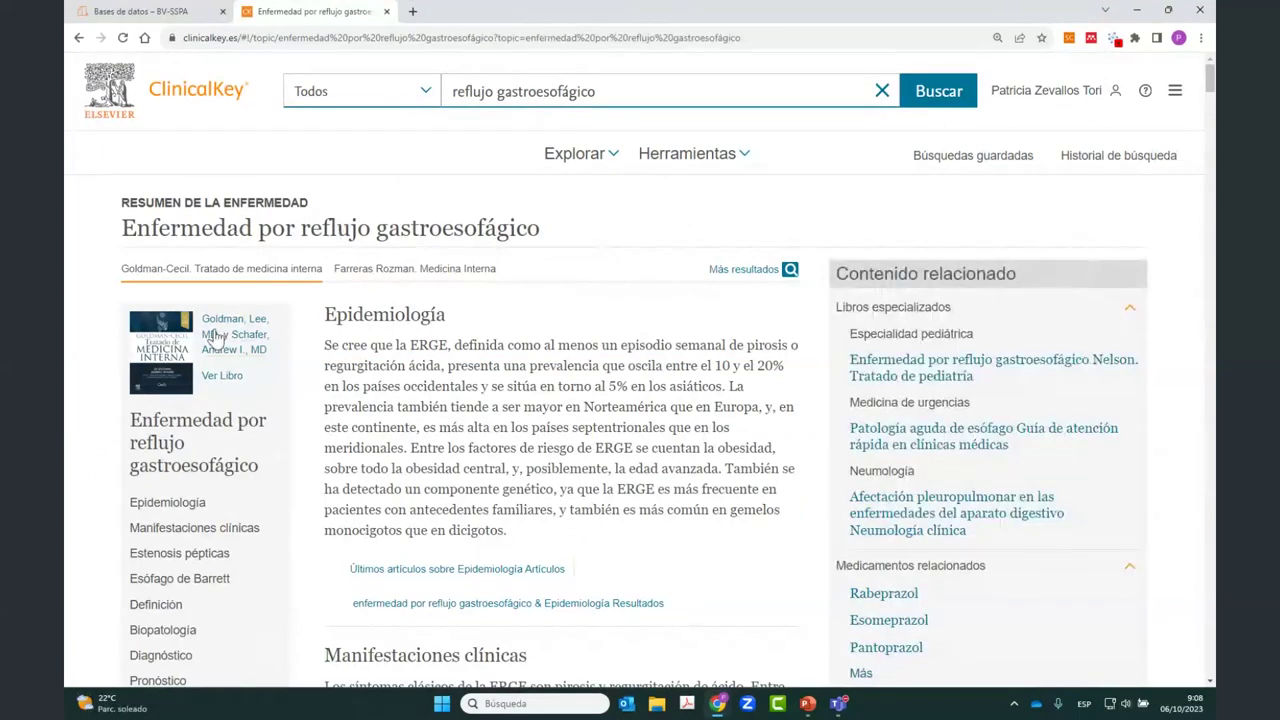
click(410, 270)
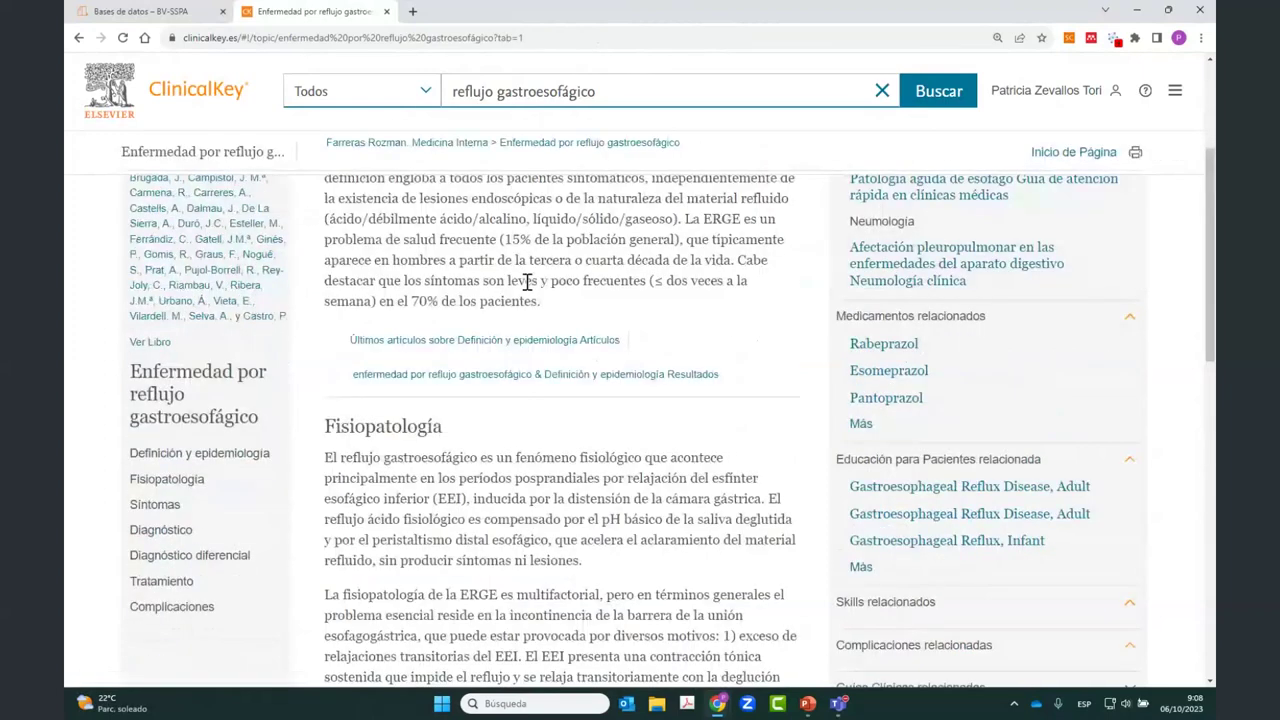
scroll(266, 392, up, 3)
scroll(515, 273, down, 2)
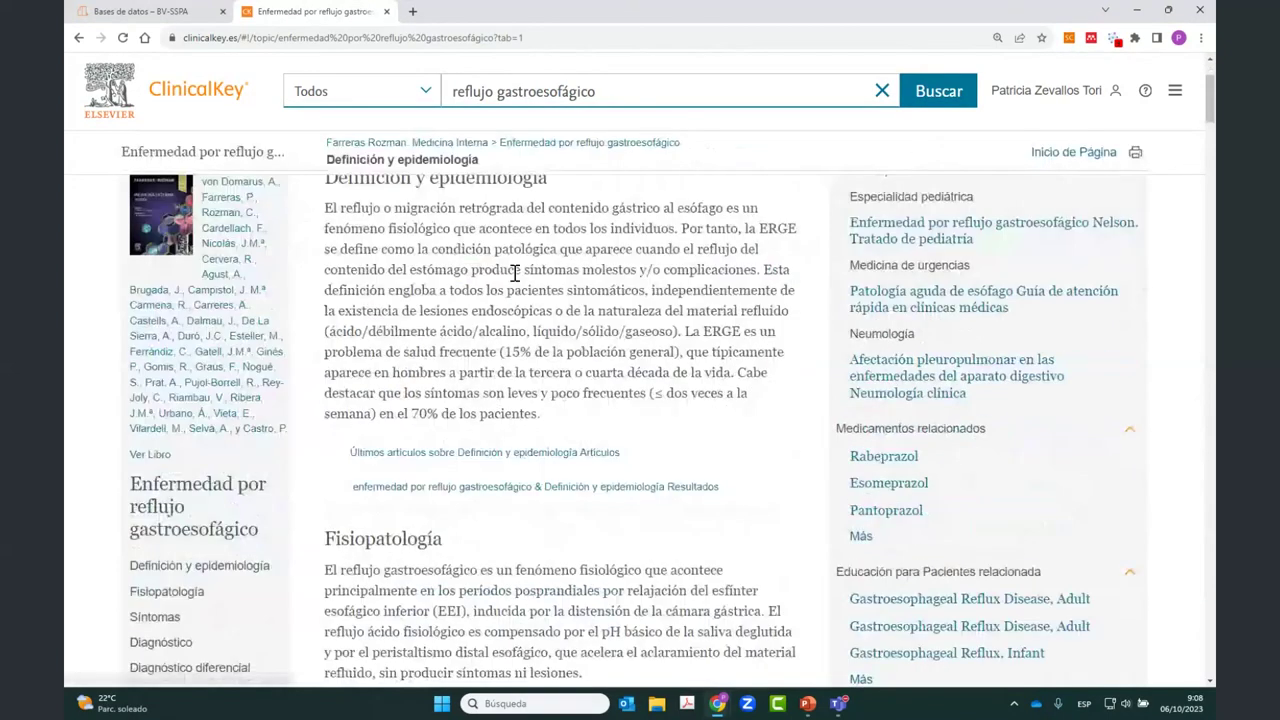
scroll(533, 547, down, 5)
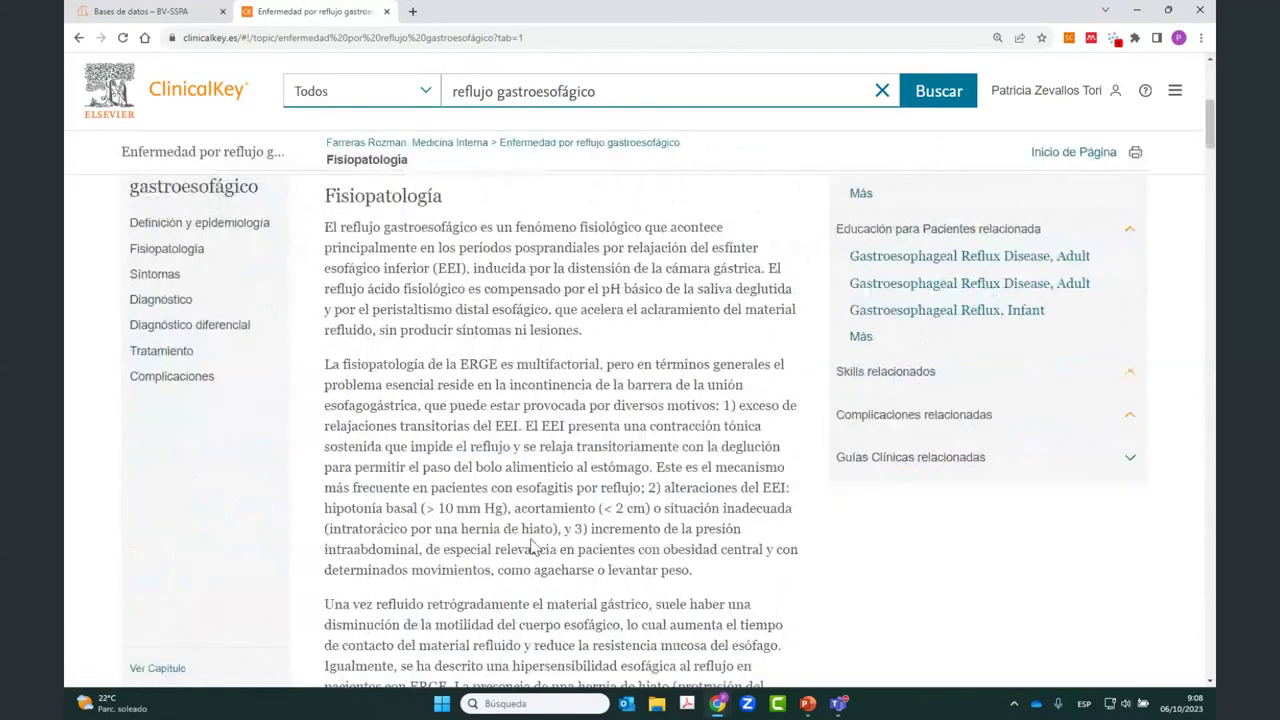
scroll(533, 547, up, 4)
scroll(355, 320, up, 2)
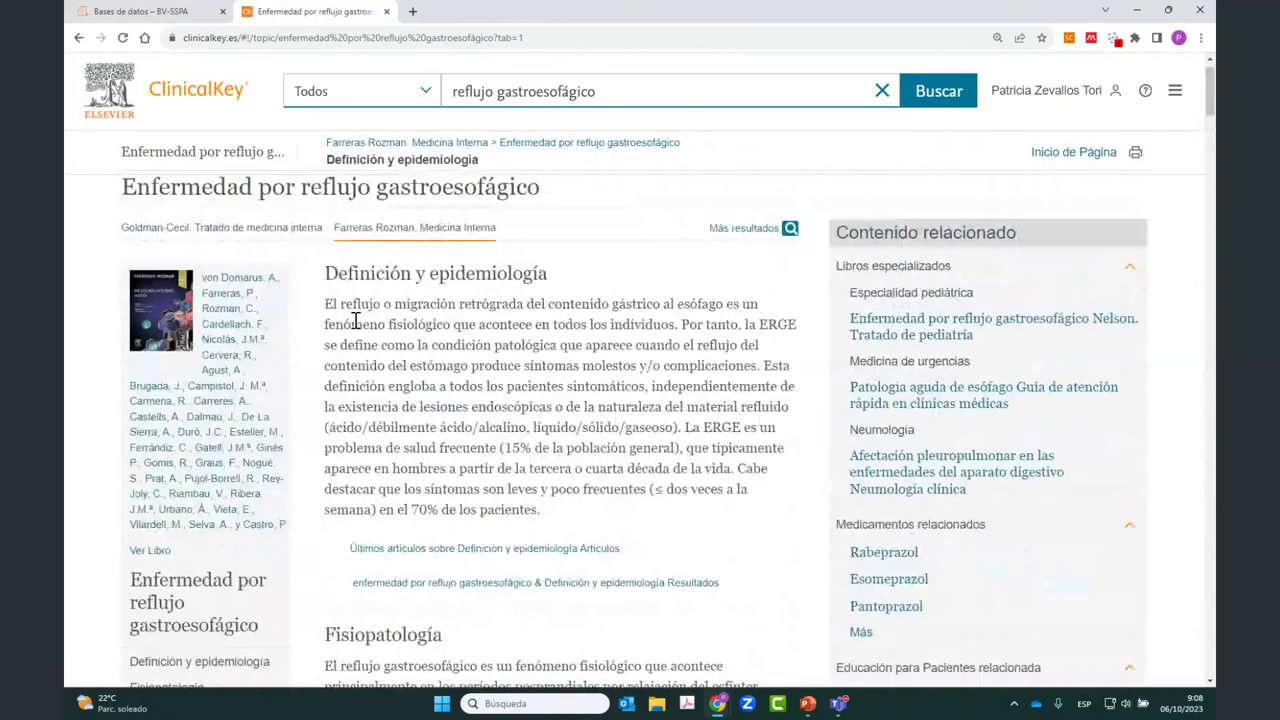
scroll(355, 320, up, 1)
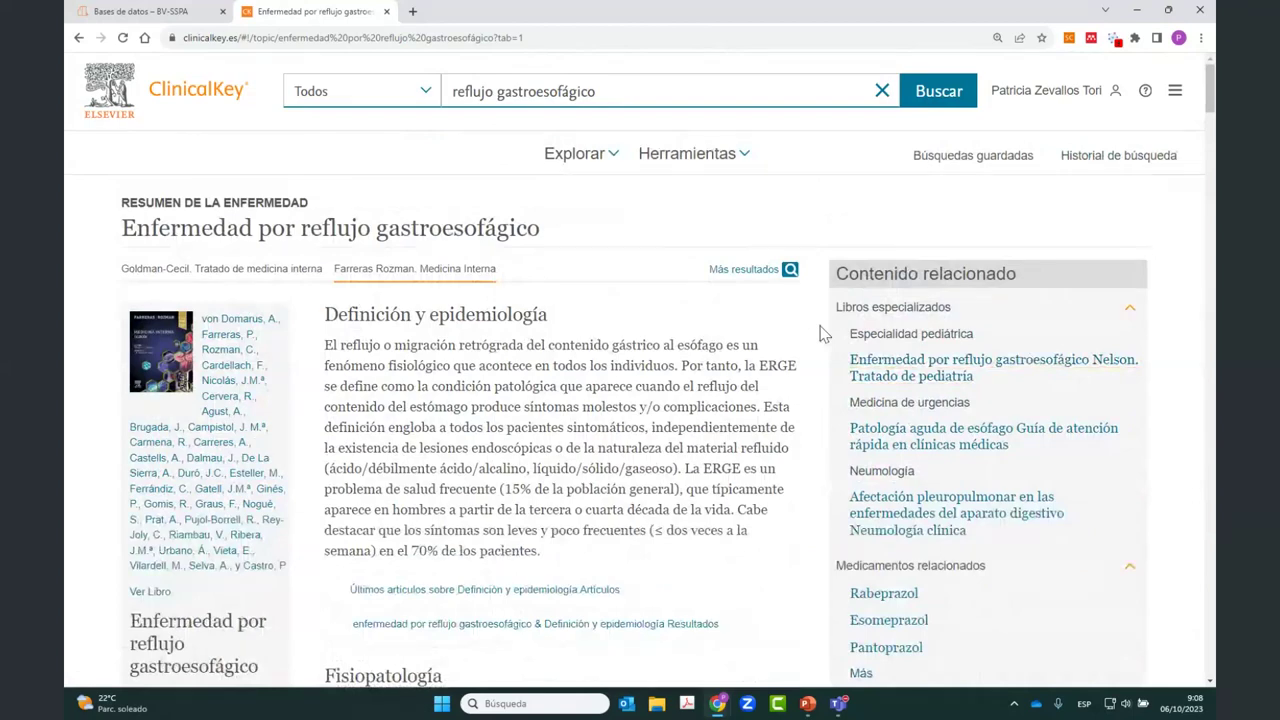
Step: Open the related drug Rabeprazol in a new tab
scroll(1074, 261, down, 2)
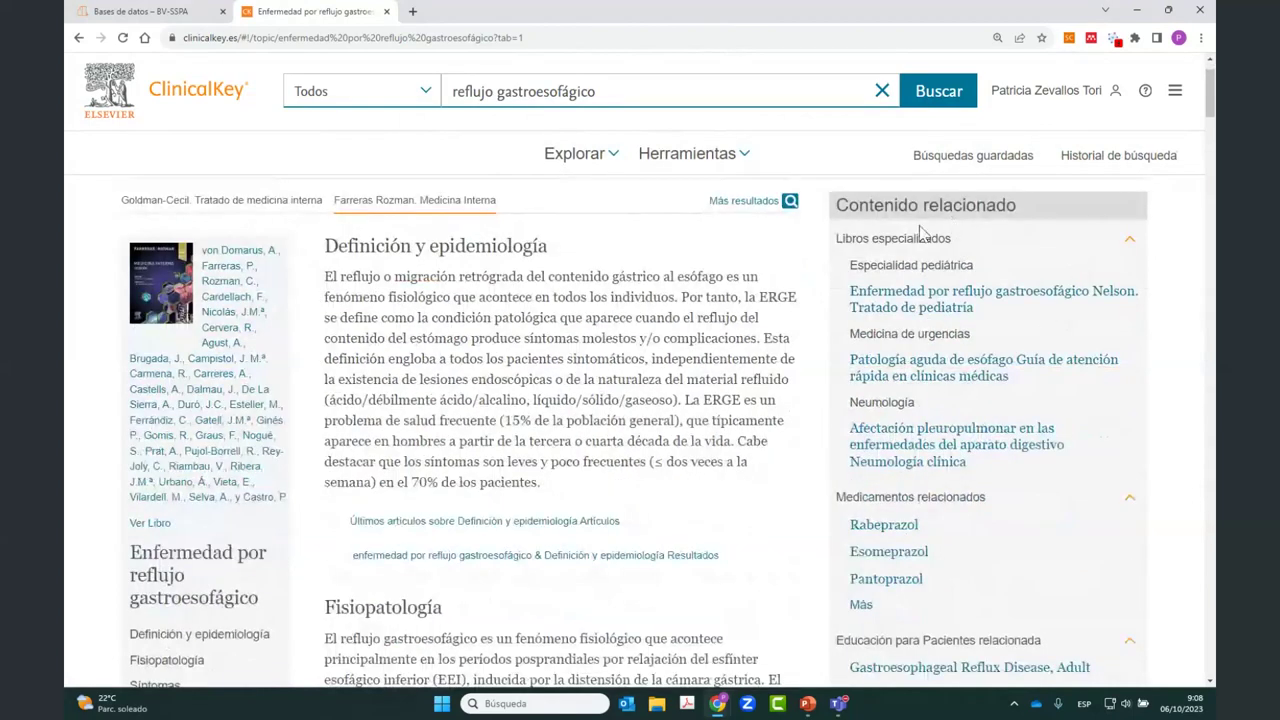
scroll(1013, 471, down, 1)
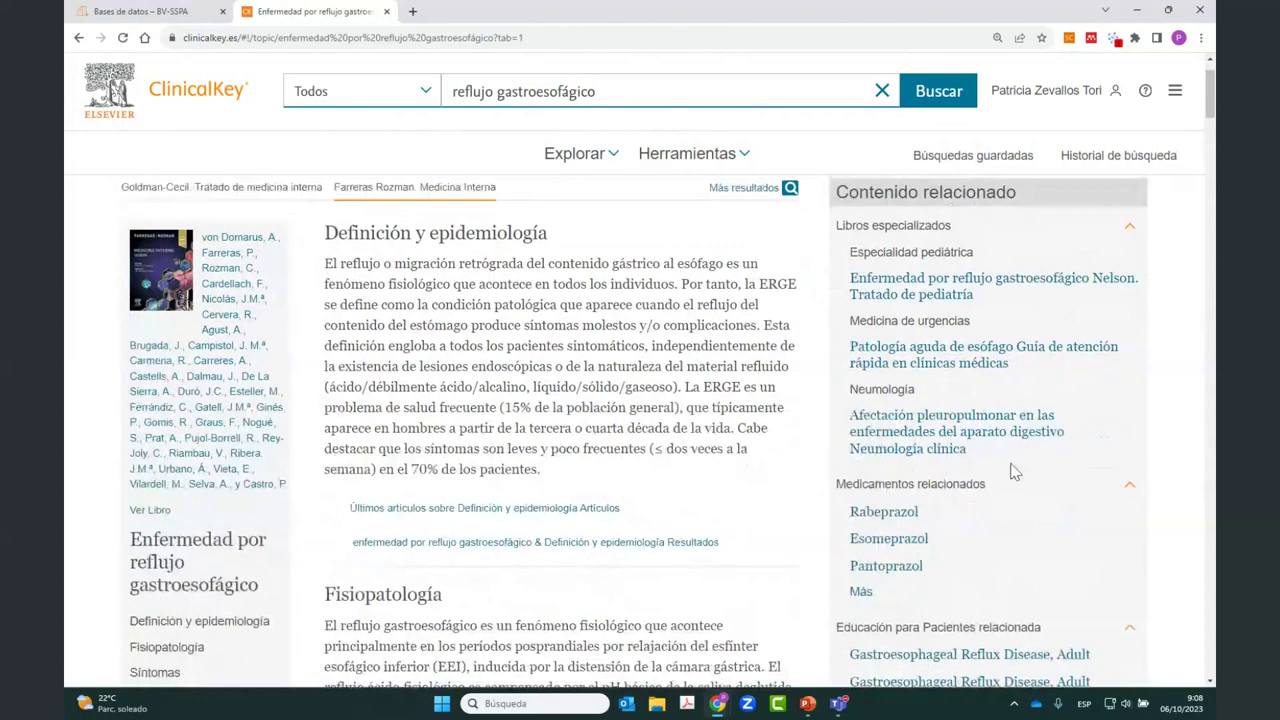
scroll(1013, 471, down, 3)
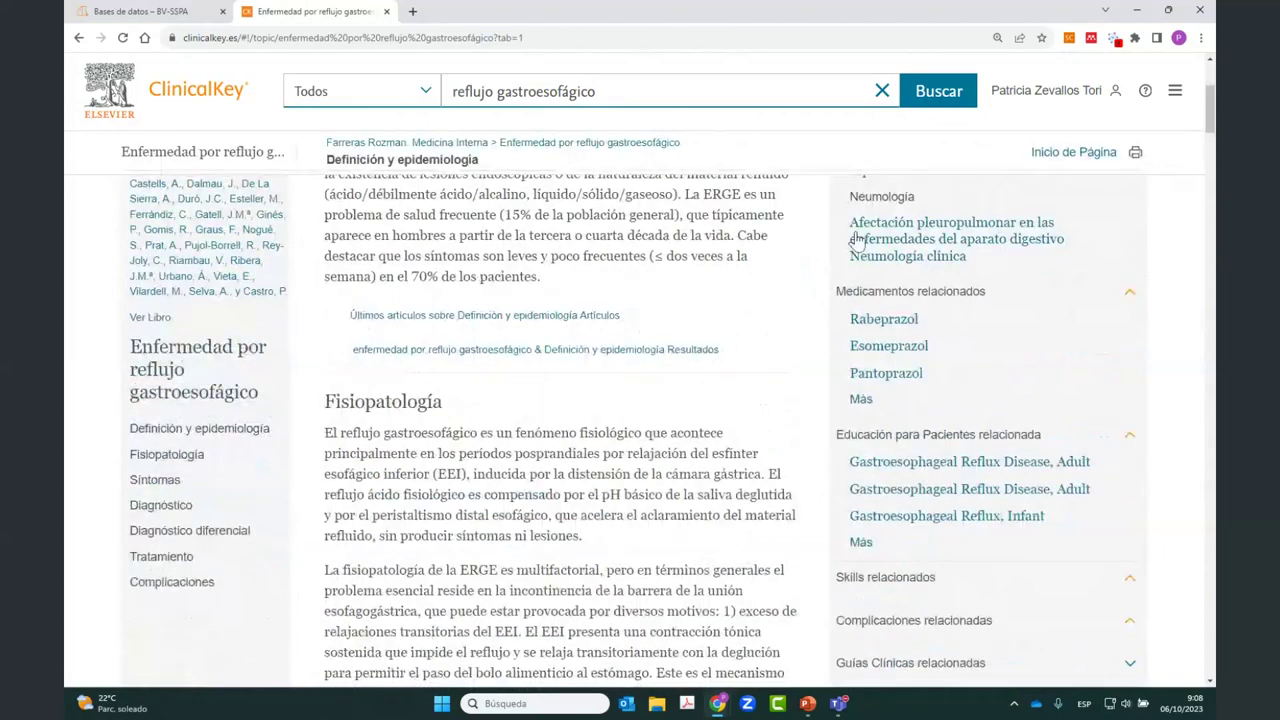
right_click(899, 325)
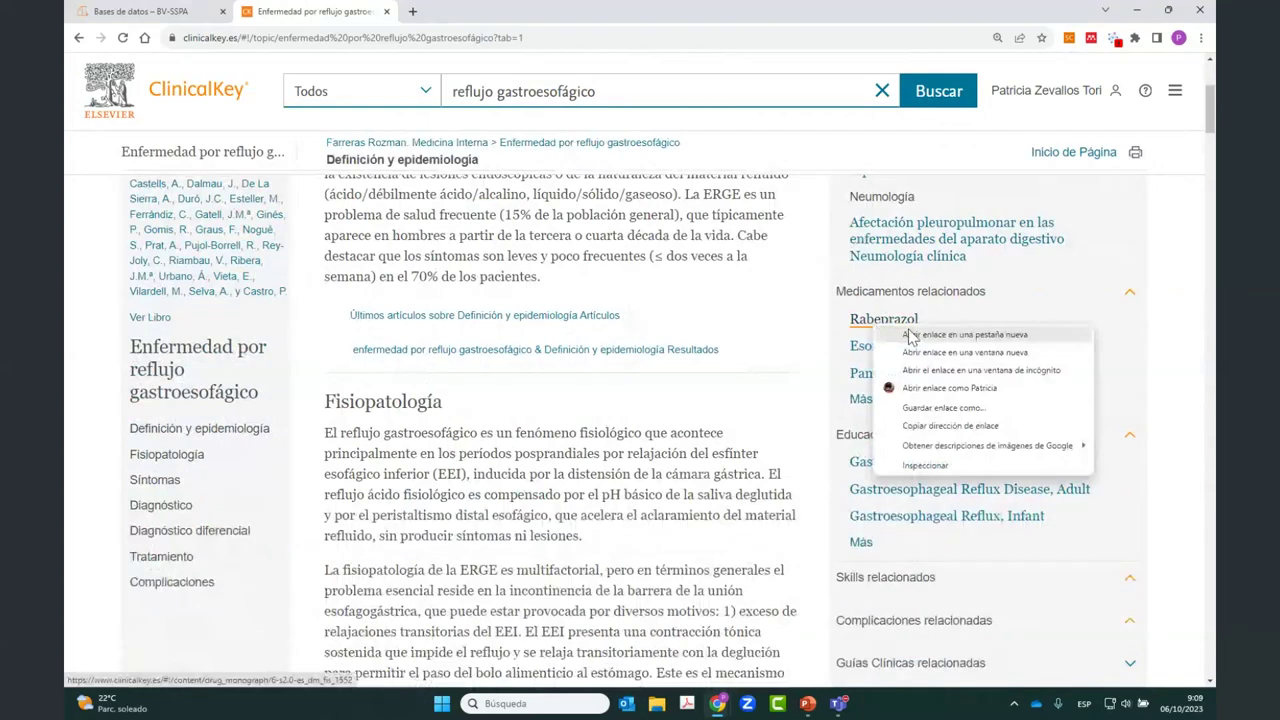
click(911, 335)
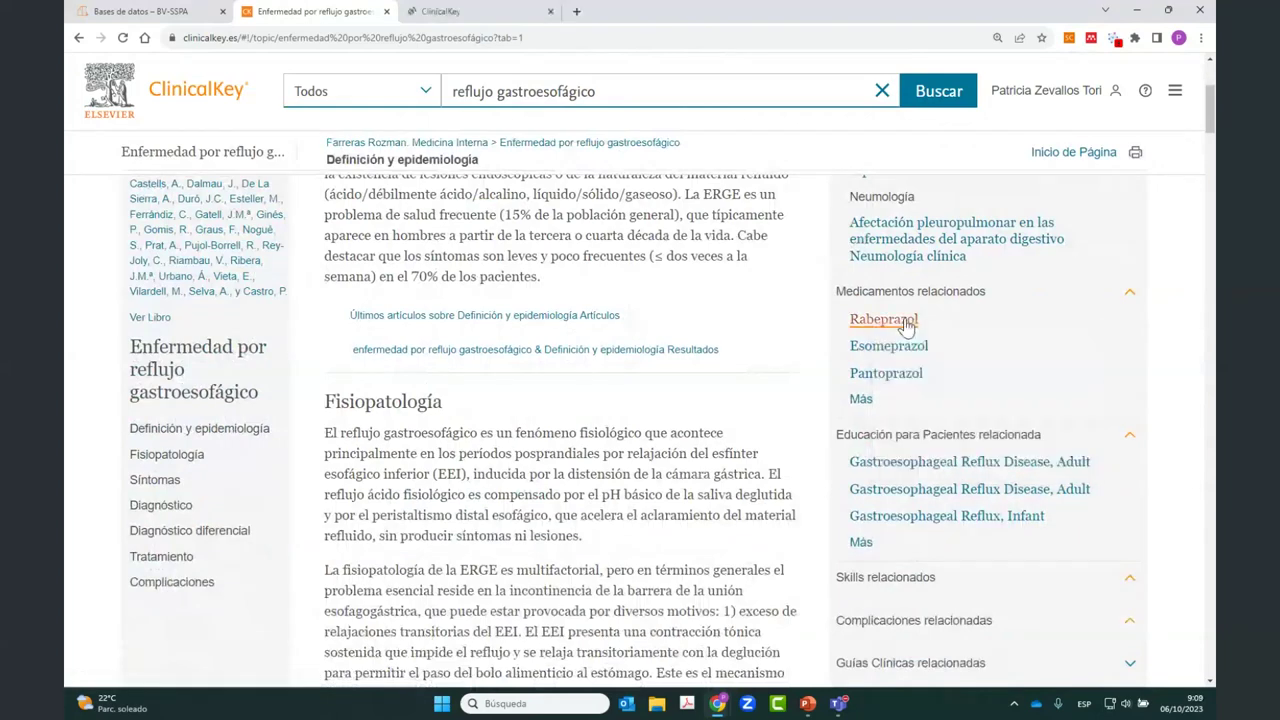
Step: Go to the Rabeprazol tab and jump to its Contraindicaciones and Interacciones sections
click(483, 11)
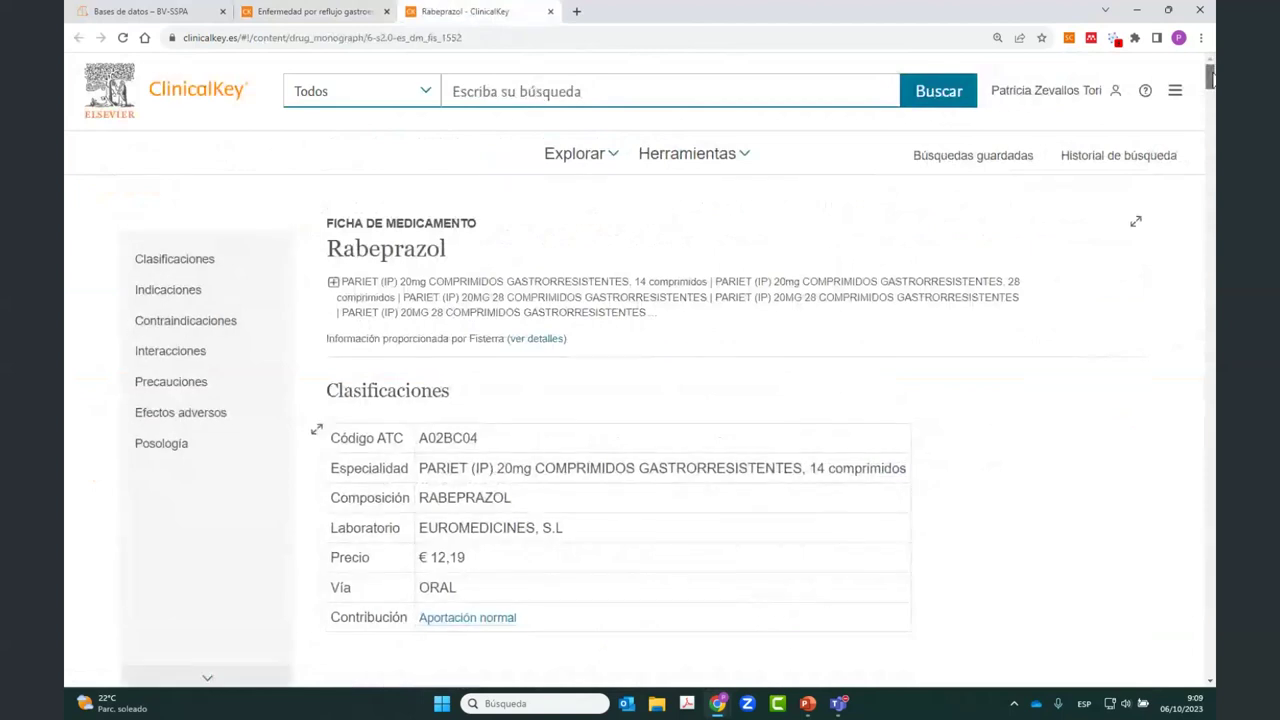
drag(1209, 78, 1209, 465)
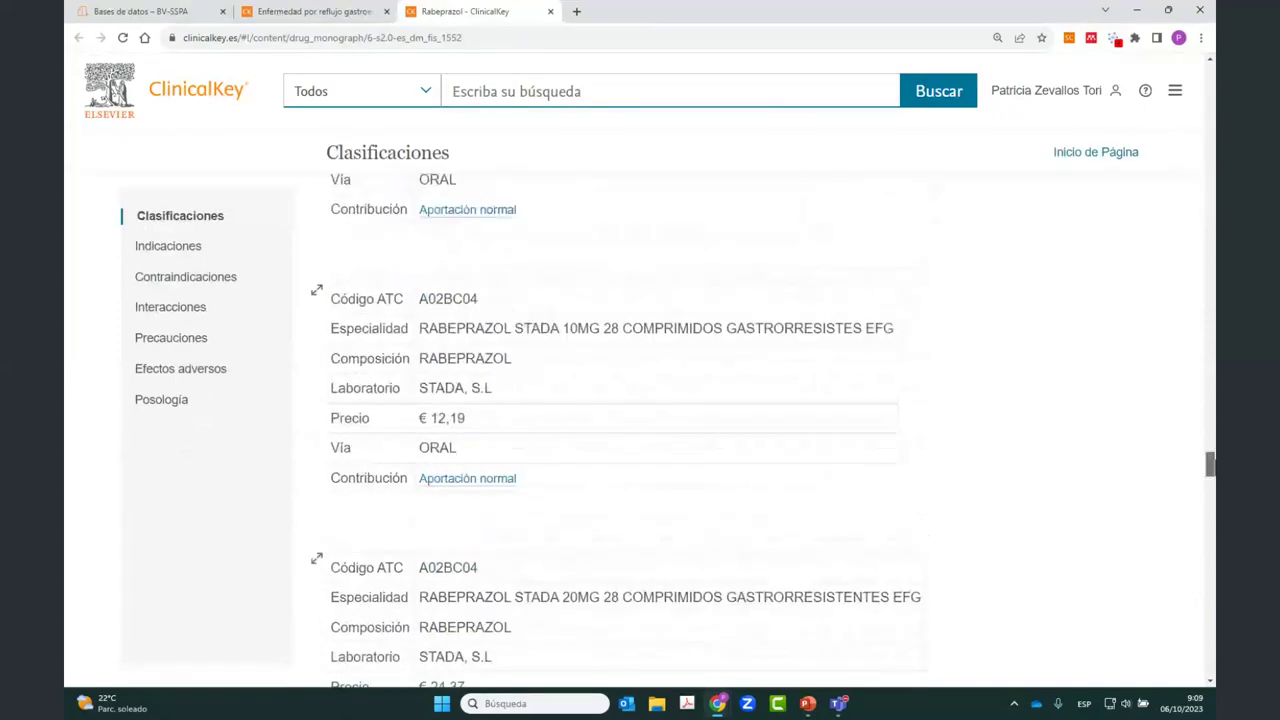
click(177, 285)
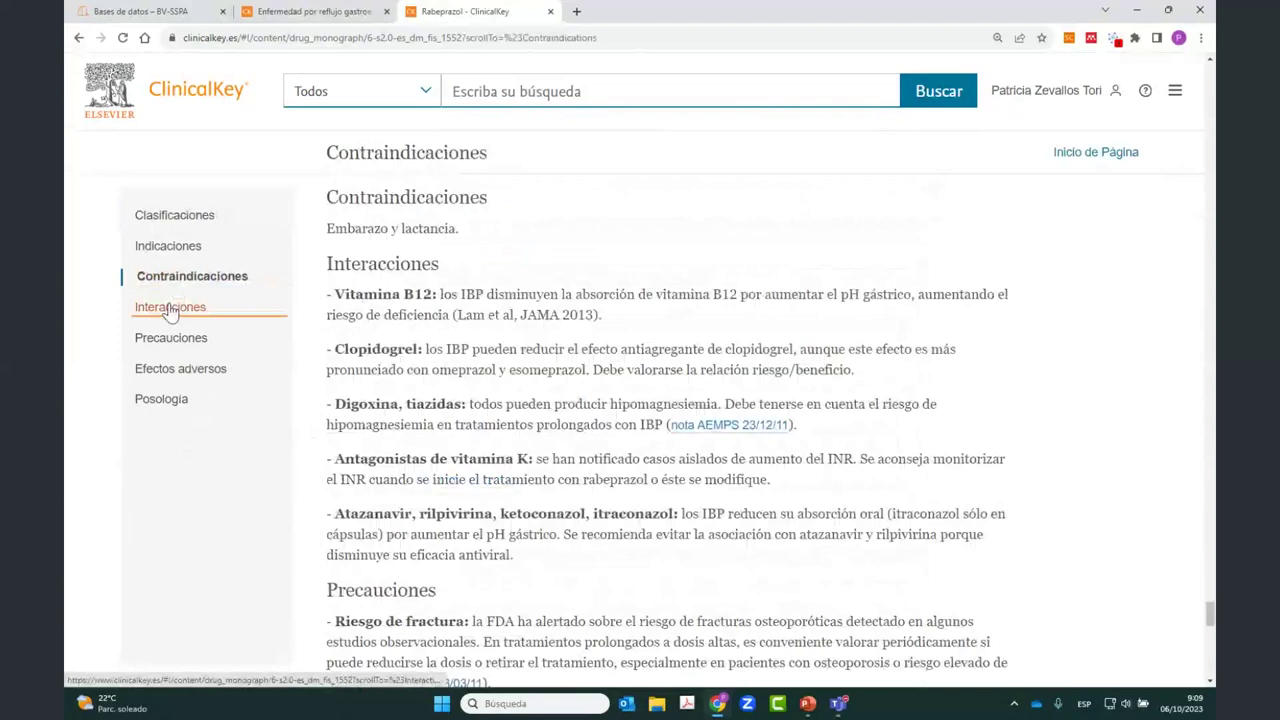
click(184, 370)
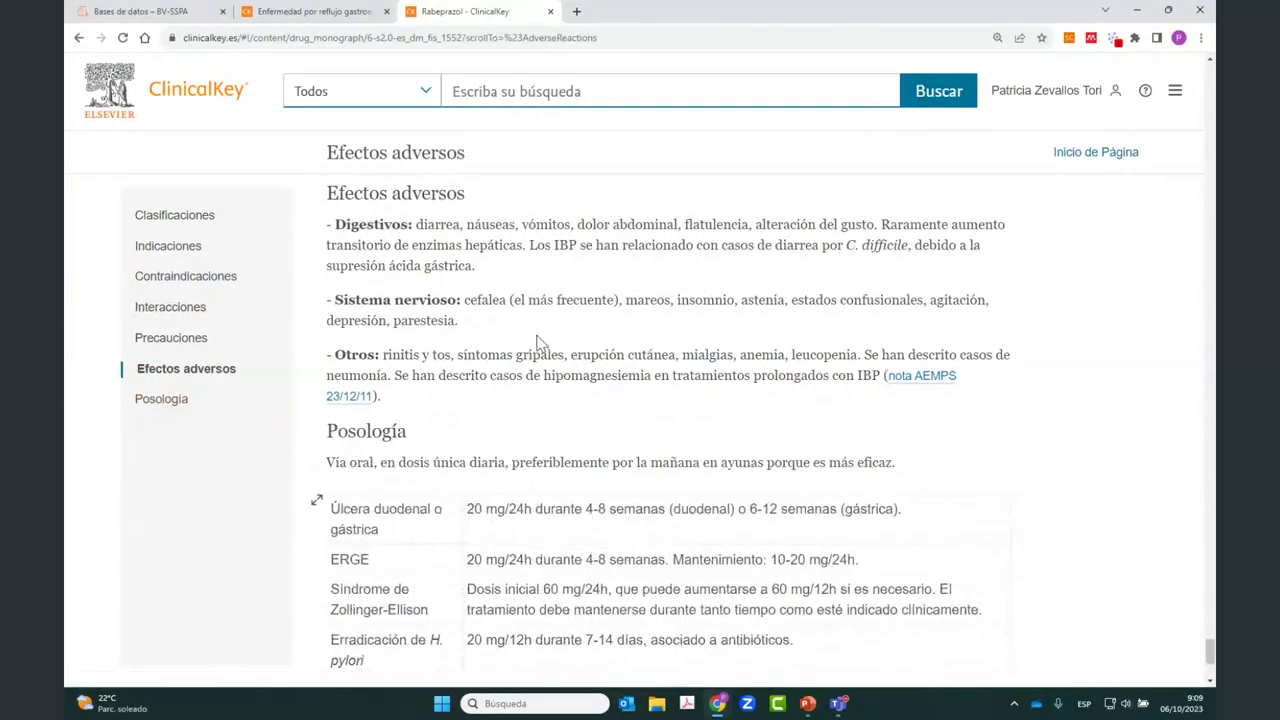
Step: Set the search scope dropdown to Medicamentos (Fichas de Medicamento)
scroll(540, 343, down, 2)
scroll(540, 343, down, 2)
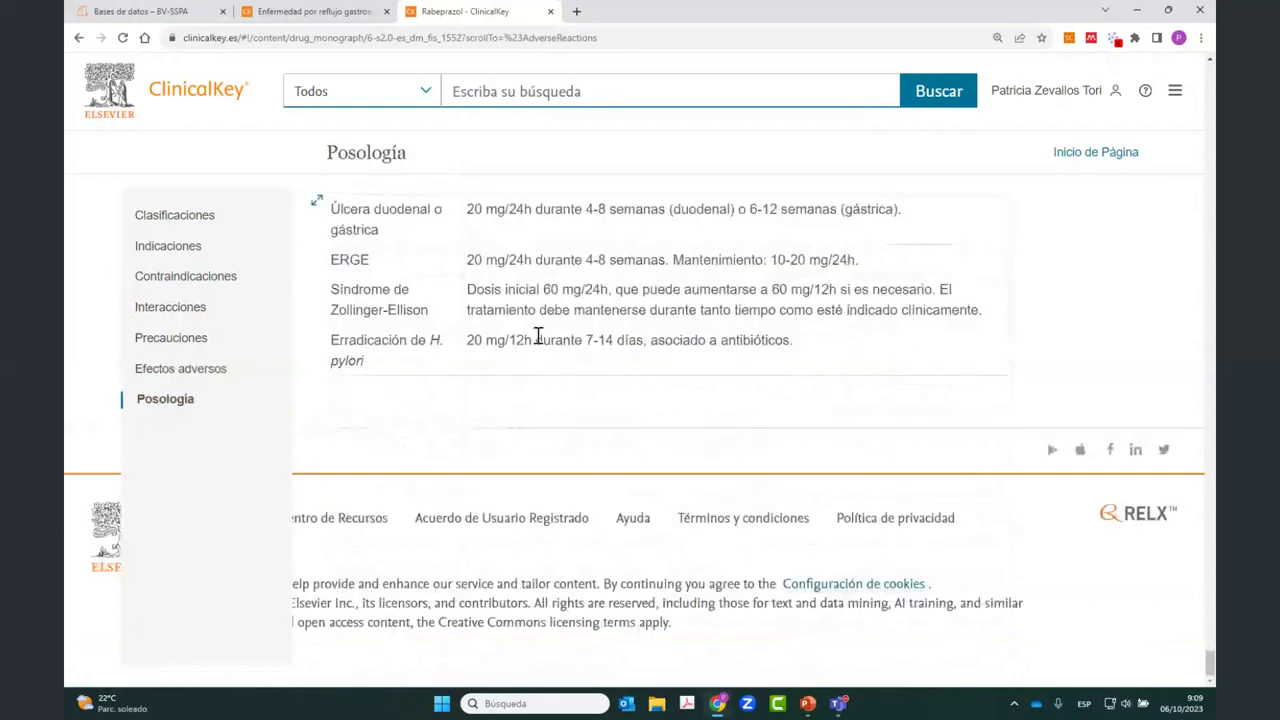
scroll(538, 337, up, 3)
scroll(418, 350, up, 3)
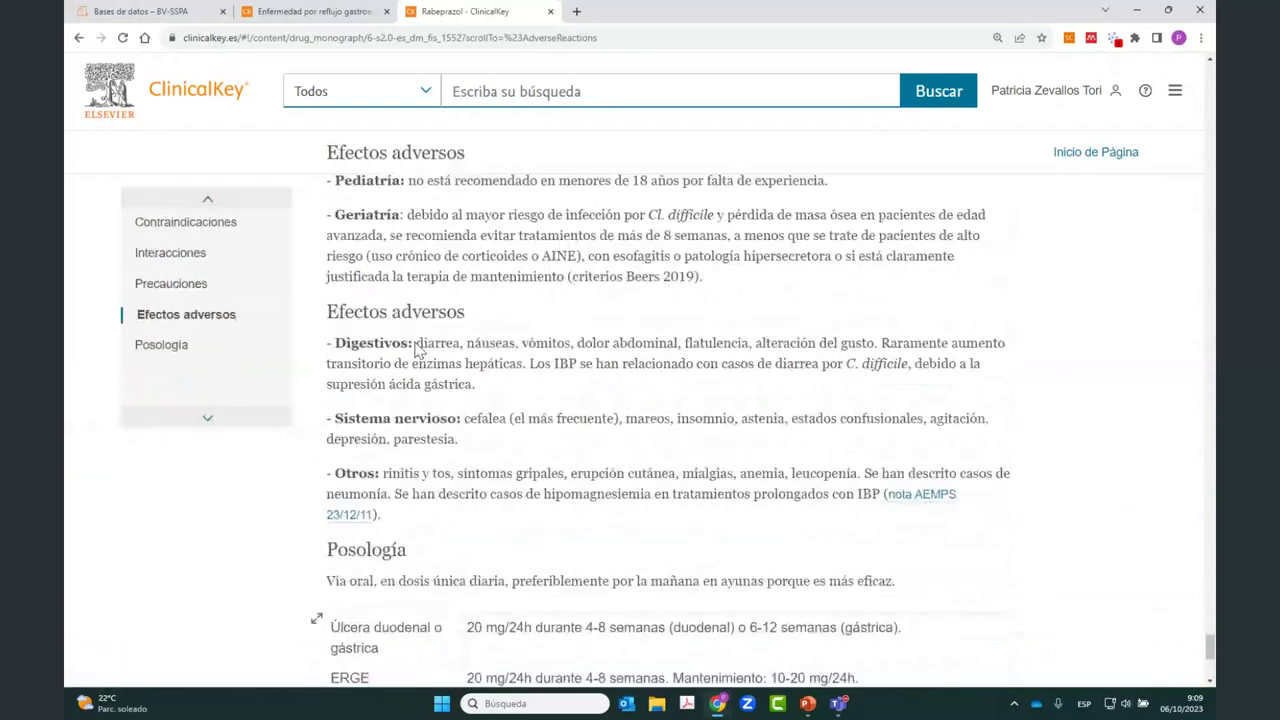
scroll(418, 350, up, 8)
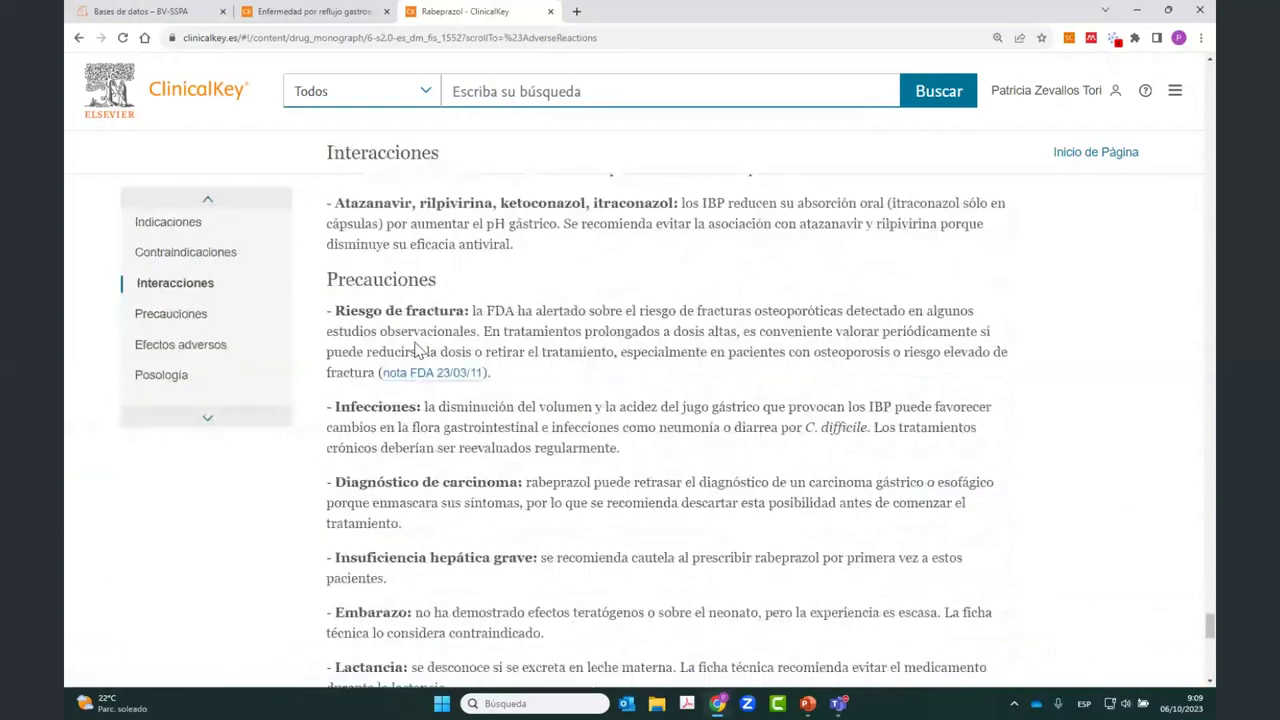
click(428, 95)
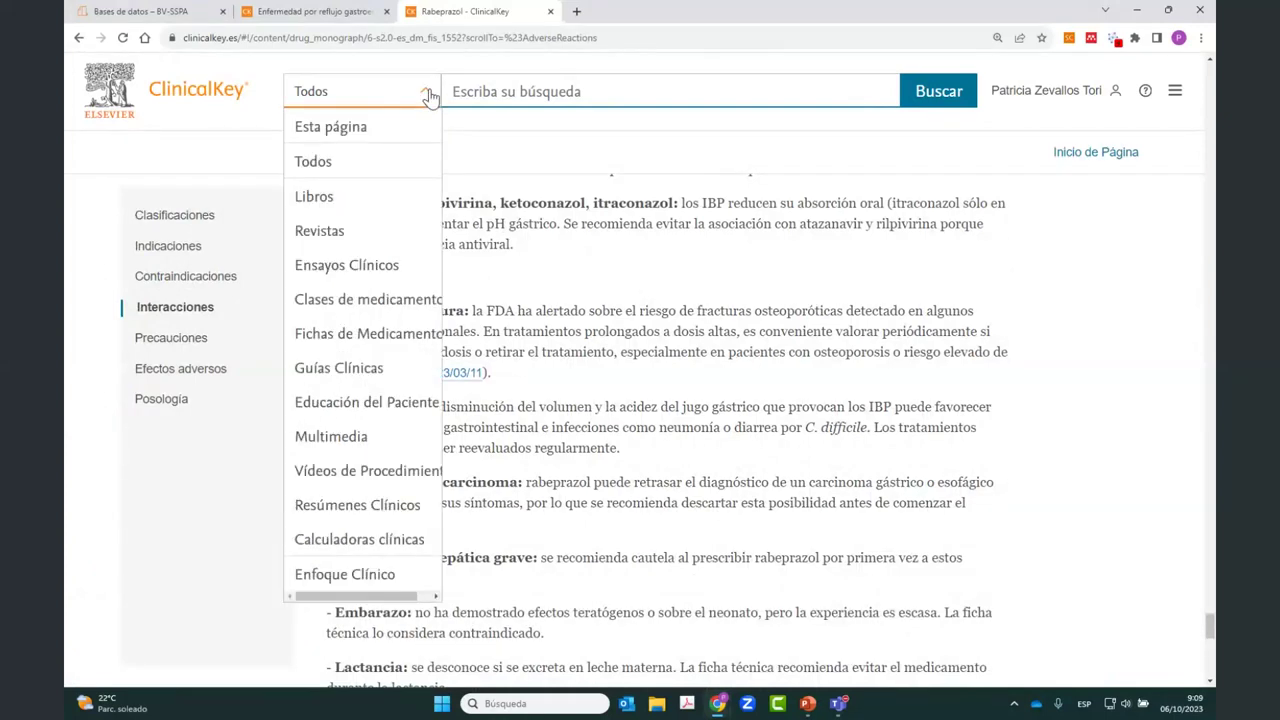
click(372, 340)
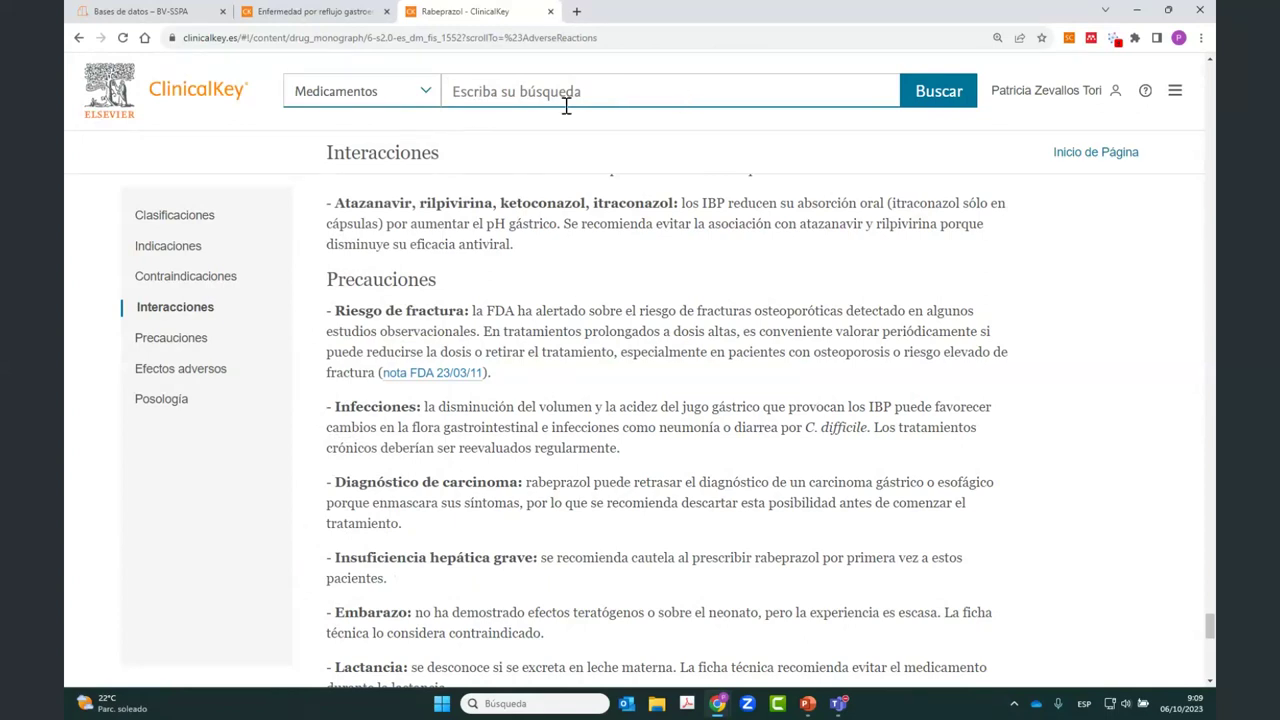
Step: Close the Rabeprazol monograph and expand the Guías Clínicas relacionadas section on the GERD page
click(550, 11)
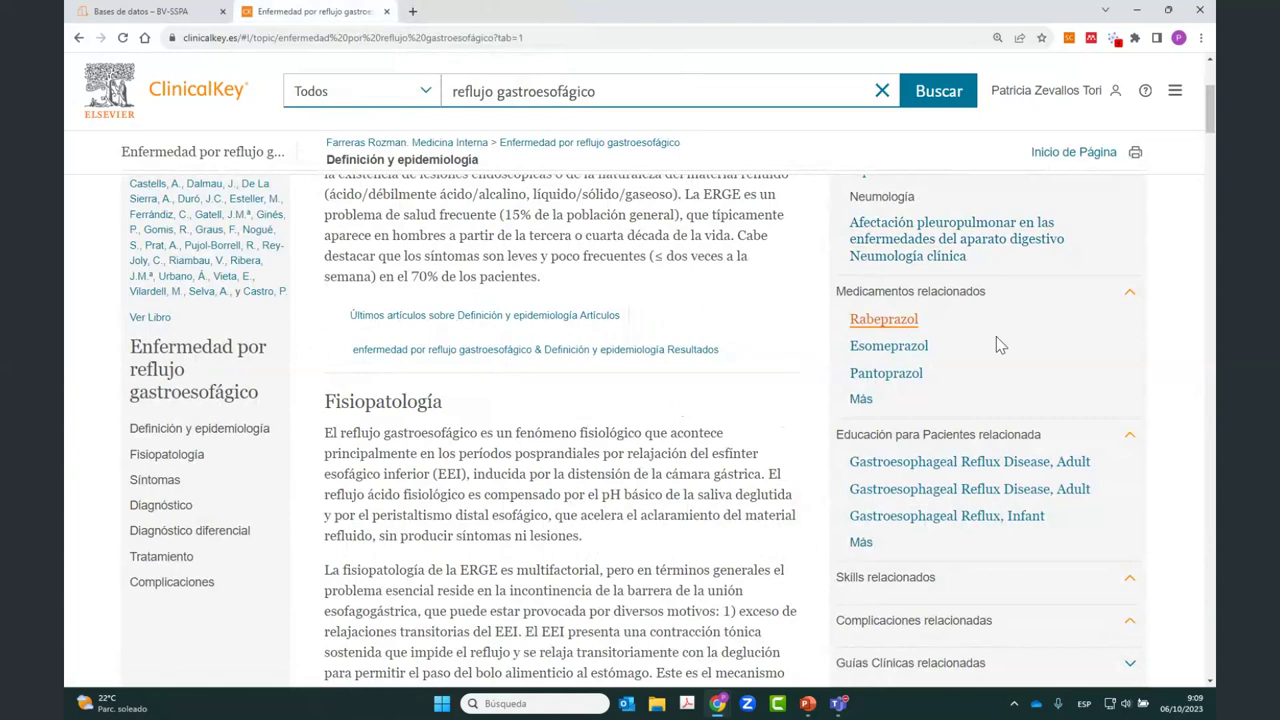
scroll(996, 336, down, 1)
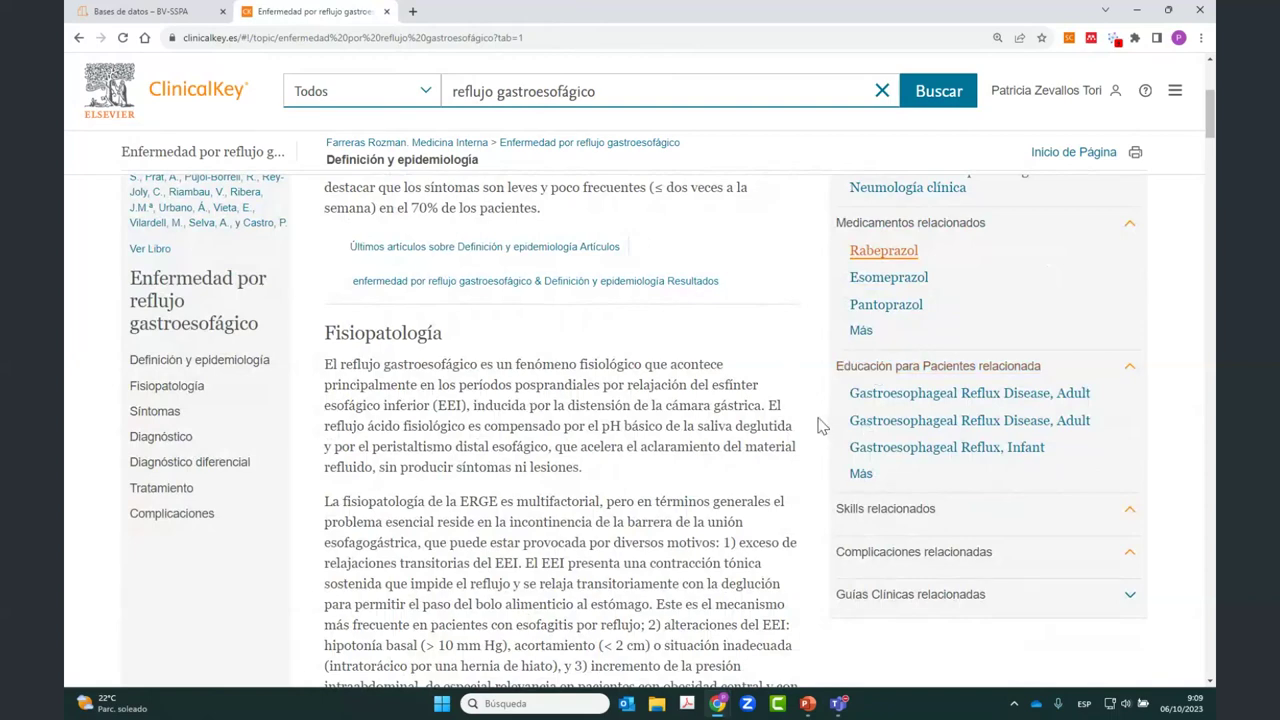
scroll(820, 426, down, 1)
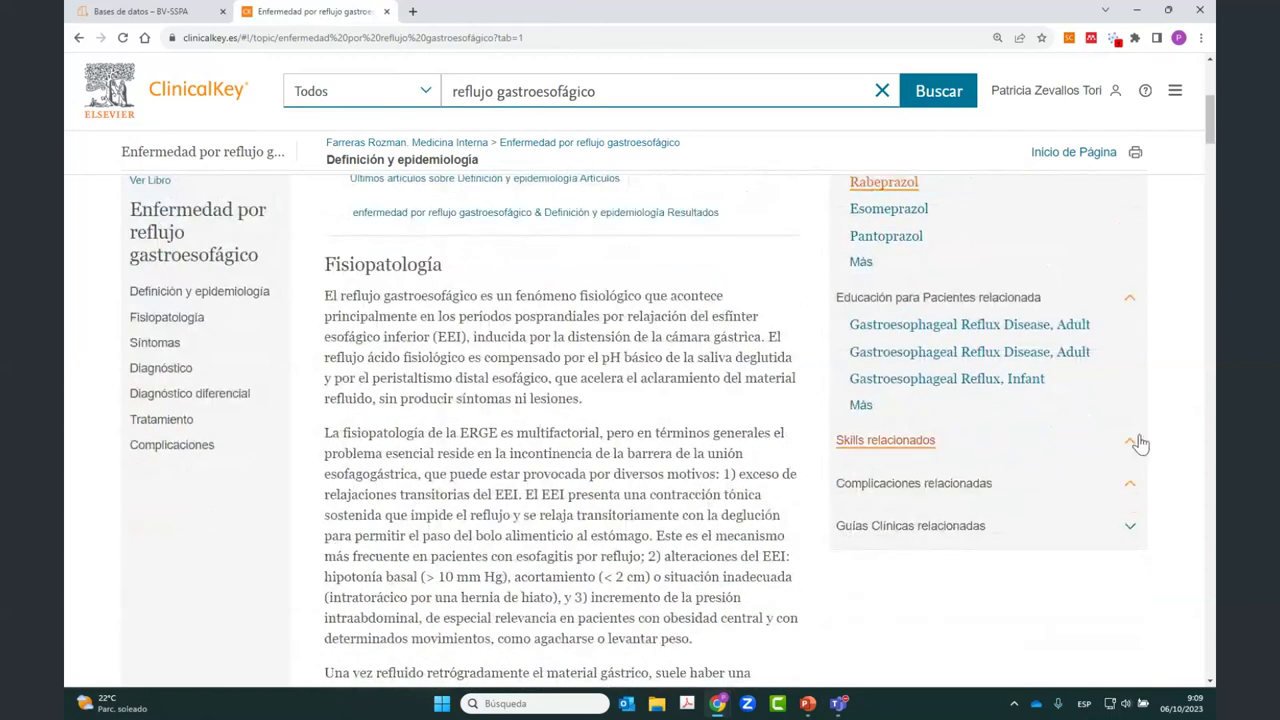
click(1127, 528)
scroll(910, 449, down, 5)
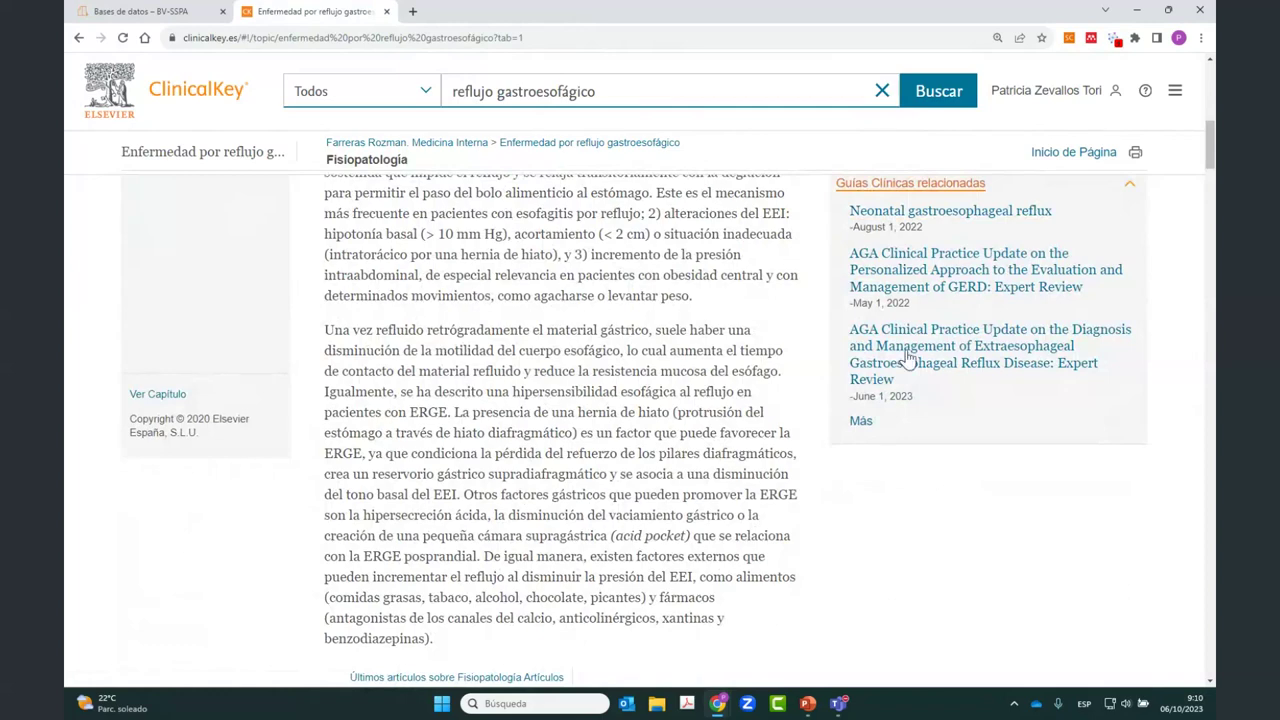
scroll(897, 505, up, 1)
scroll(897, 505, up, 10)
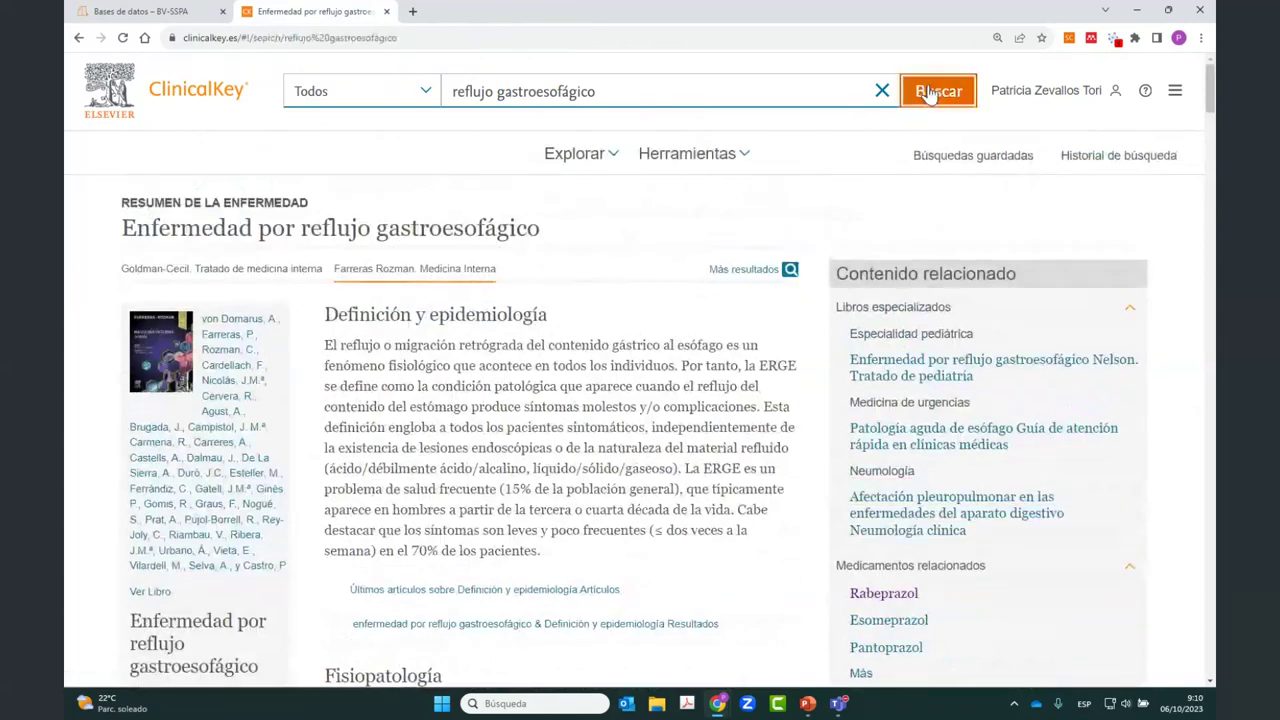
Step: Run the 'reflujo gastroesofágico' search to list all 24946 results
click(930, 91)
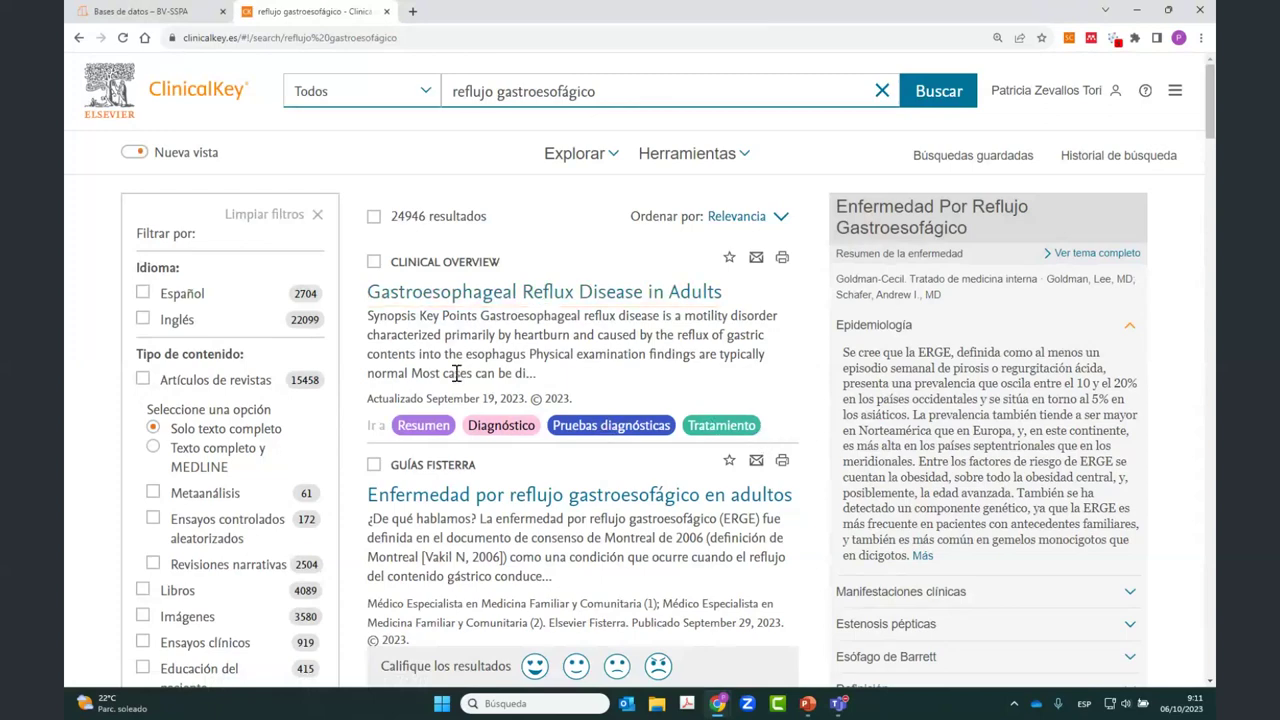
Step: Open the GERD in Adults overview and jump via Clinical Presentation to Risk factors and/or associations
click(424, 426)
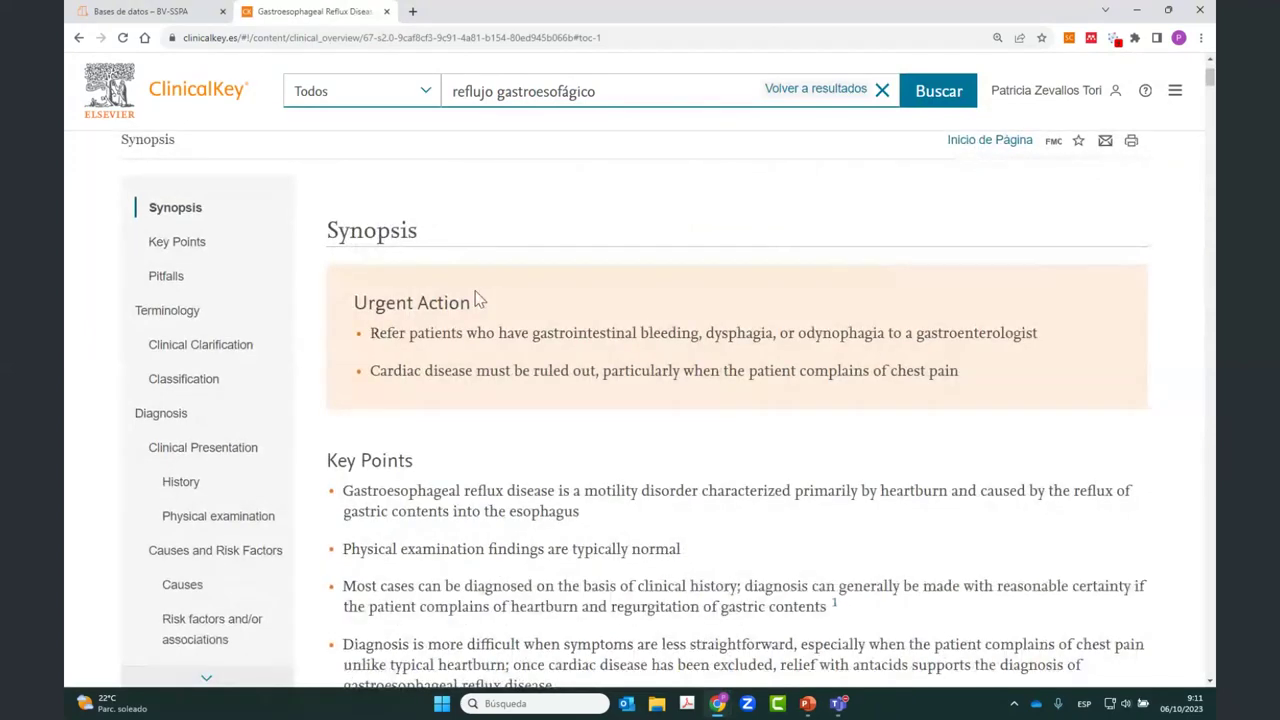
scroll(476, 299, down, 4)
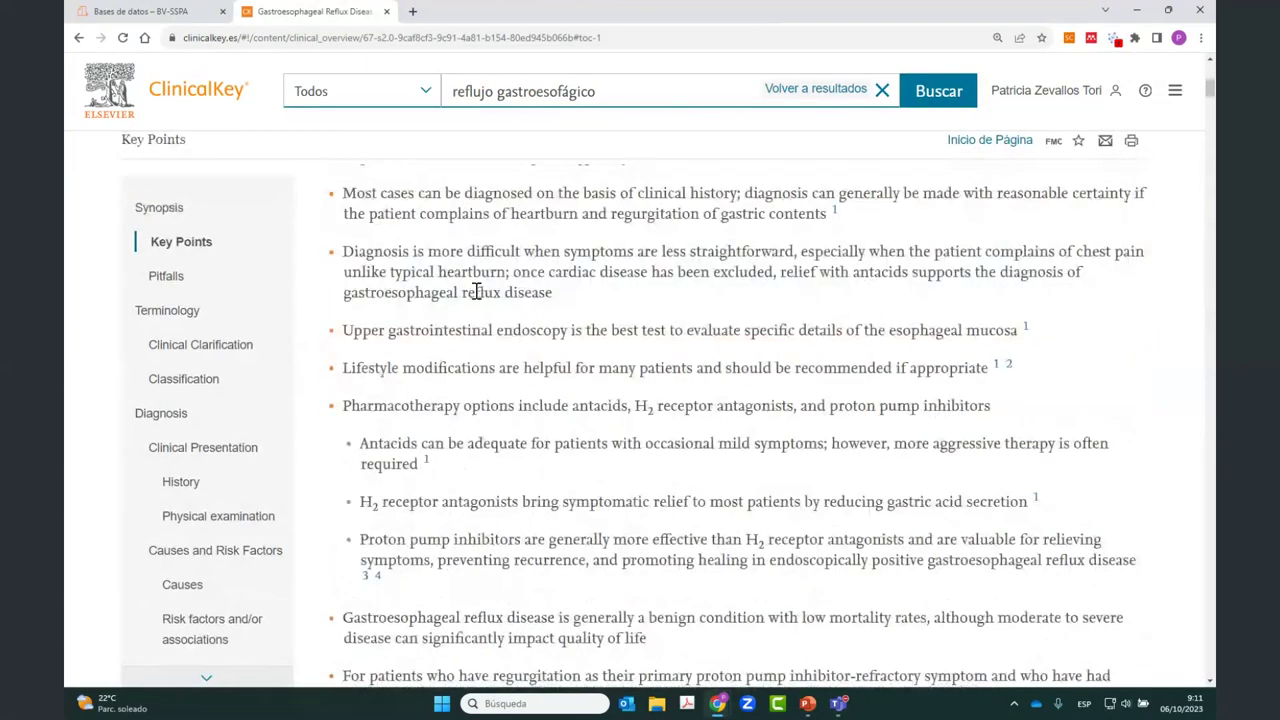
scroll(476, 291, down, 1)
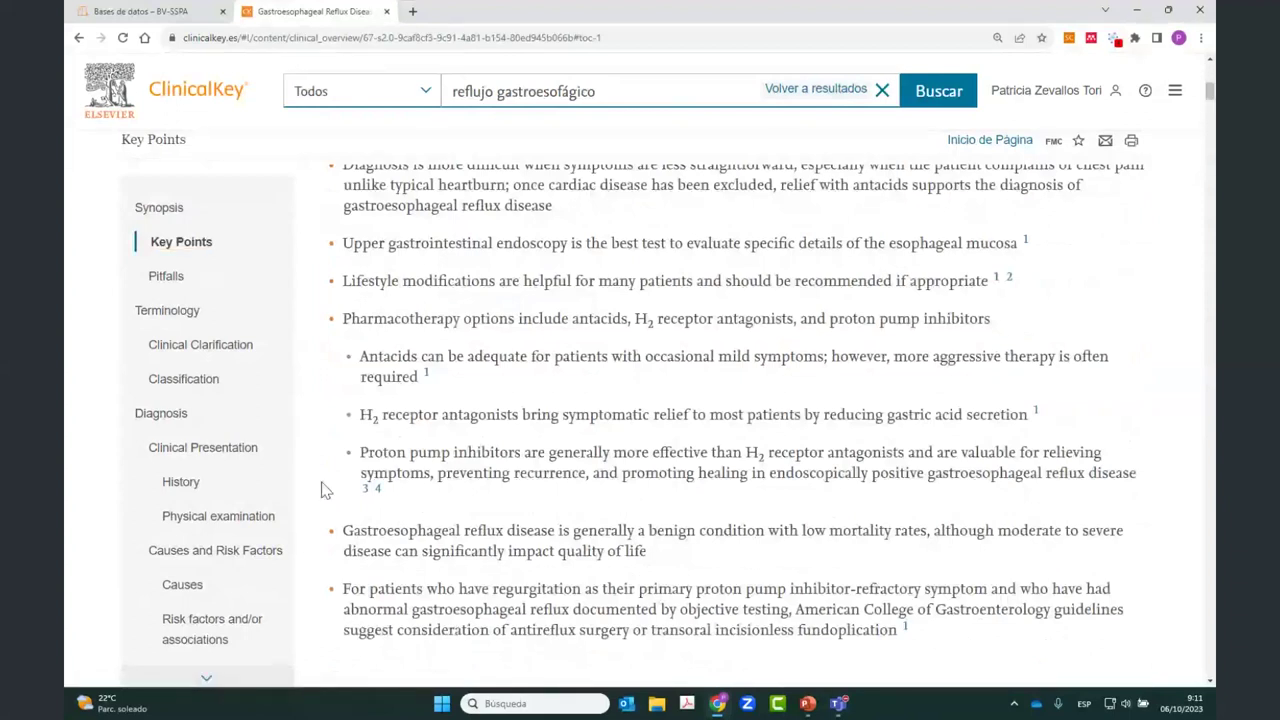
click(197, 455)
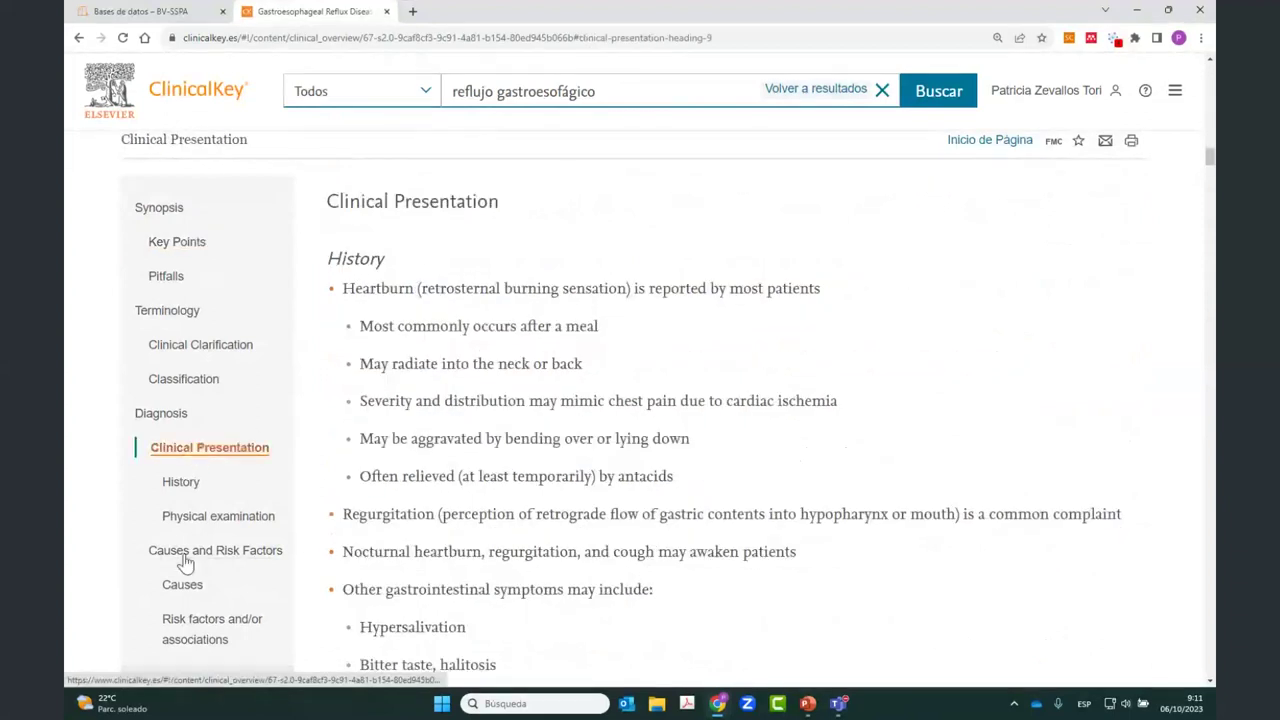
scroll(185, 560, down, 1)
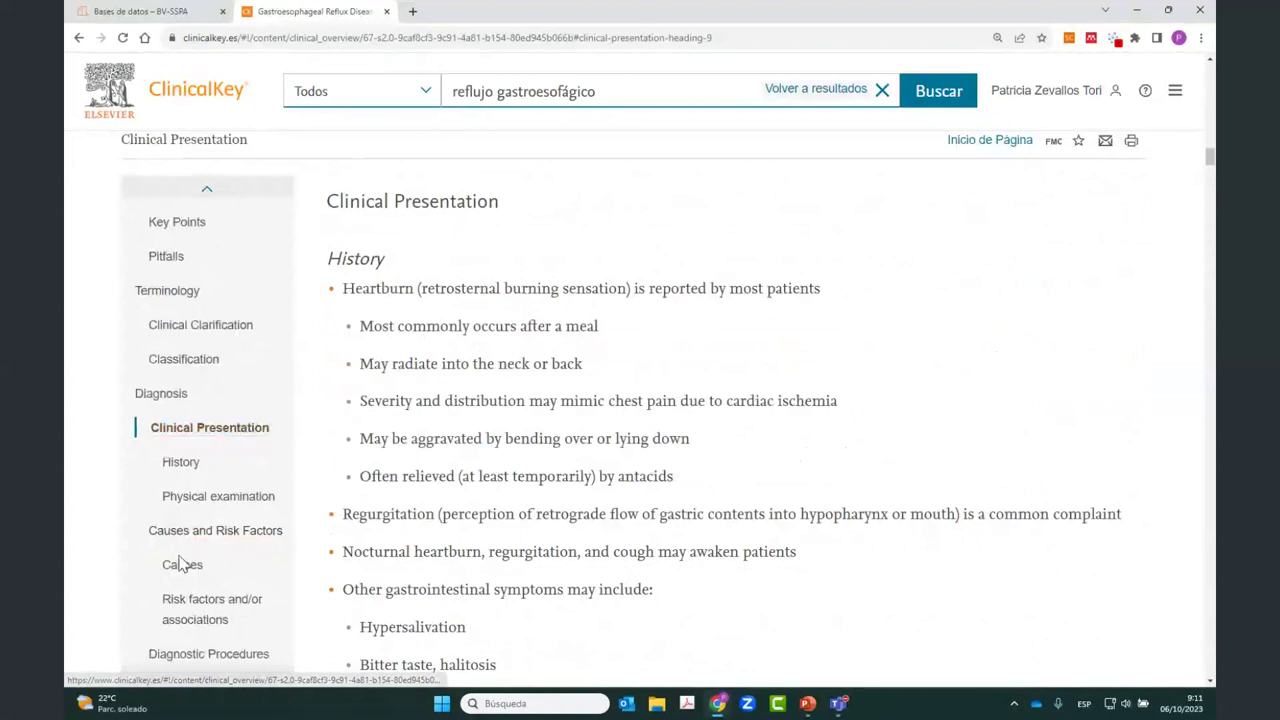
click(190, 610)
scroll(180, 600, down, 3)
scroll(184, 540, up, 2)
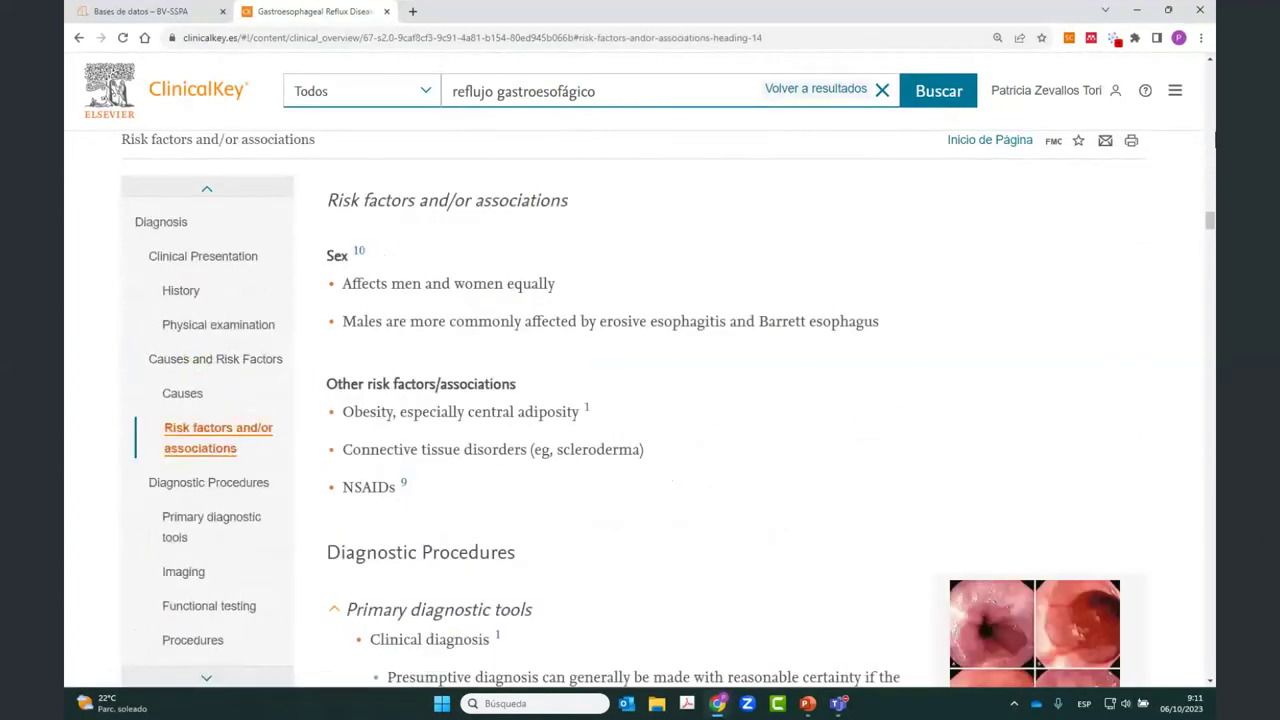
Step: Check the header's Elsevier Point of Care source and September 19, 2023 update date, then view overview details
drag(1209, 226, 1180, 63)
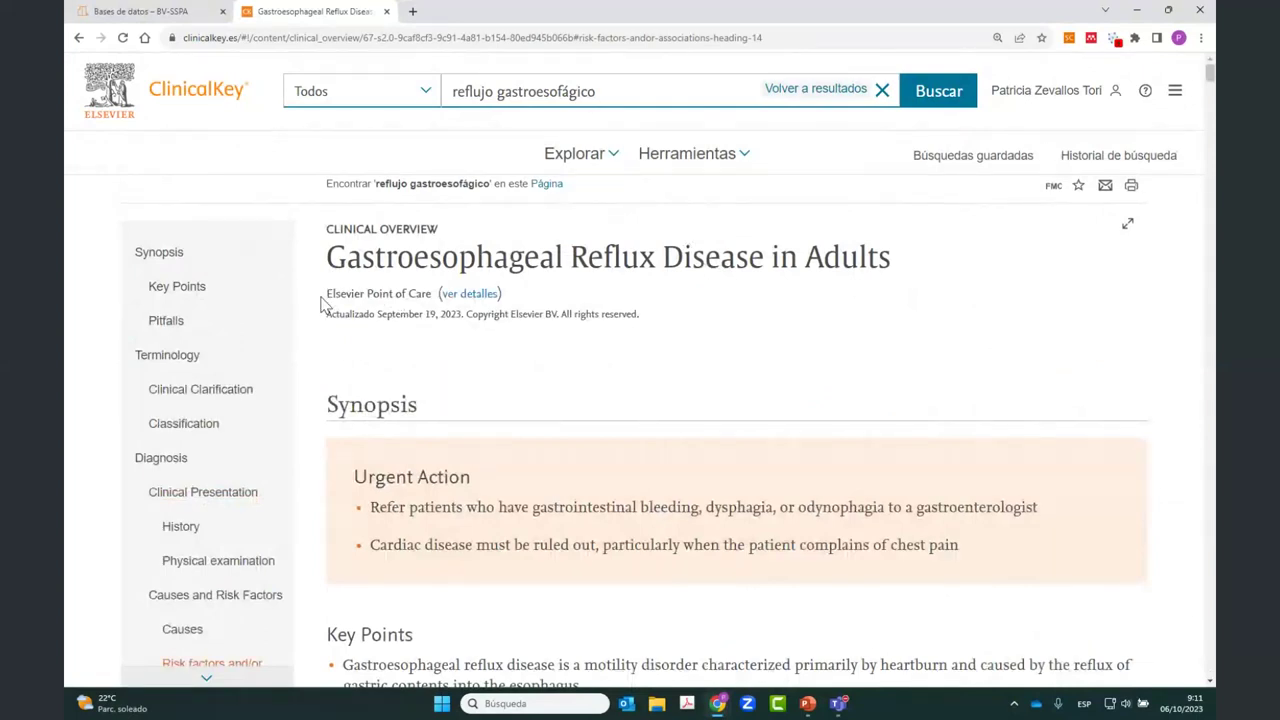
drag(323, 299, 436, 293)
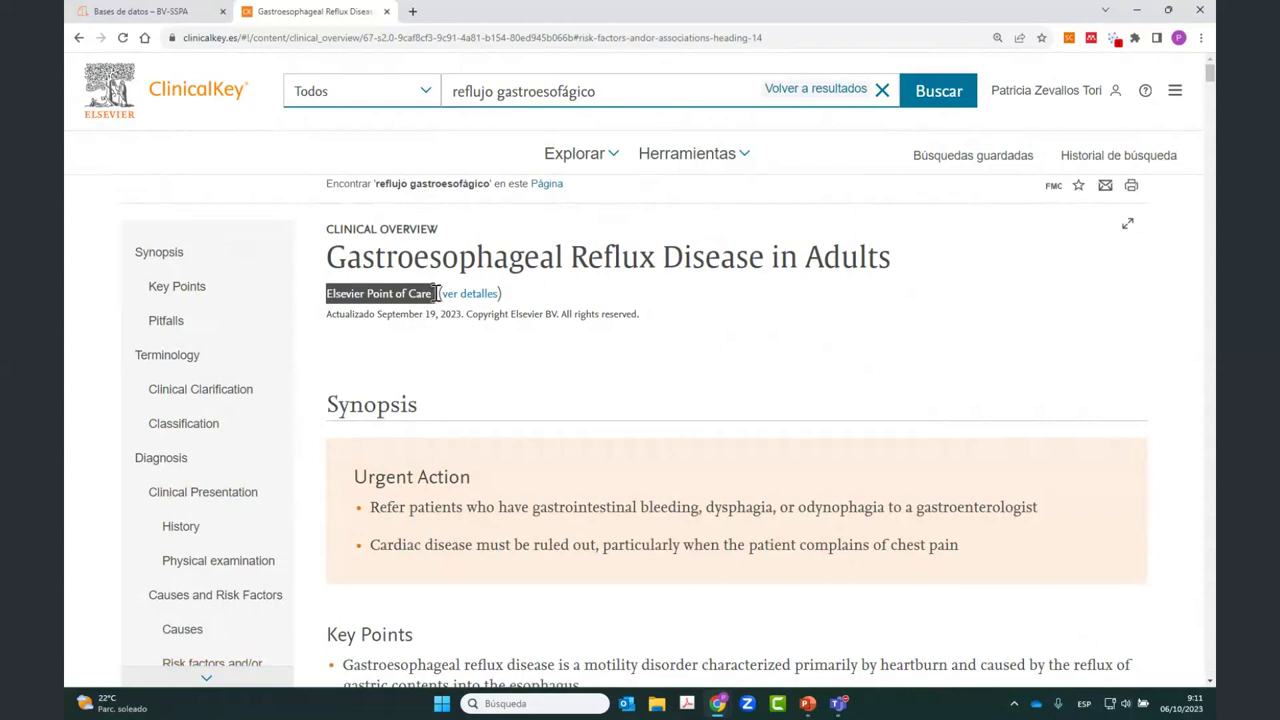
click(657, 284)
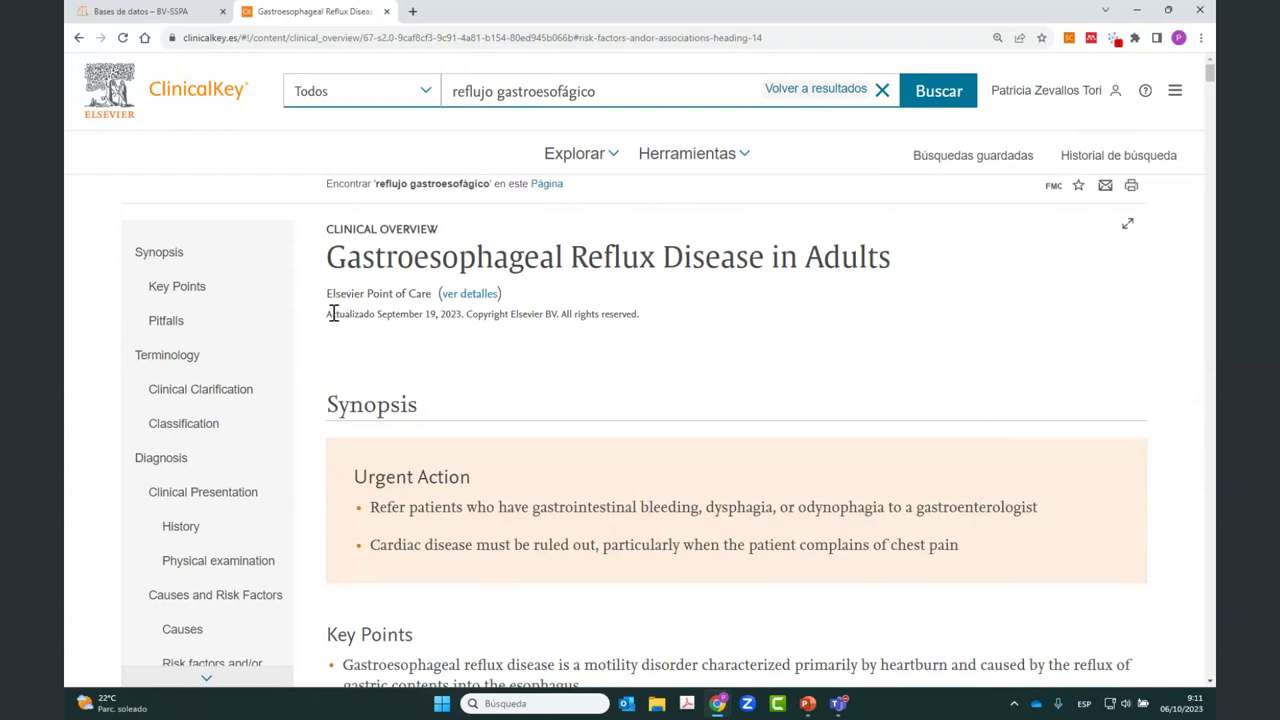
drag(329, 316, 463, 314)
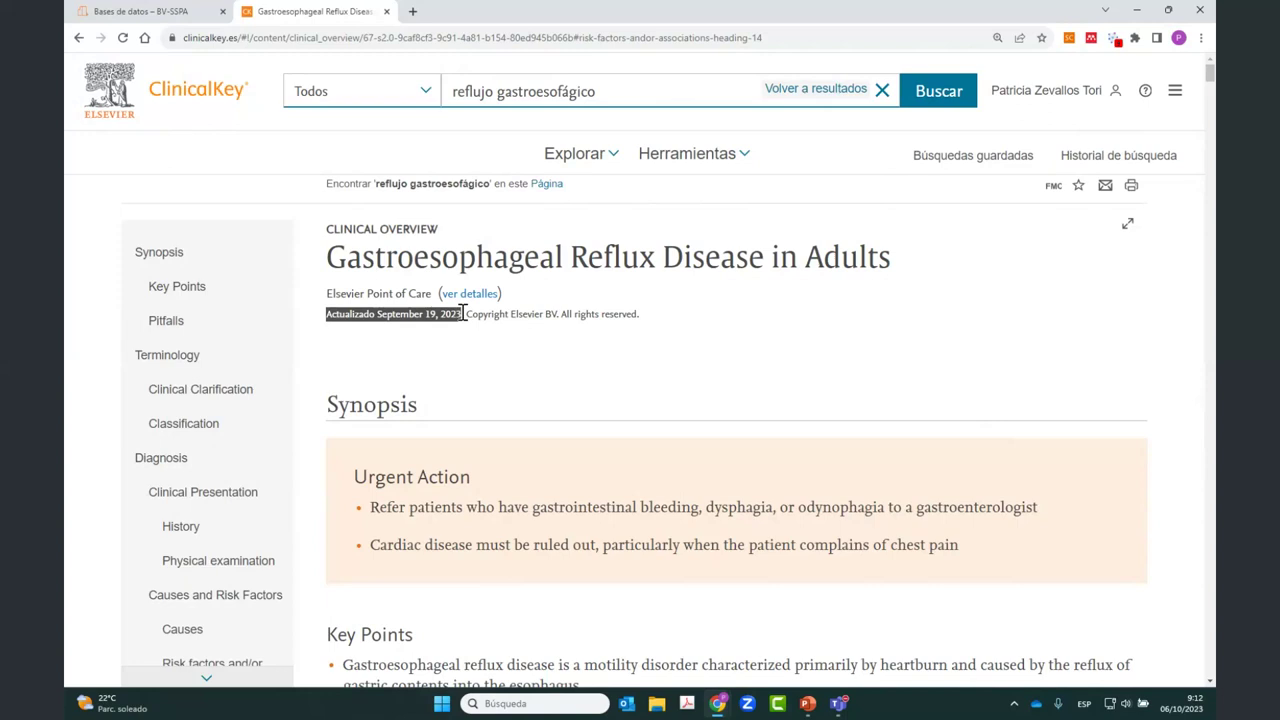
click(435, 345)
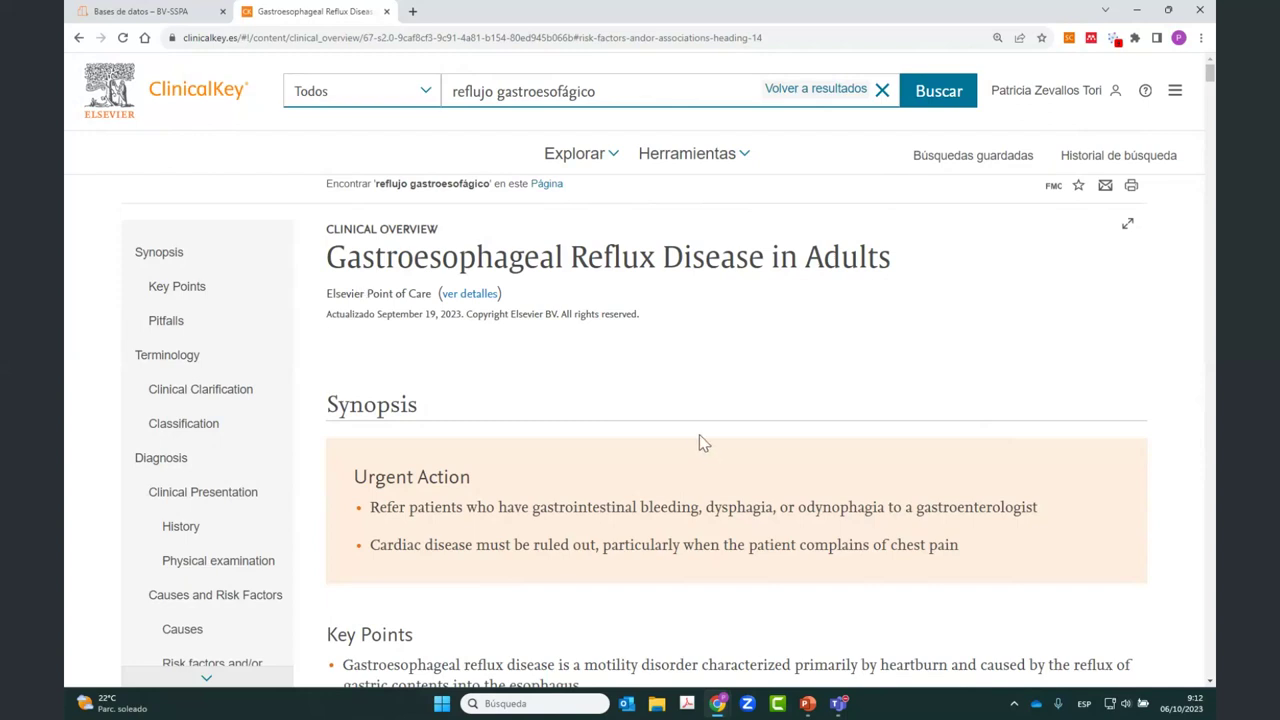
click(480, 300)
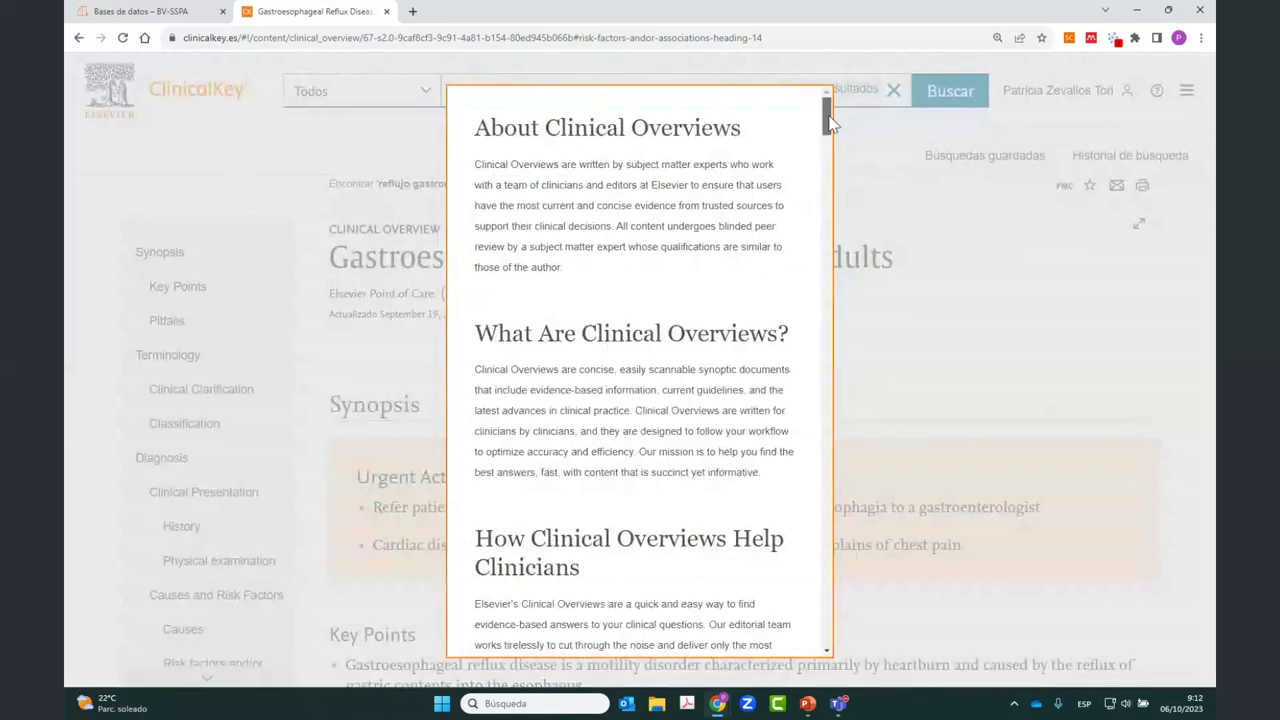
Step: Scroll the About Clinical Overviews contributor list, then close the window back to the GERD overview
drag(829, 121, 878, 243)
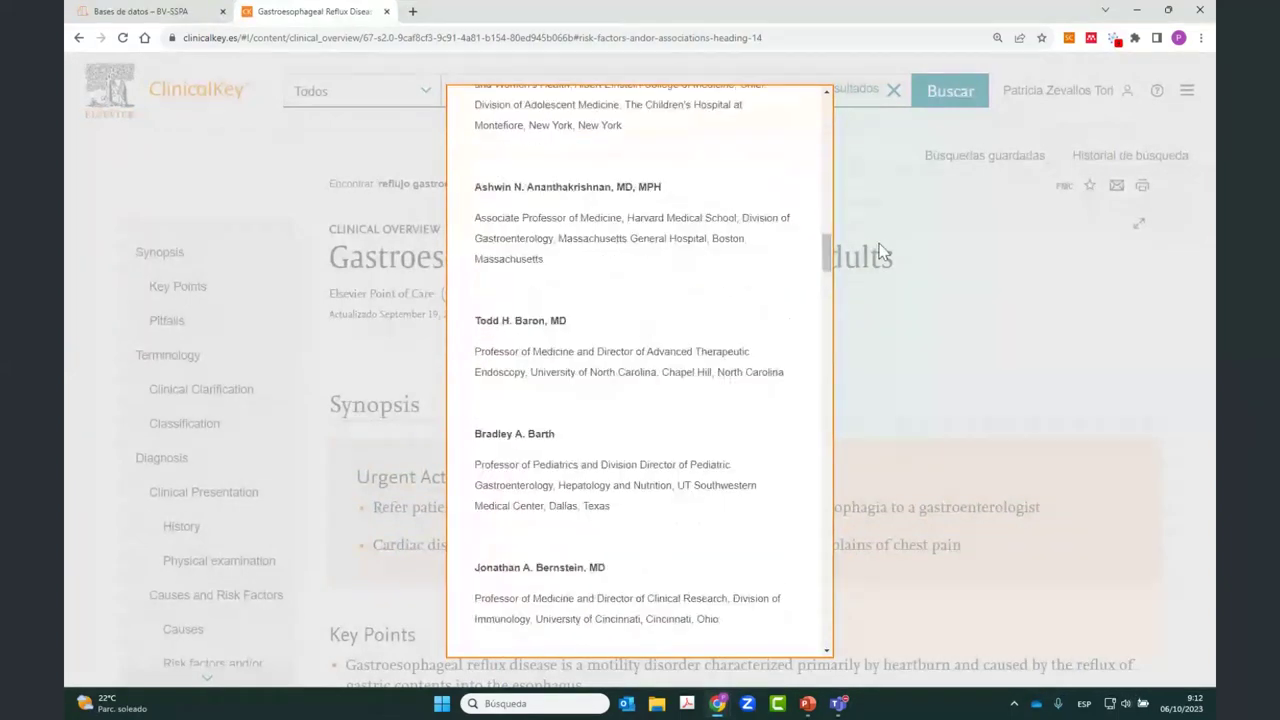
click(878, 243)
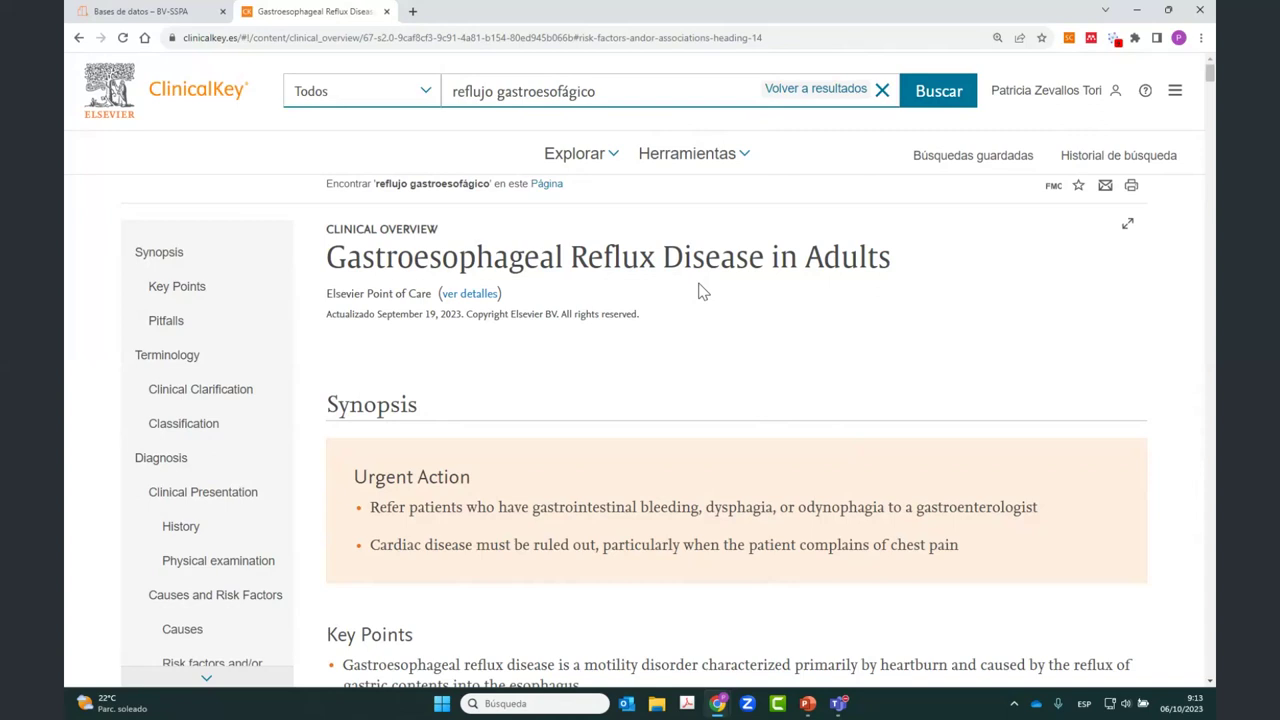
right_click(702, 291)
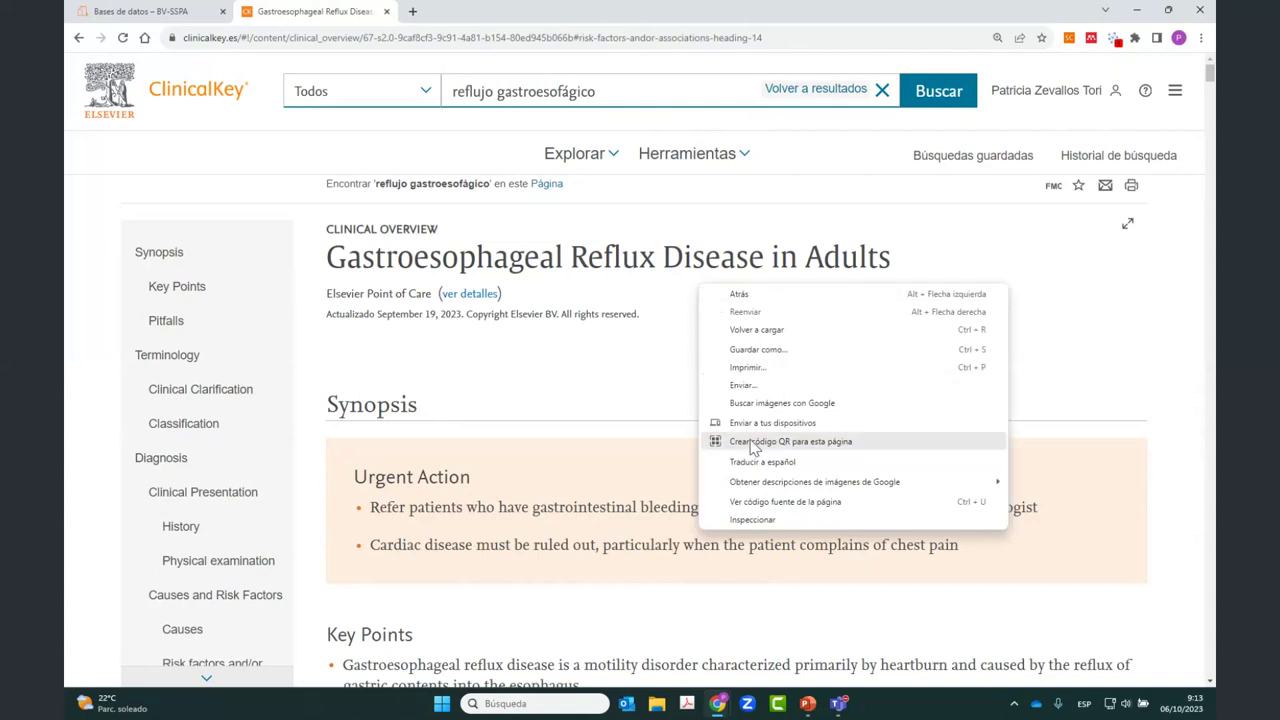
click(738, 462)
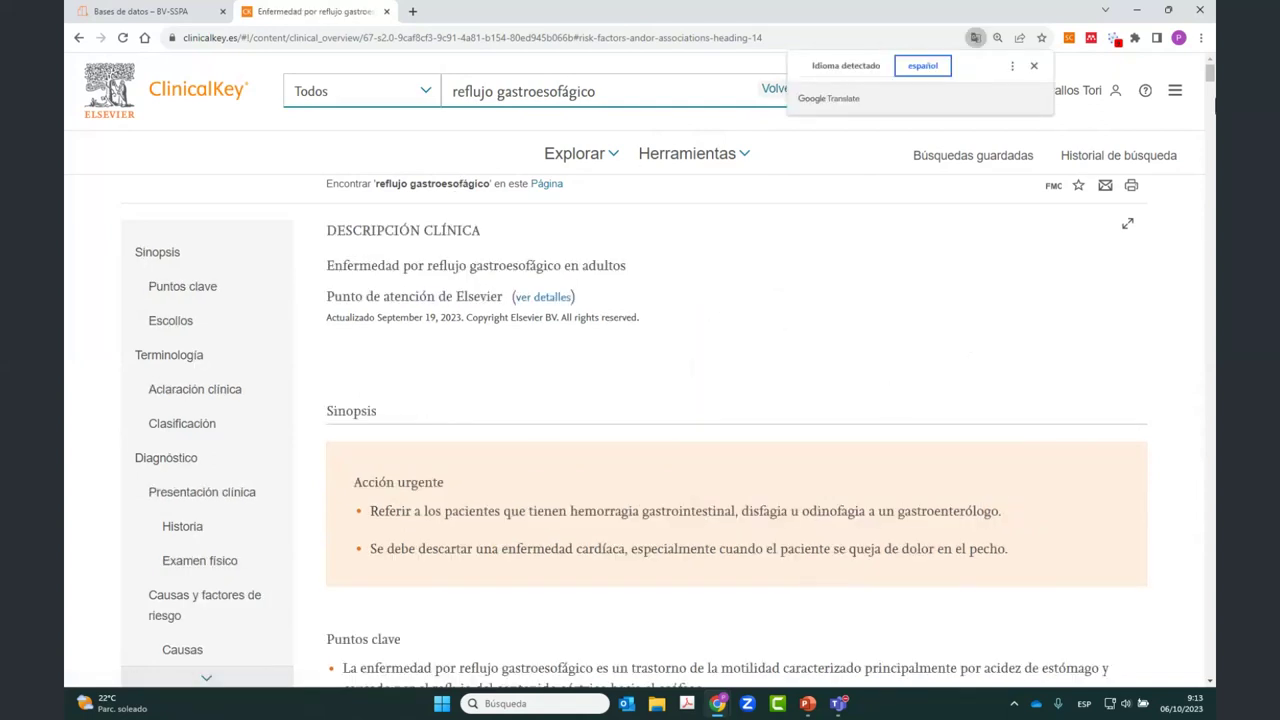
click(1210, 78)
drag(1210, 78, 1209, 75)
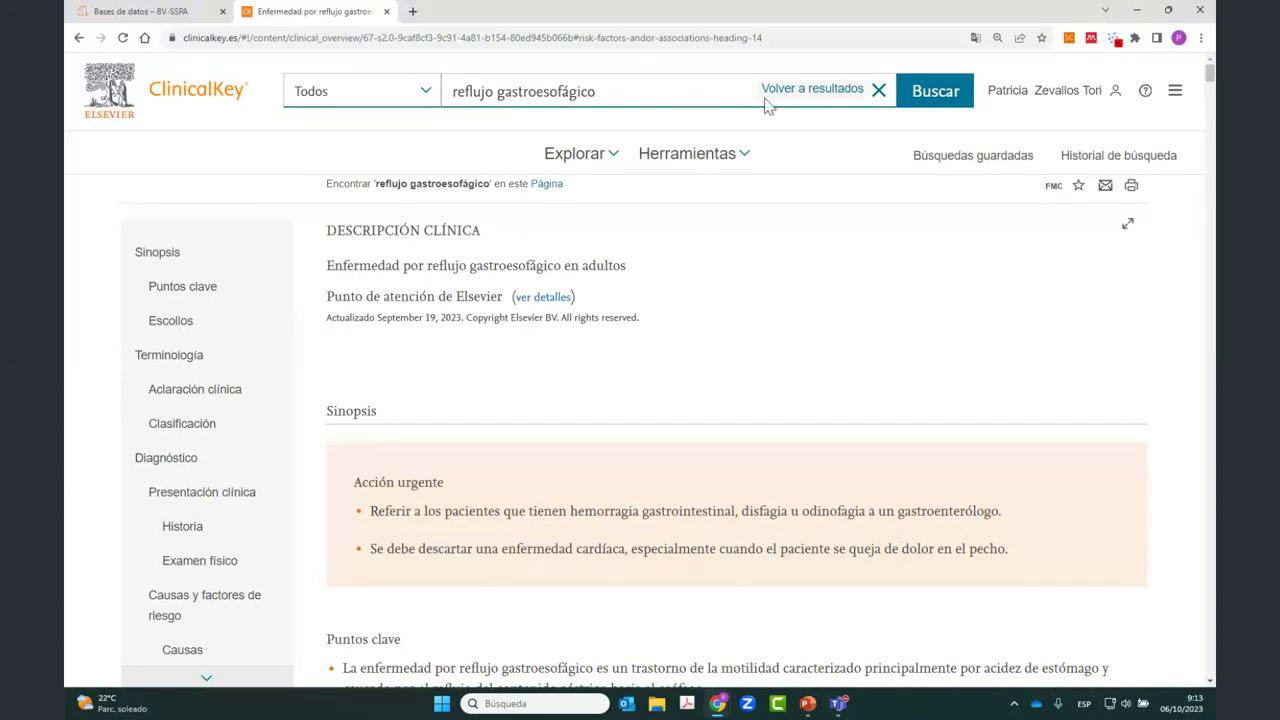
click(975, 41)
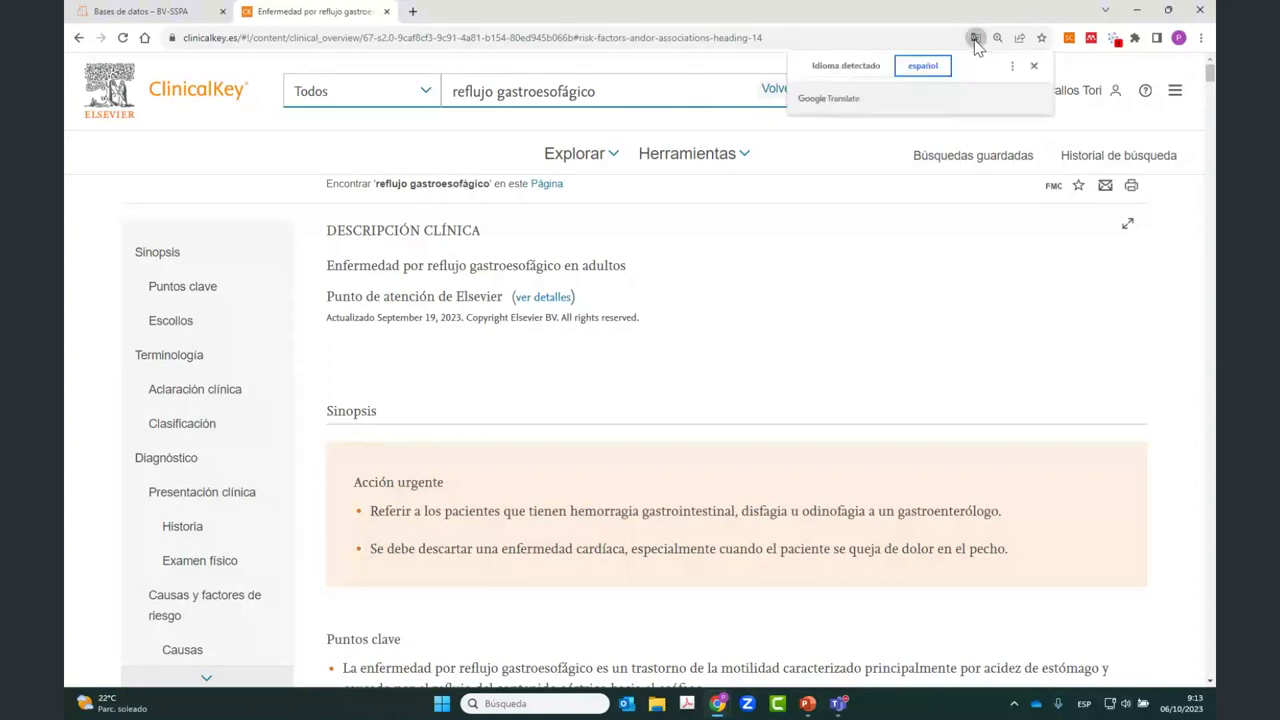
click(856, 70)
click(1012, 66)
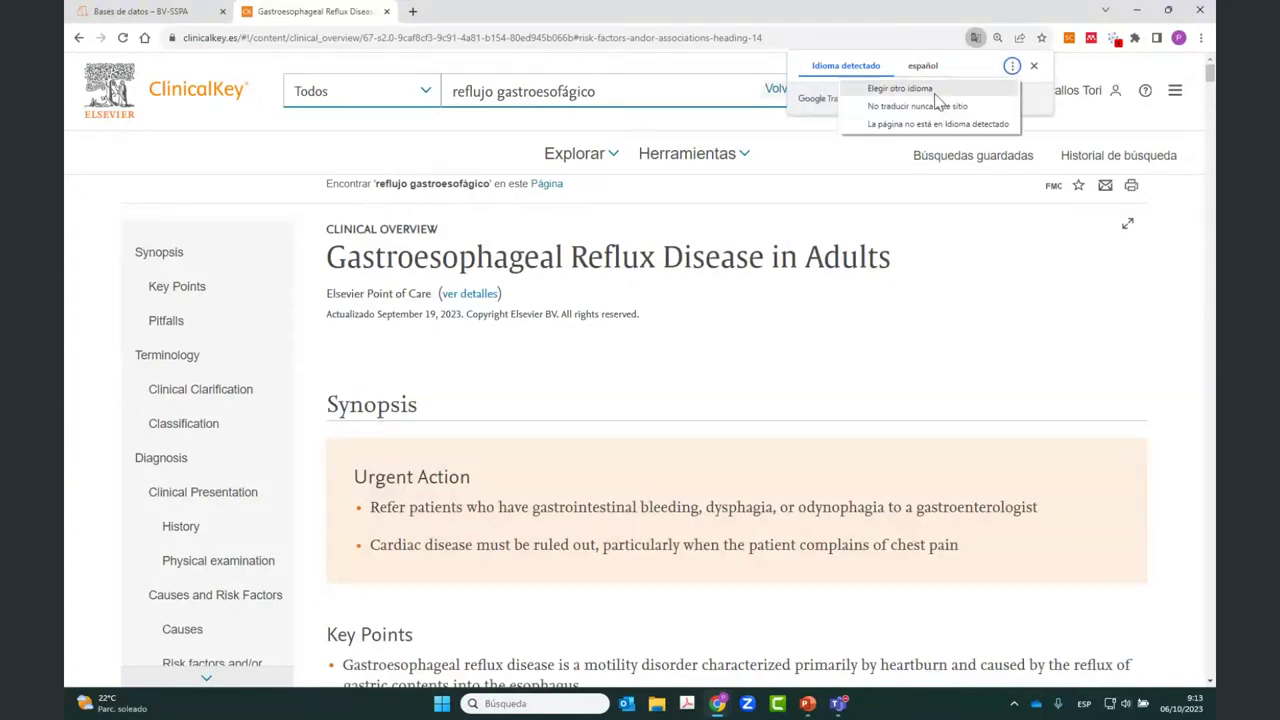
click(935, 92)
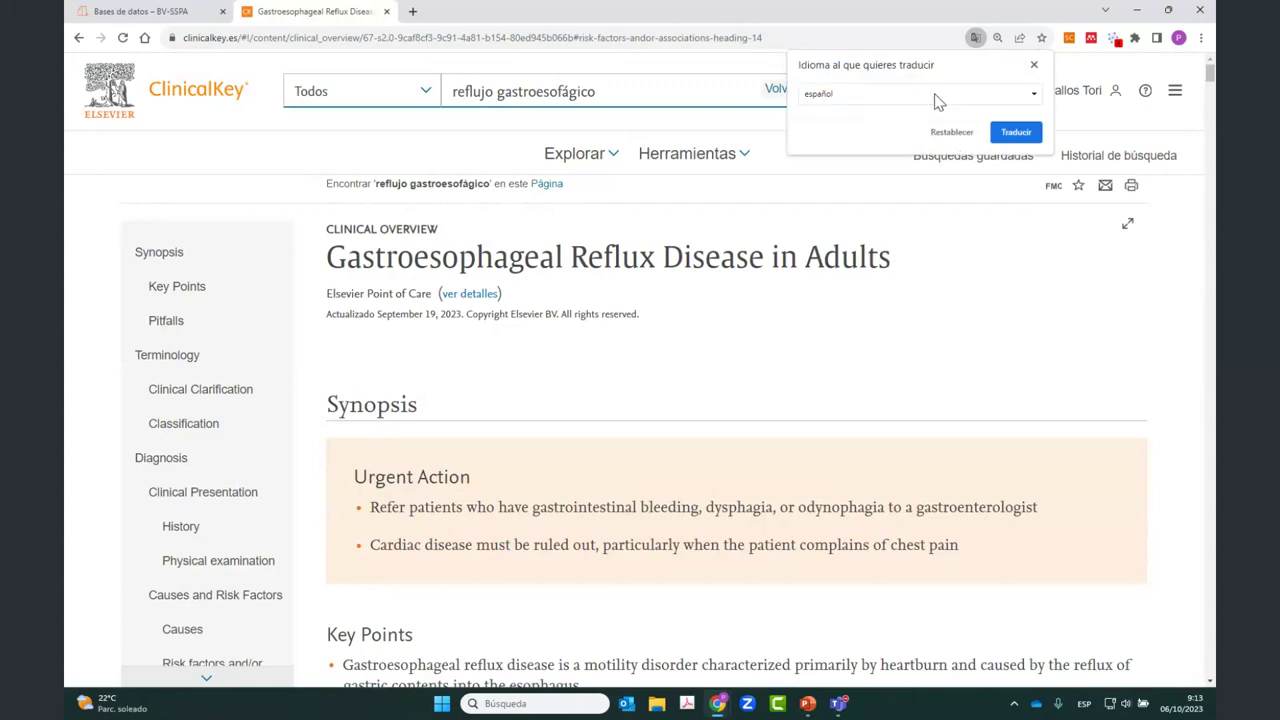
click(937, 101)
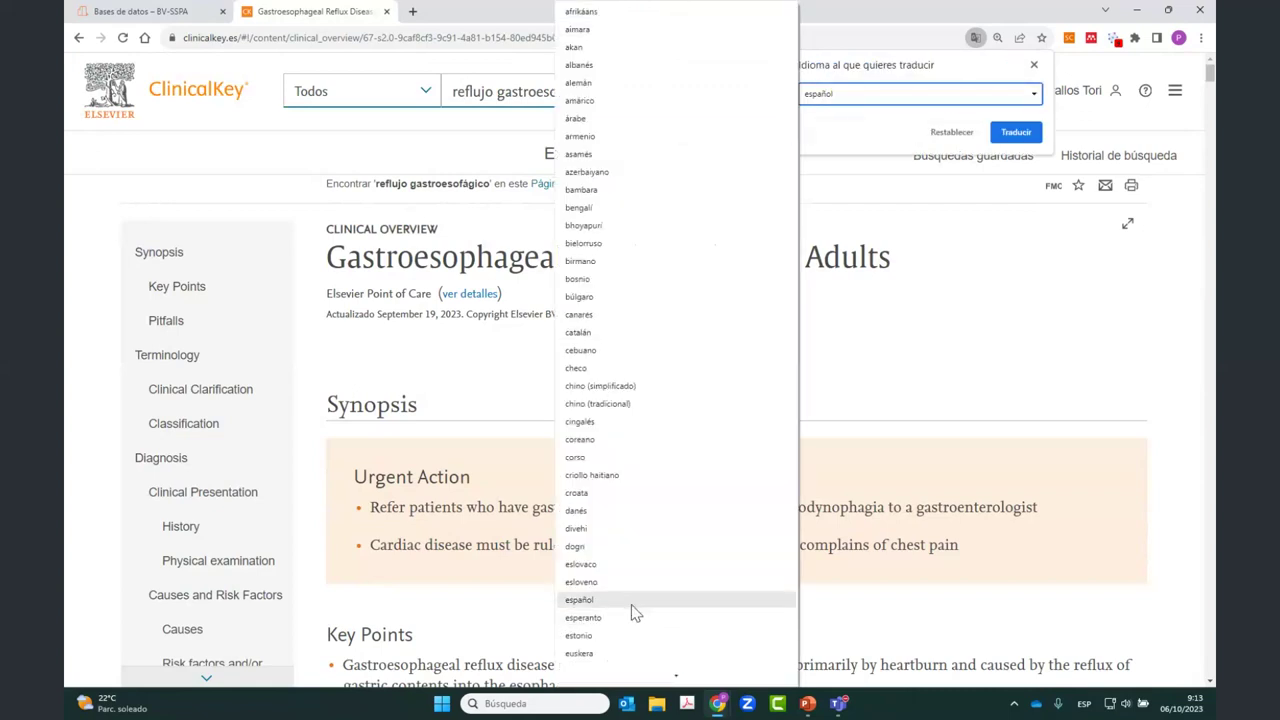
click(967, 260)
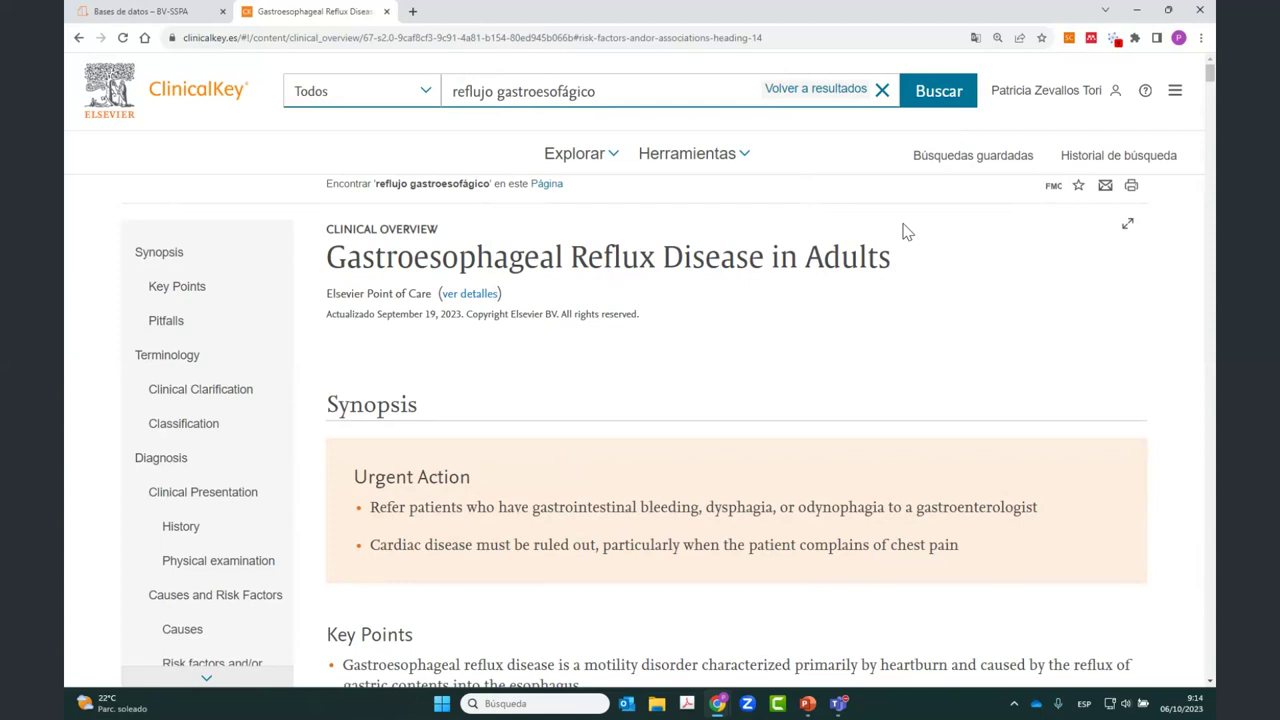
click(1132, 188)
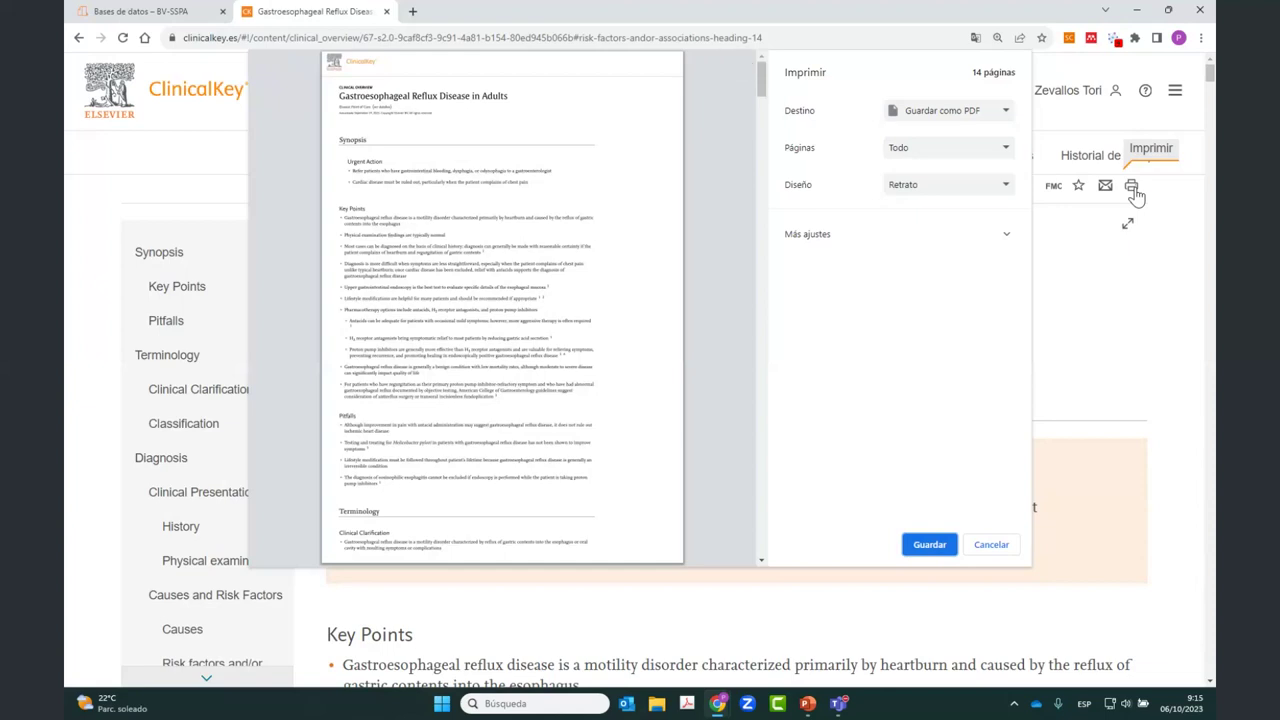
click(988, 549)
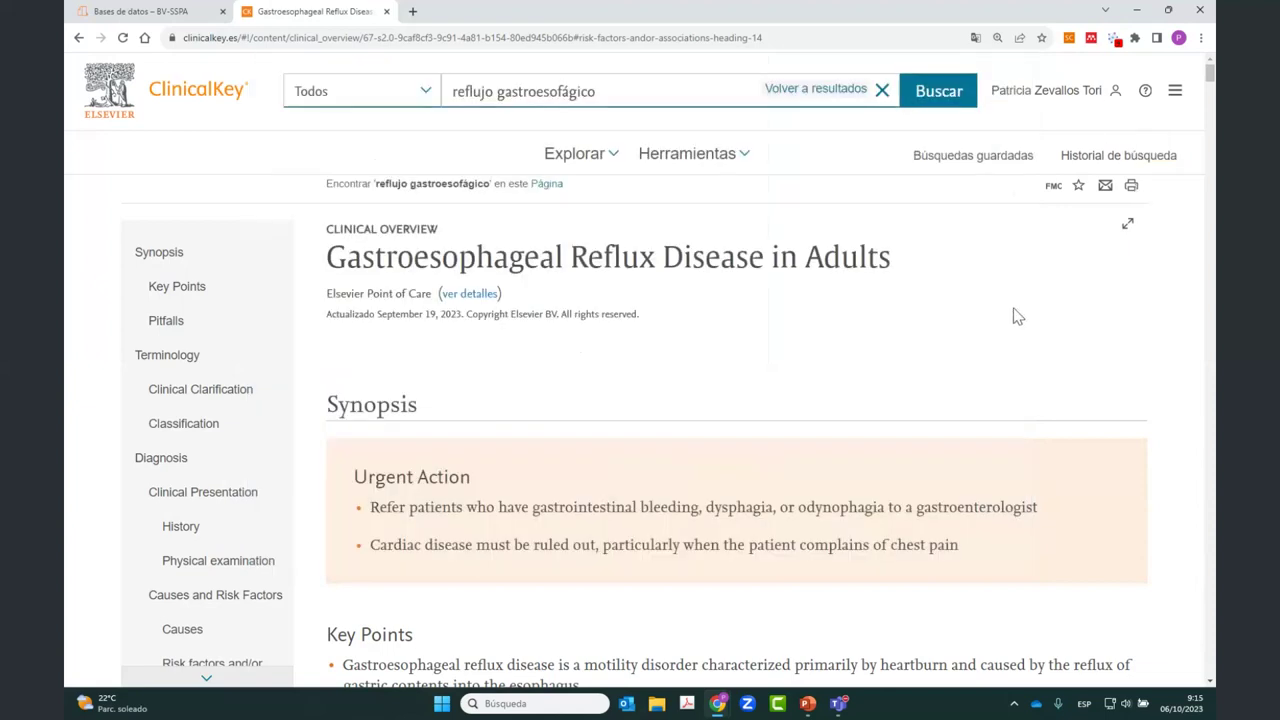
Step: Save the GERD overview under the new tag 'gerd andalucia Oct 23', removing the 'reflujo cst' tag
click(1078, 188)
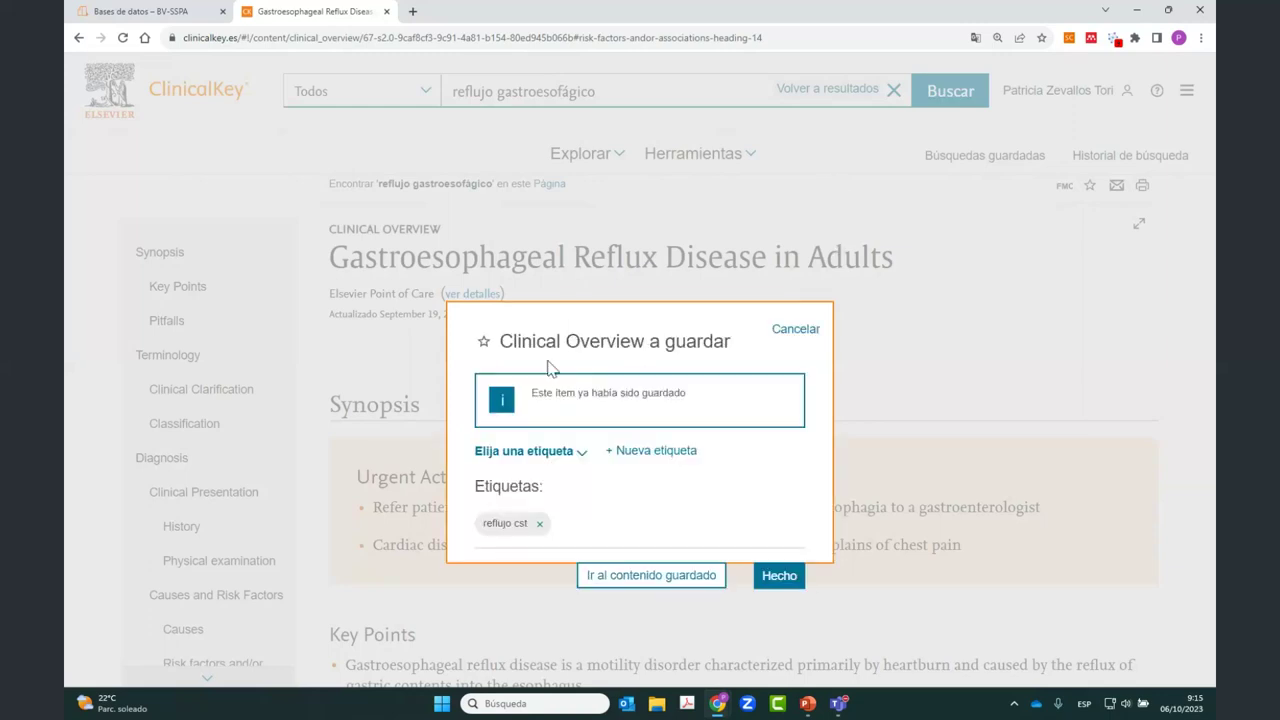
click(540, 526)
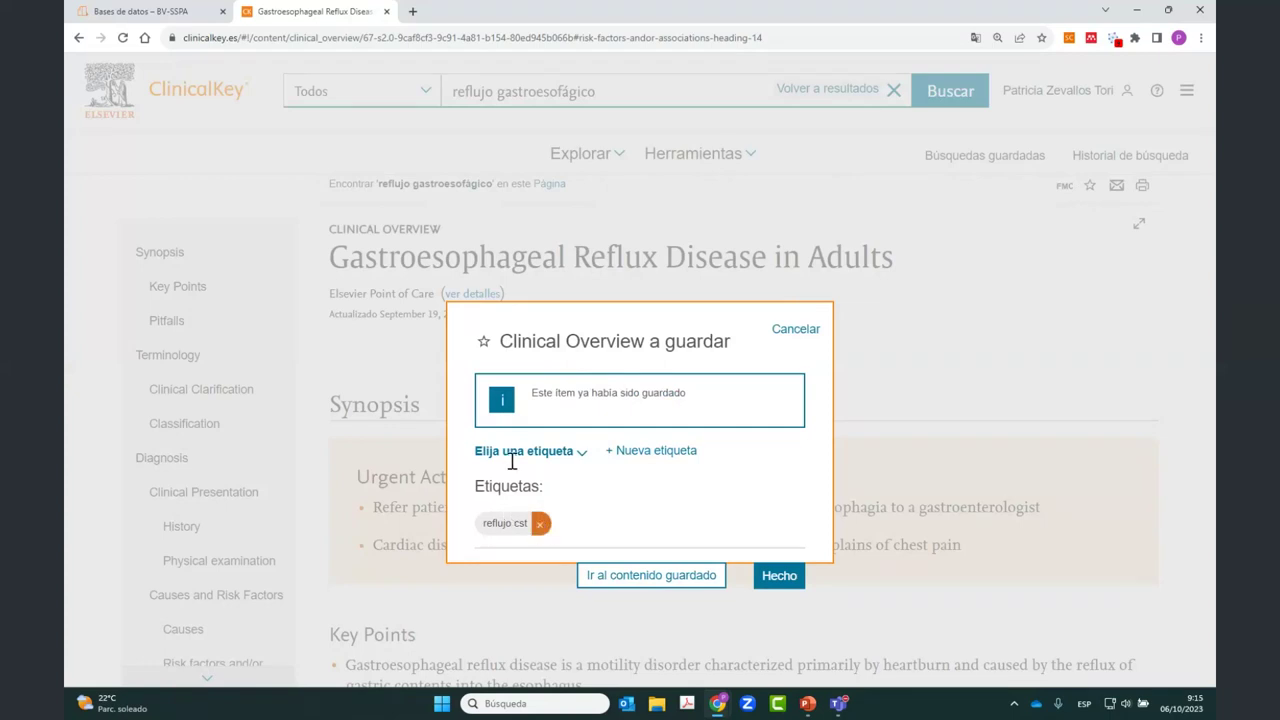
click(582, 453)
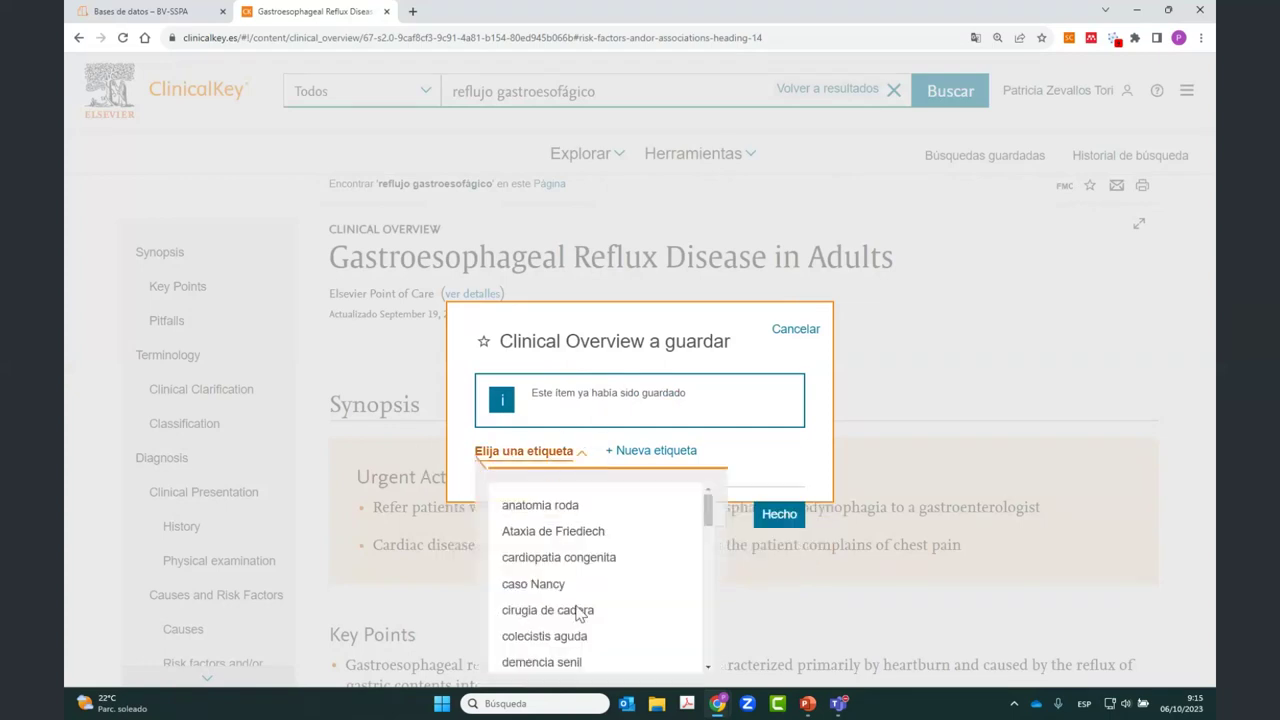
click(782, 468)
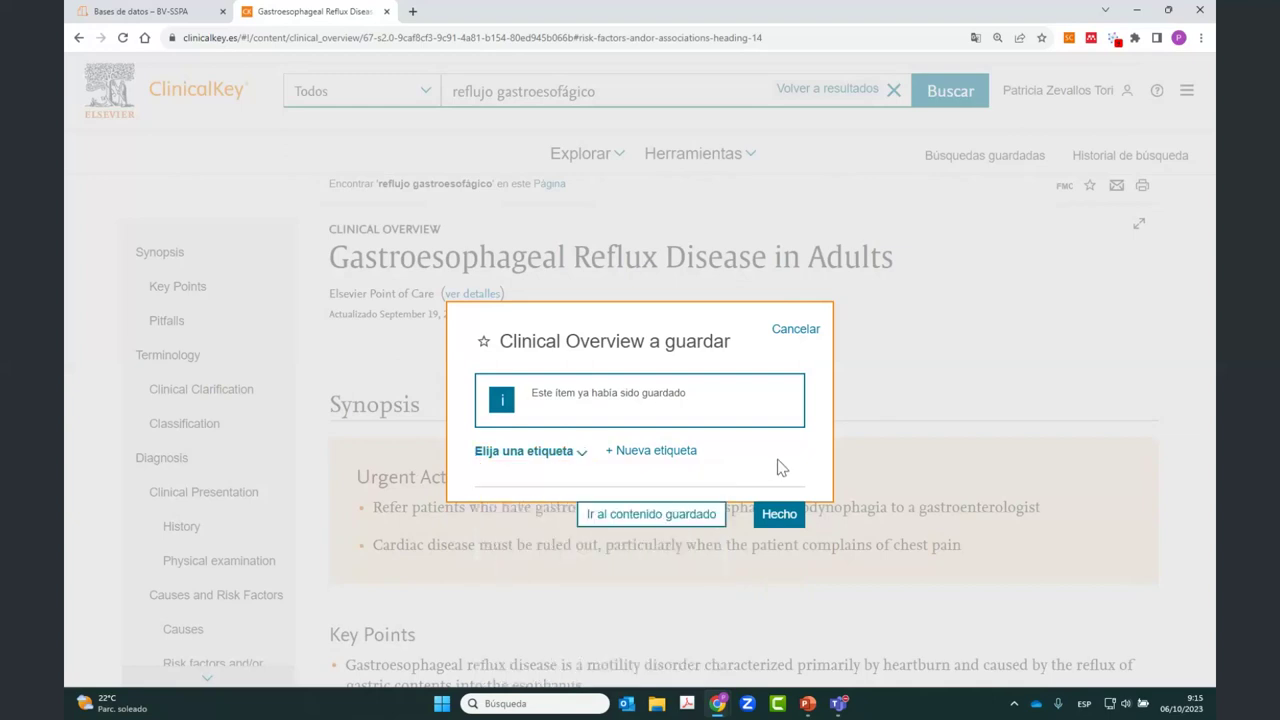
click(672, 452)
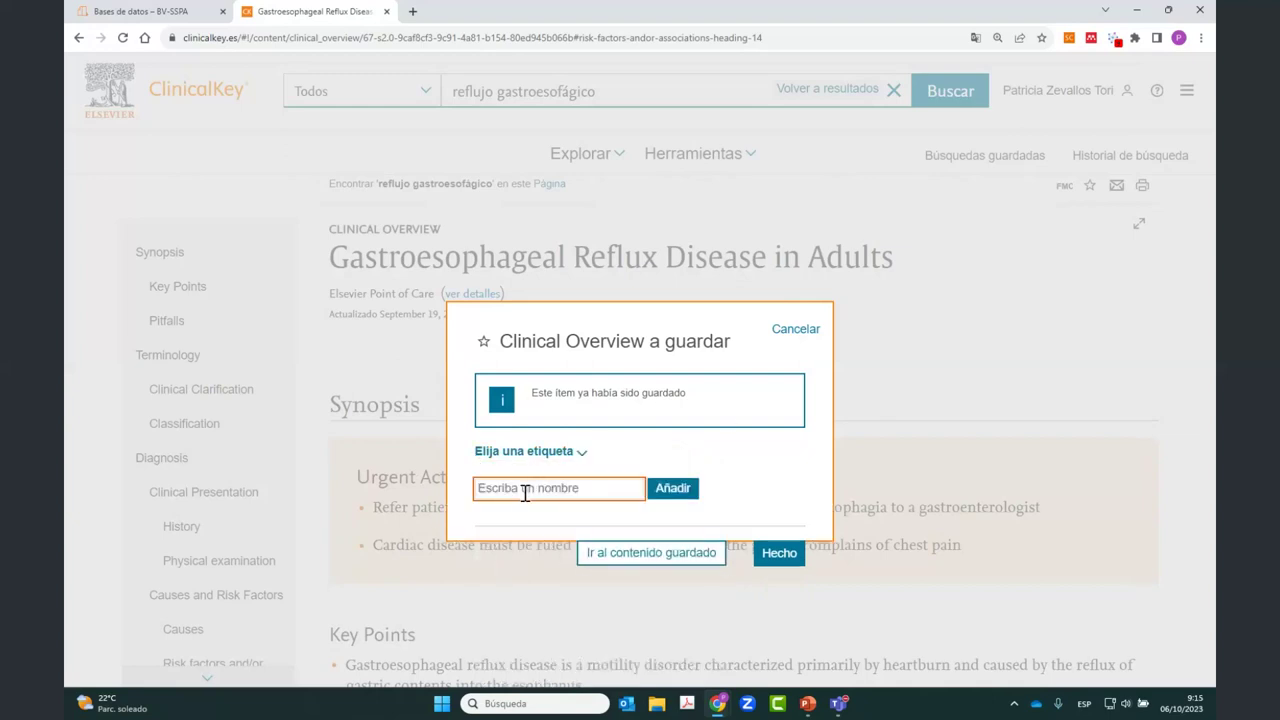
text(gerd)
key(BackSpace)
text(d andalucia )
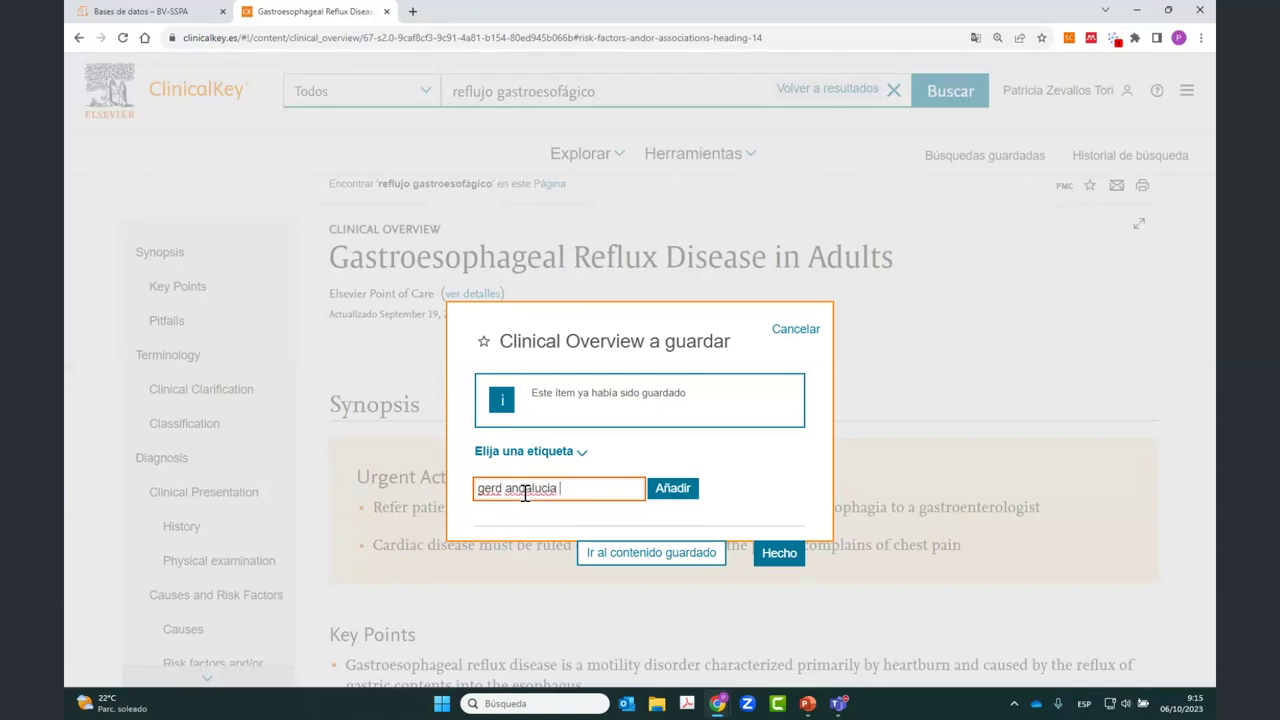
text(Oct 23)
key(Return)
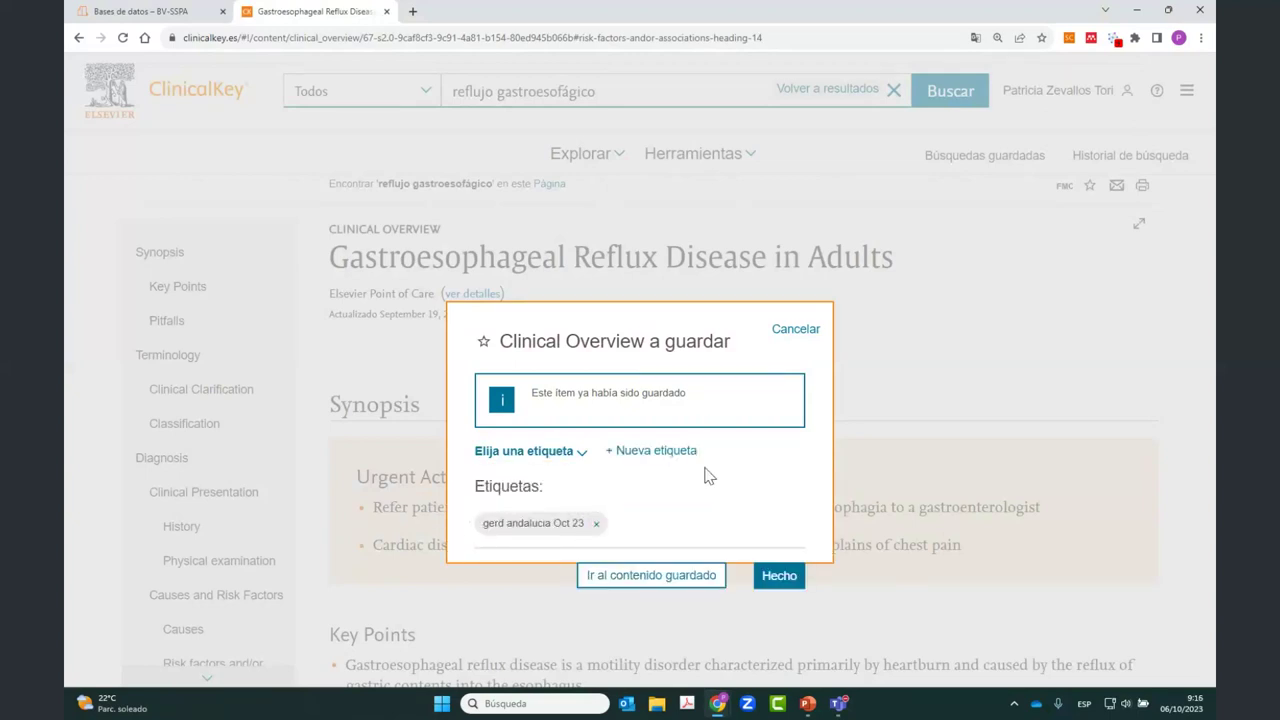
click(772, 577)
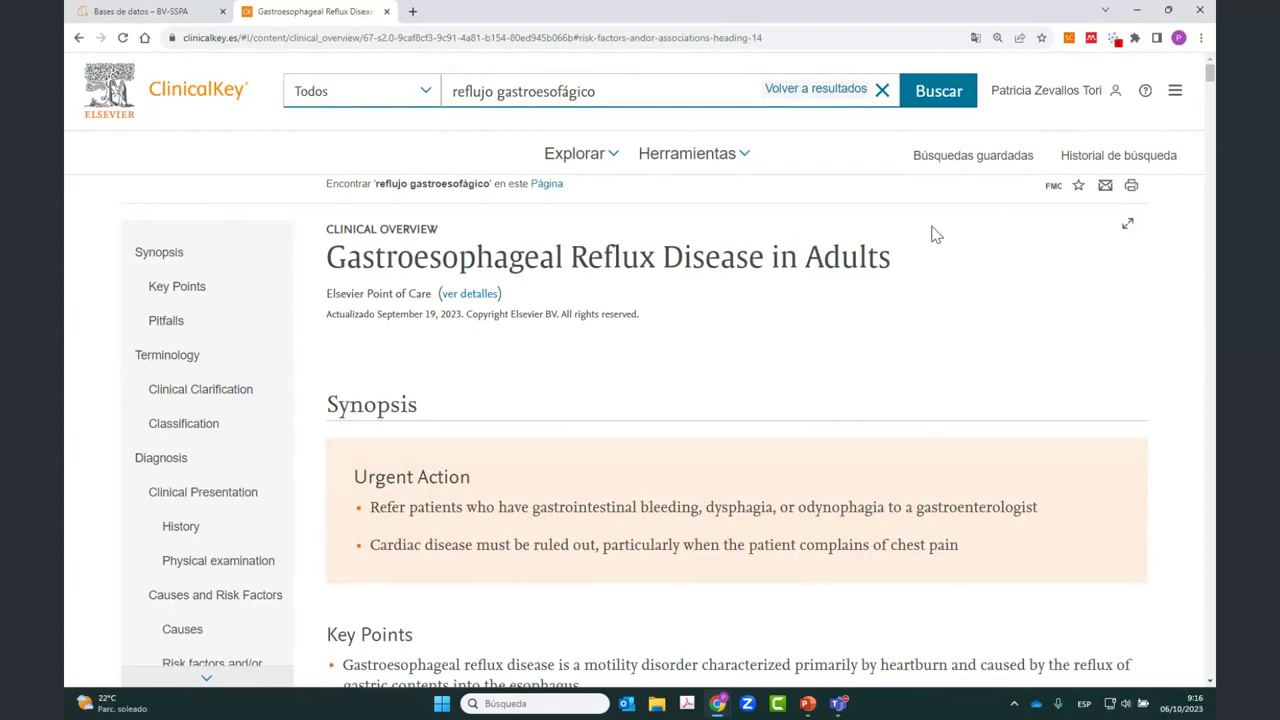
Step: Go back to the reflujo gastroesofágico search results and scroll down the list
click(810, 89)
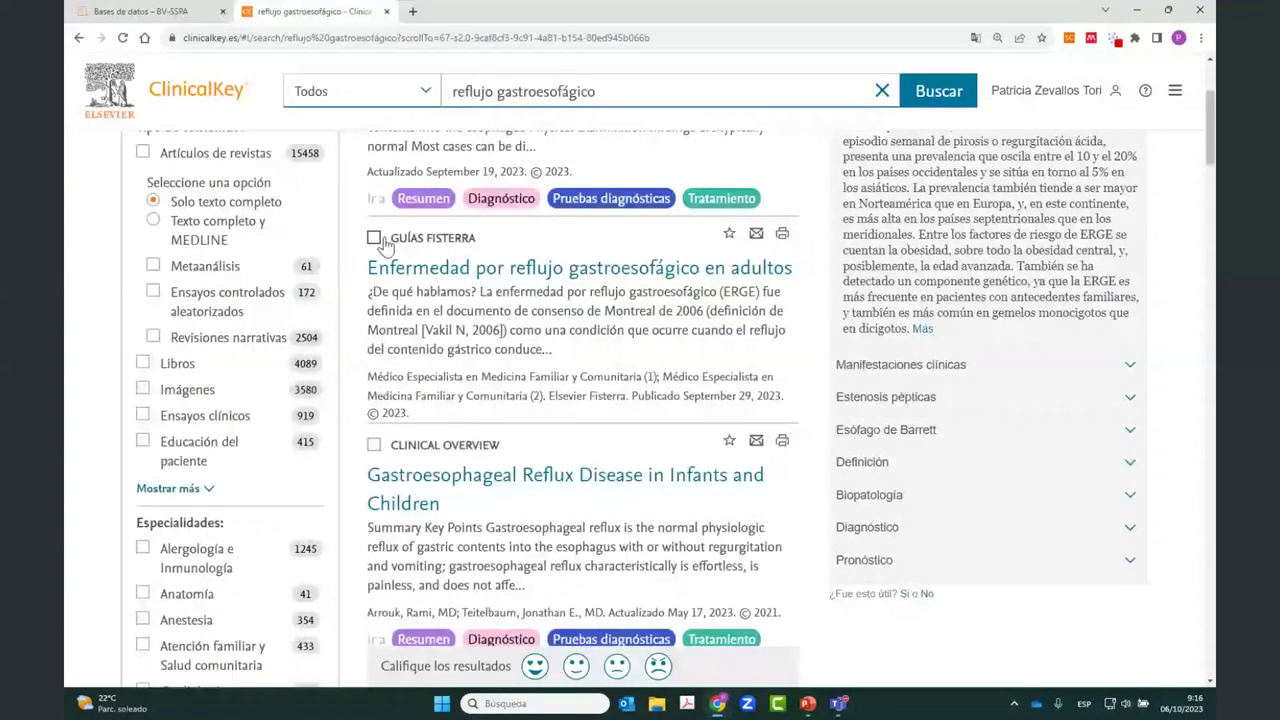
scroll(393, 457, down, 5)
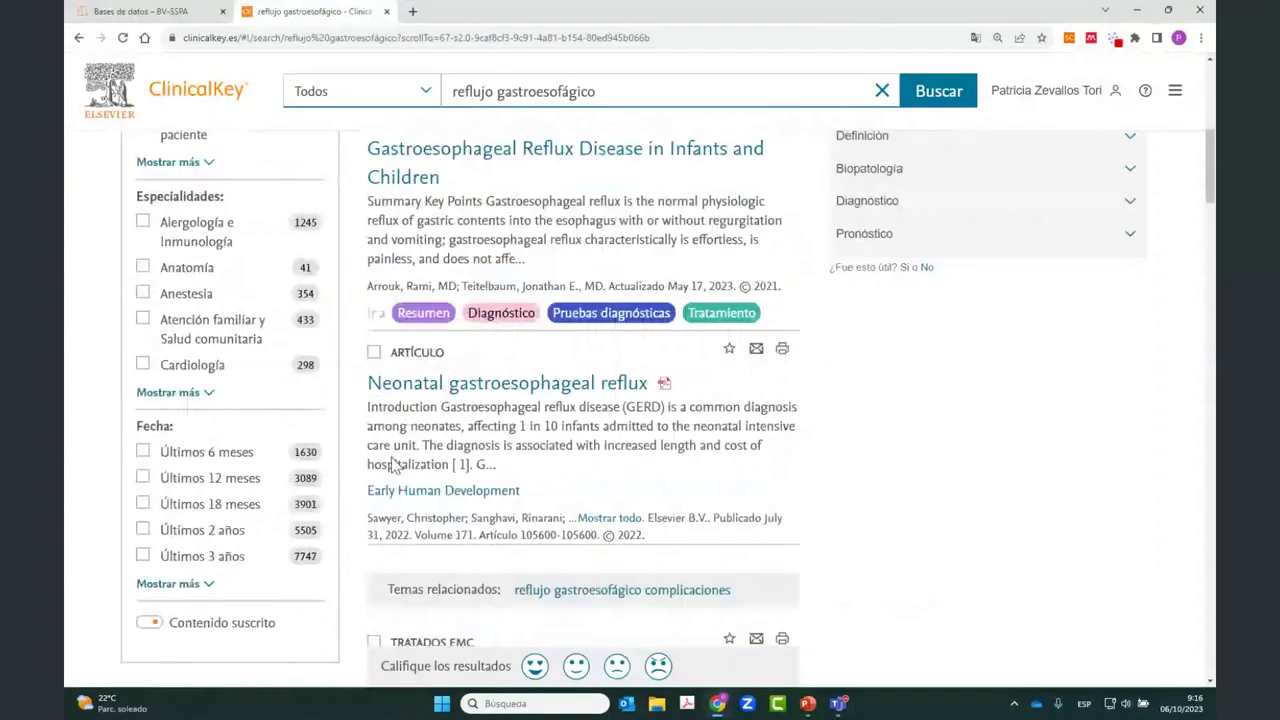
scroll(393, 457, down, 1)
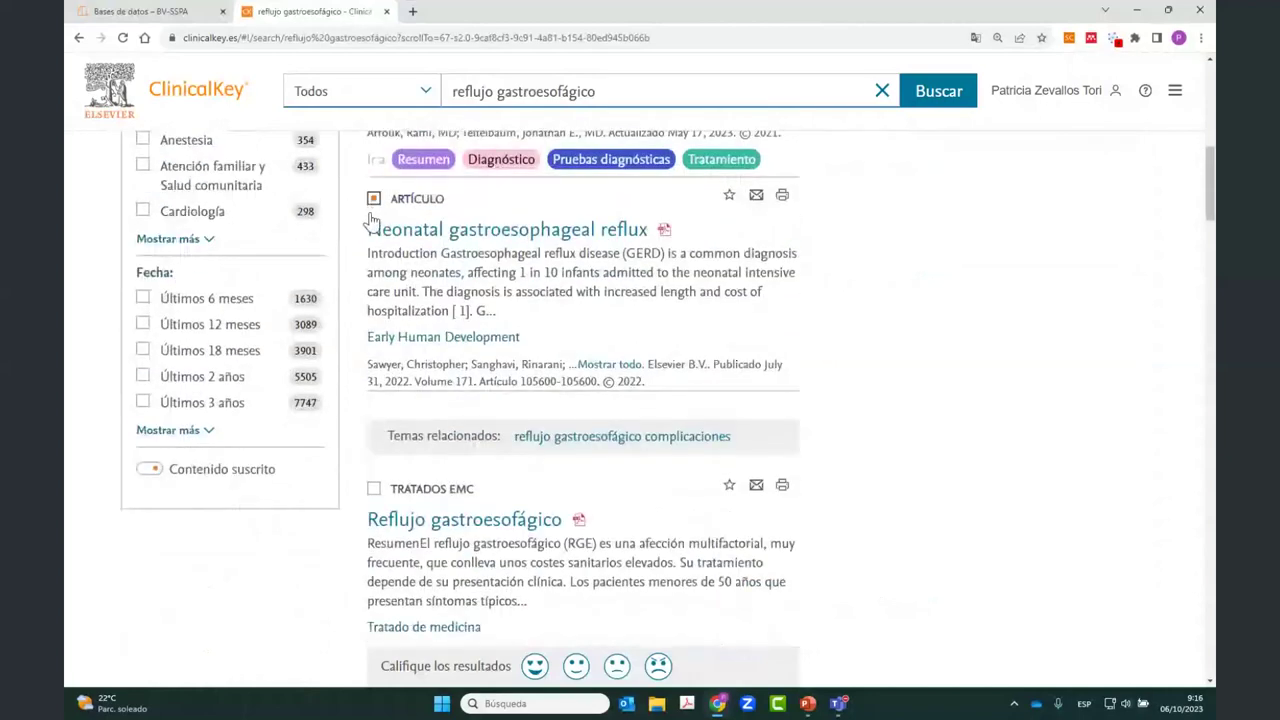
scroll(396, 490, down, 1)
scroll(396, 490, down, 3)
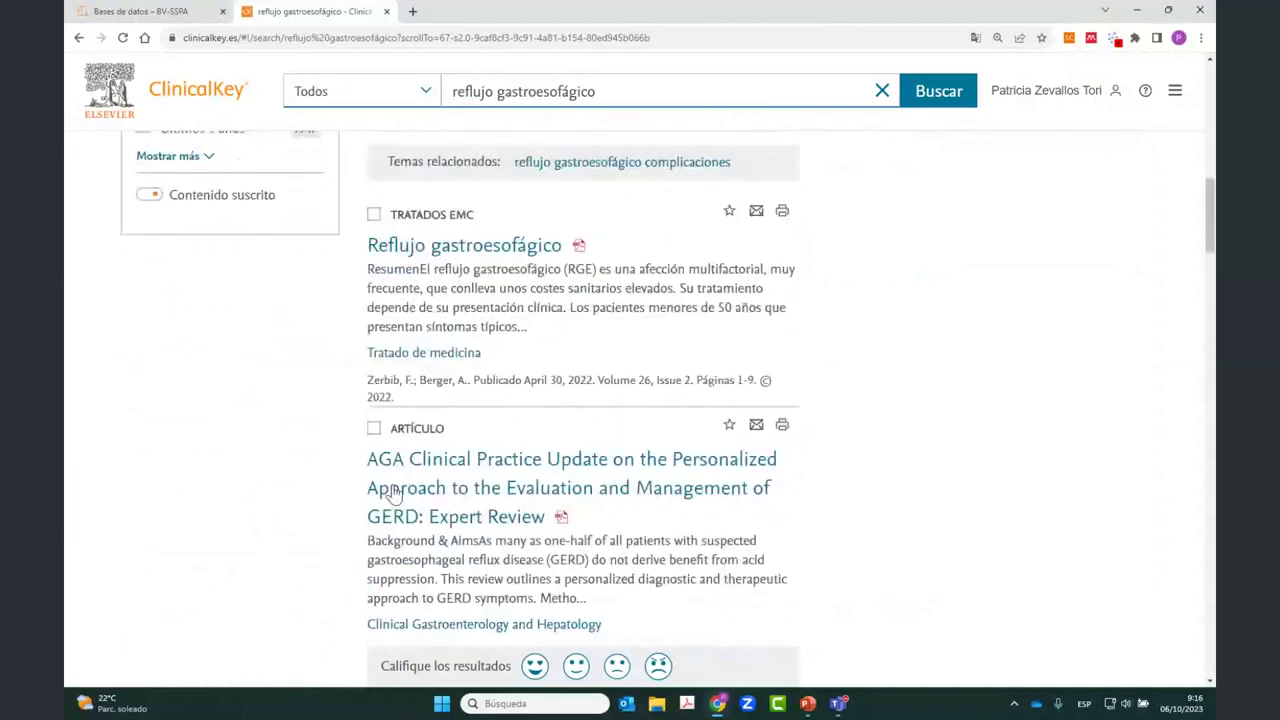
Step: Tick the AGA Clinical Practice Update and 'Reflujo gastroesofágico en el niño' results, then save the four selected
click(373, 429)
scroll(286, 494, down, 1)
scroll(286, 494, down, 3)
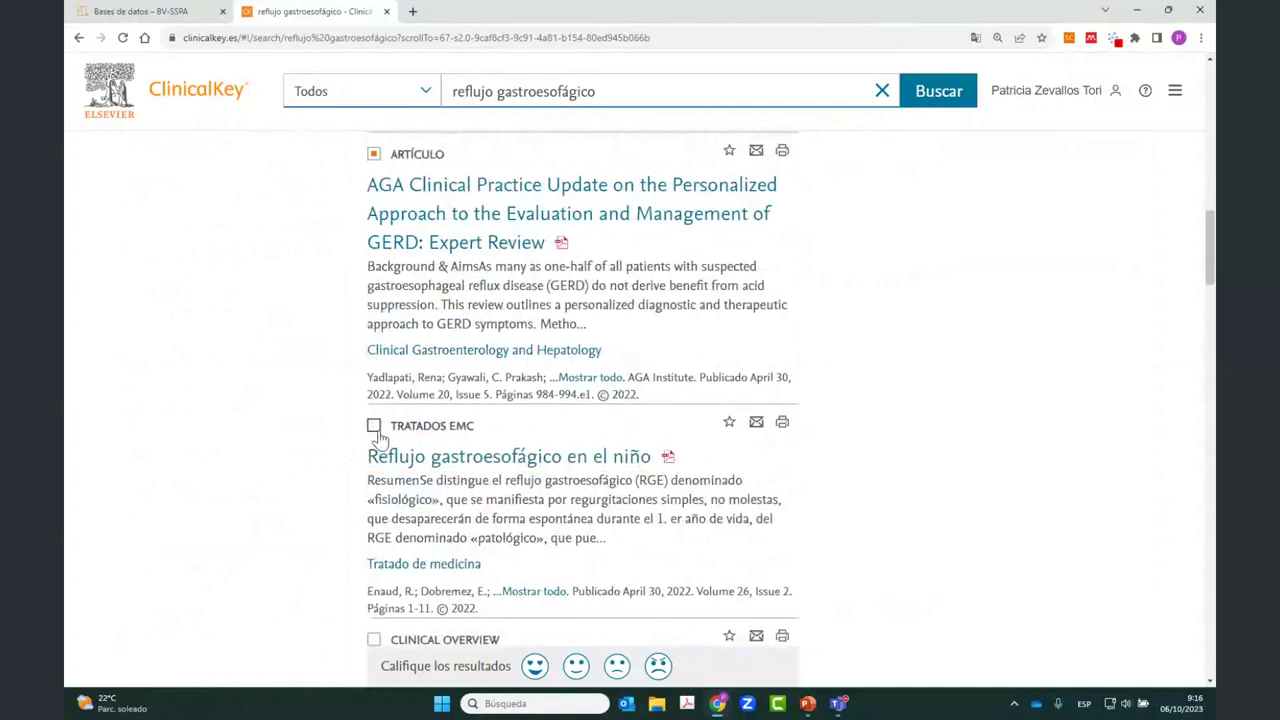
click(373, 425)
drag(1213, 236, 1177, 92)
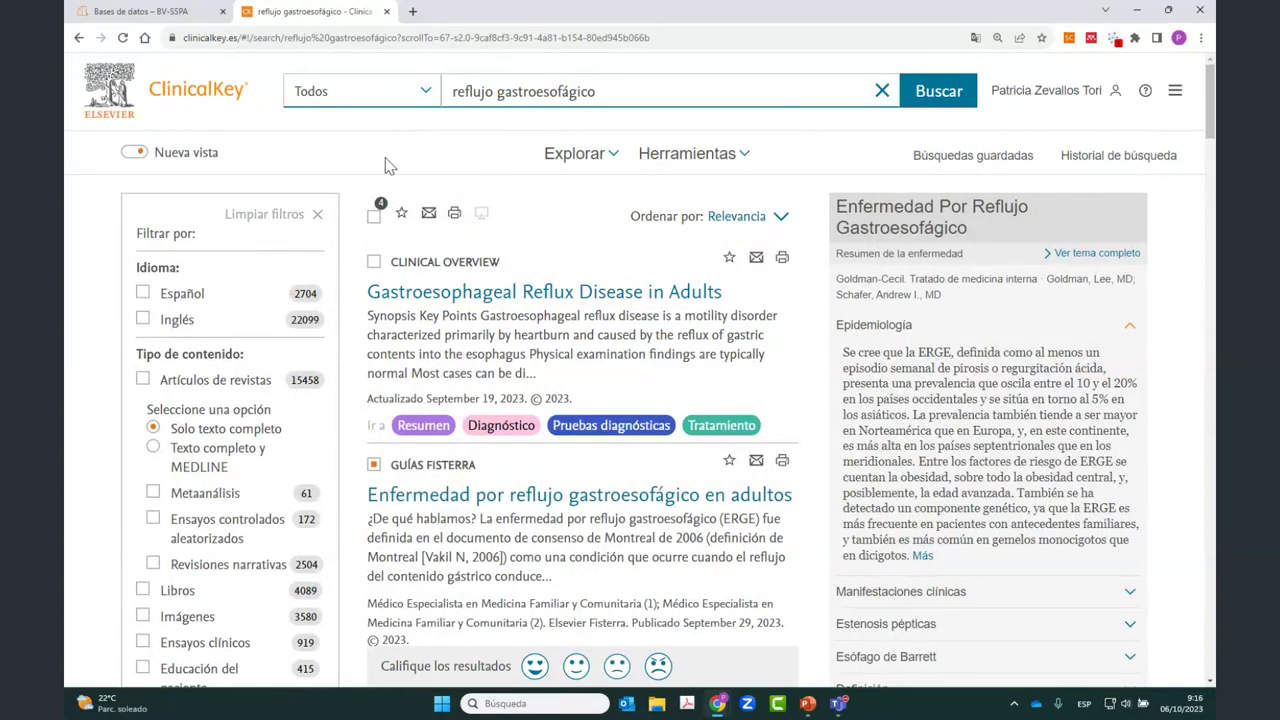
click(401, 215)
Step: Open the Contenido guardado library of 222 saved items from the account menu
click(1176, 92)
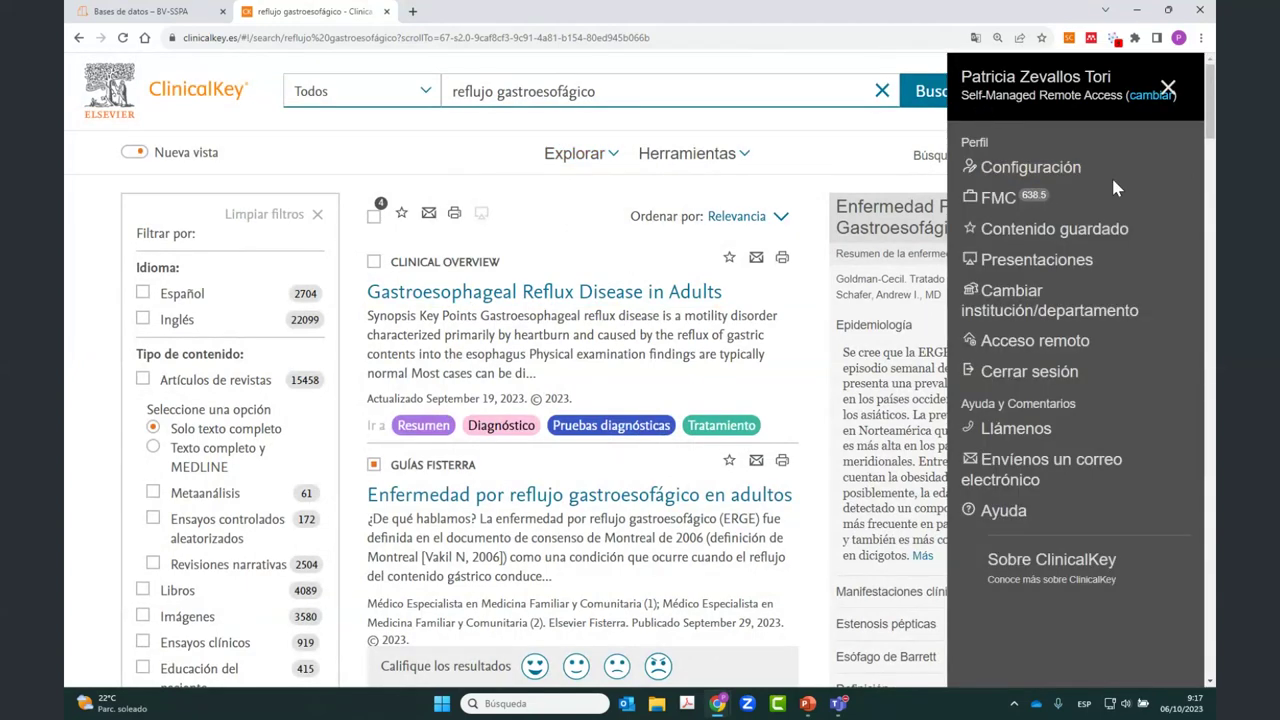
click(1034, 240)
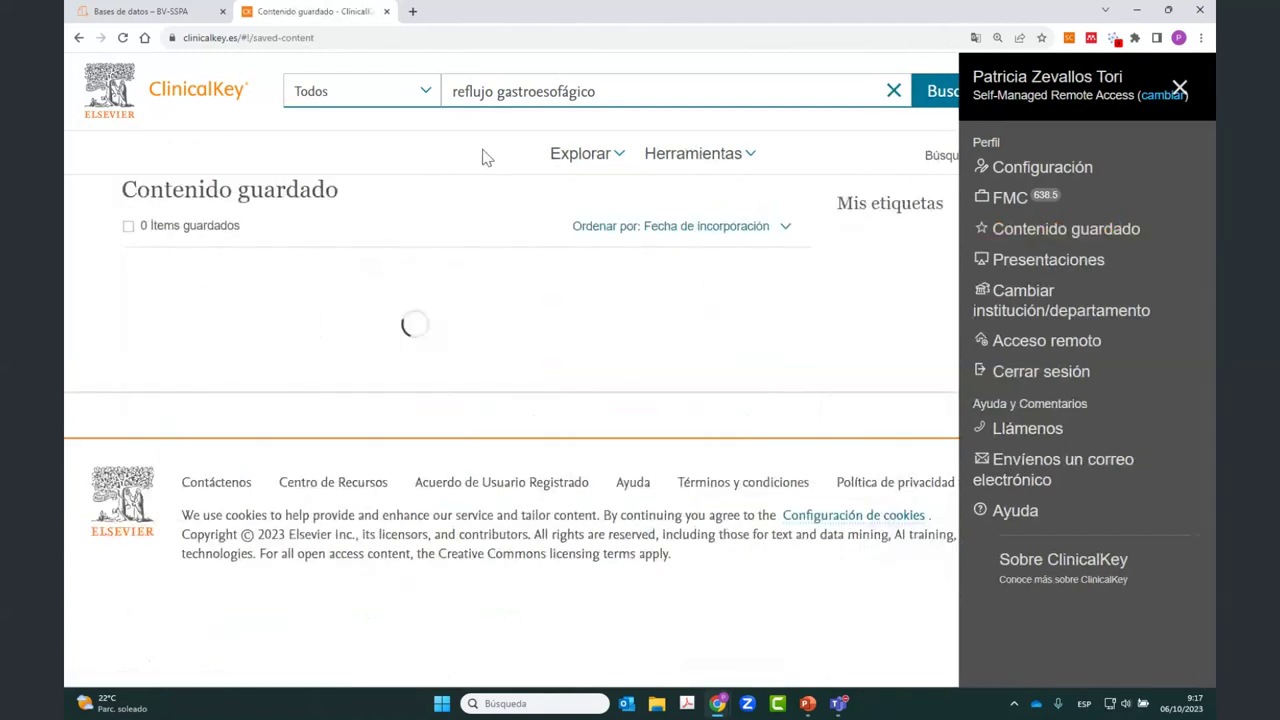
click(486, 158)
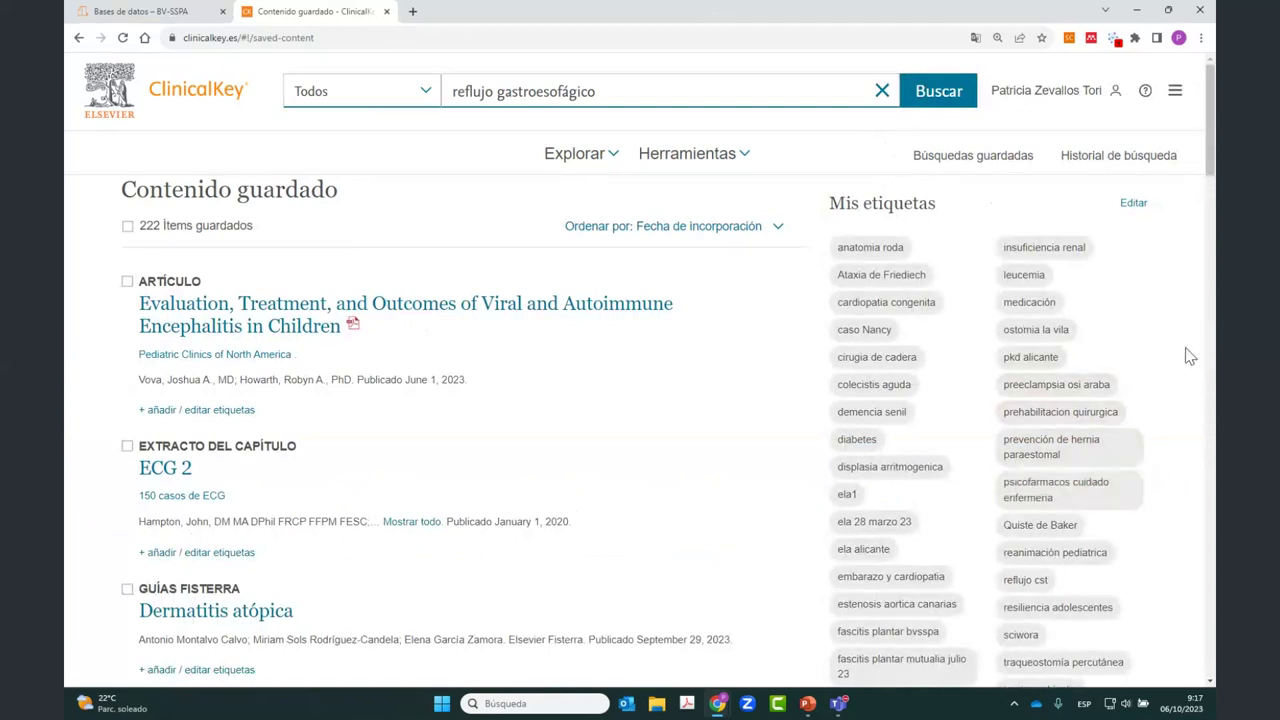
scroll(1189, 356, down, 1)
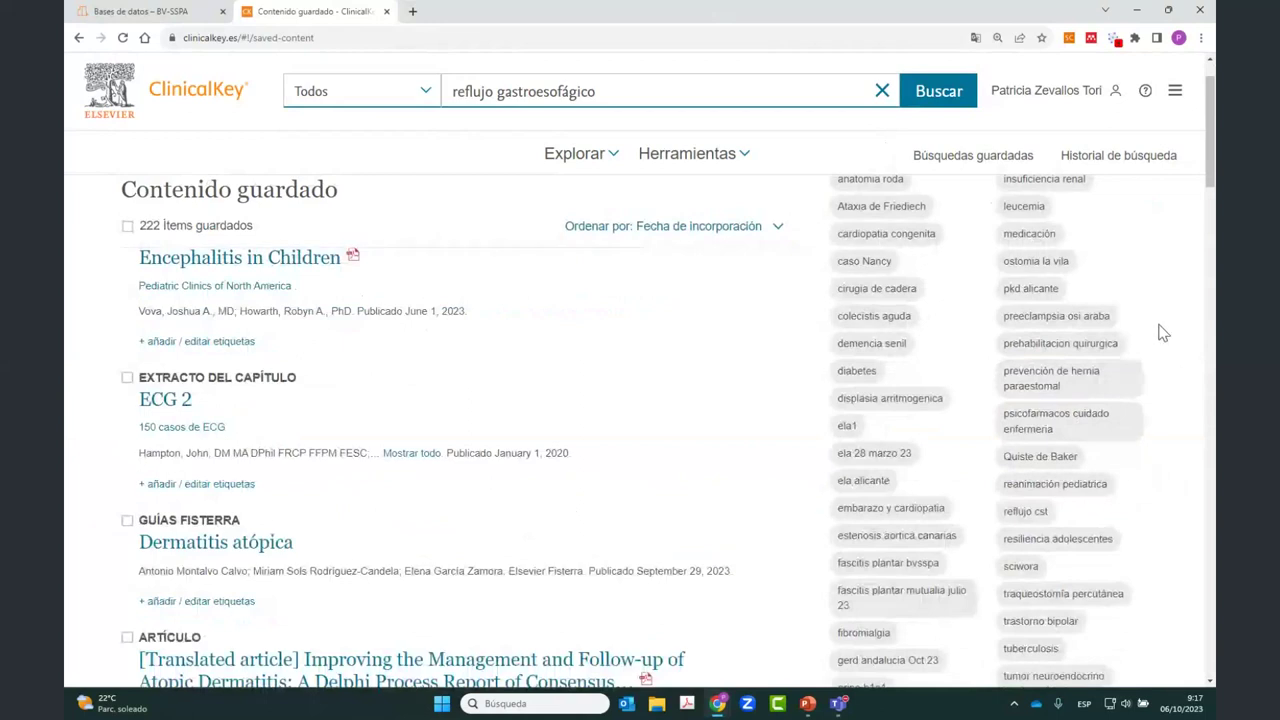
click(866, 263)
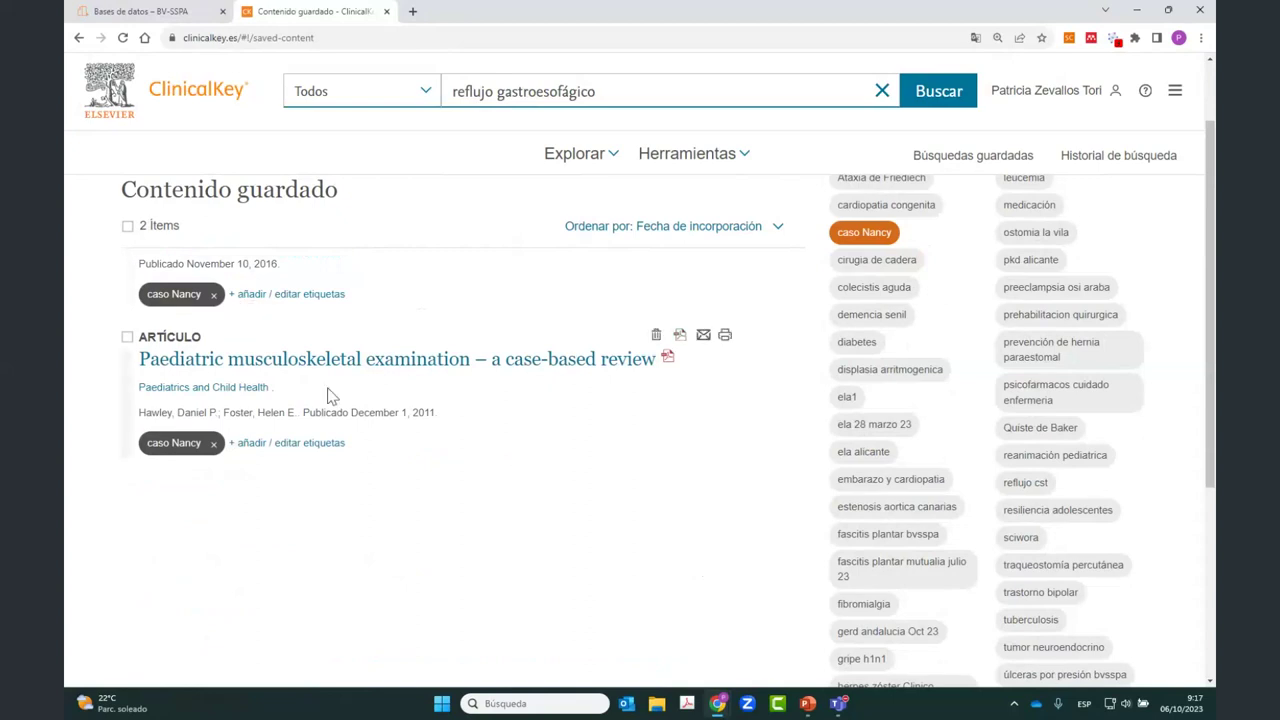
scroll(335, 356, up, 2)
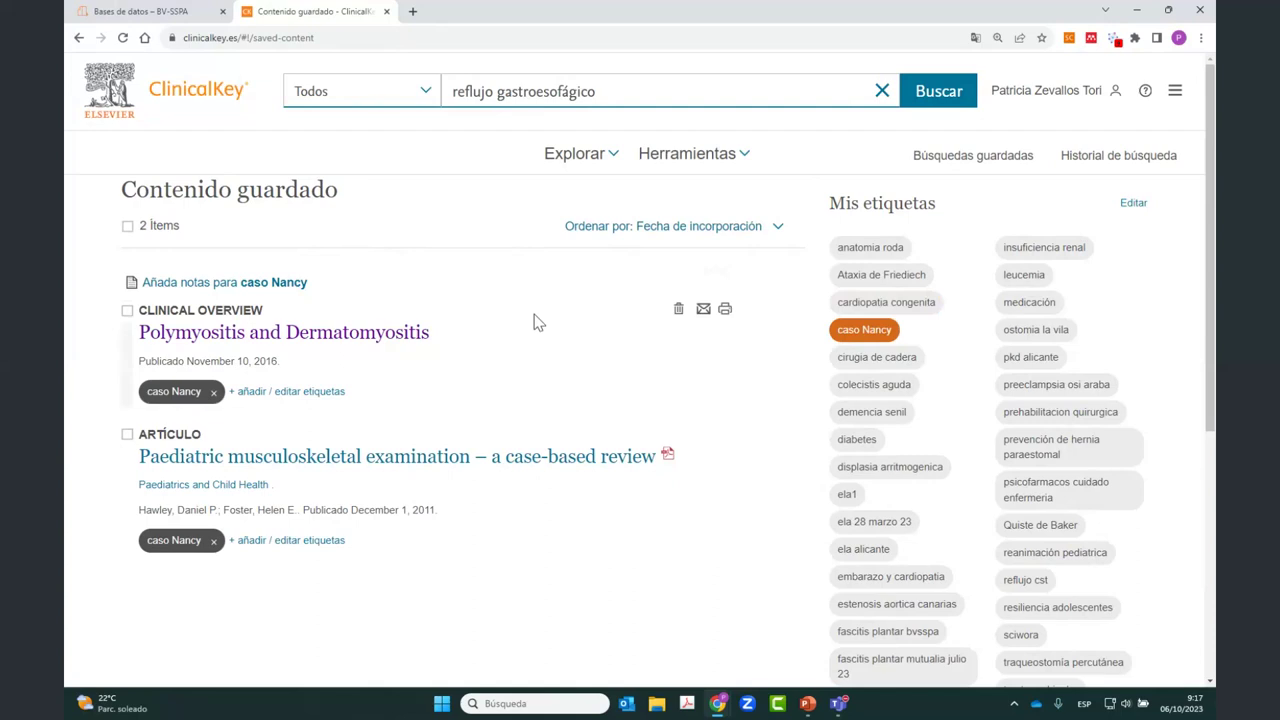
Step: Select both listed items and add the 'Ataxia de Friediech' tag filter, showing 3 items
click(125, 229)
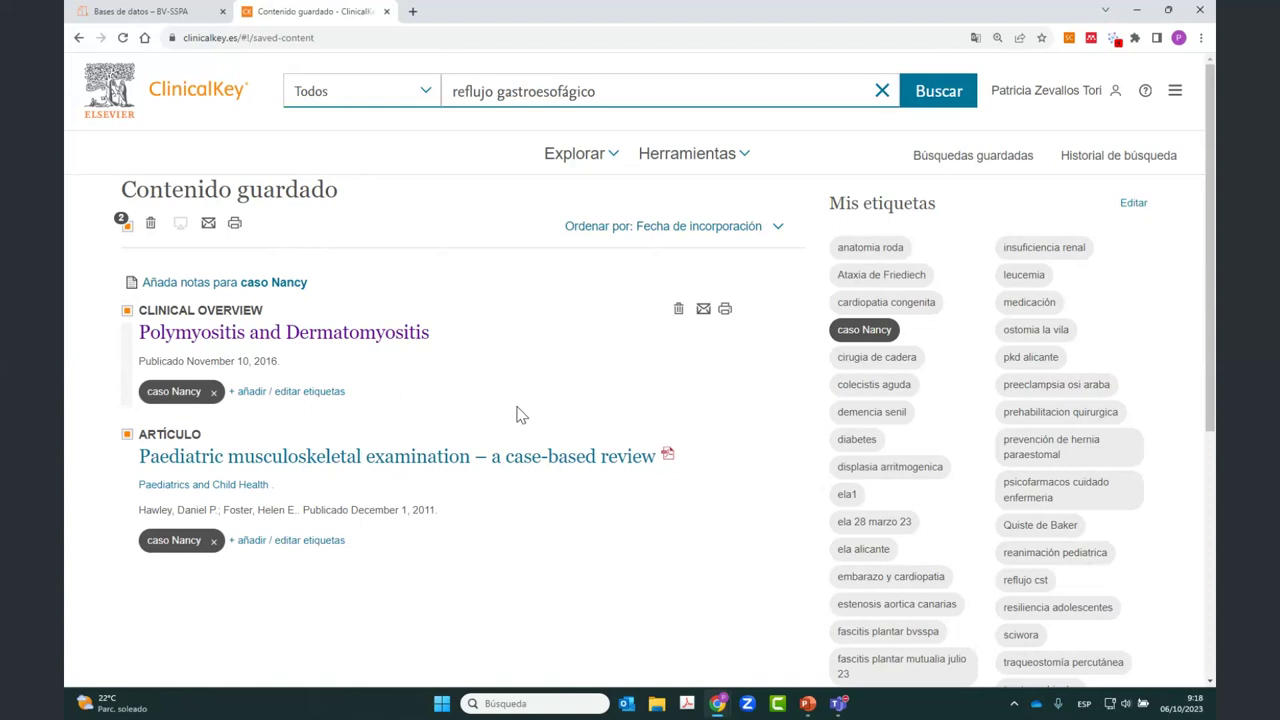
click(880, 276)
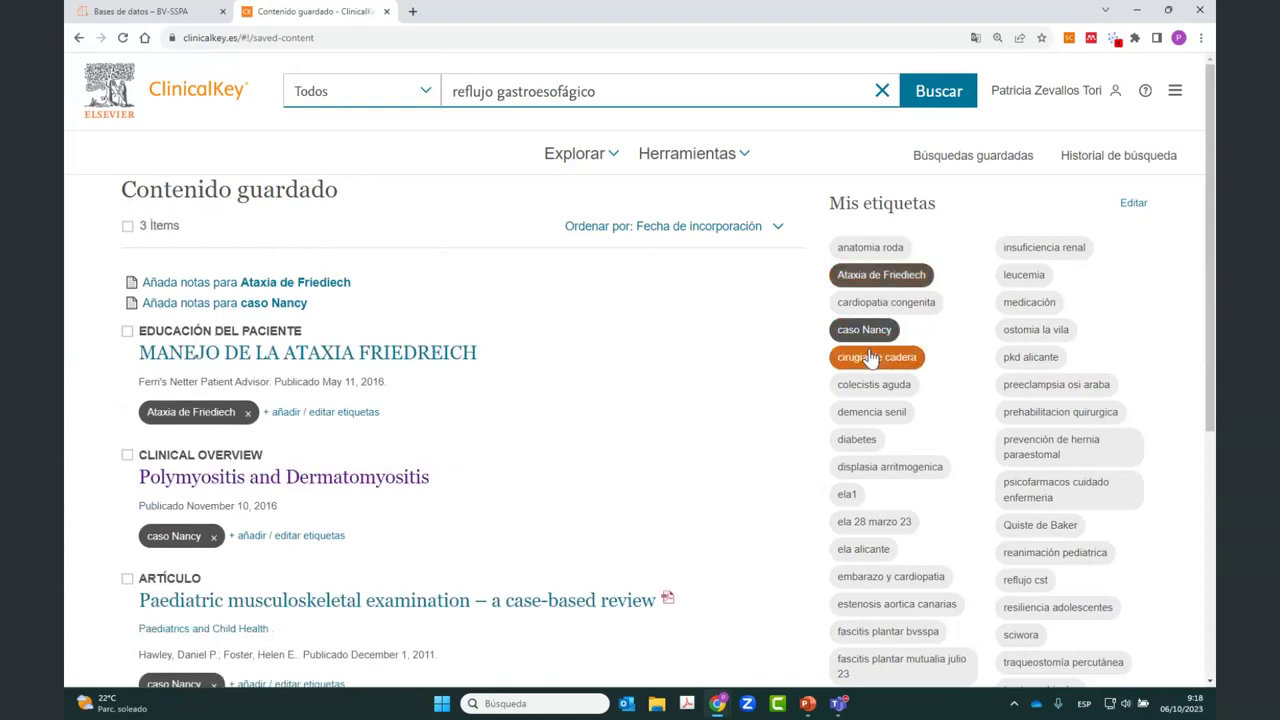
Step: Add the 'cirugia de cadera' tag filter and tick Seleccionar todos los ítems for all 10 items
click(871, 358)
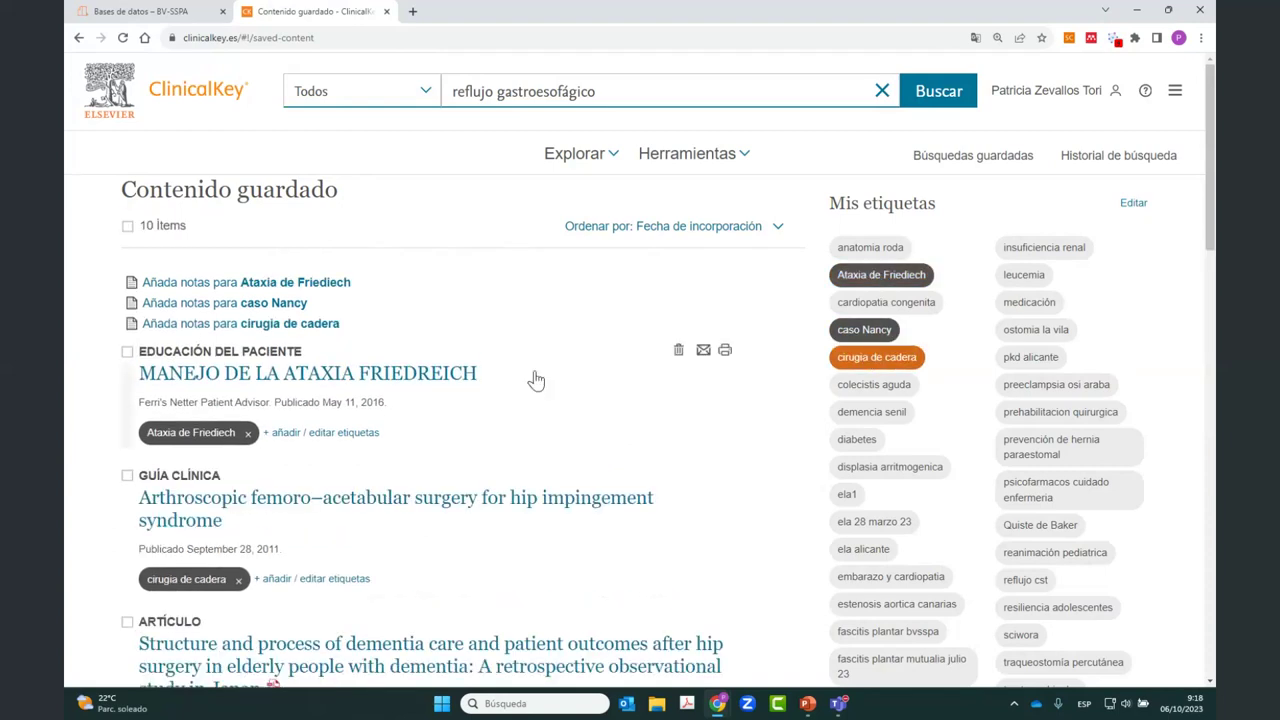
click(130, 229)
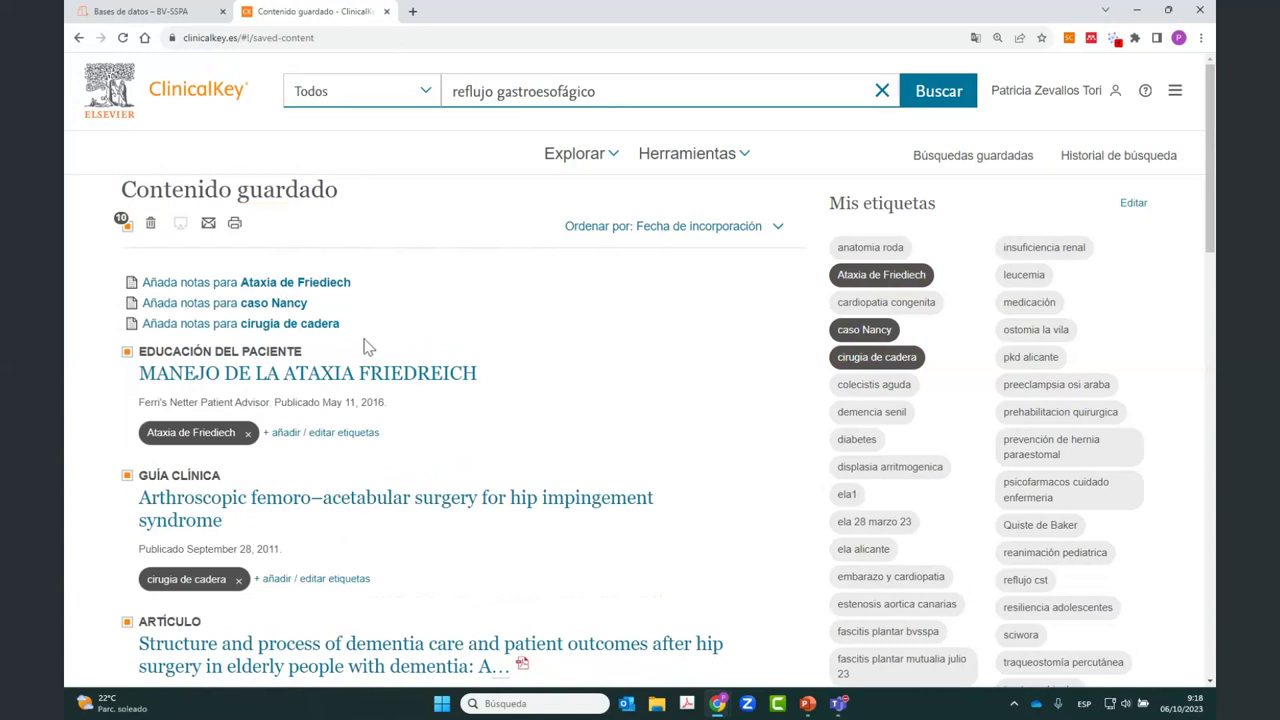
click(209, 224)
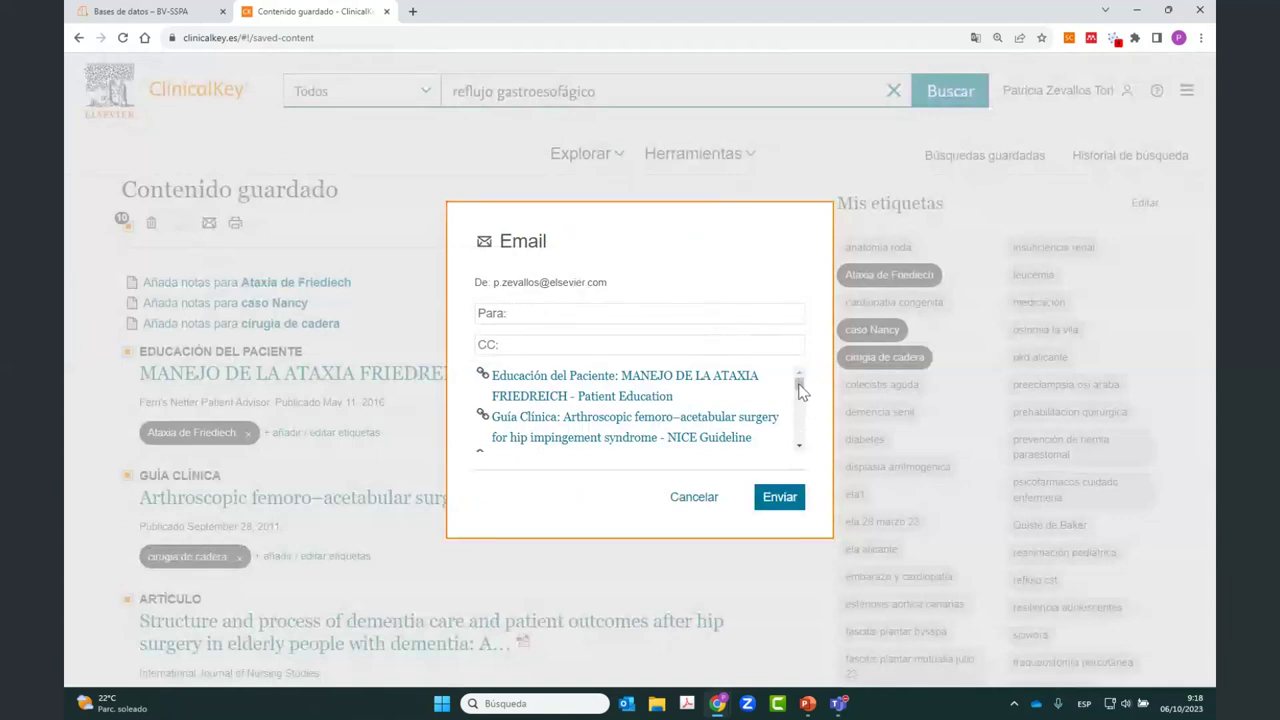
drag(800, 397, 800, 458)
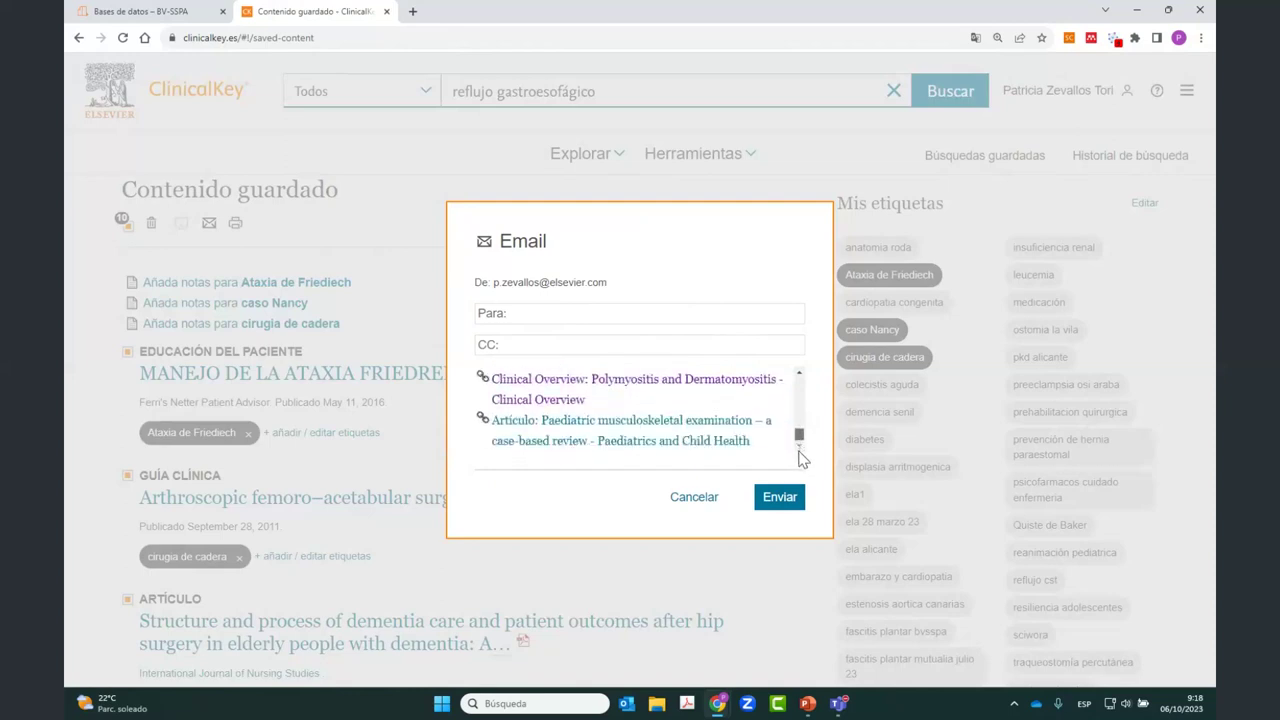
click(697, 508)
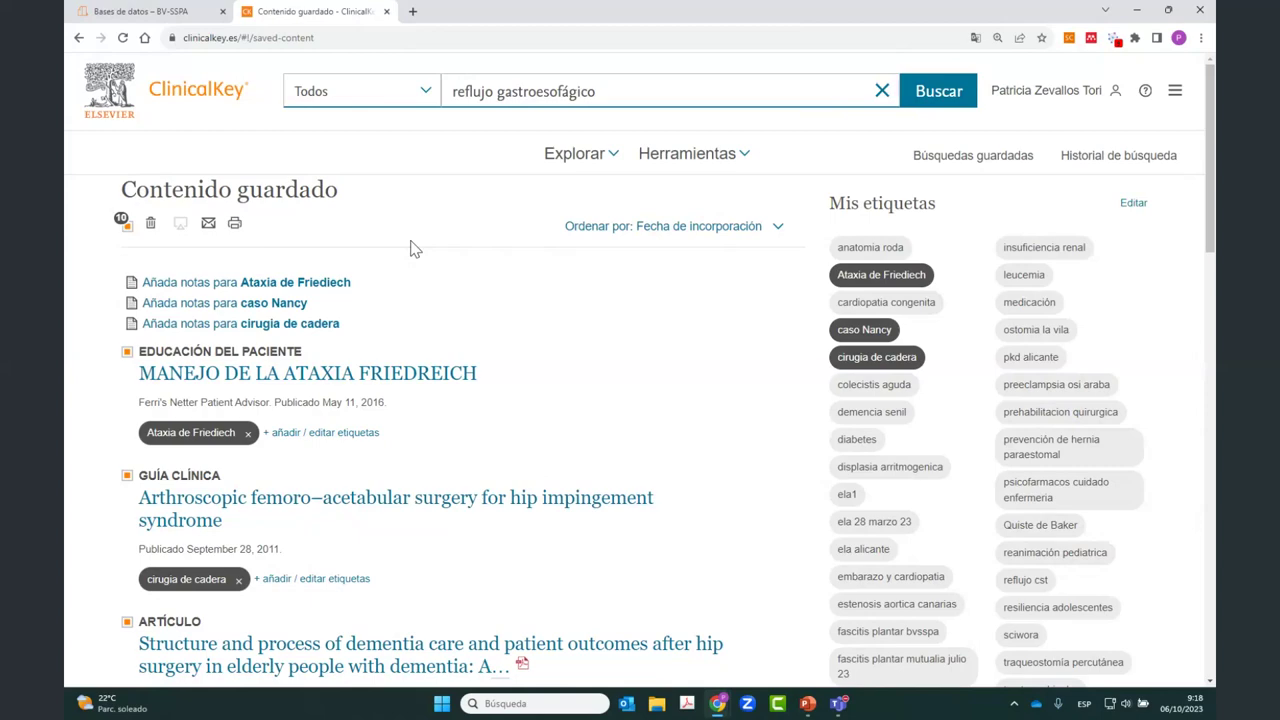
scroll(507, 355, down, 5)
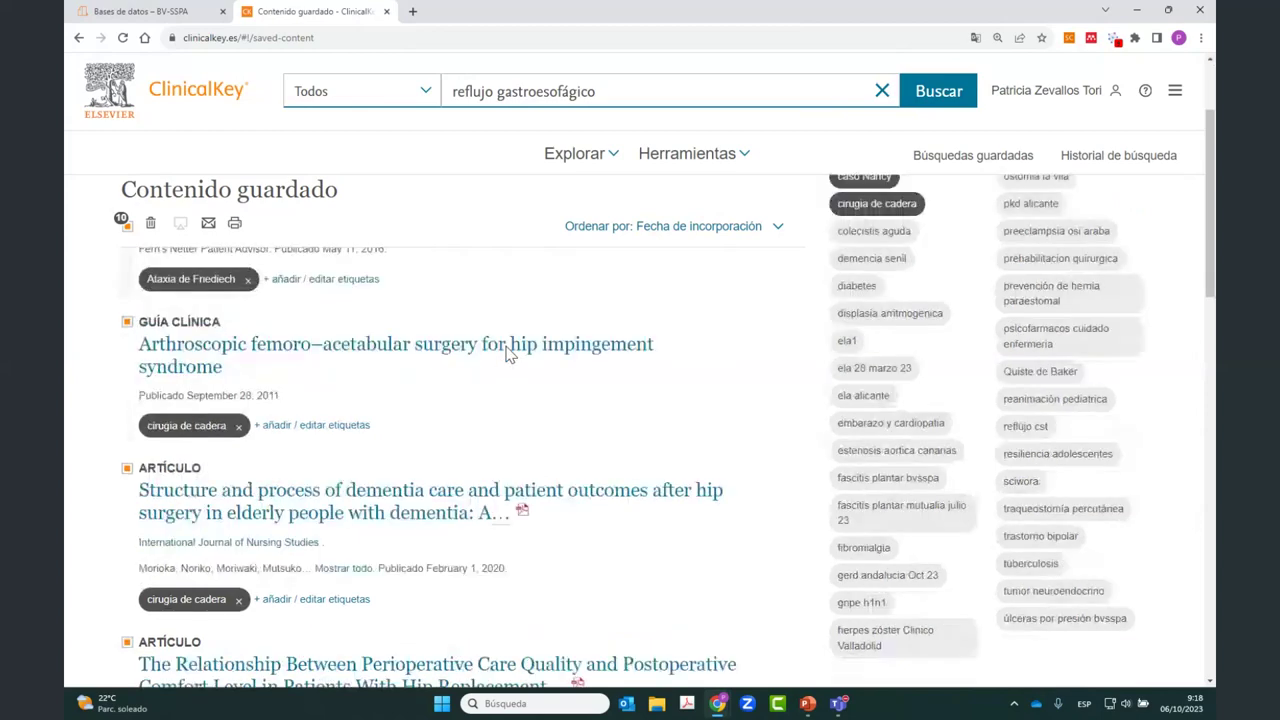
scroll(507, 355, up, 3)
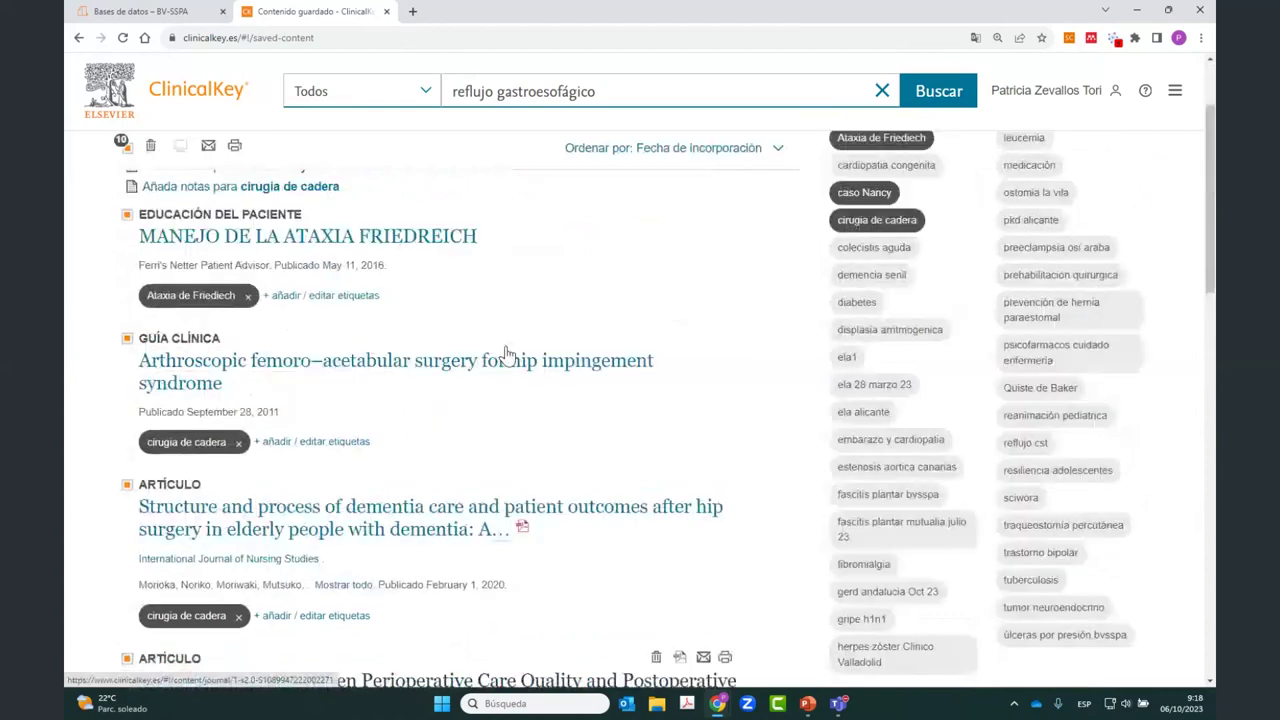
scroll(507, 355, up, 1)
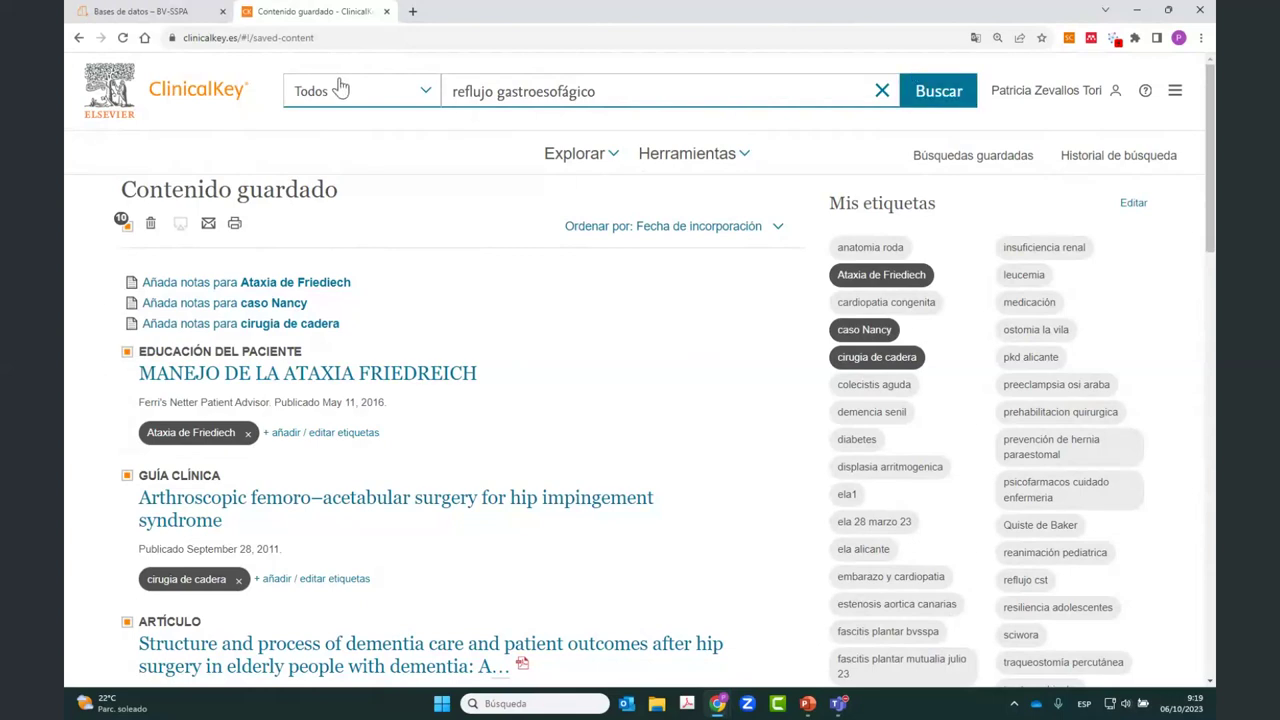
Step: Rerun the reflujo gastroesofágico search and open the Neonatal gastroesophageal reflux article
click(926, 104)
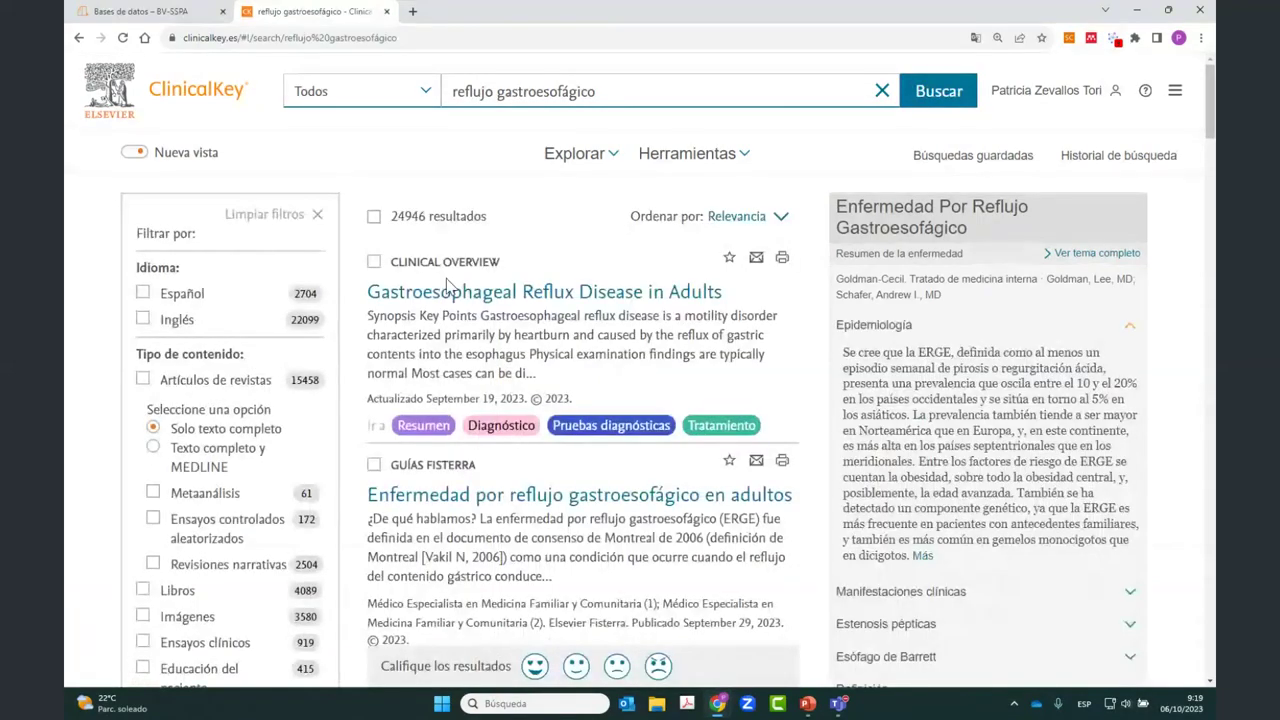
scroll(419, 268, down, 2)
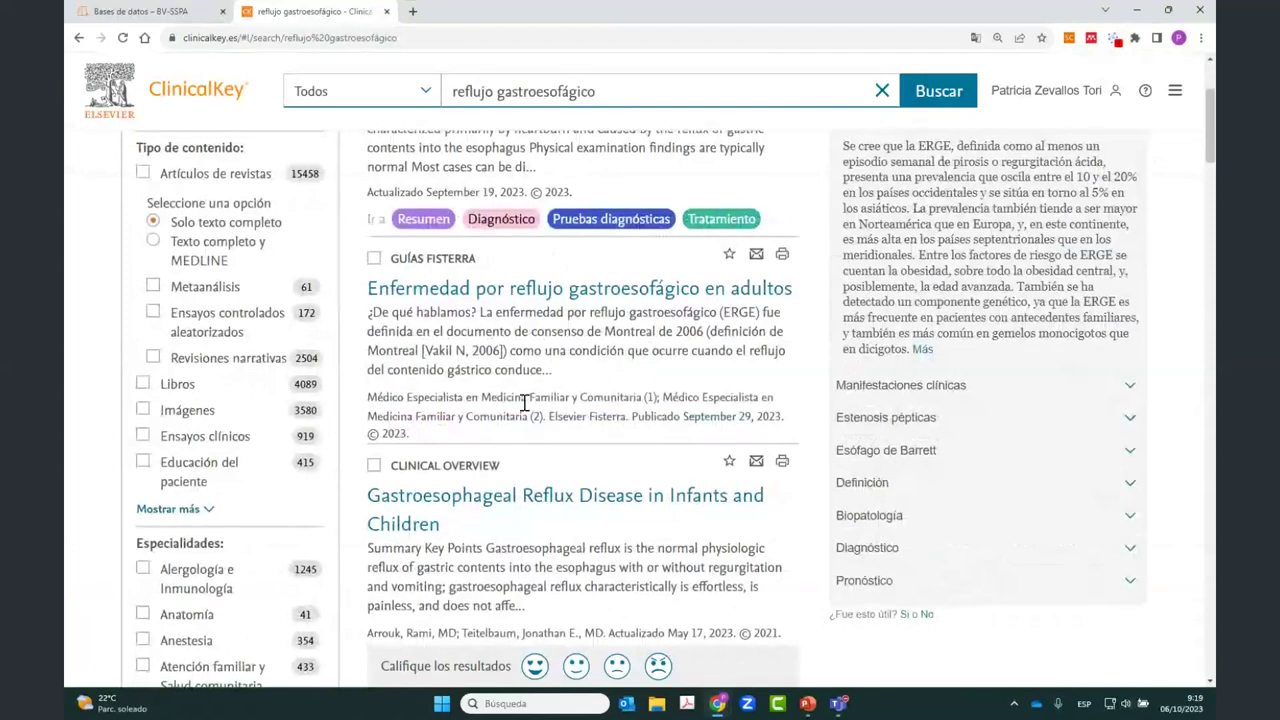
scroll(524, 402, down, 4)
click(497, 322)
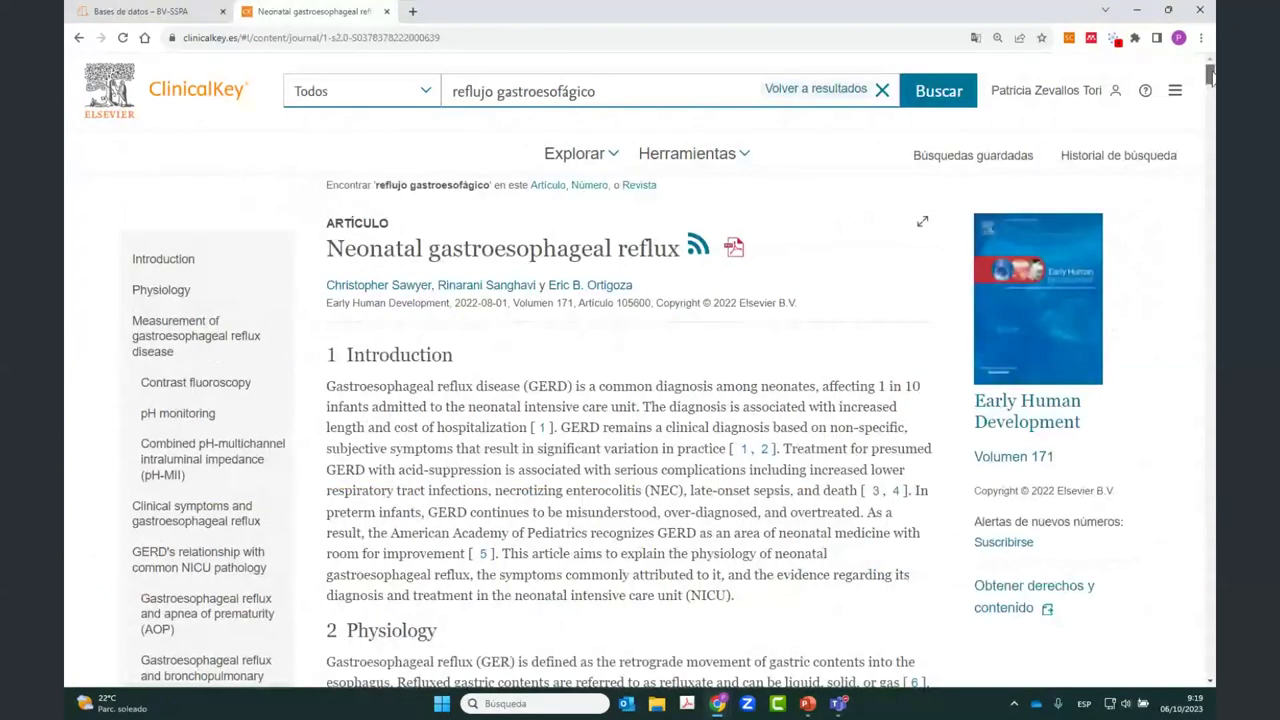
drag(1210, 75, 1210, 548)
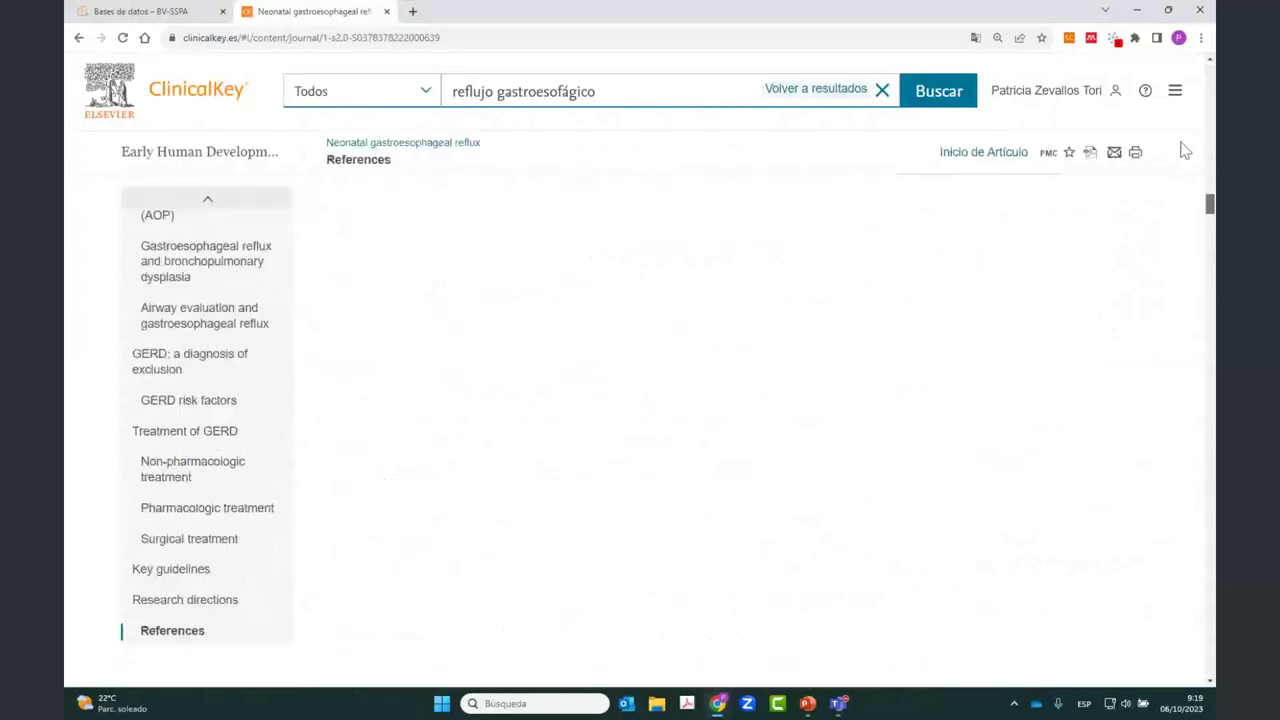
Step: Open the article's PDF in a new tab, view pages 2 and 4, then return to the article
click(1090, 152)
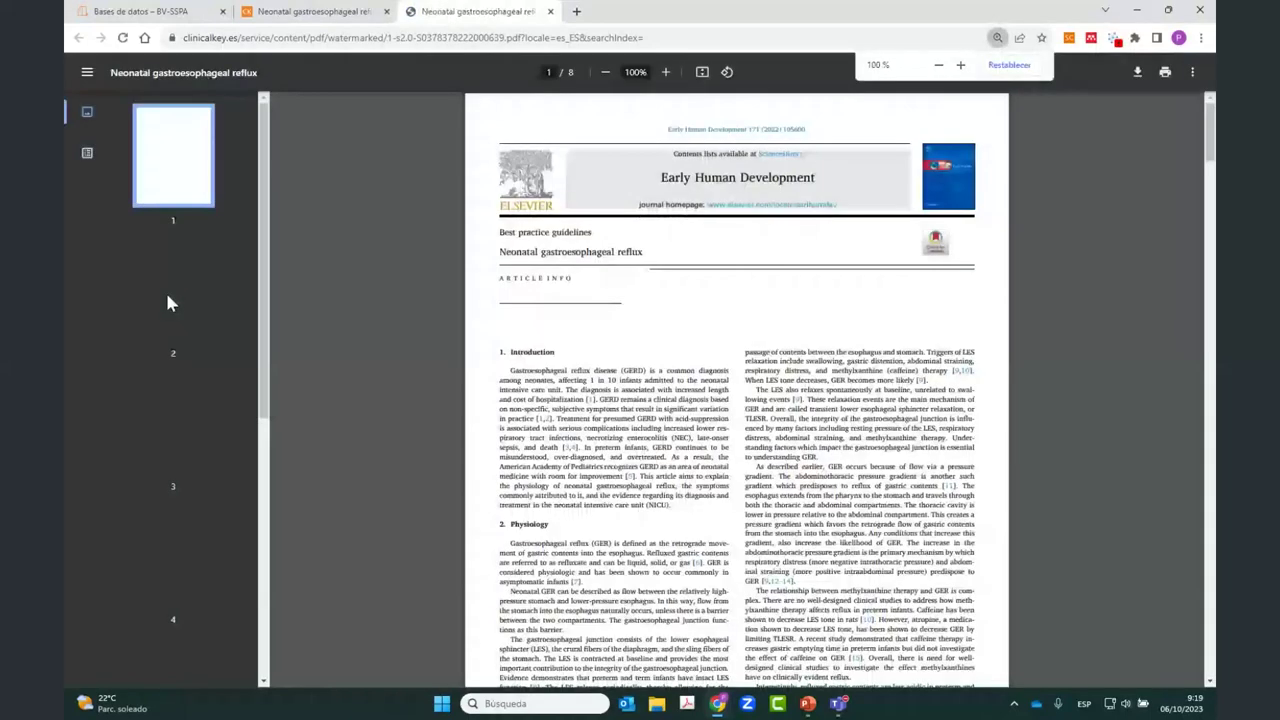
click(168, 303)
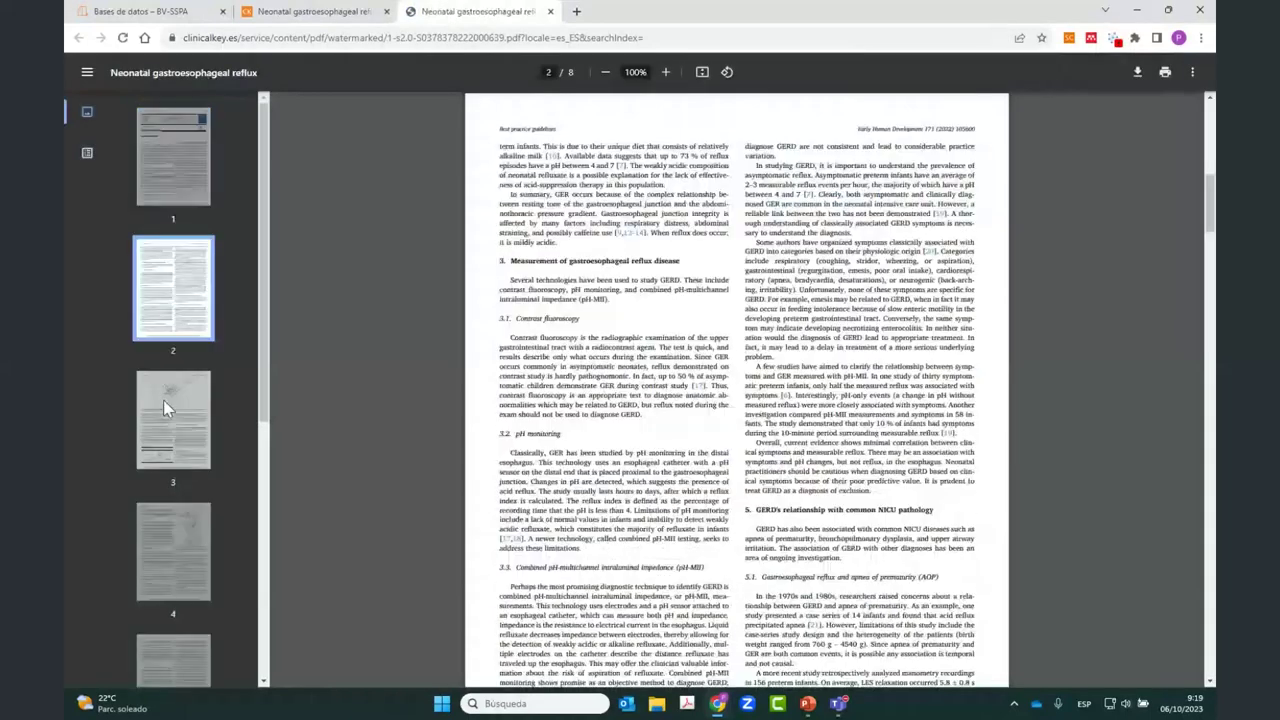
click(160, 533)
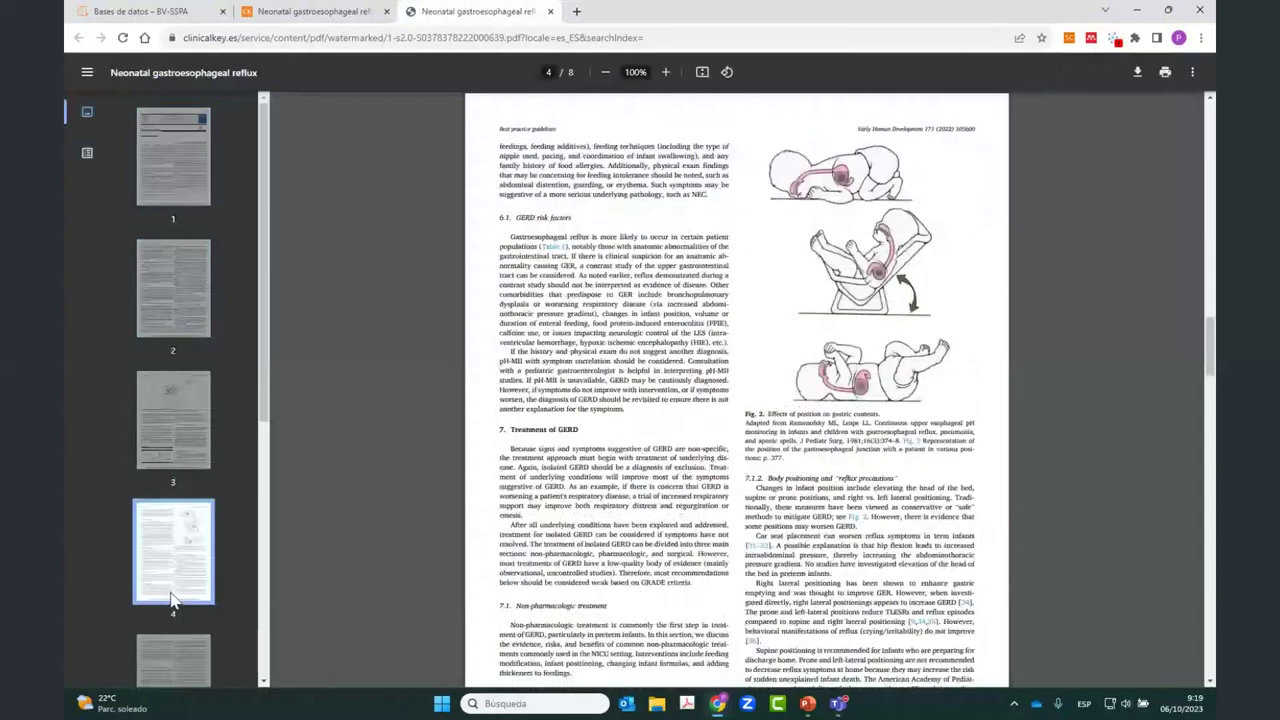
click(272, 10)
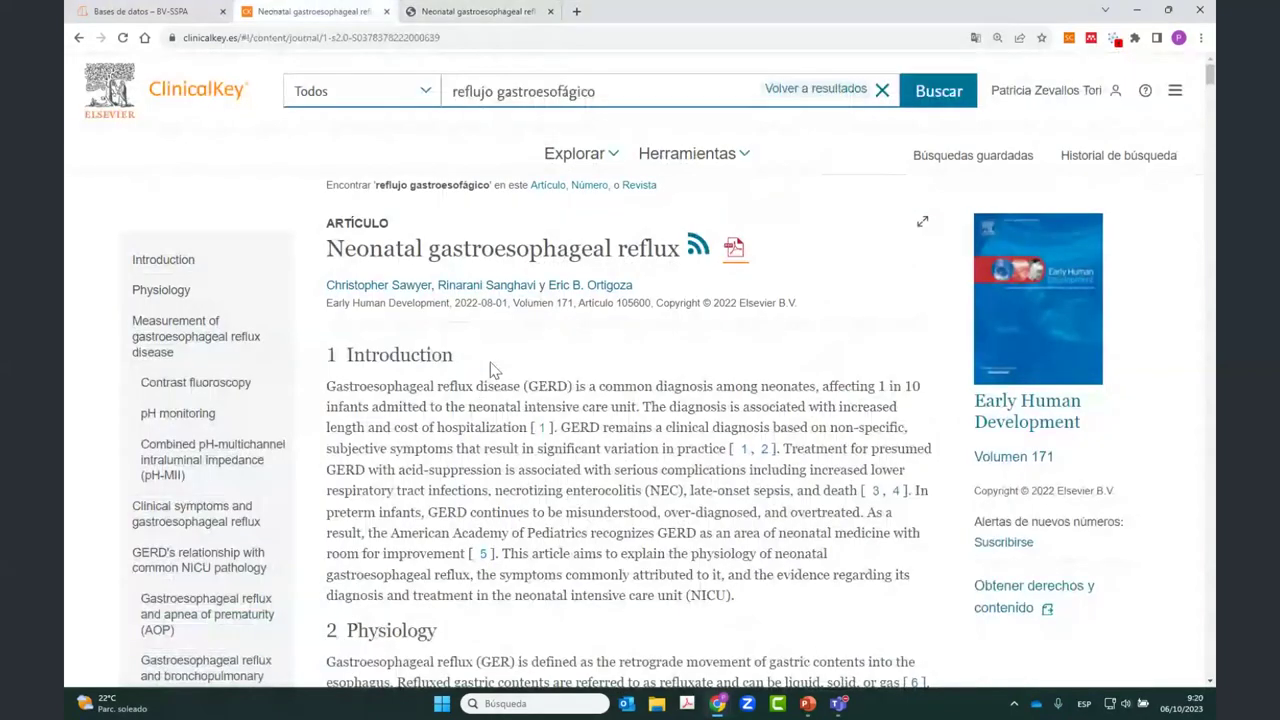
Step: Glance at the Reflujo gastroesofágico treatise article, then return to the top of the search results
click(772, 90)
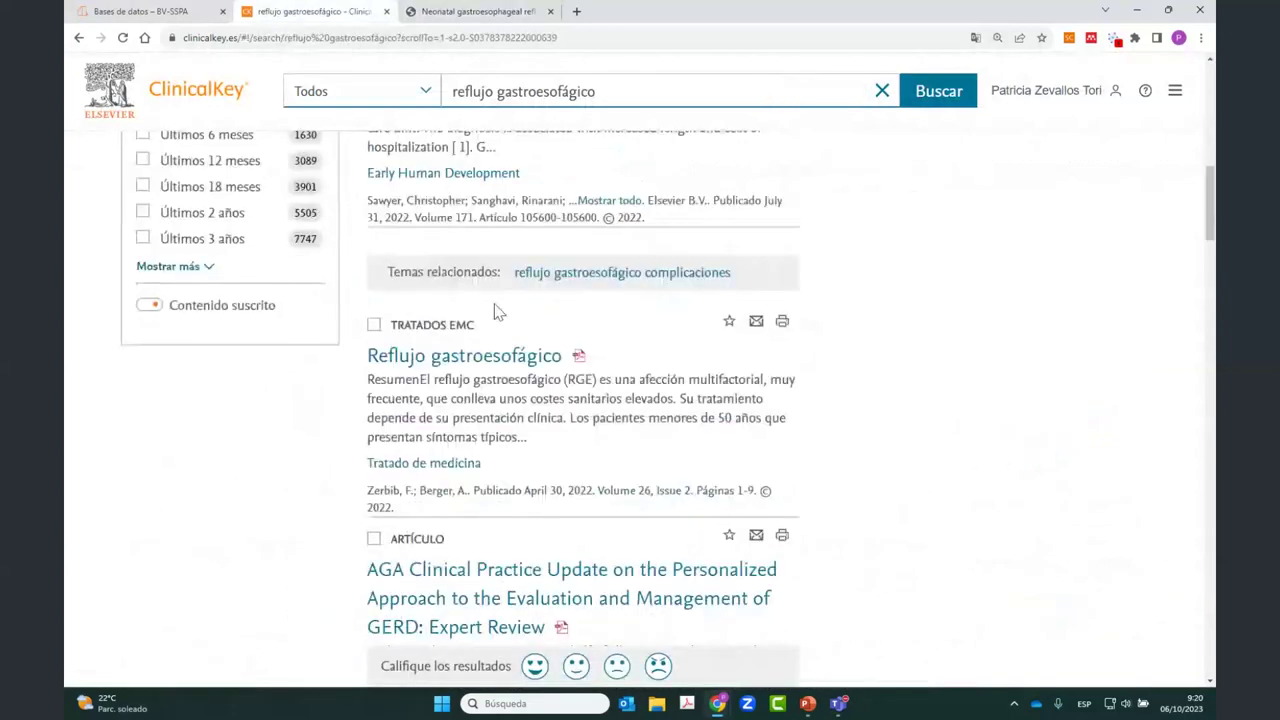
click(397, 366)
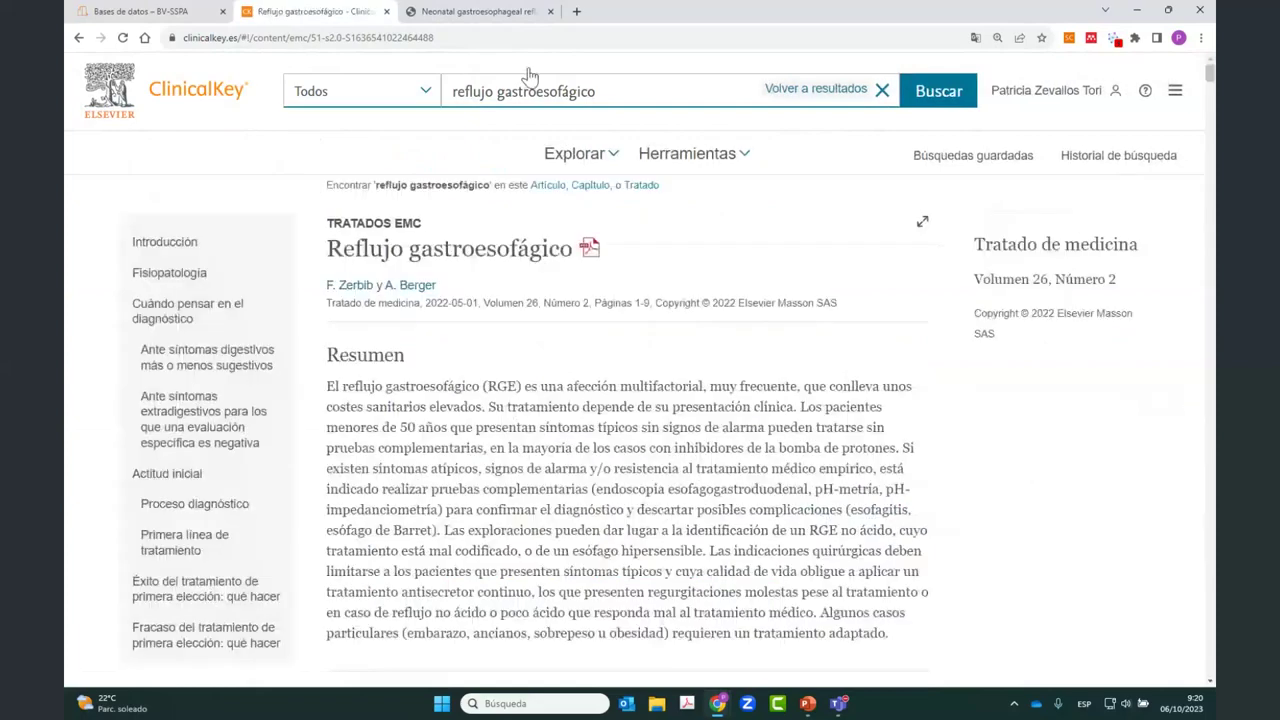
scroll(514, 284, down, 1)
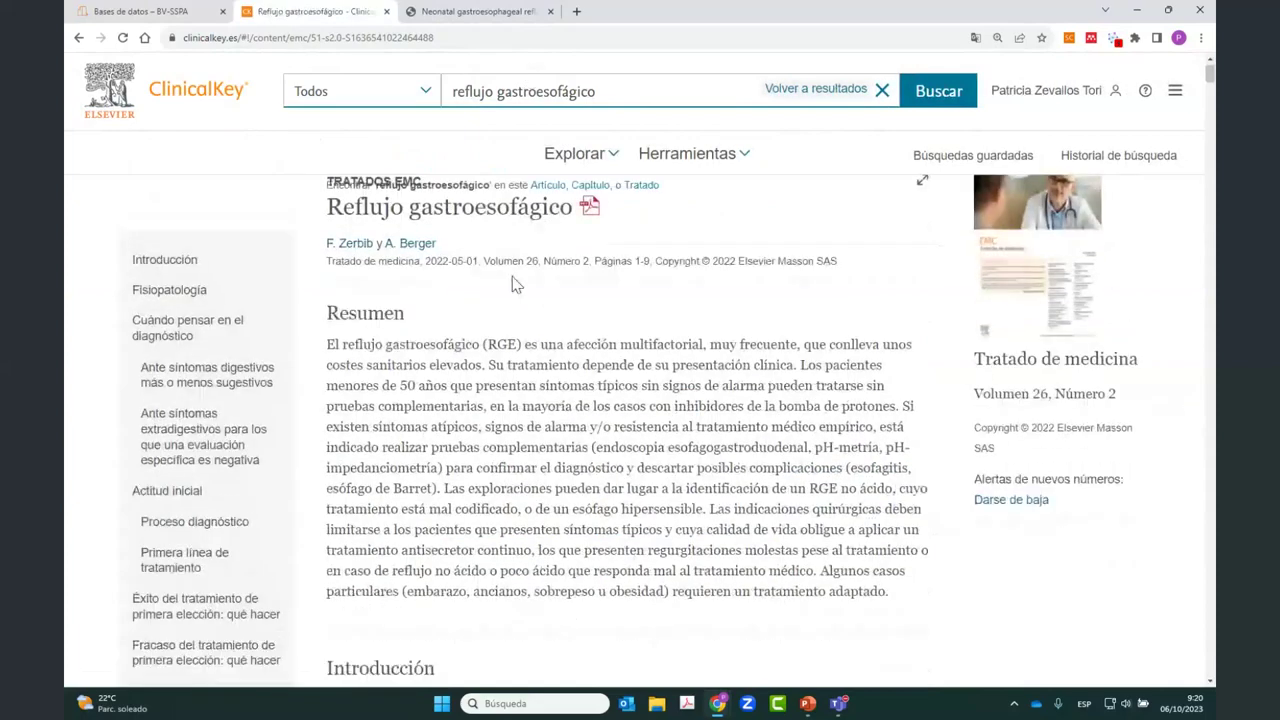
scroll(514, 284, up, 1)
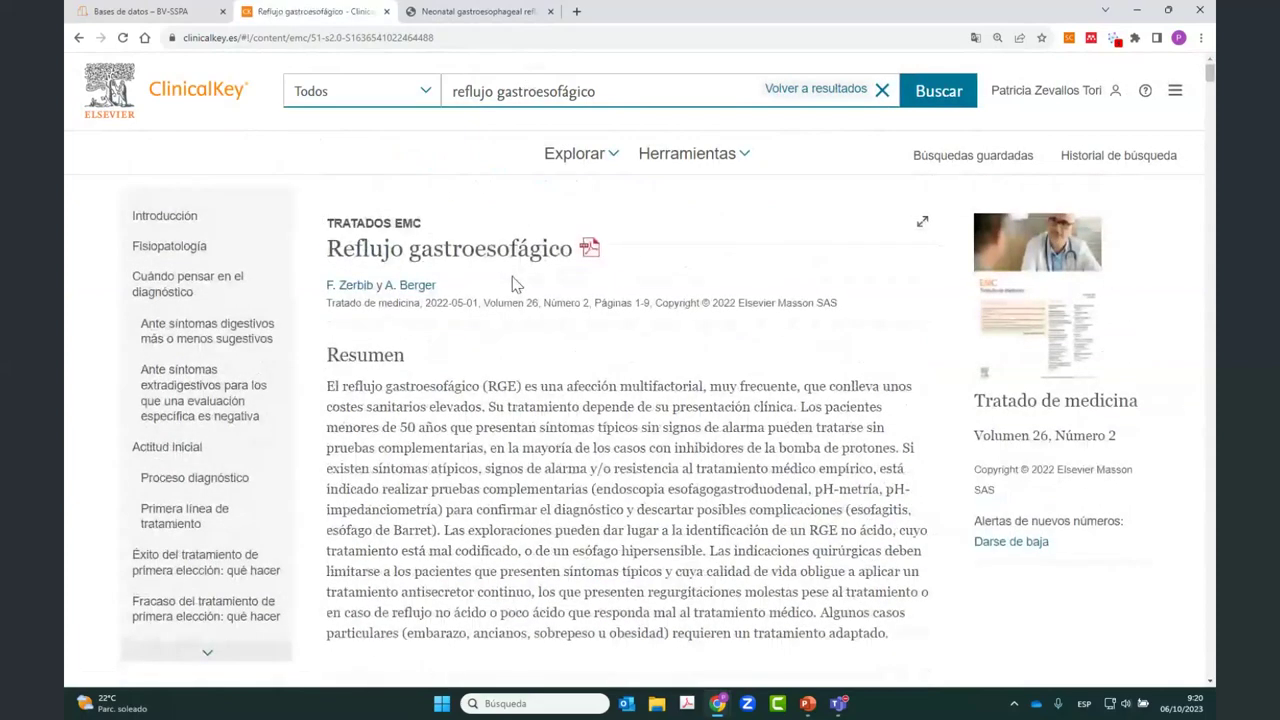
click(789, 90)
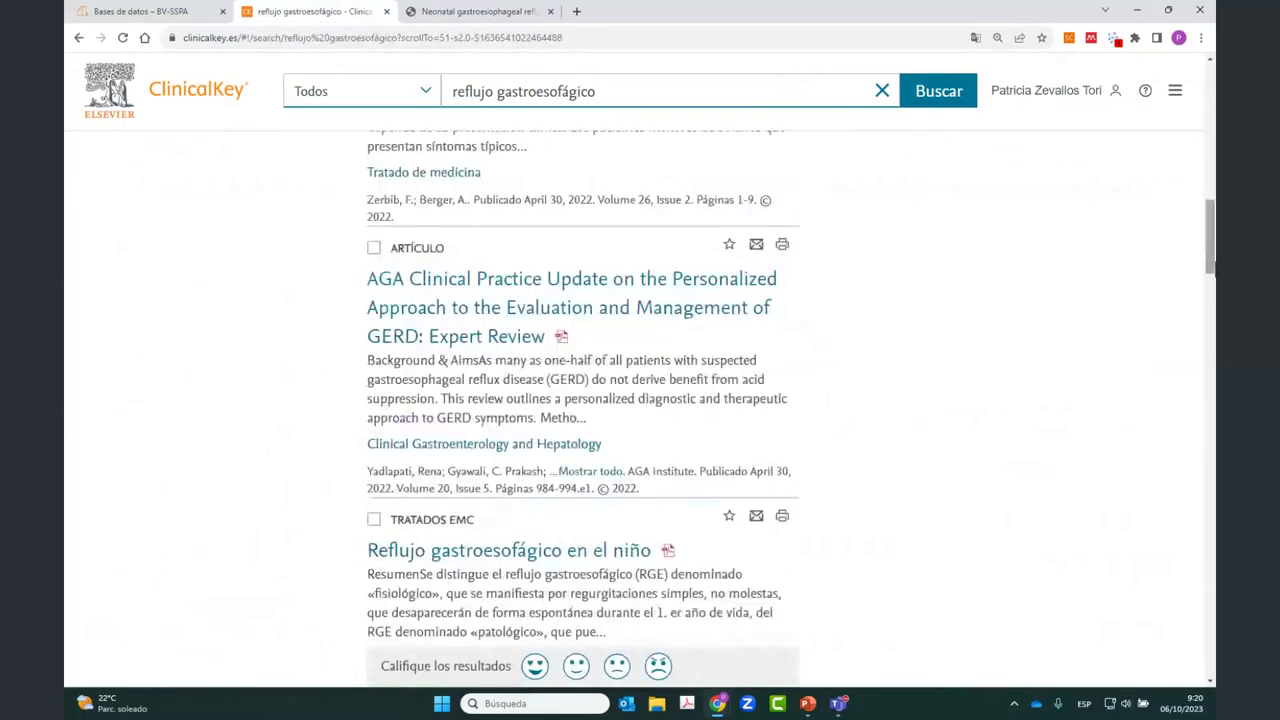
scroll(390, 174, up, 4)
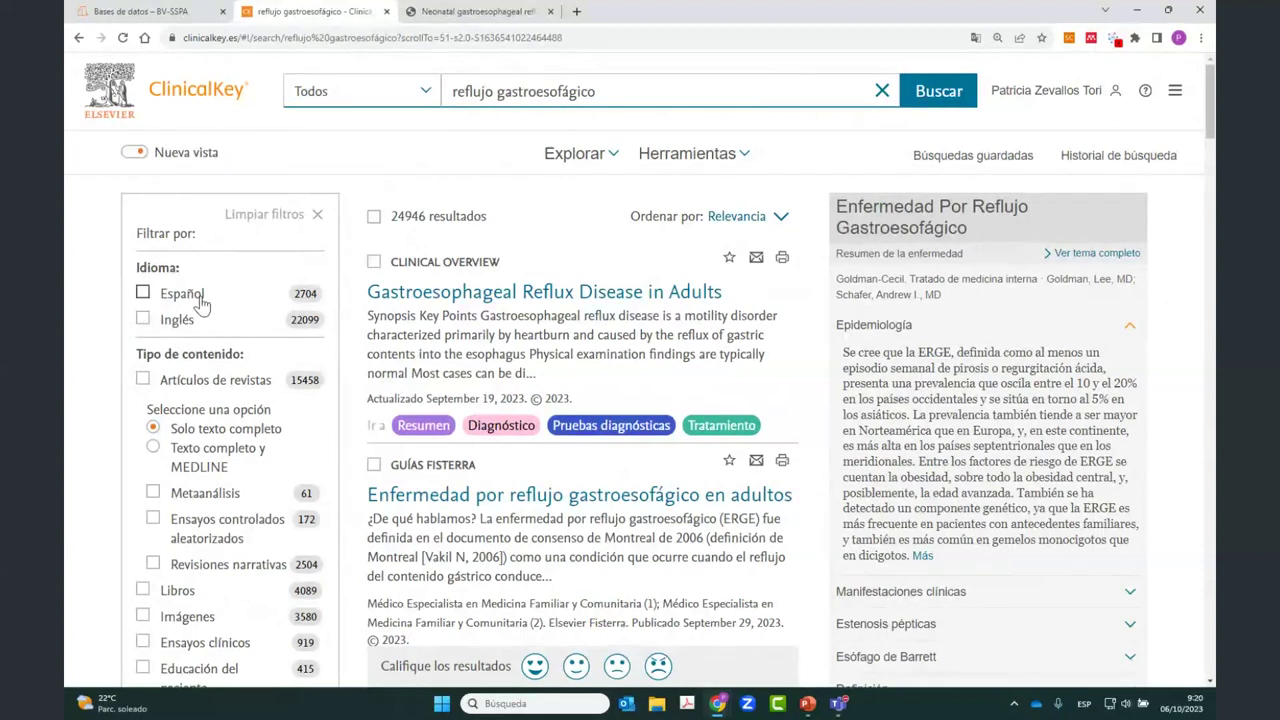
click(143, 294)
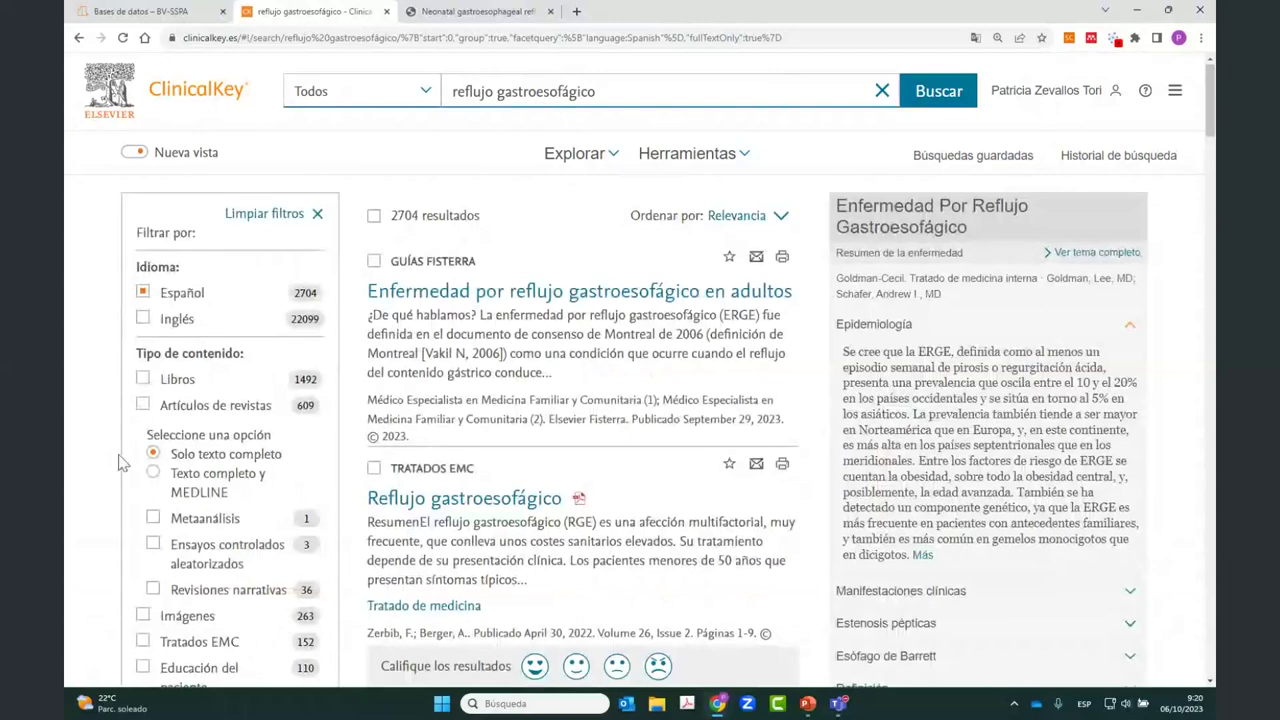
scroll(118, 462, down, 2)
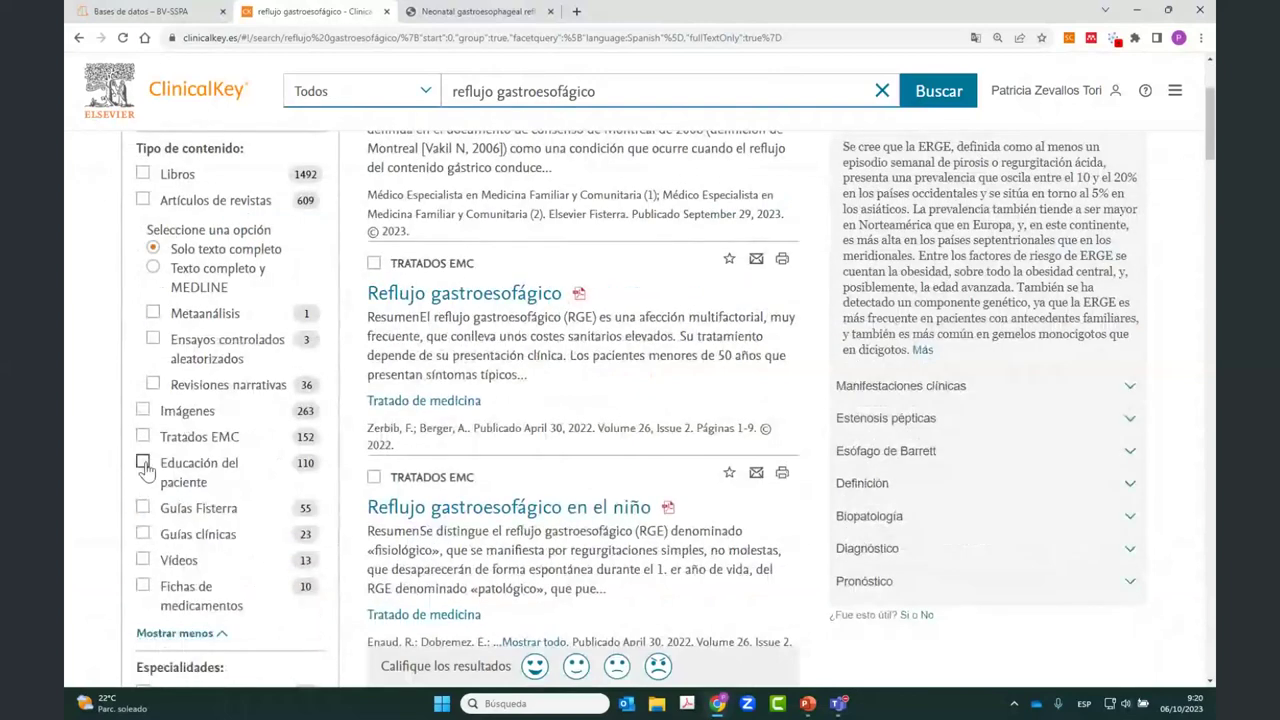
click(143, 463)
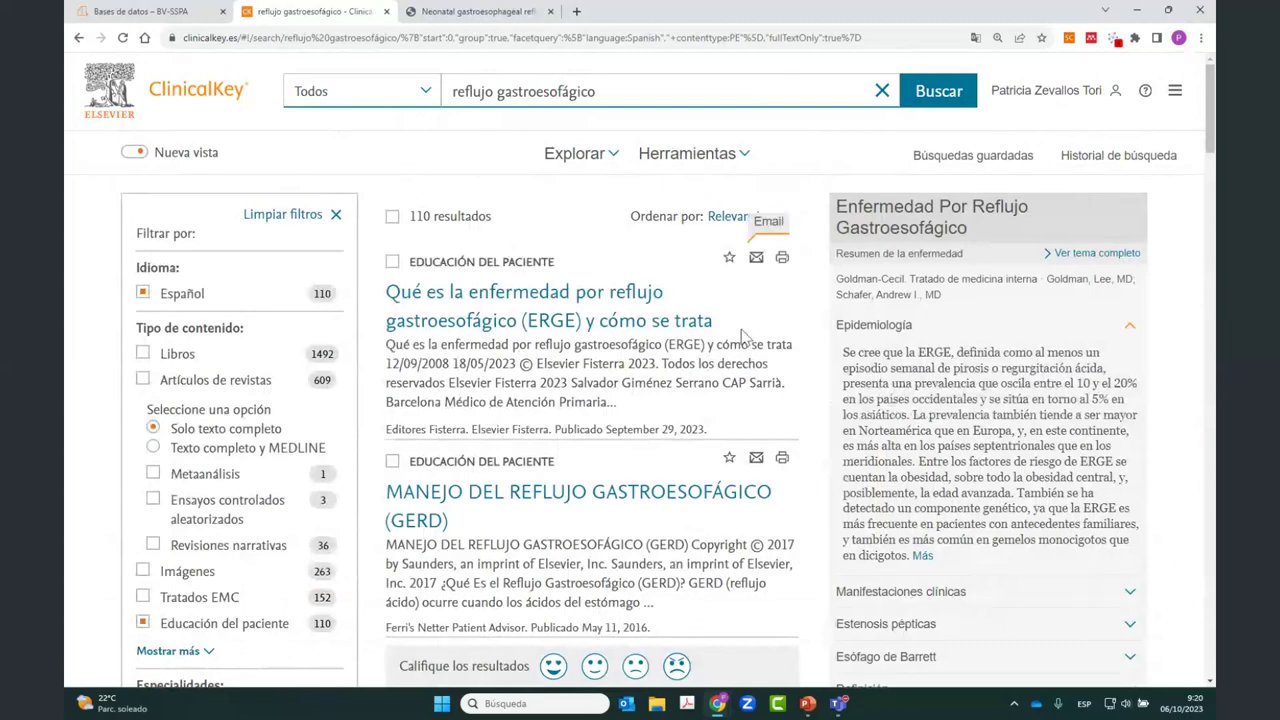
scroll(742, 336, down, 2)
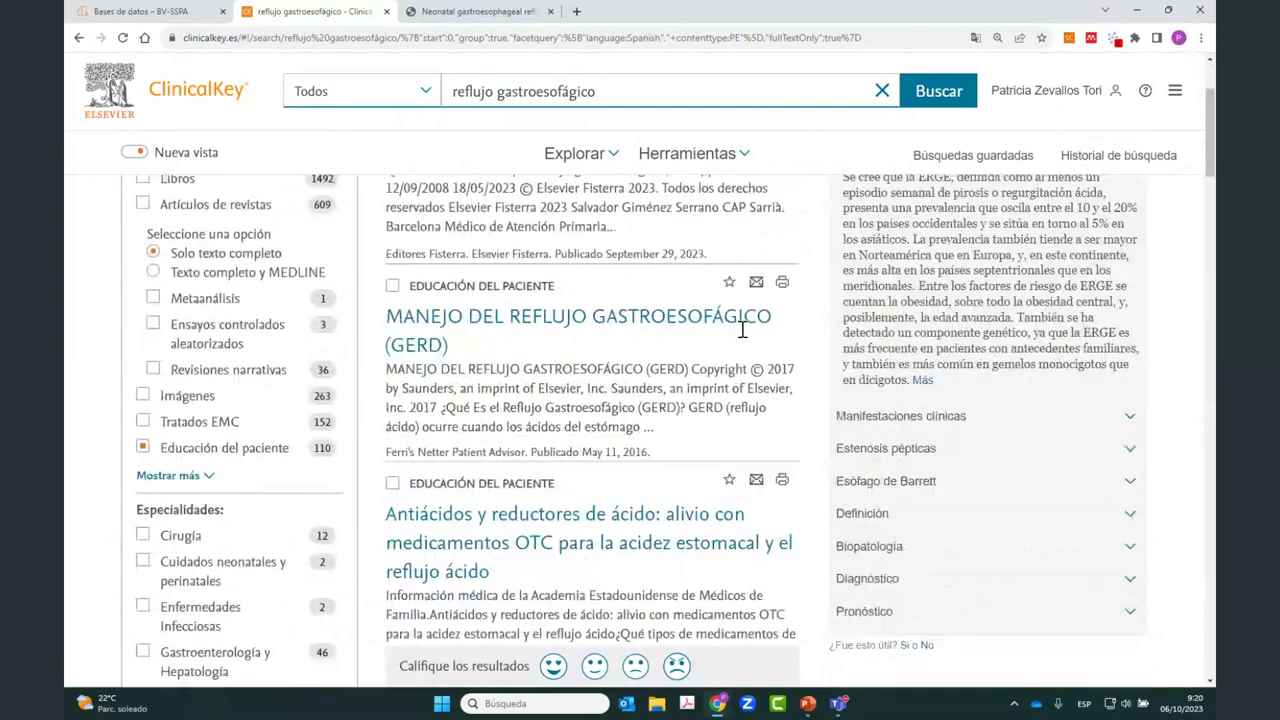
scroll(628, 390, down, 3)
scroll(628, 390, down, 3)
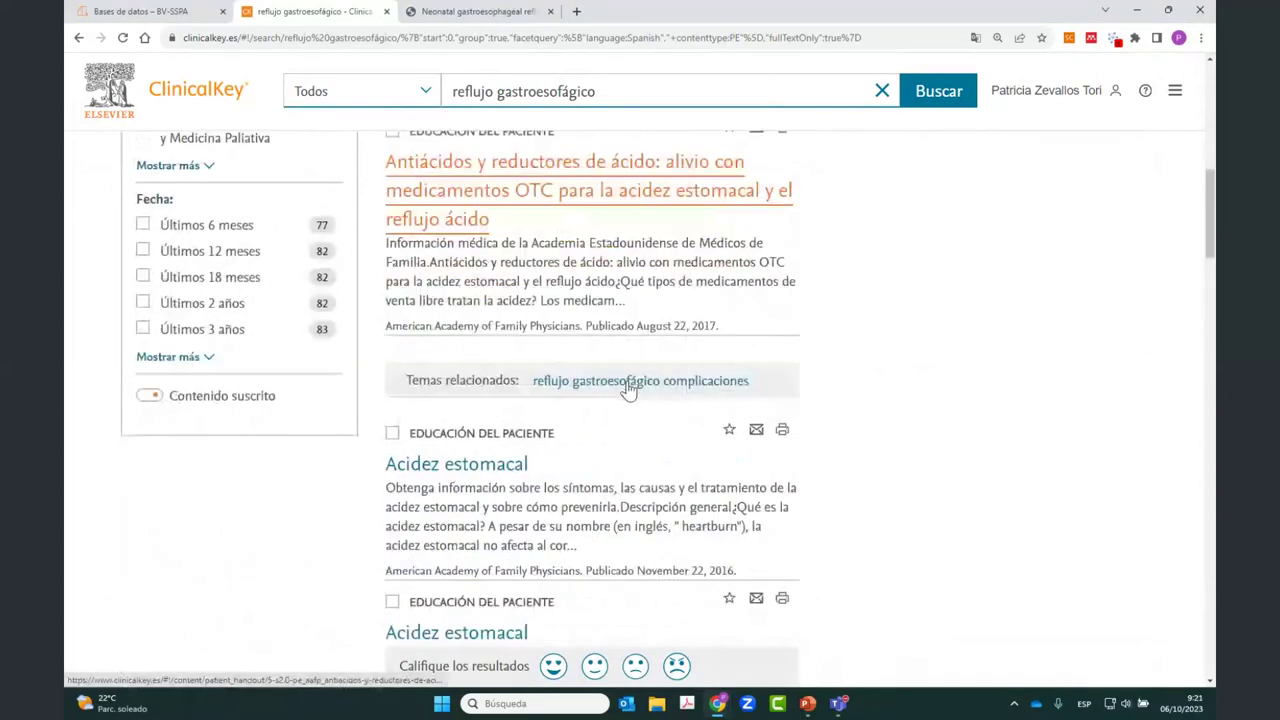
scroll(628, 390, down, 3)
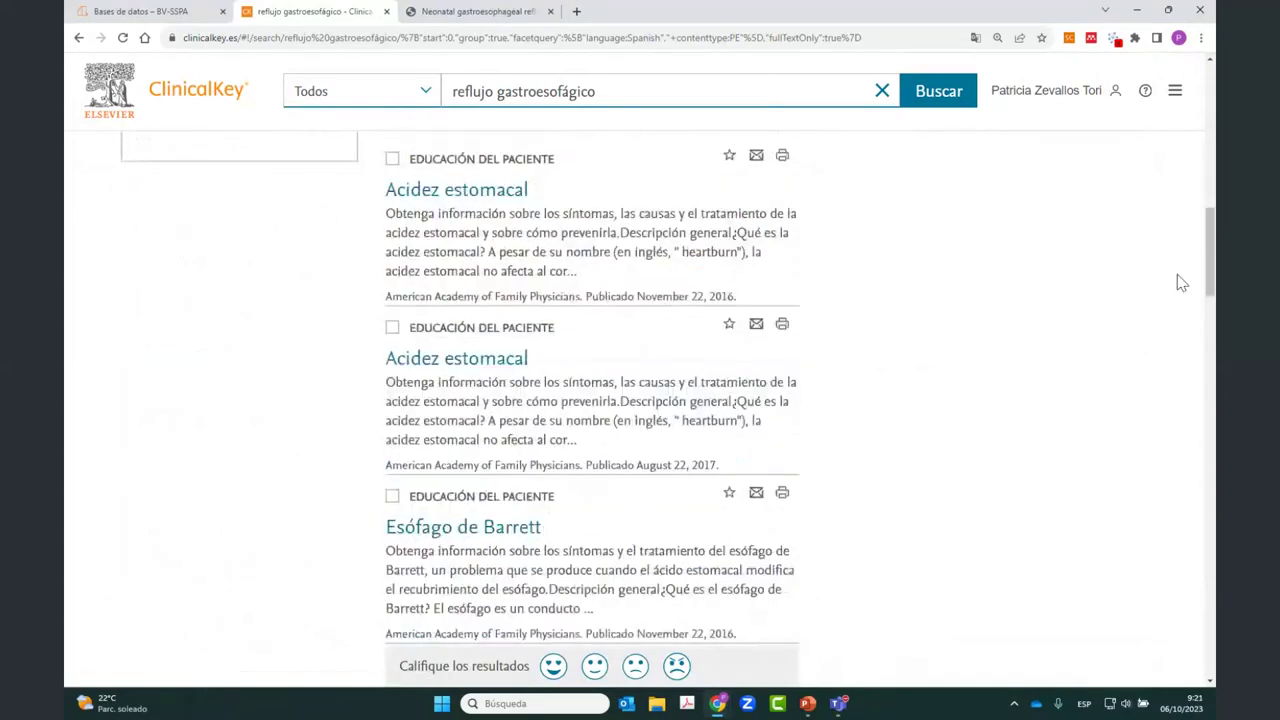
scroll(1178, 276, down, 4)
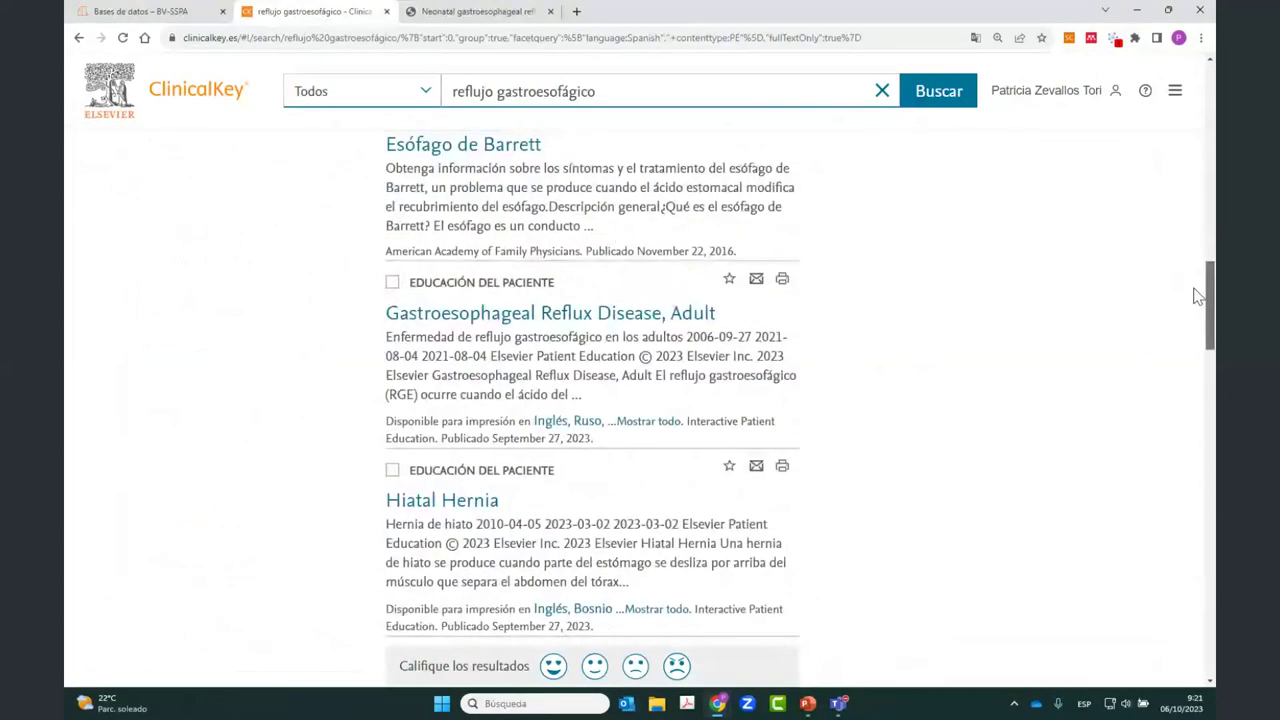
drag(1198, 296, 1198, 378)
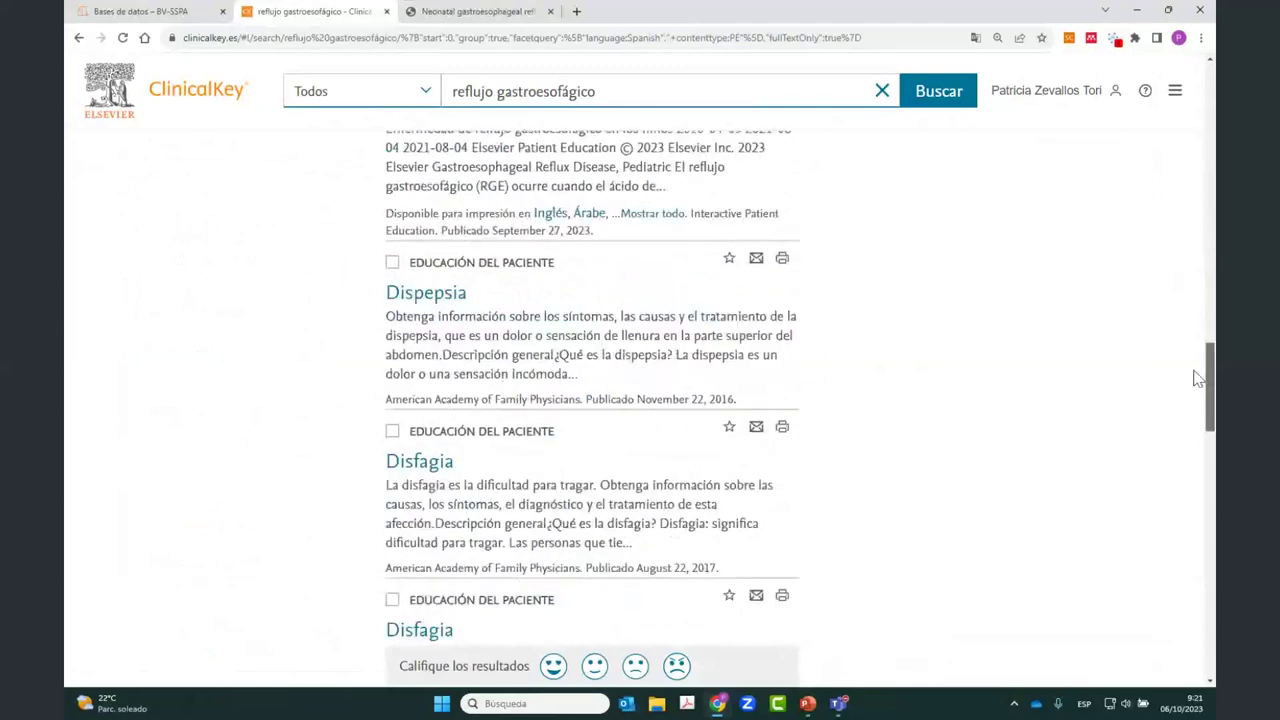
scroll(1211, 294, down, 2)
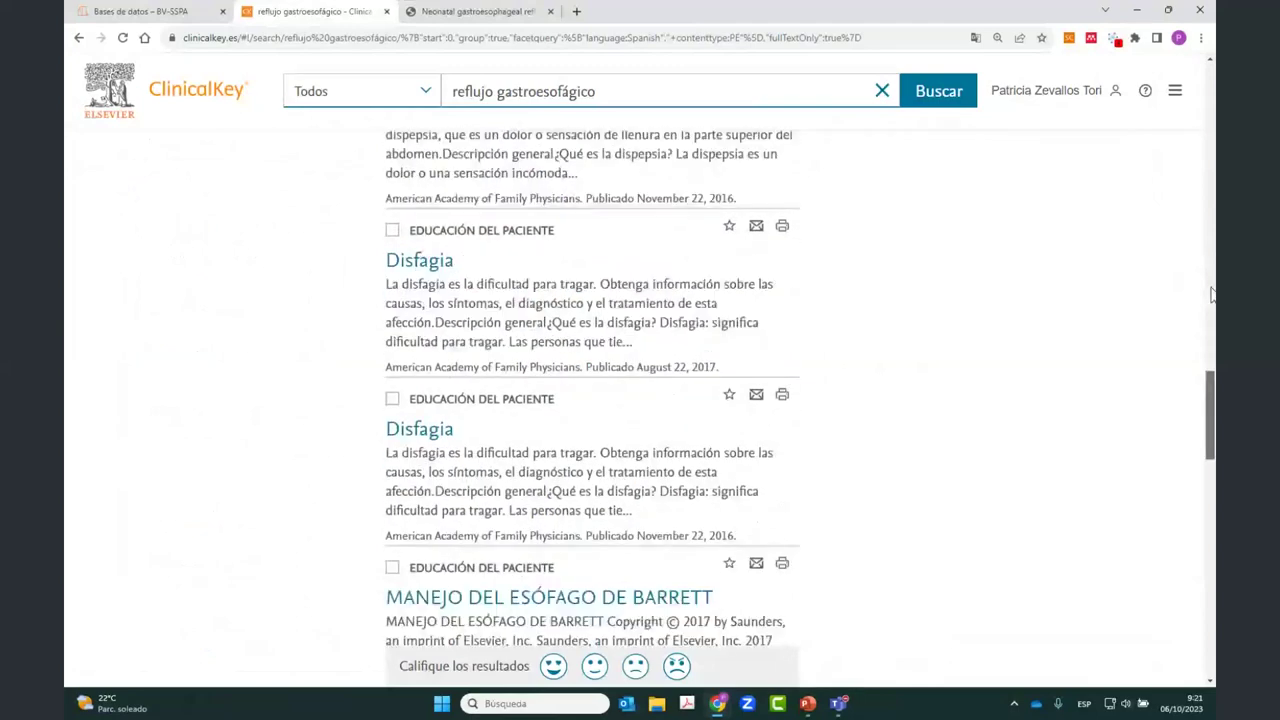
drag(1210, 400, 1206, 100)
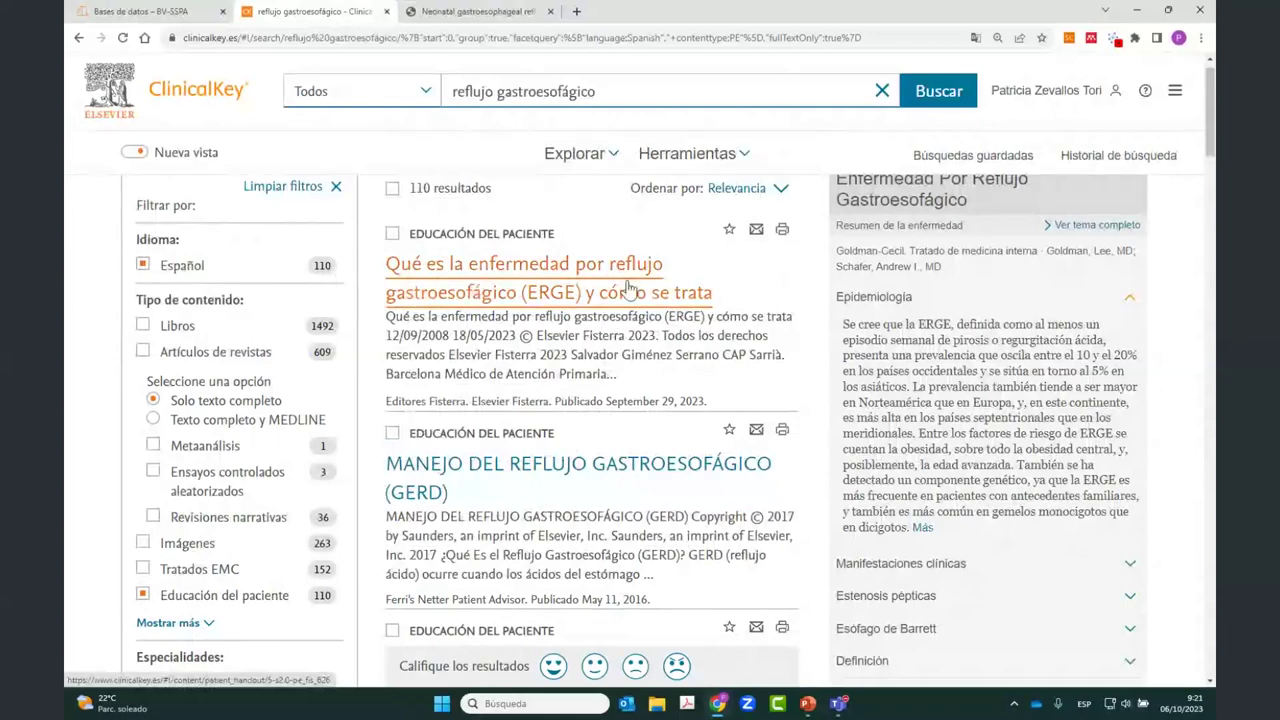
Step: Look over the first result's ERGE patient handout, then return to the results list
click(447, 264)
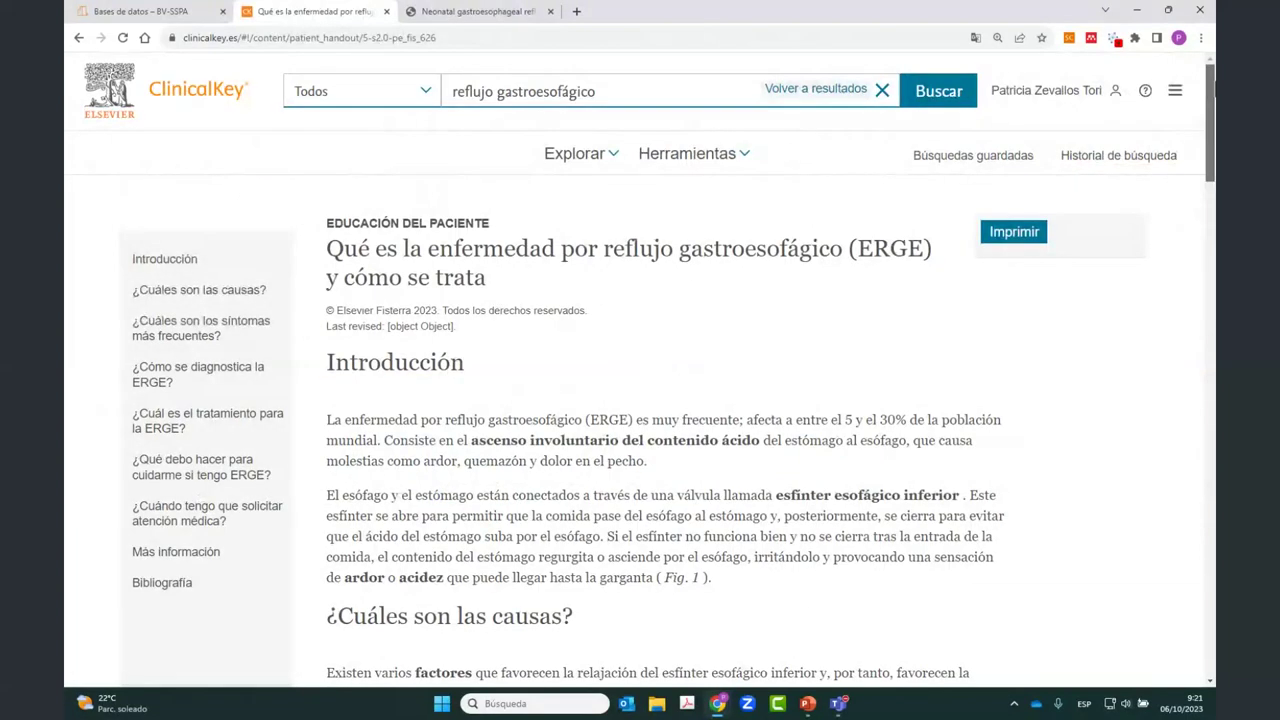
scroll(660, 430, down, 1)
scroll(1213, 140, down, 3)
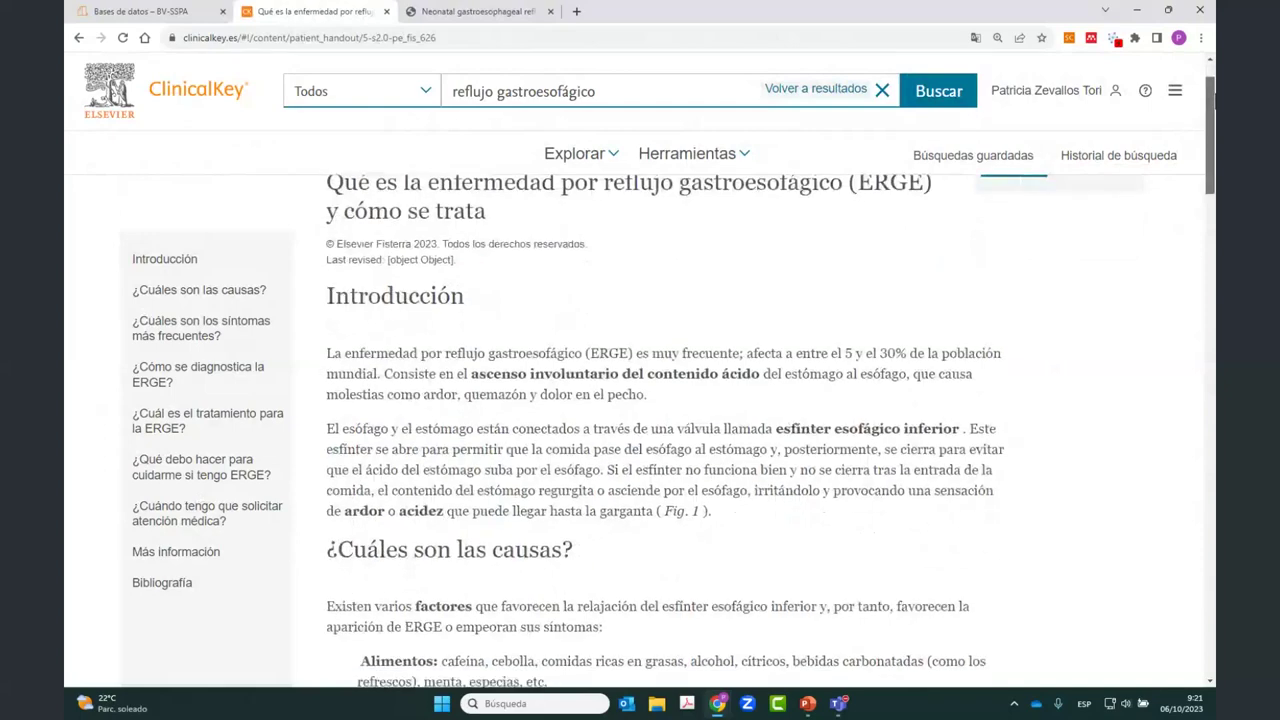
drag(1213, 140, 1210, 244)
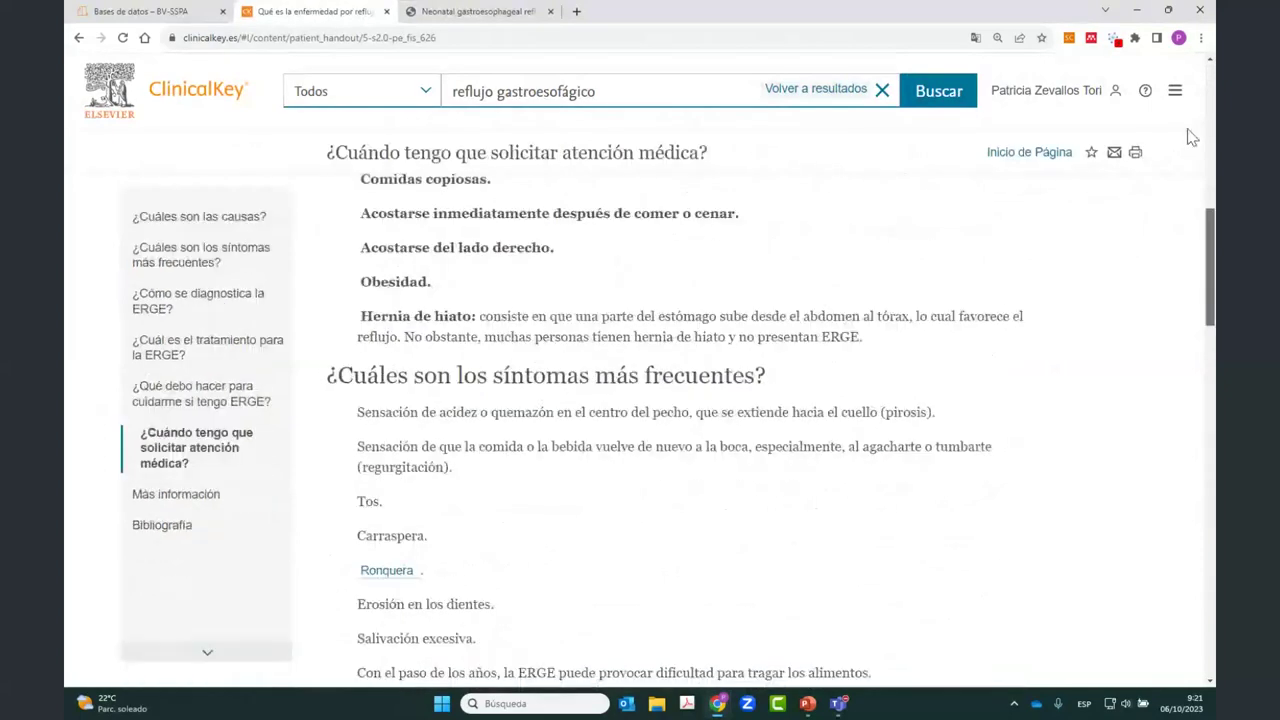
scroll(1192, 138, up, 10)
click(794, 88)
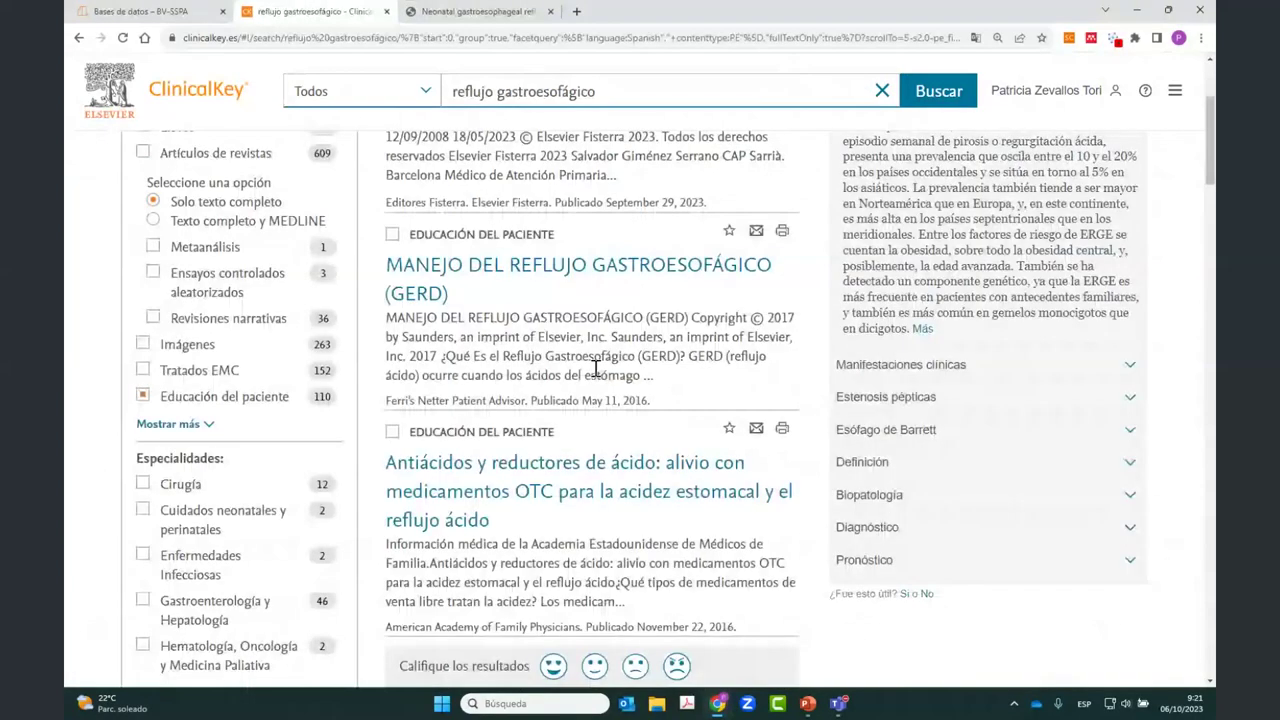
Step: Scroll to the Gastroesophageal Reflux Disease, Adult entry and expand its full language list with 'Mostrar todo'
scroll(595, 368, down, 5)
scroll(540, 467, up, 3)
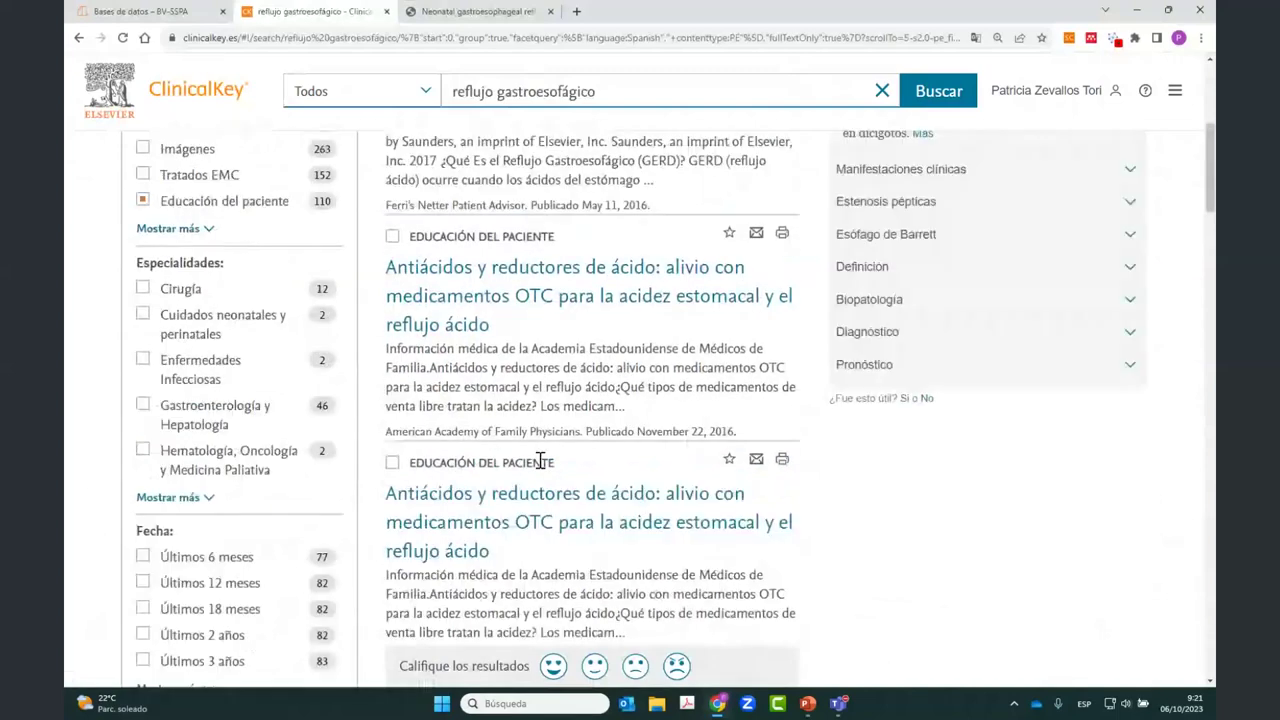
scroll(540, 462, up, 4)
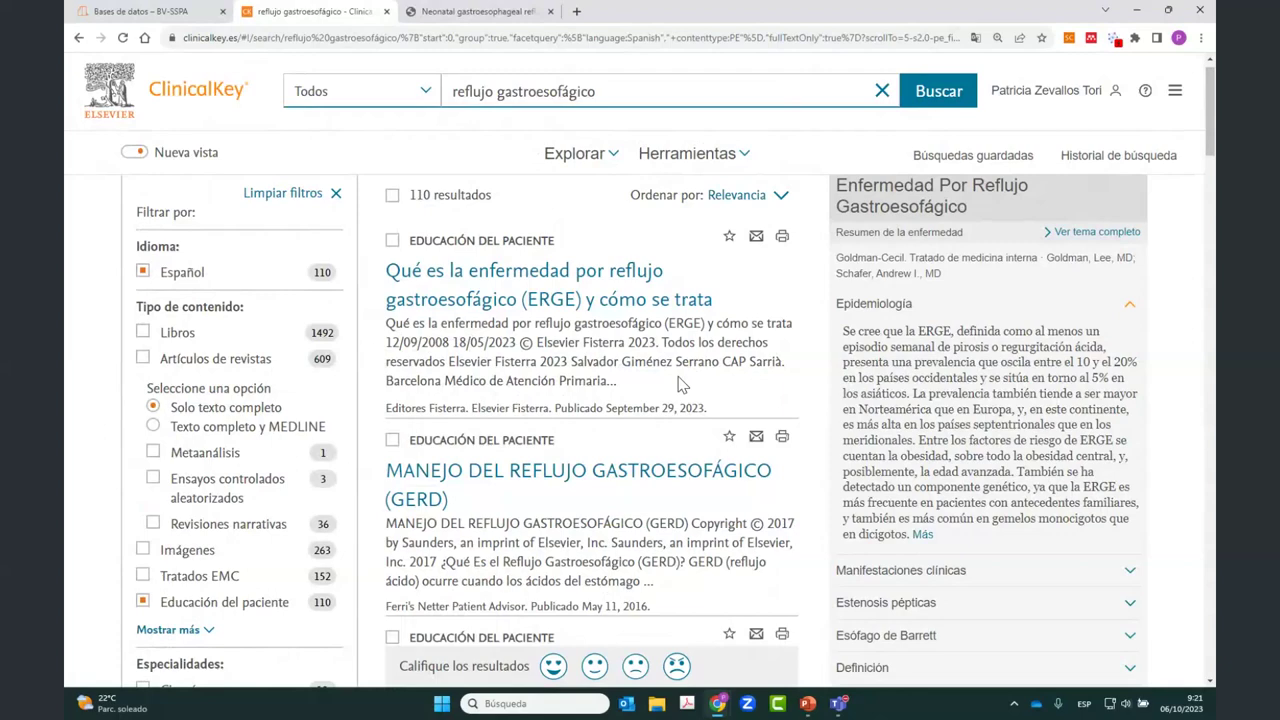
scroll(677, 384, down, 2)
scroll(680, 384, down, 1)
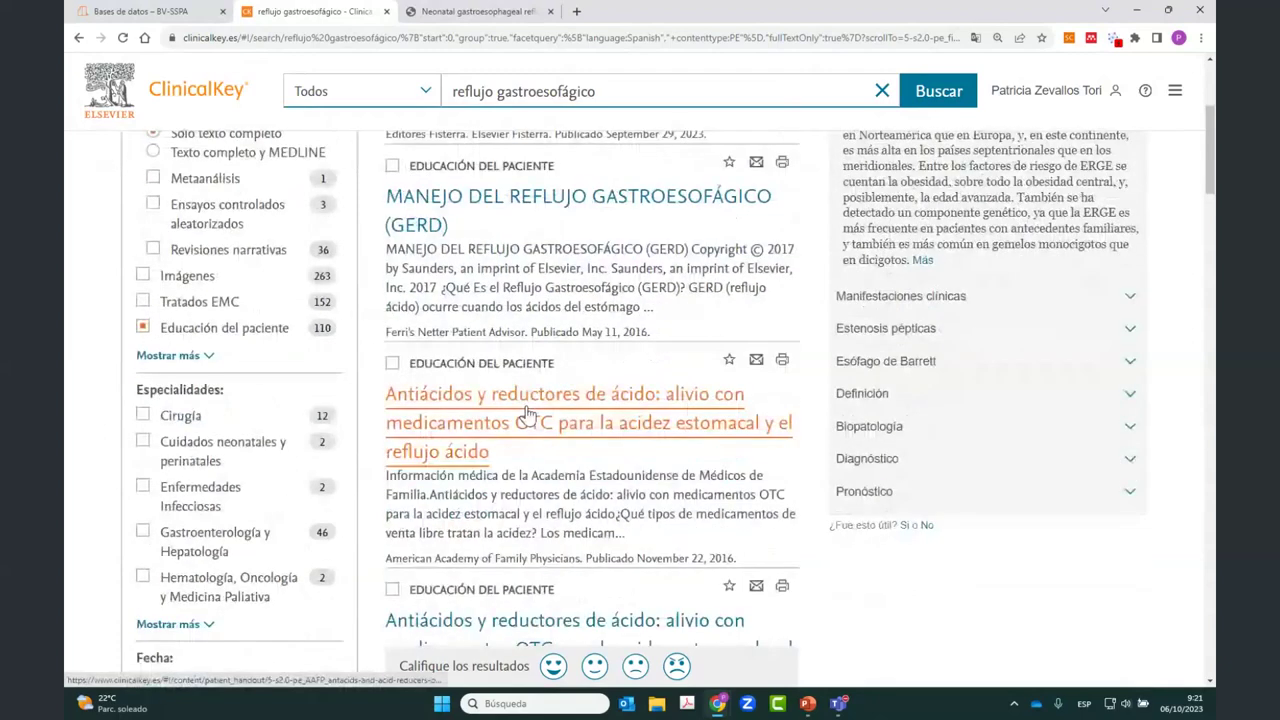
scroll(586, 421, down, 2)
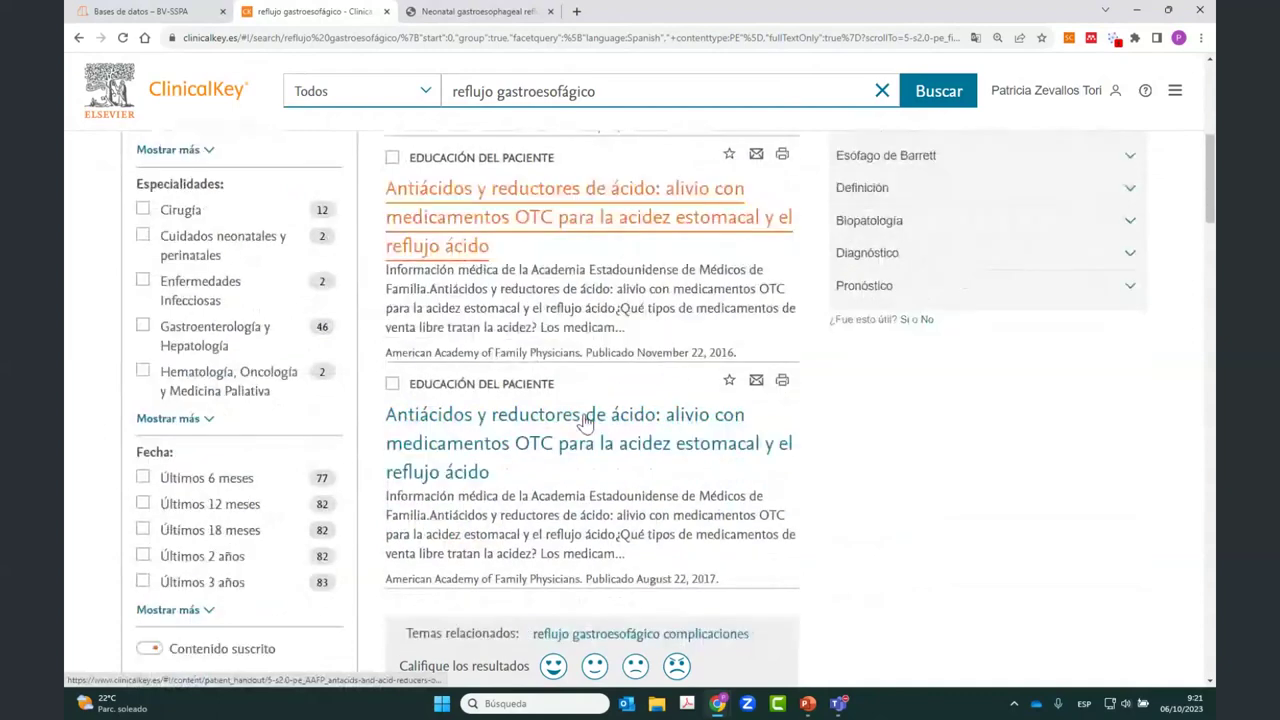
scroll(437, 462, down, 2)
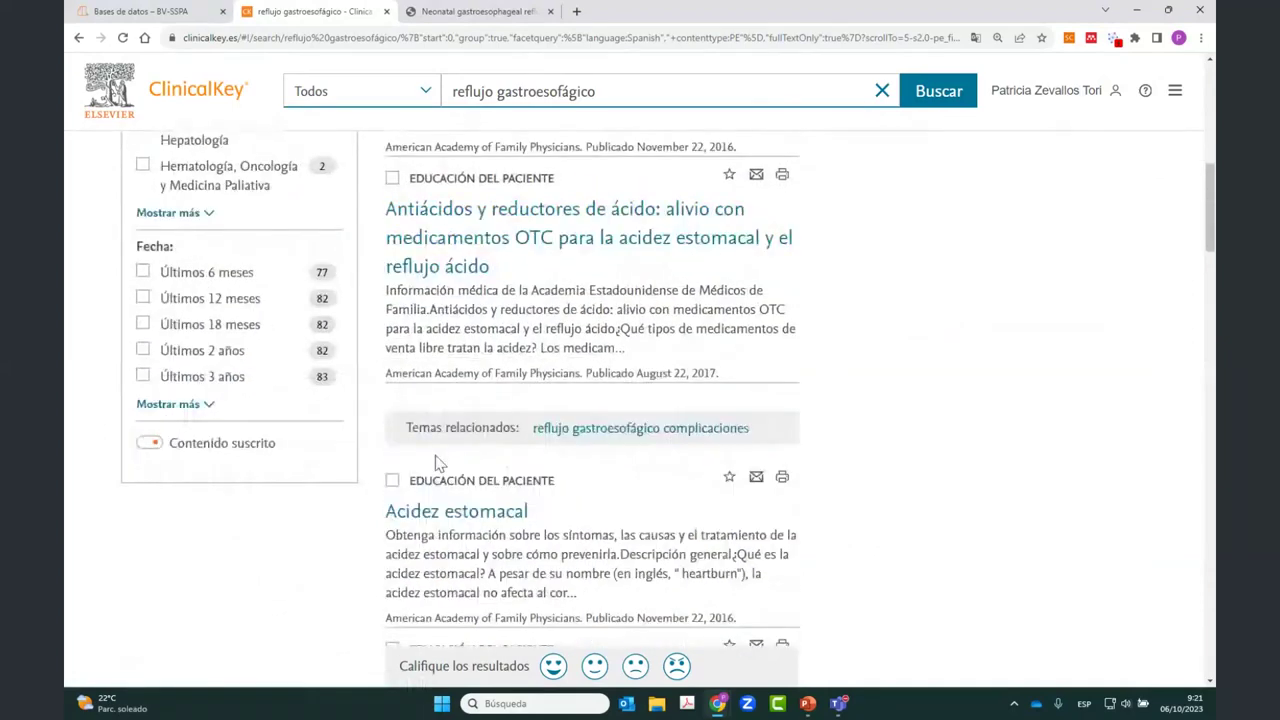
scroll(440, 458, down, 2)
scroll(442, 455, down, 2)
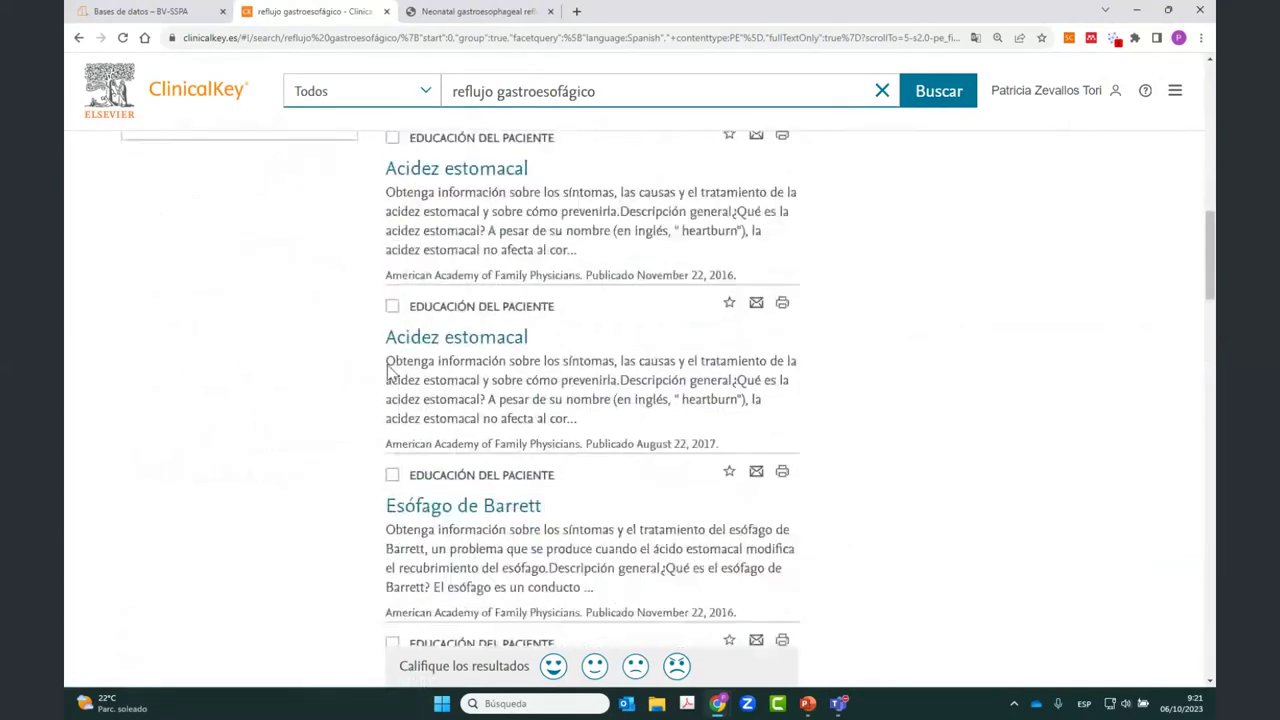
scroll(390, 372, down, 2)
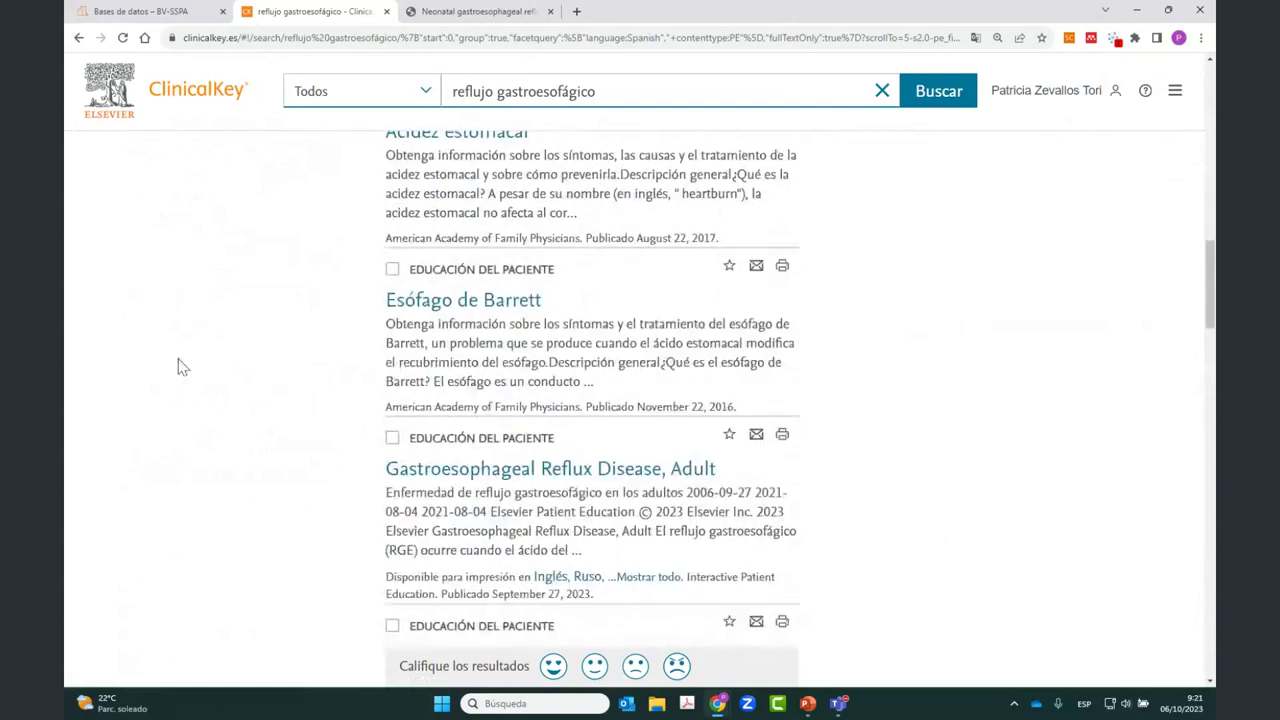
scroll(181, 367, down, 2)
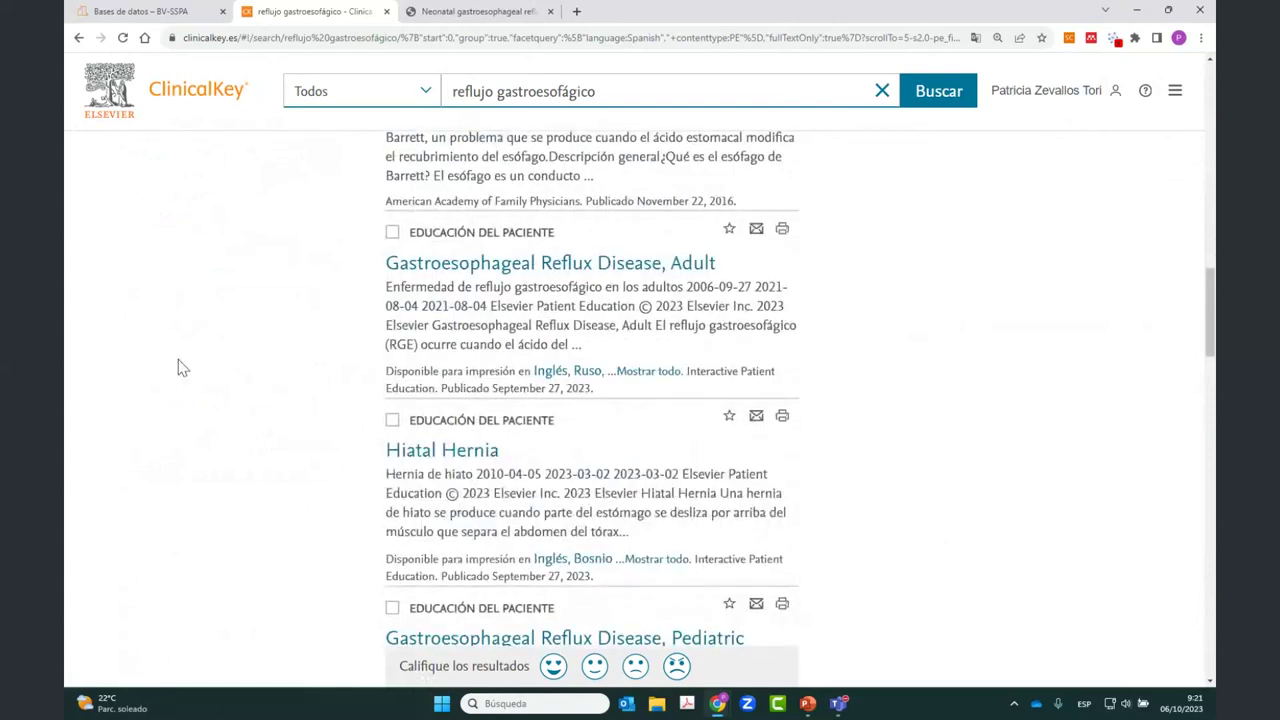
scroll(178, 368, up, 2)
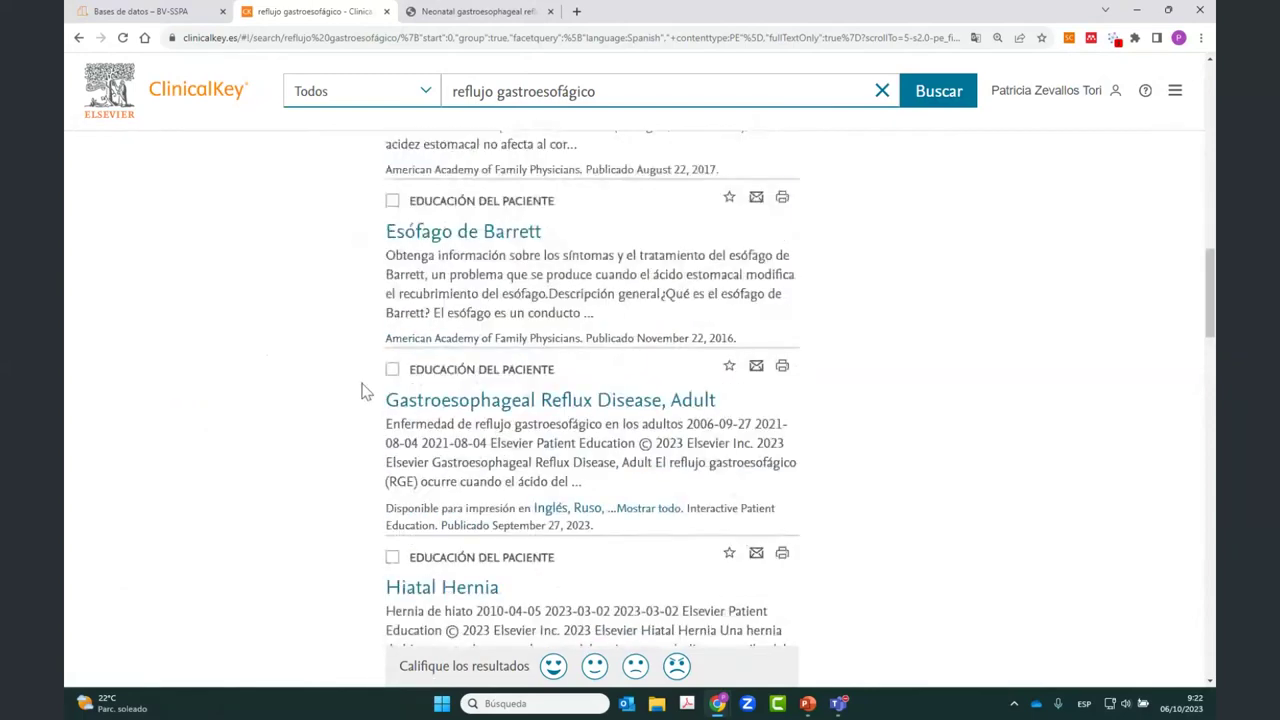
scroll(321, 367, down, 2)
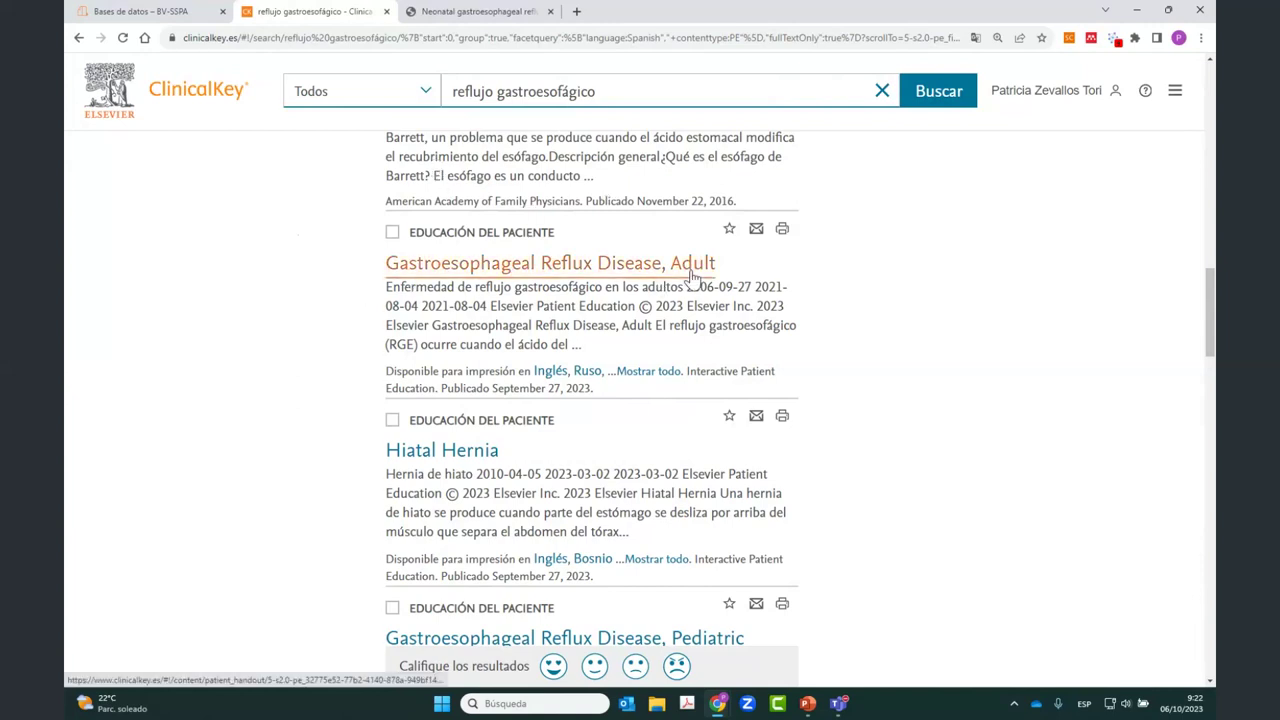
click(648, 371)
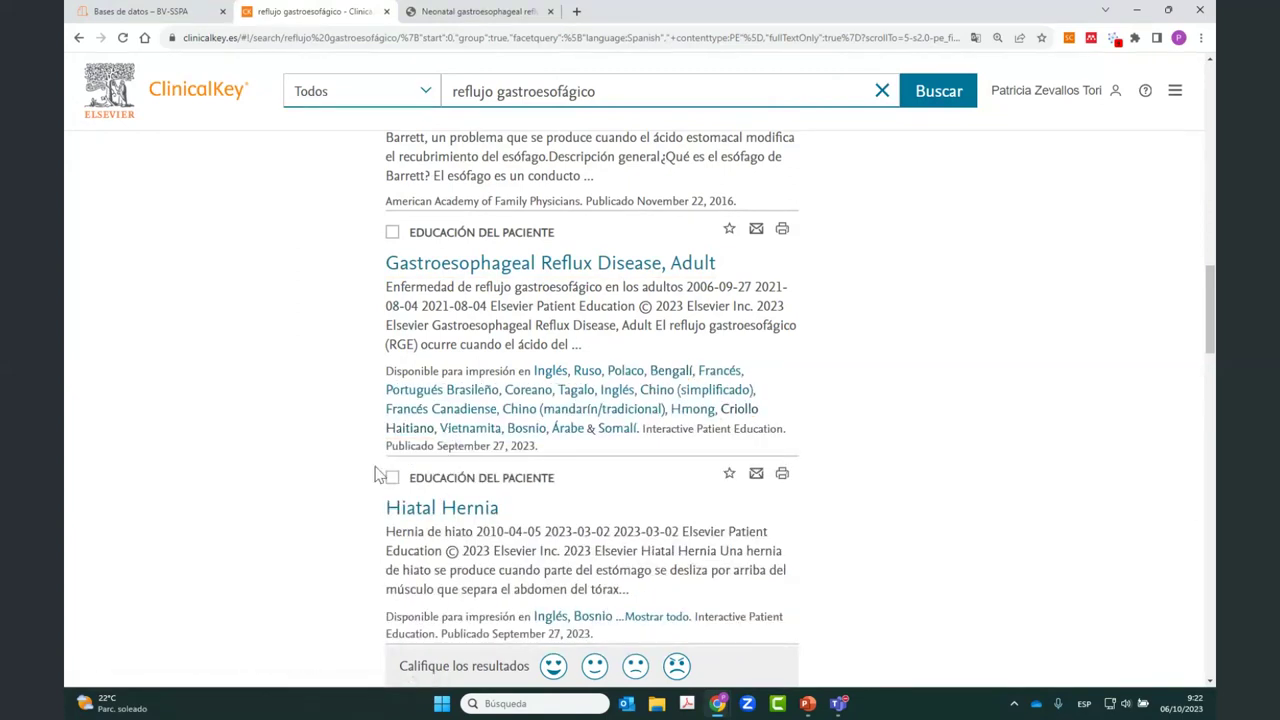
Step: Open the Gastroesophageal Reflux Disease, Adult handout, check its last revised date, and go to Imprimir
click(463, 278)
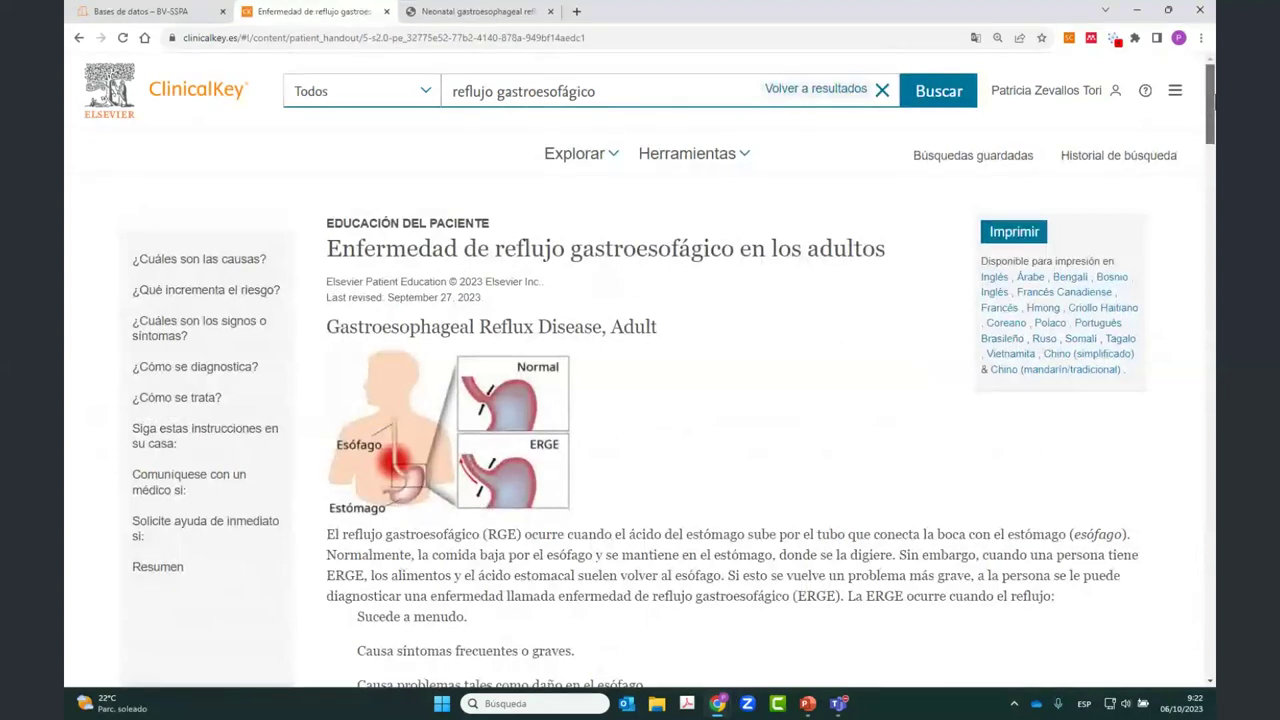
drag(1210, 100, 1210, 96)
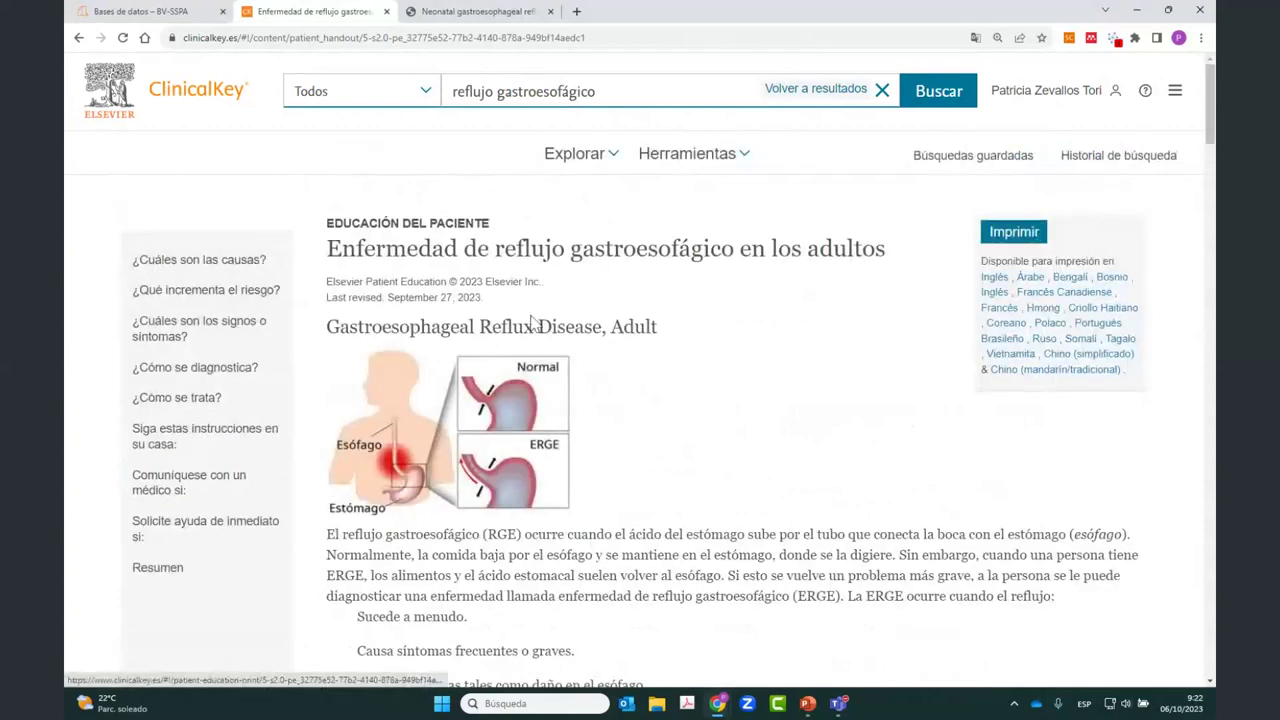
drag(485, 298, 327, 299)
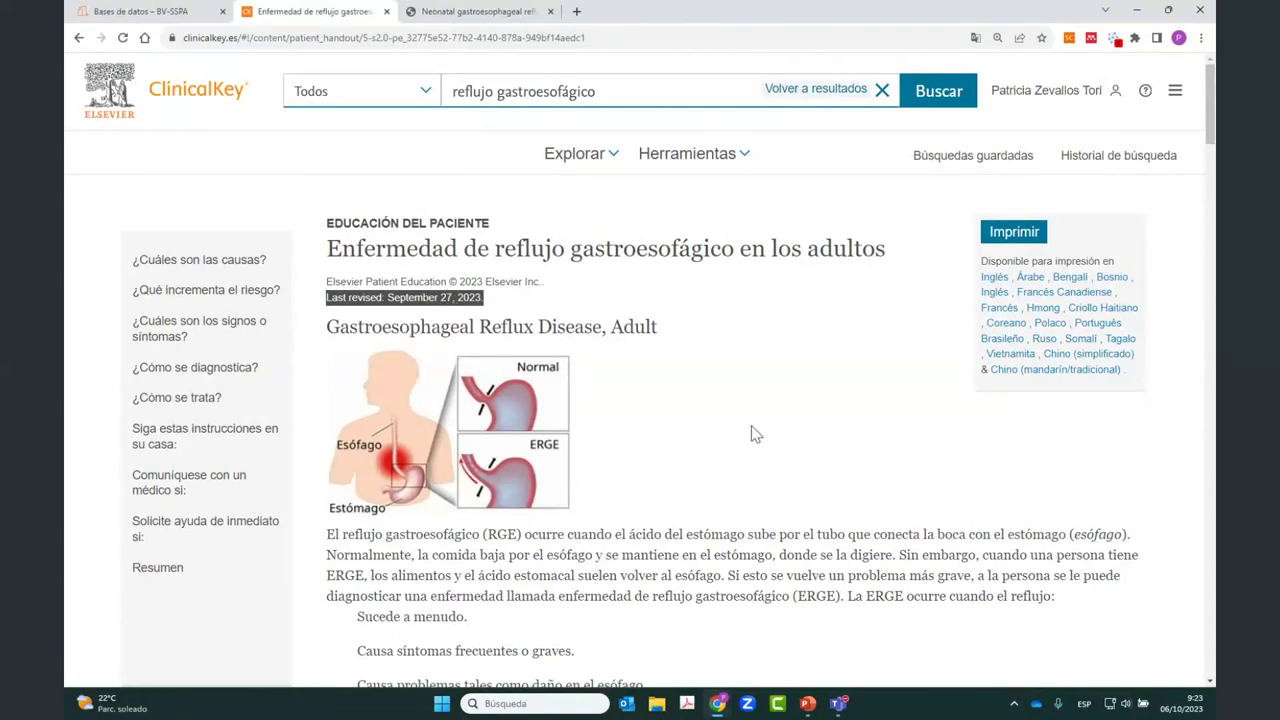
click(755, 434)
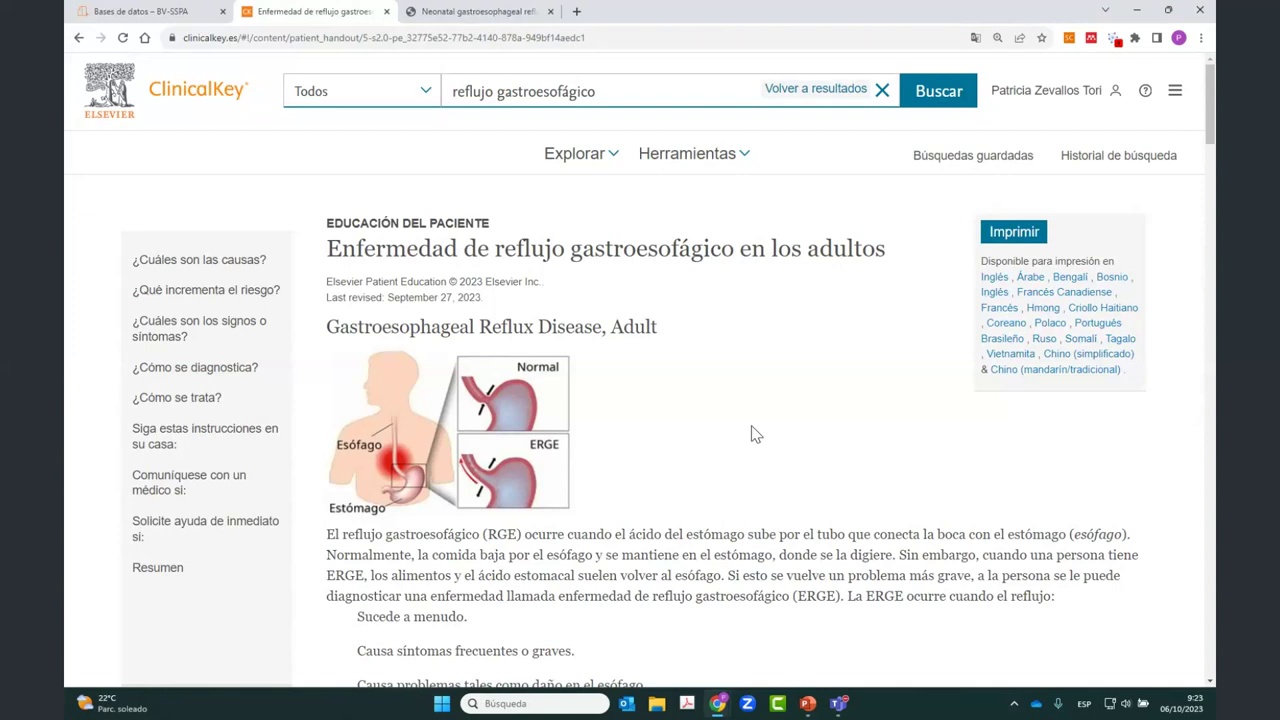
click(1015, 231)
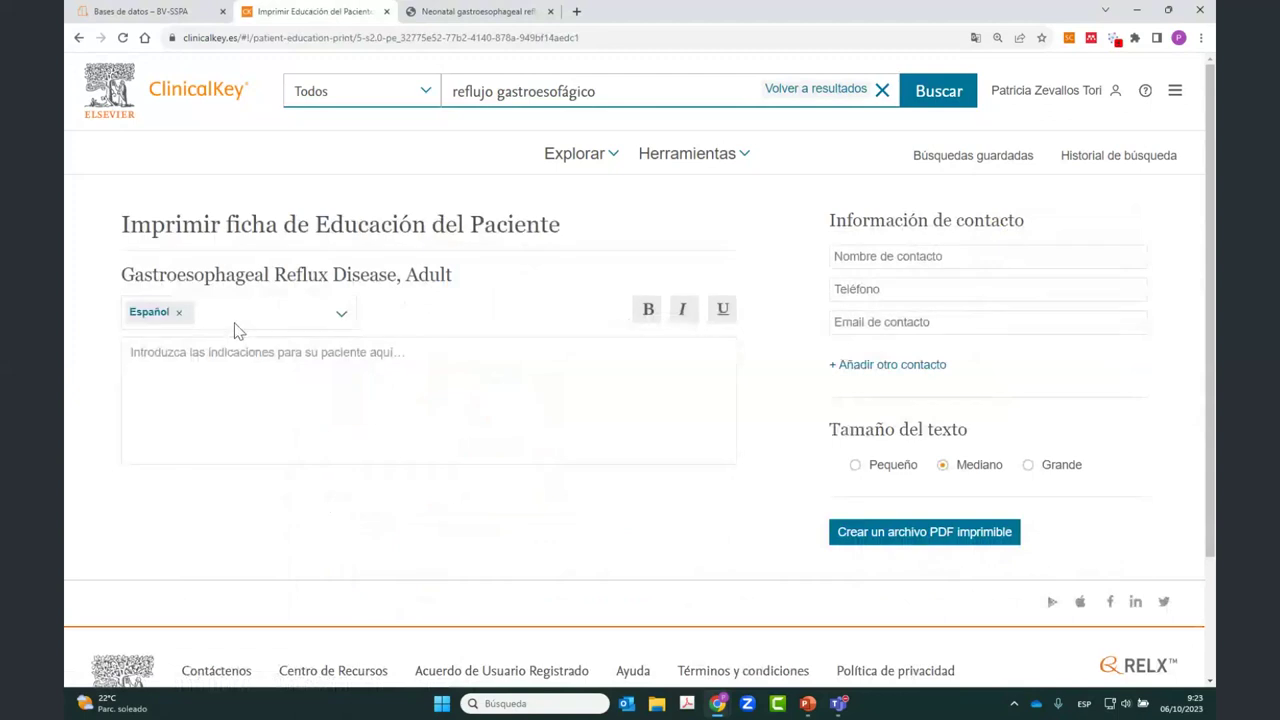
Step: Write the patient note 'Lea esta información y si tiene alguna duda, contáctenos'
click(158, 369)
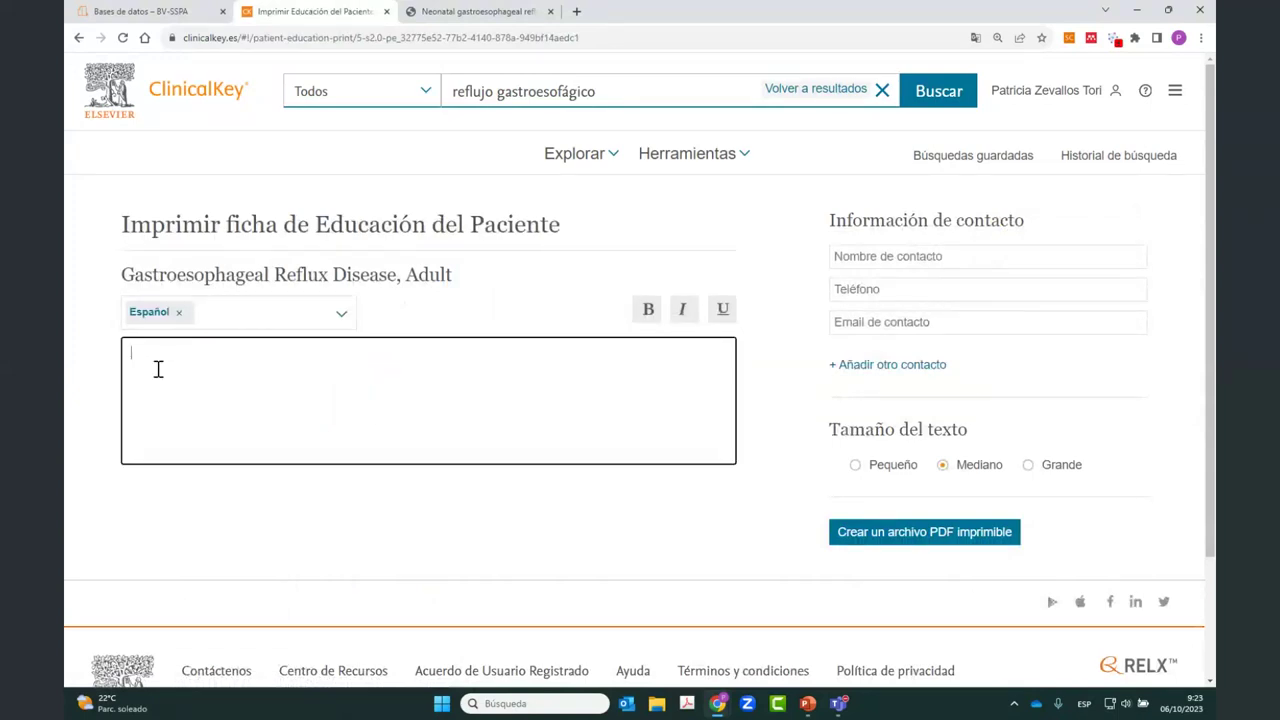
text(Lea esta información)
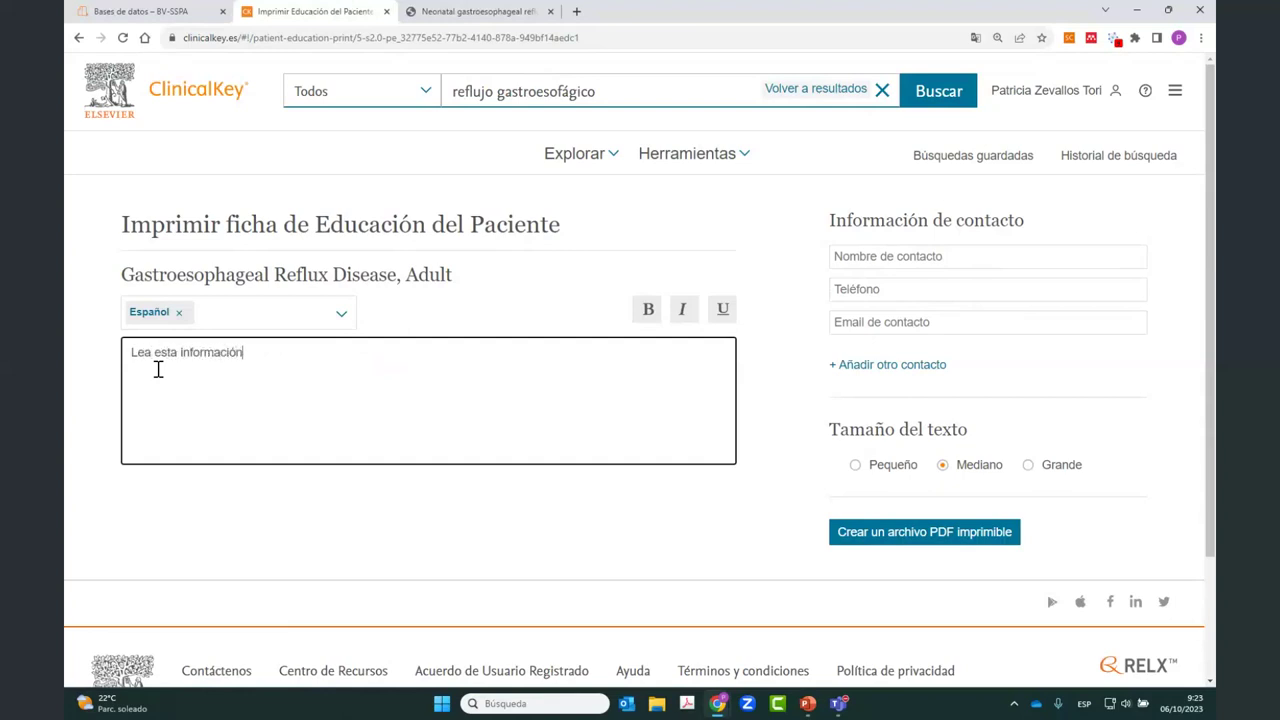
text( y si tiene alguna duda, co)
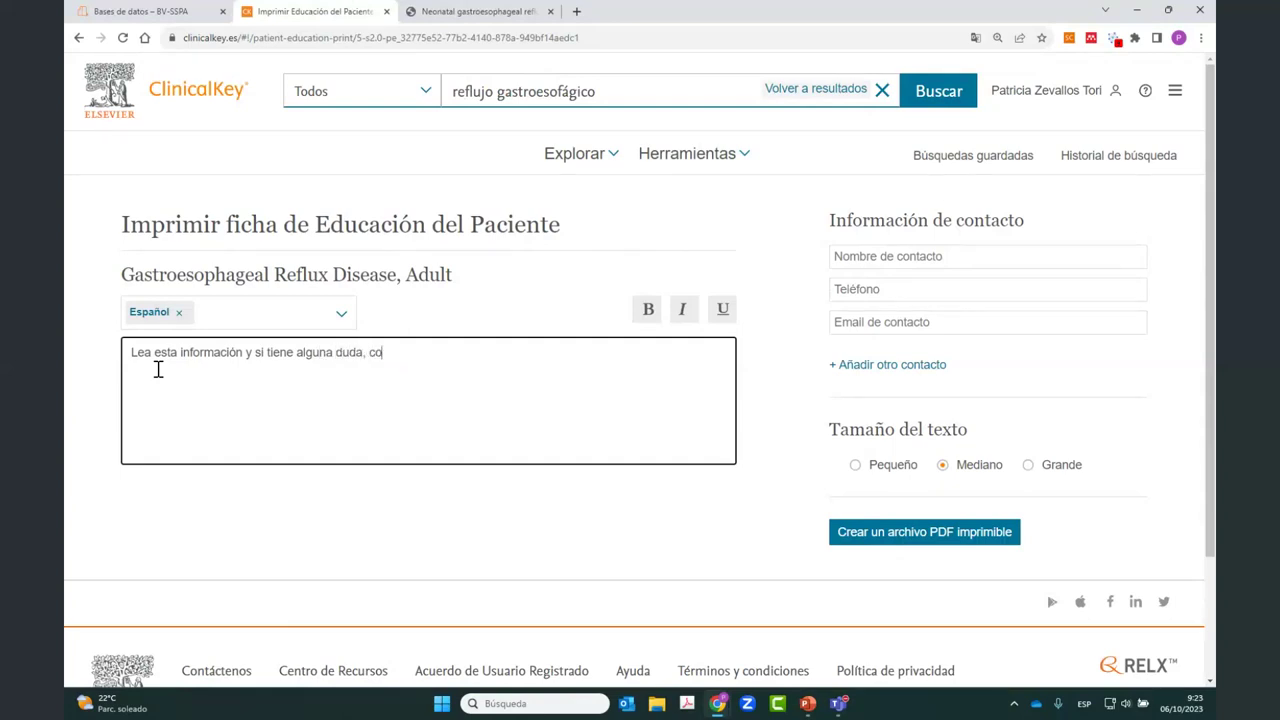
text(nta)
key(BackSpace)
text(áctenos)
Step: Enter the contact's name and phone number, add a second contact slot, and create the printable PDF
click(920, 260)
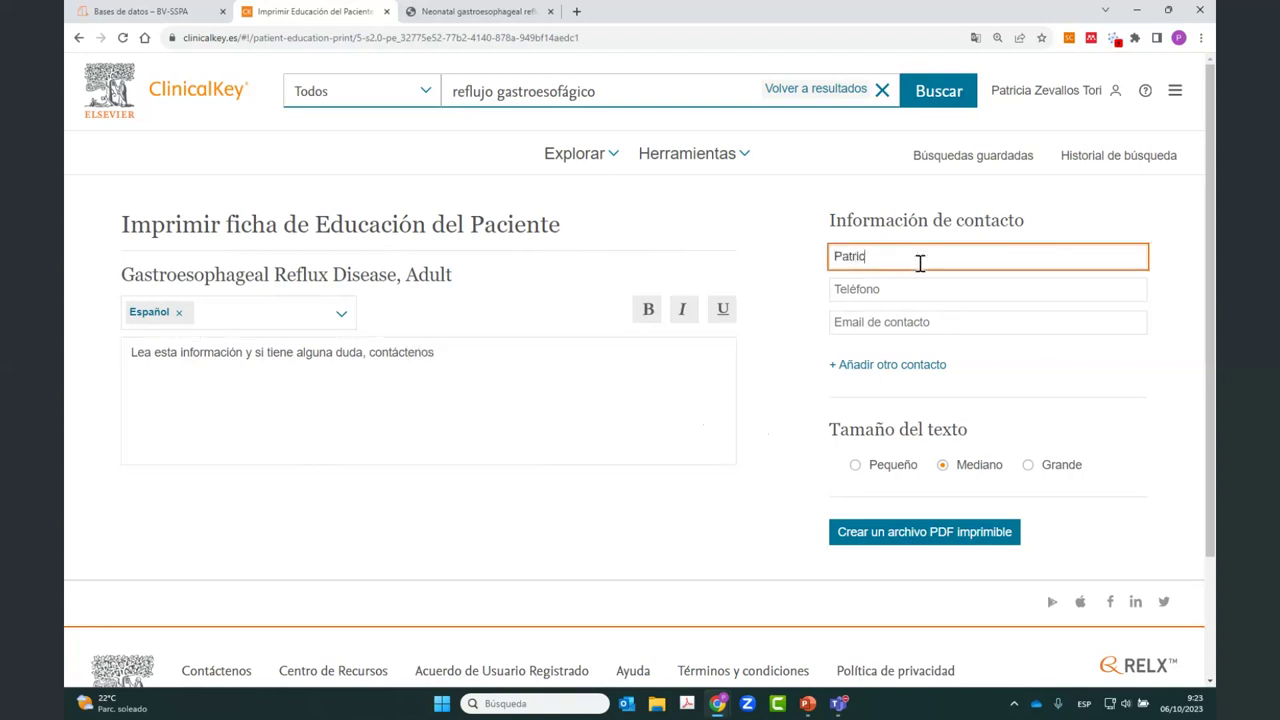
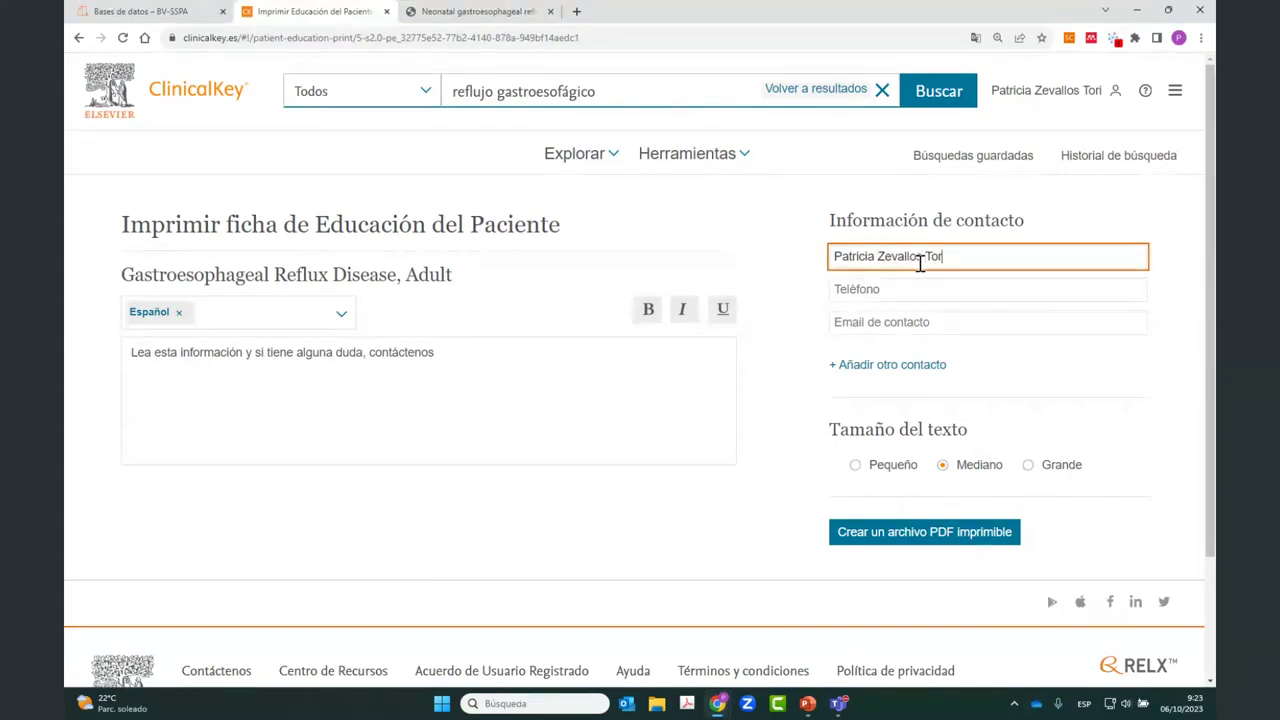
key(Tab)
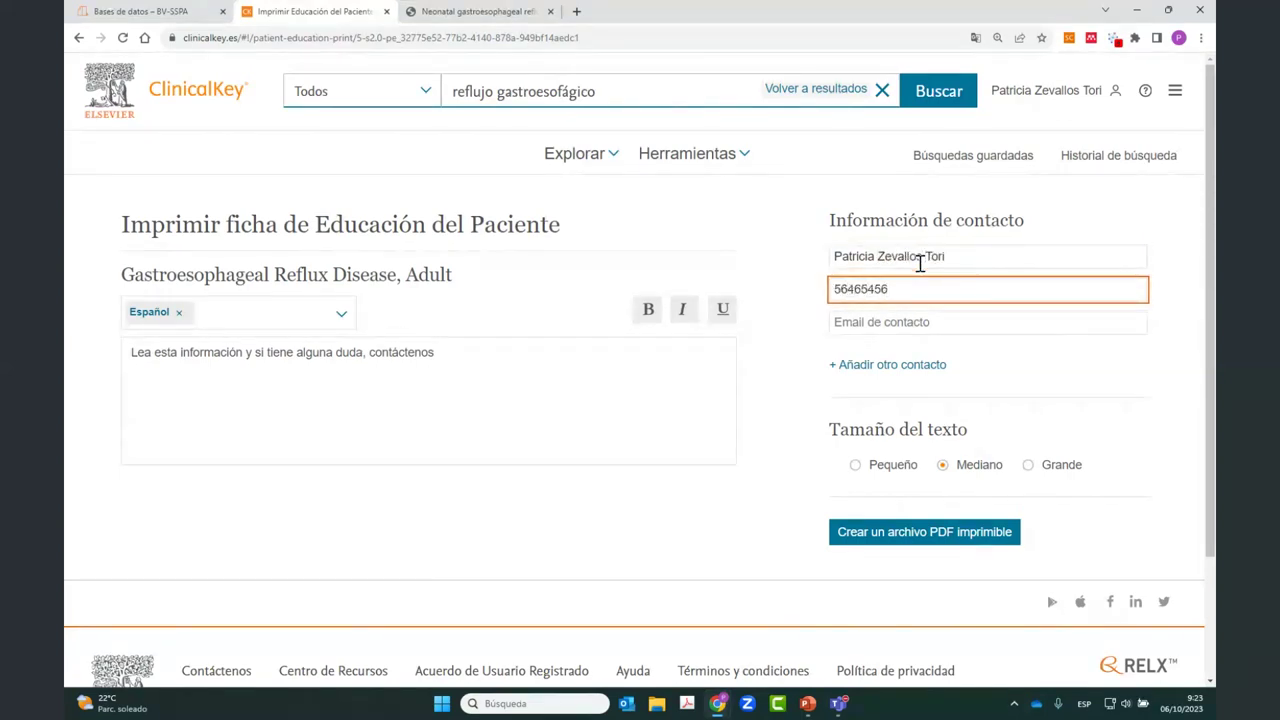
click(896, 322)
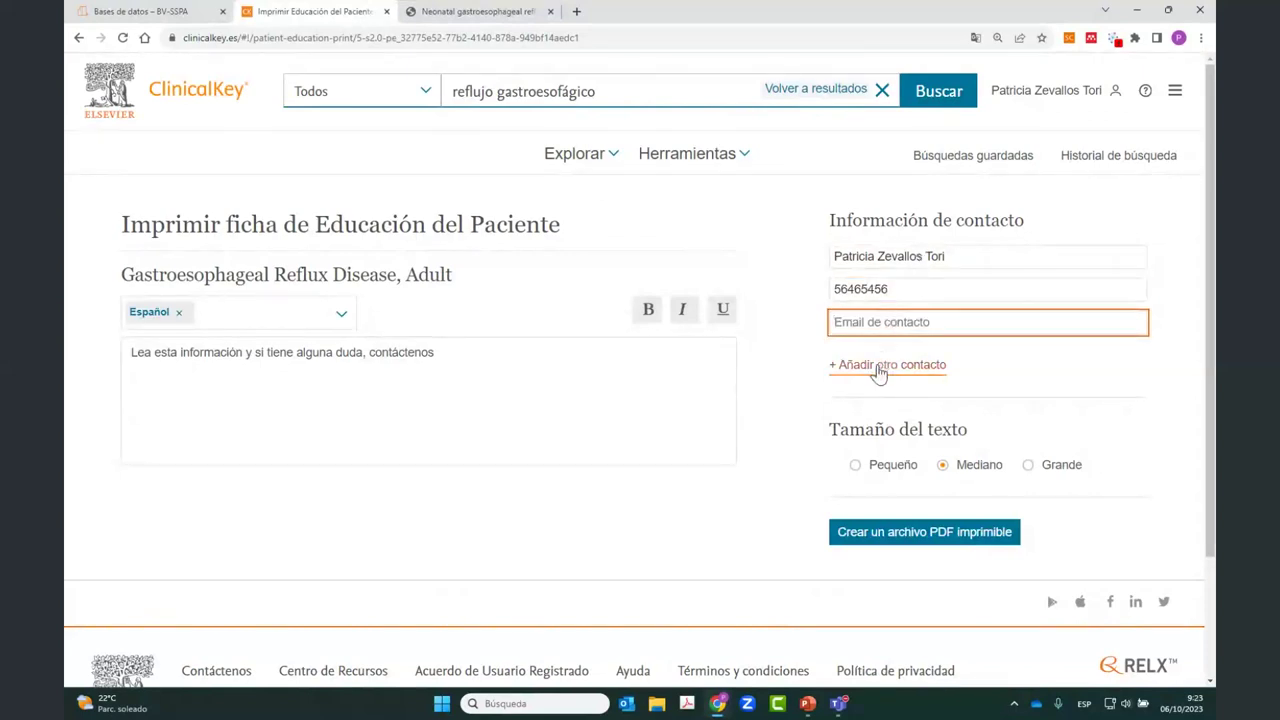
click(878, 366)
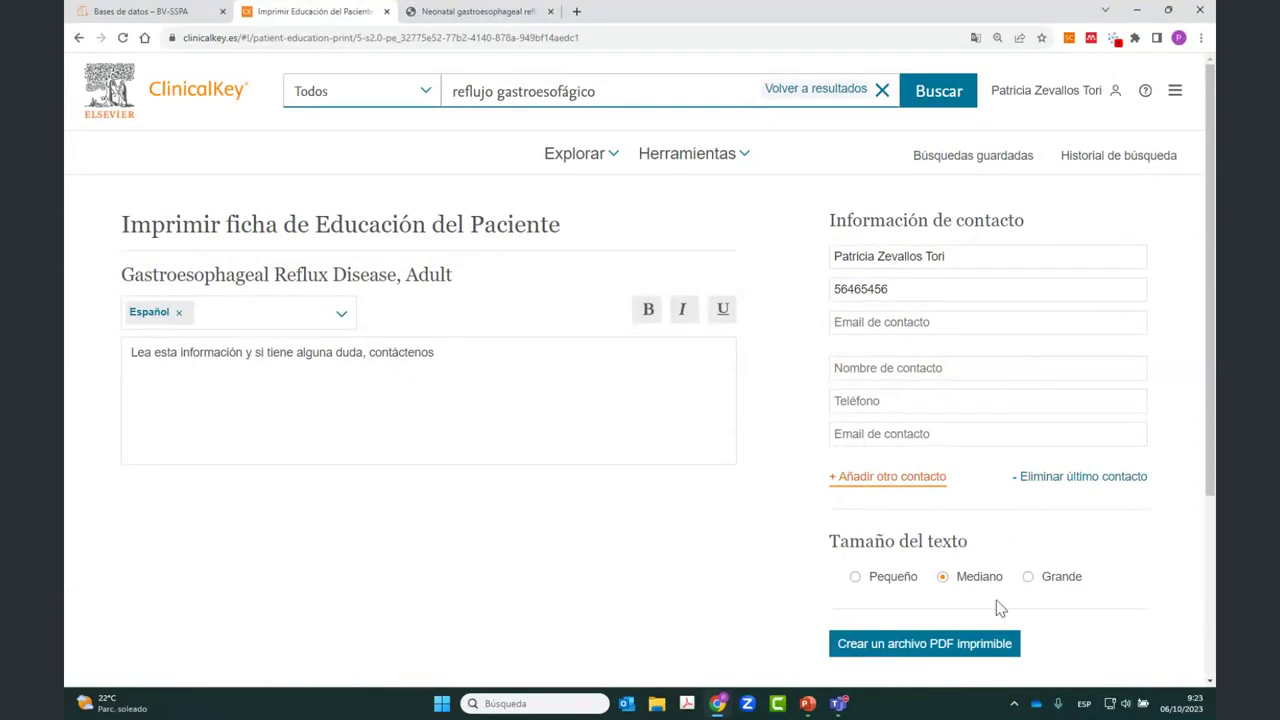
click(907, 651)
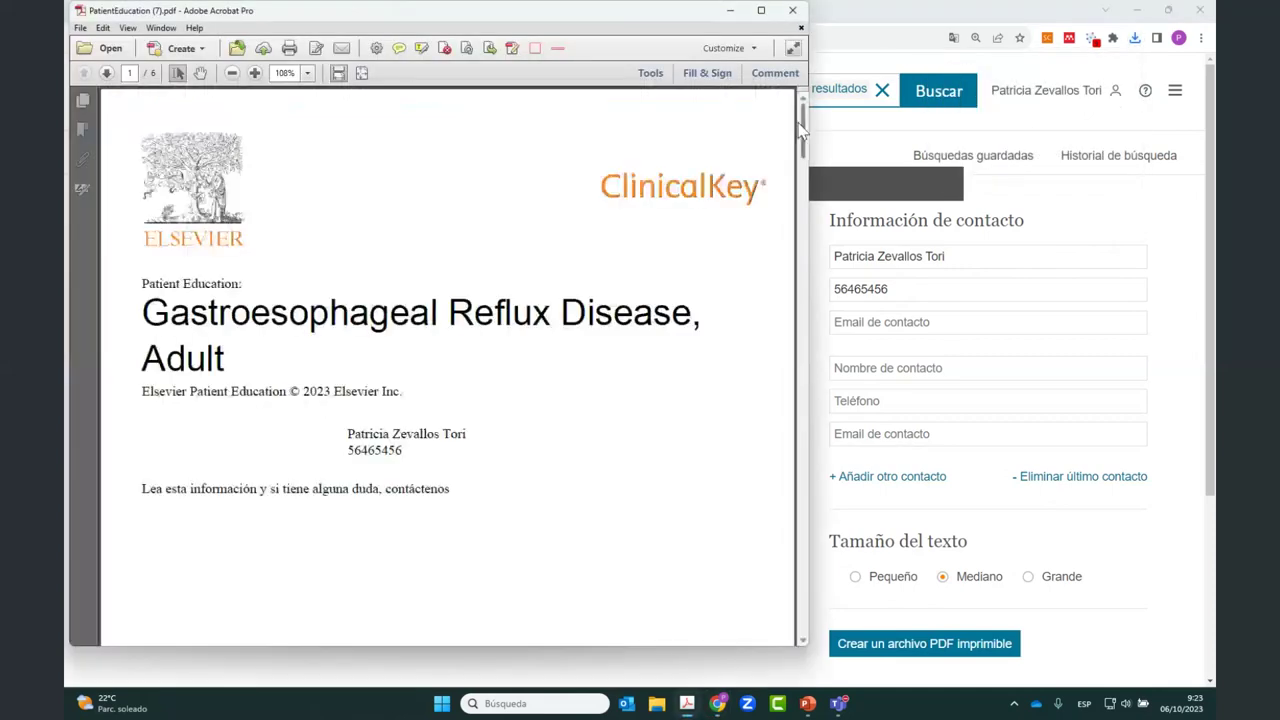
Step: Replace Español with Chino (simplificado) as the handout language and generate the PDF
click(877, 9)
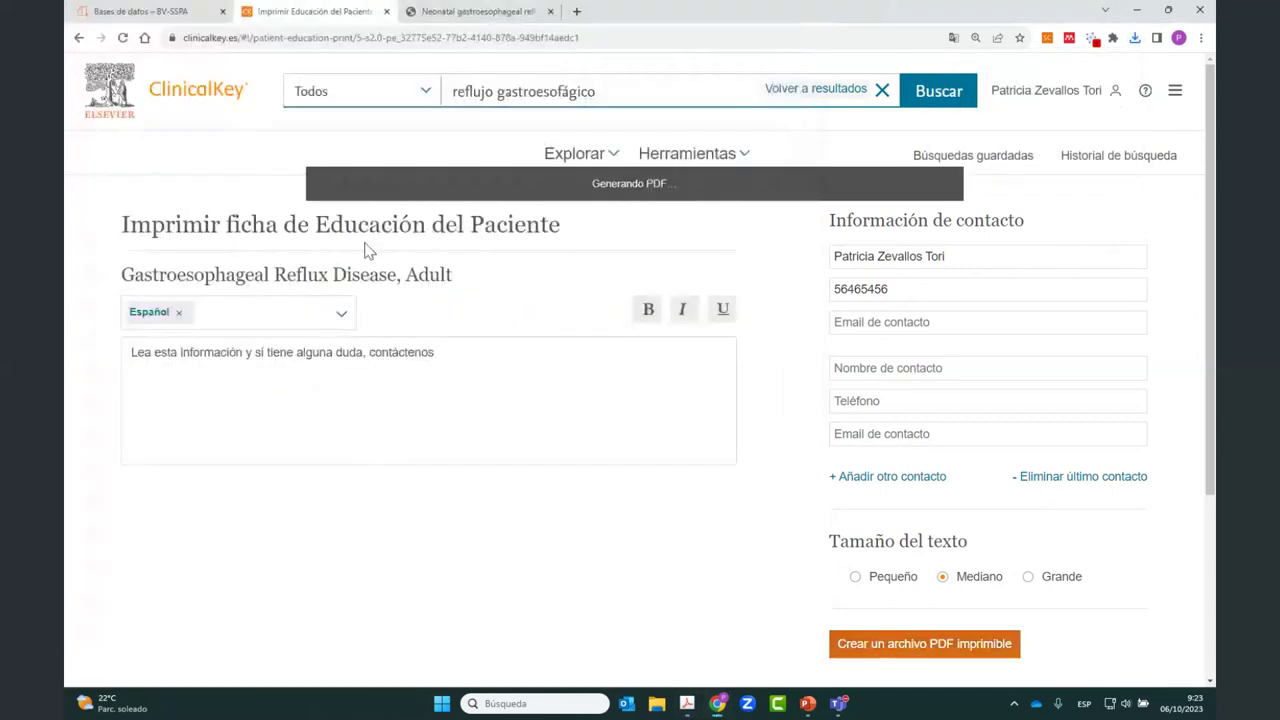
click(180, 316)
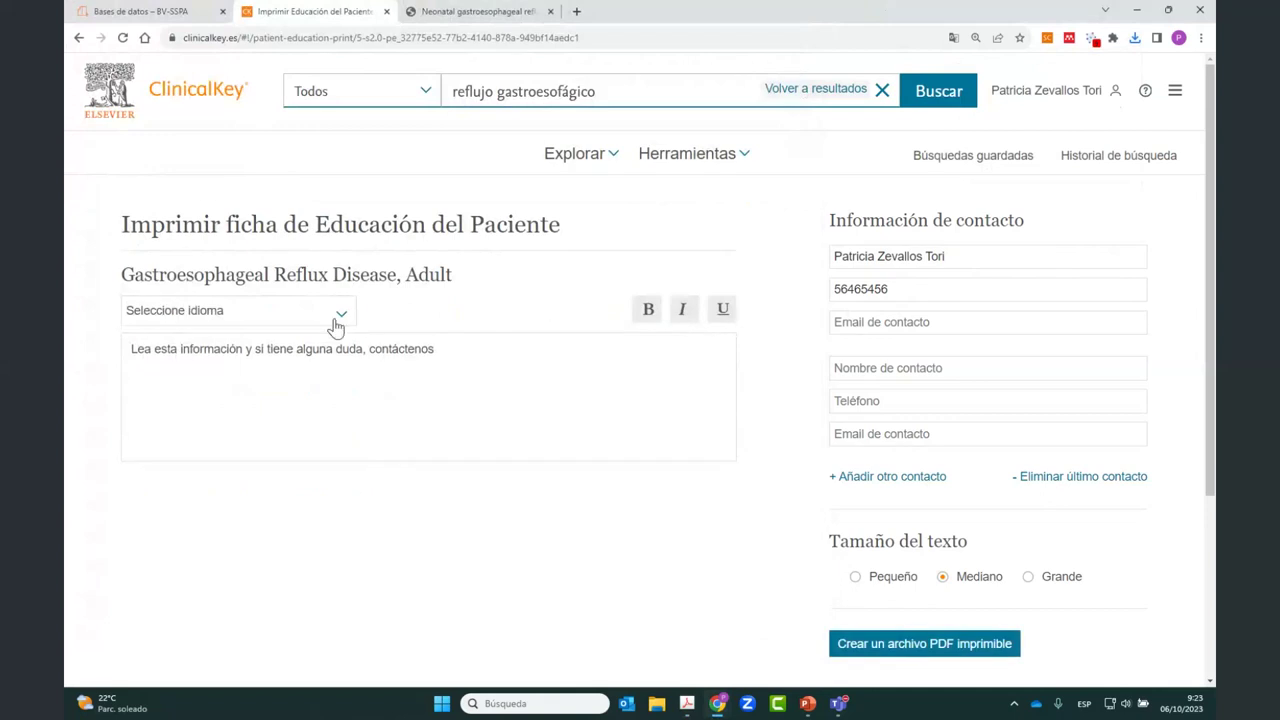
click(338, 322)
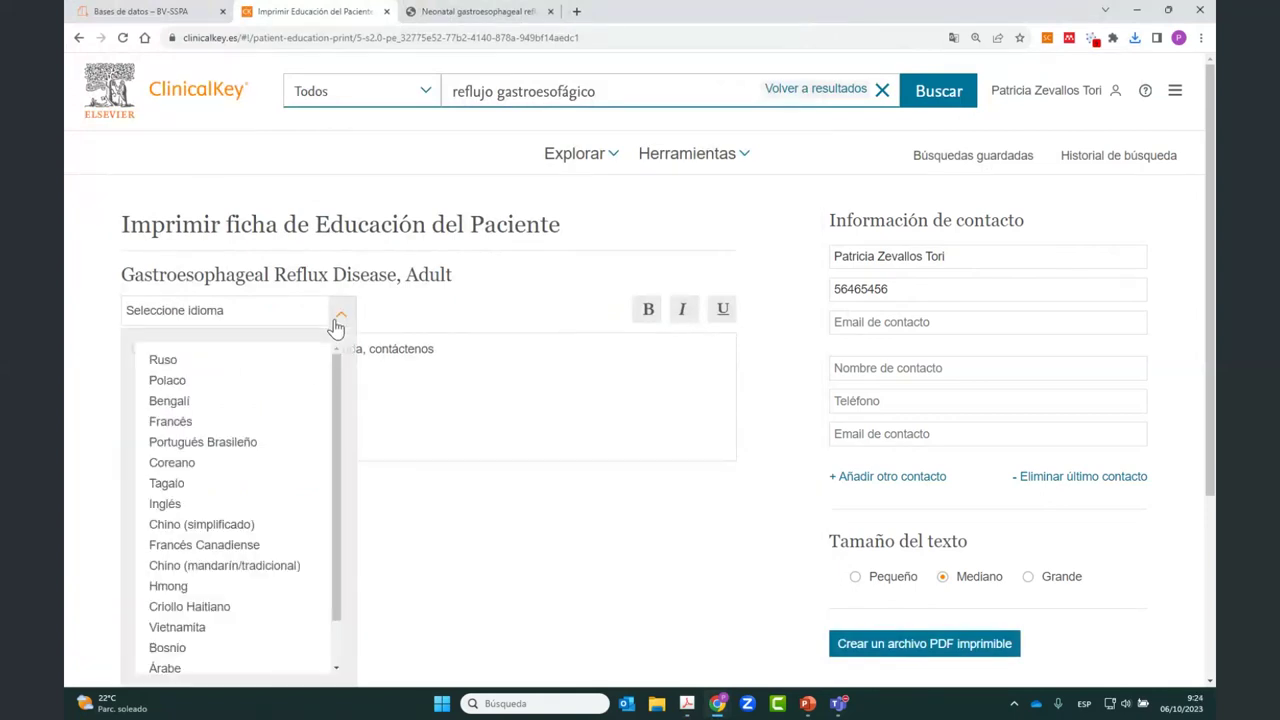
click(197, 526)
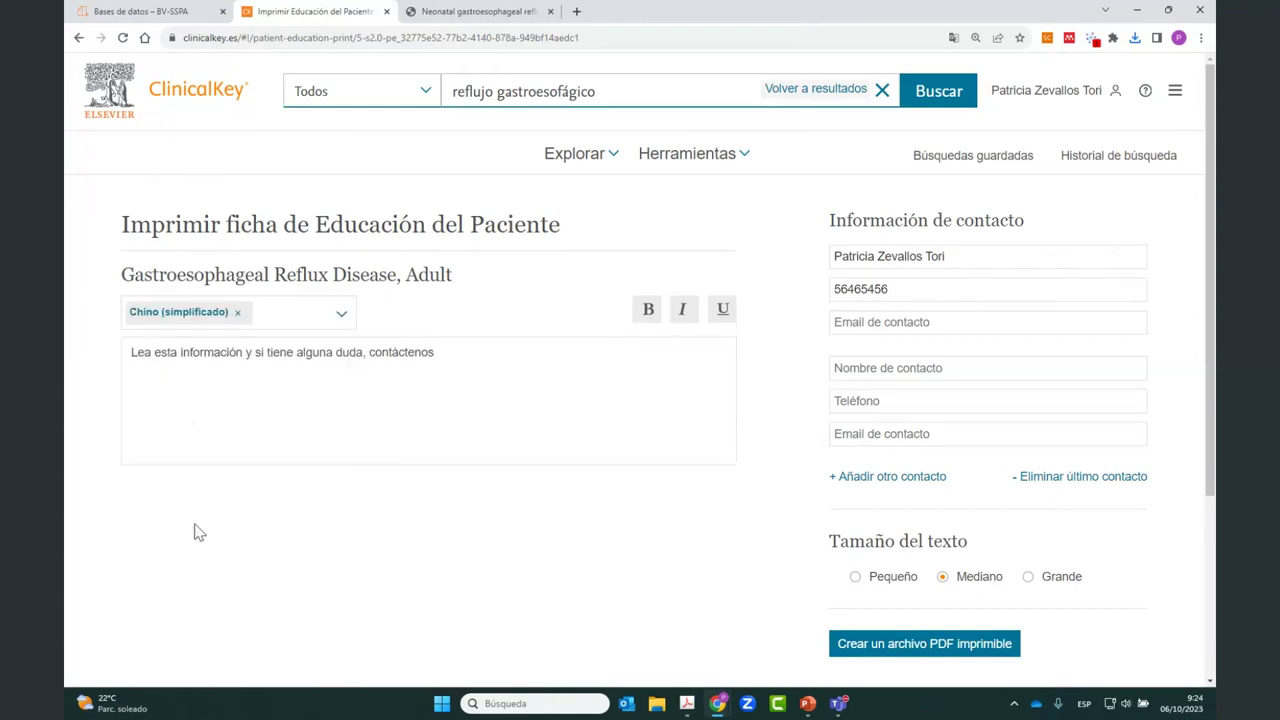
click(900, 645)
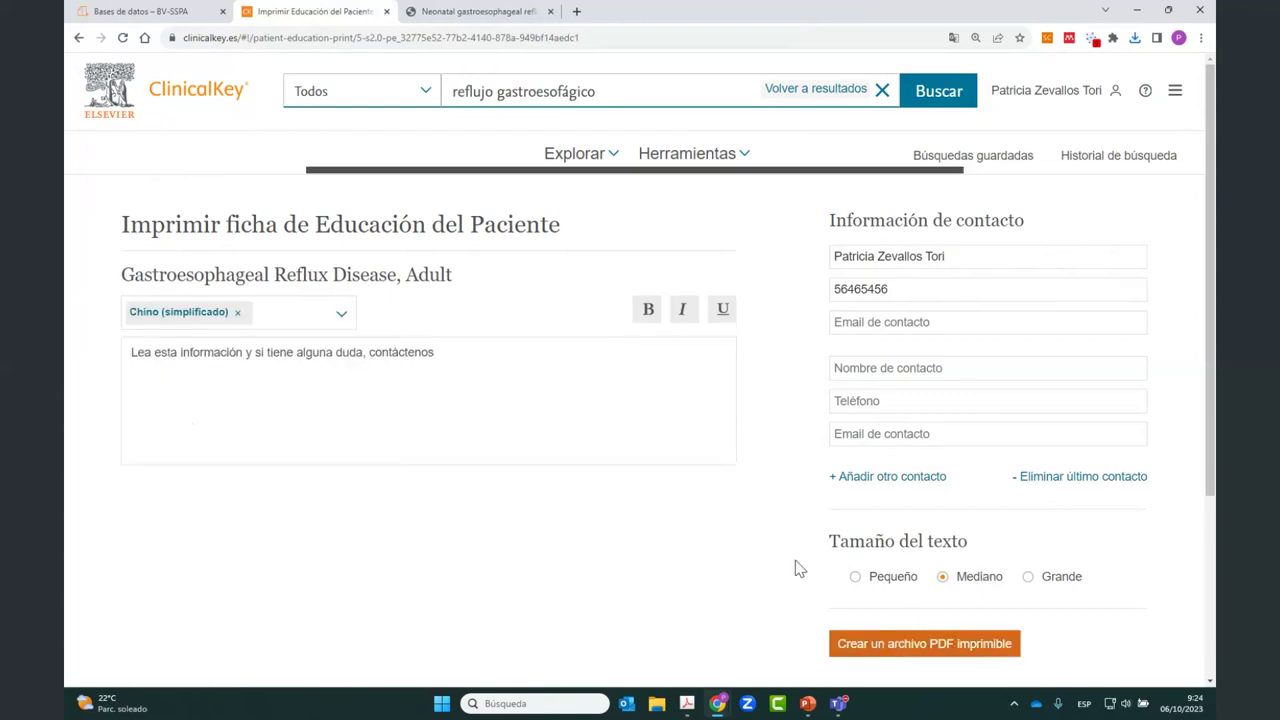
Step: Switch the language to Árabe, regenerate the PDF, and open PatientEducation (7).pdf from downloads
click(237, 312)
click(352, 316)
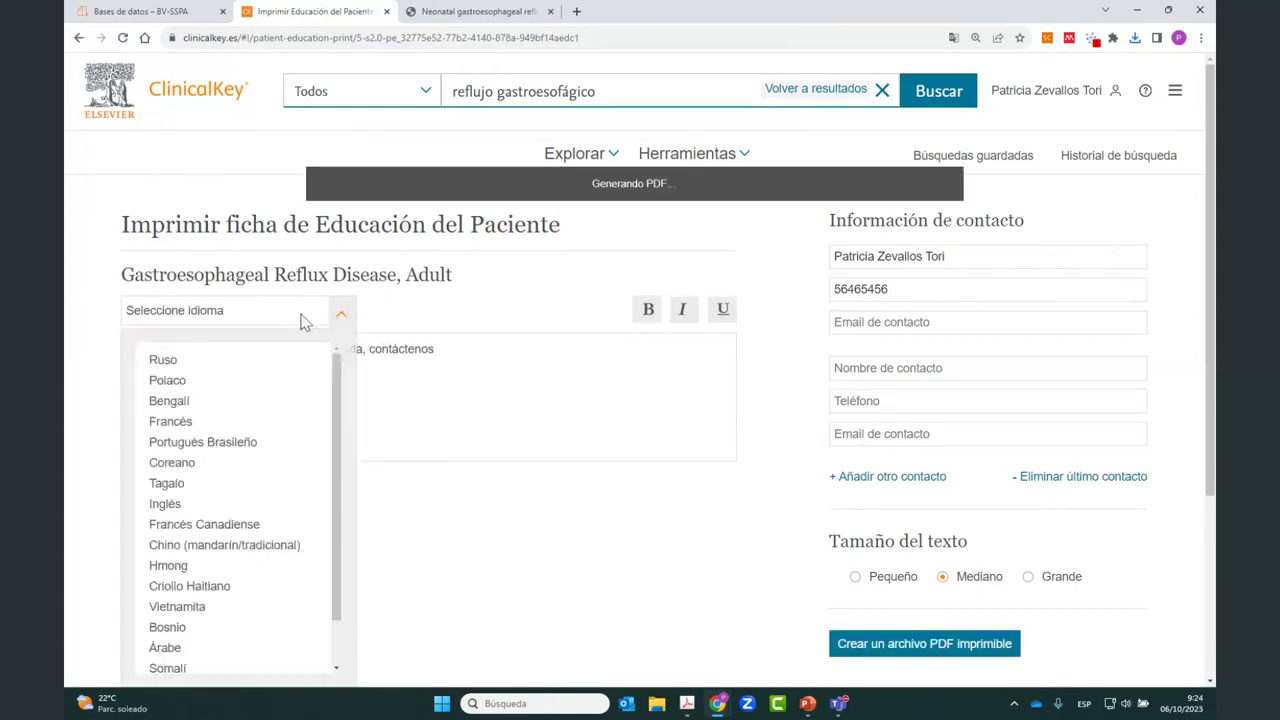
scroll(237, 460, down, 1)
scroll(235, 455, down, 1)
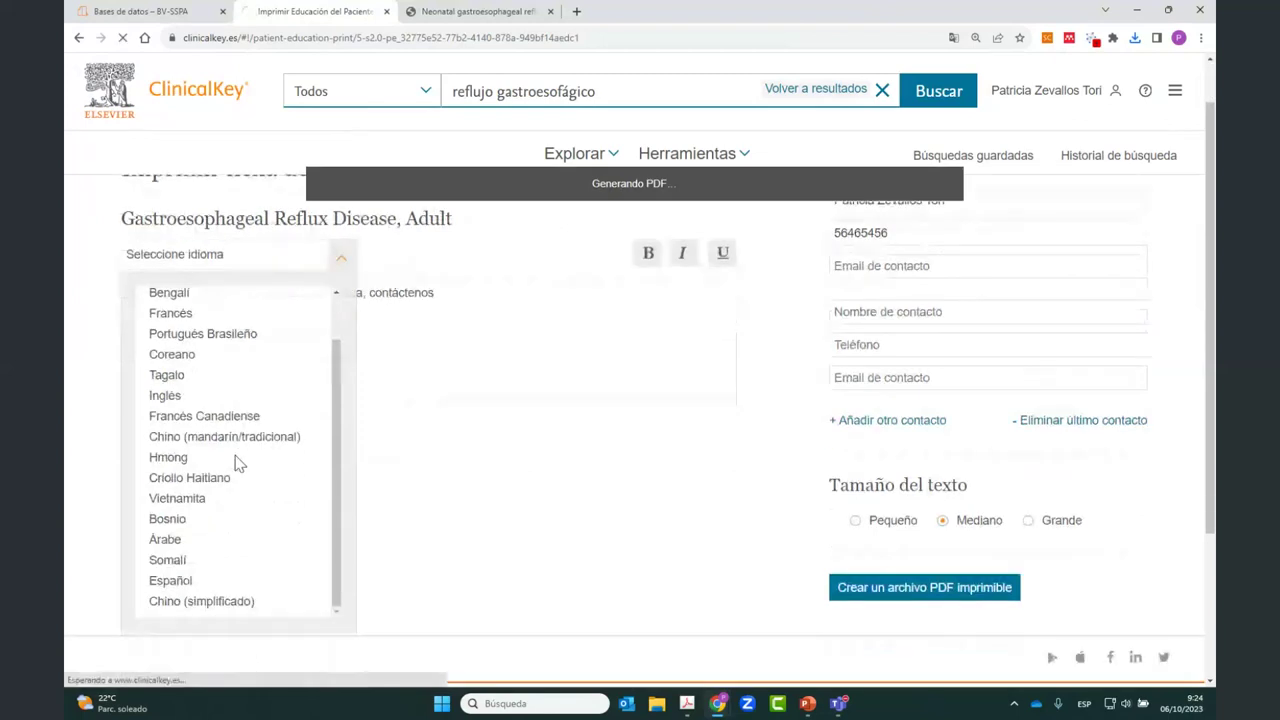
click(166, 527)
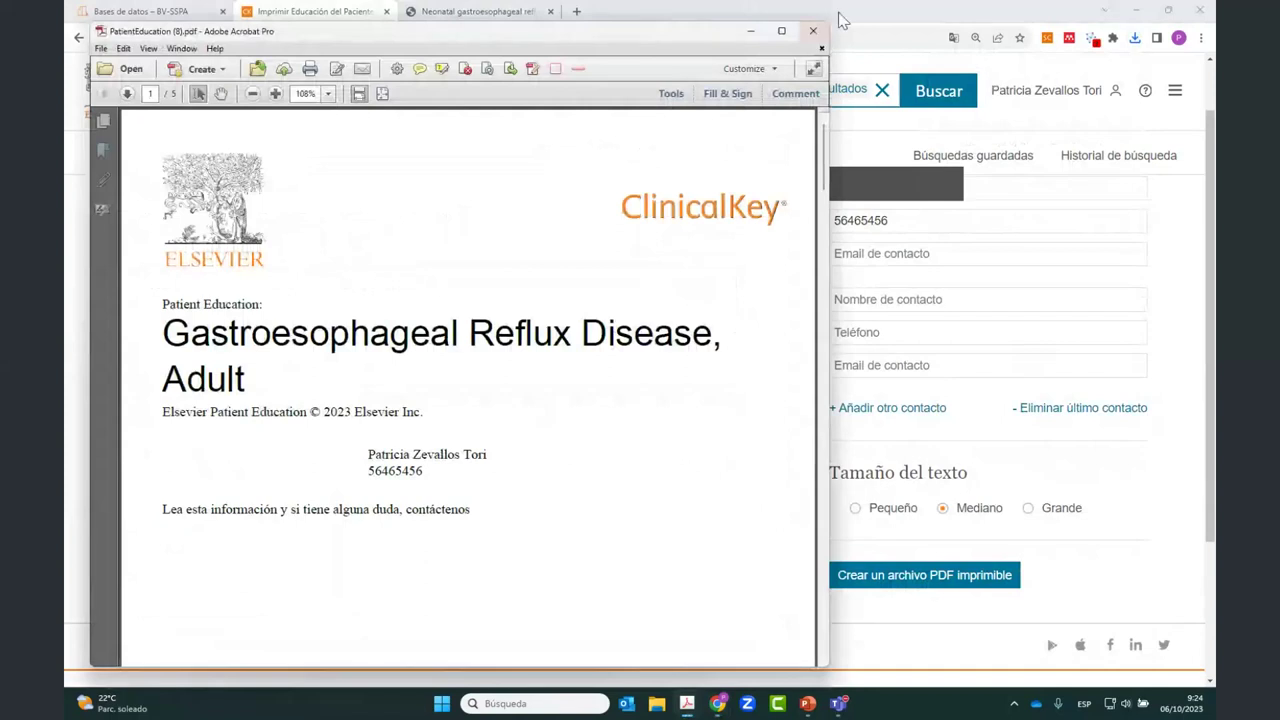
click(813, 31)
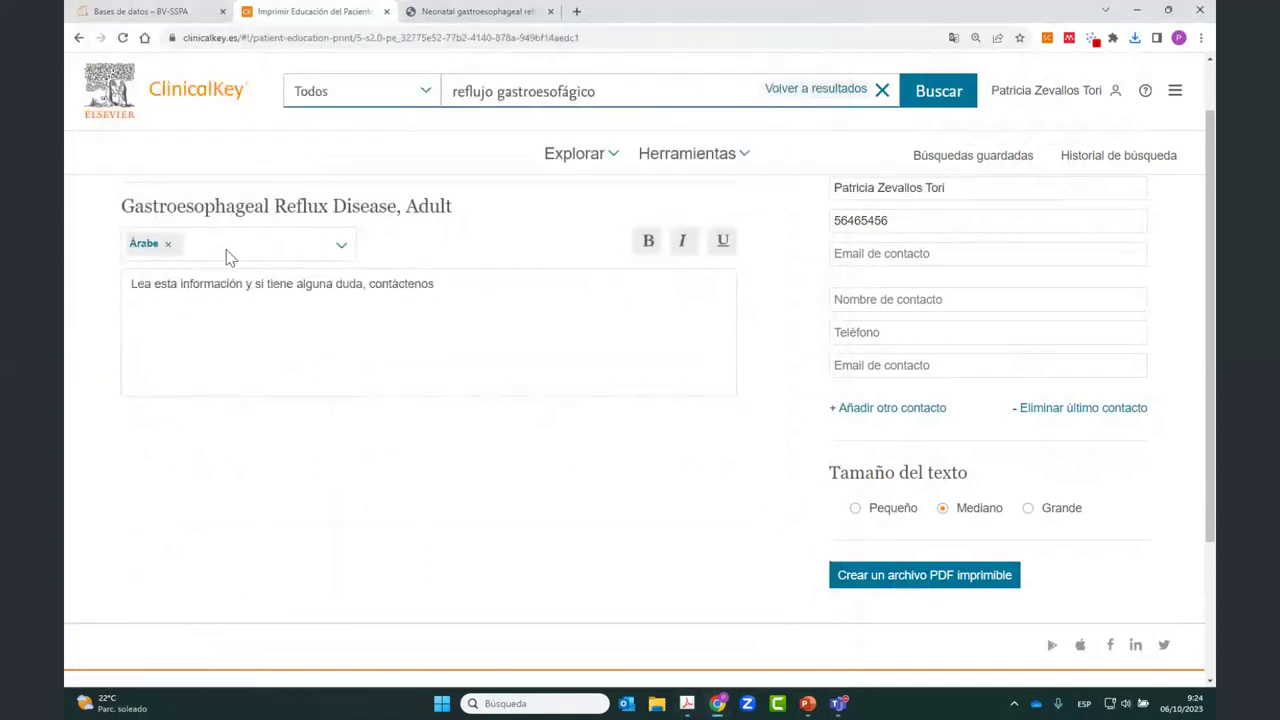
click(928, 578)
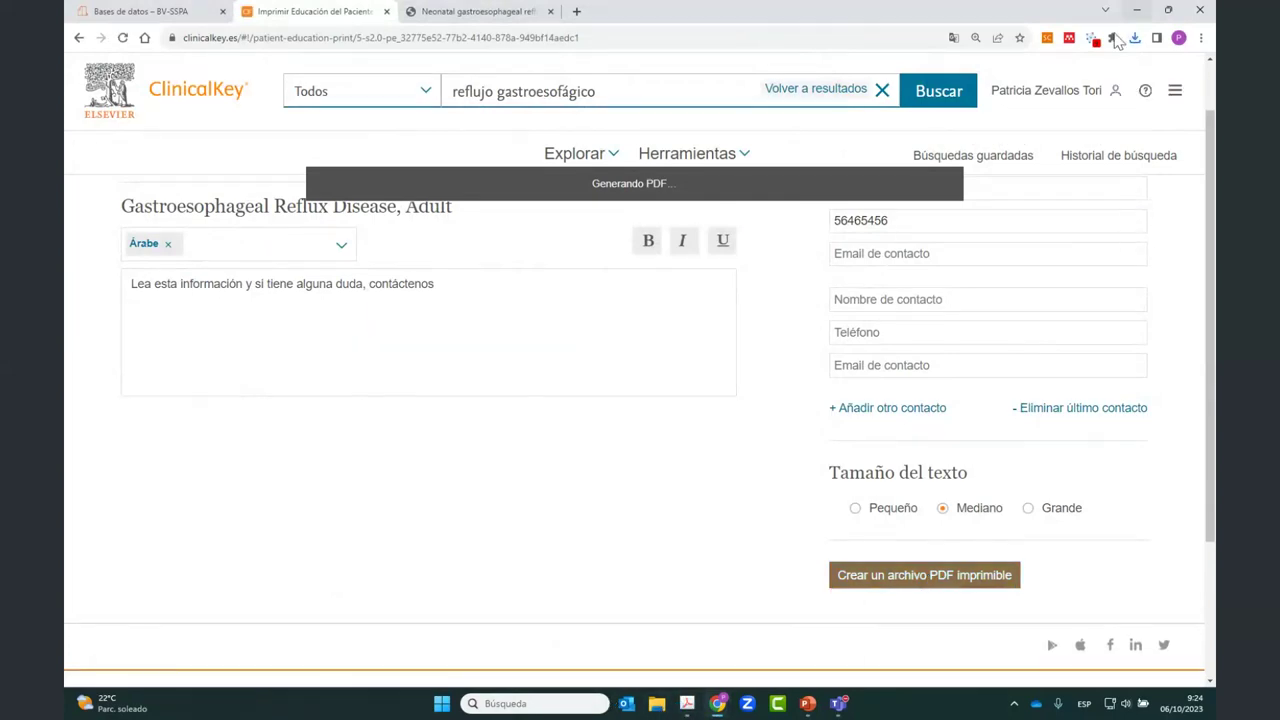
click(1137, 40)
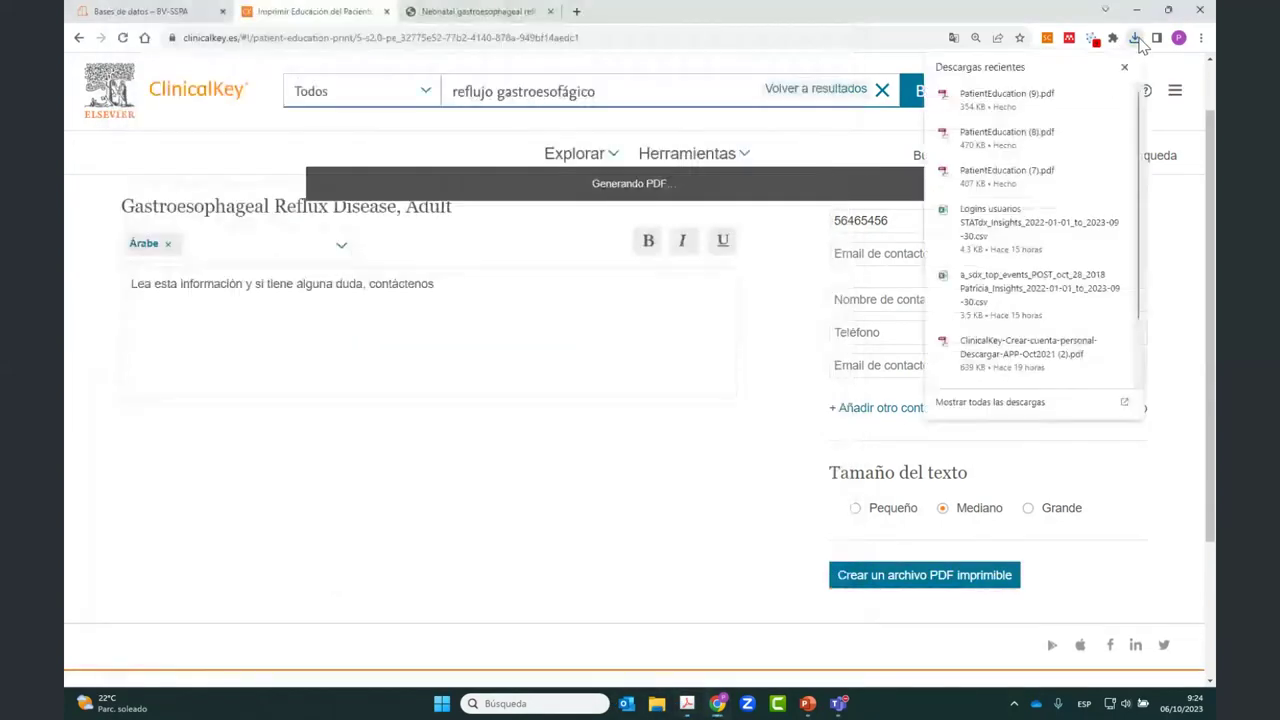
click(992, 187)
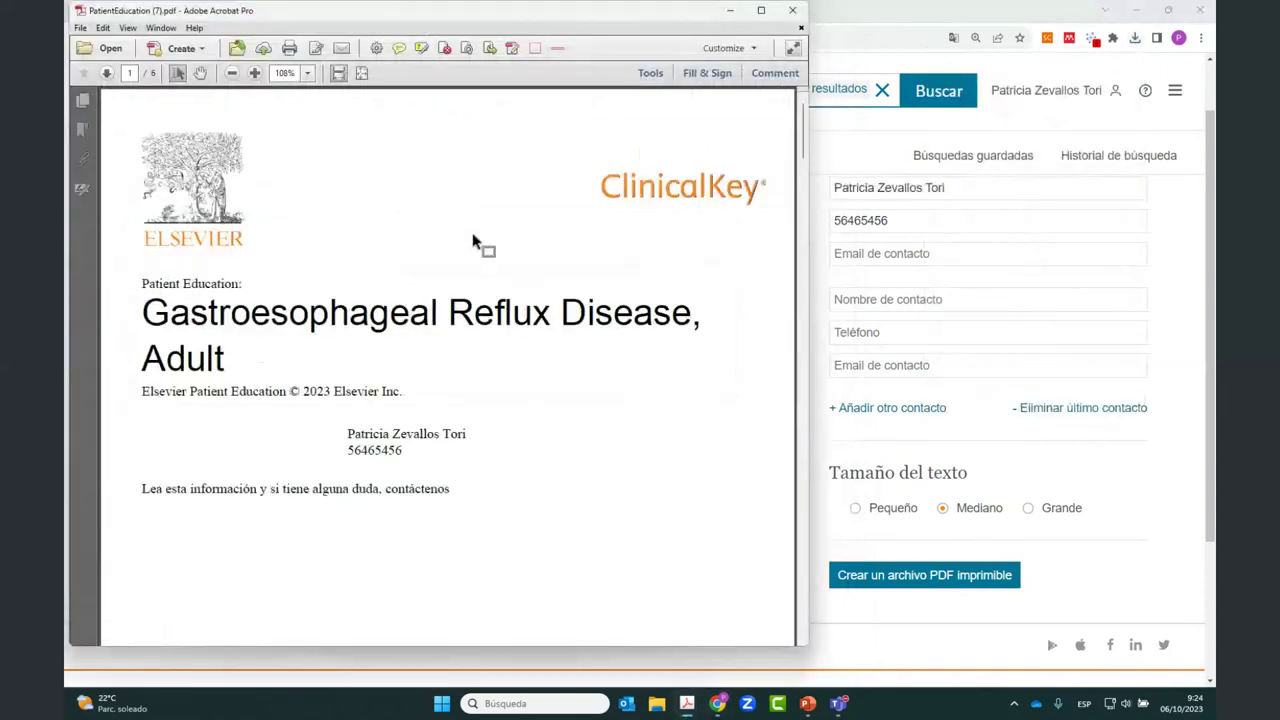
Step: Maximize the PatientEducation (7).pdf window in Acrobat and scroll through page 1's contact details
click(762, 12)
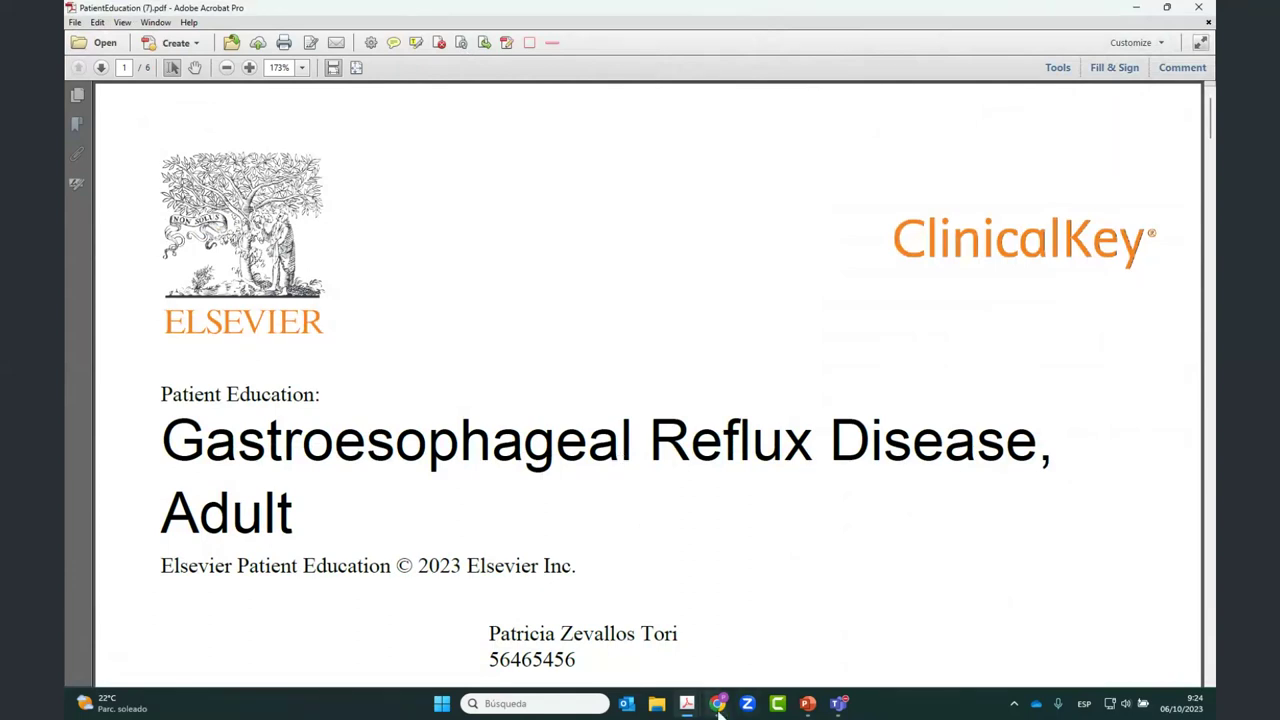
mouse_move(718, 708)
click(636, 636)
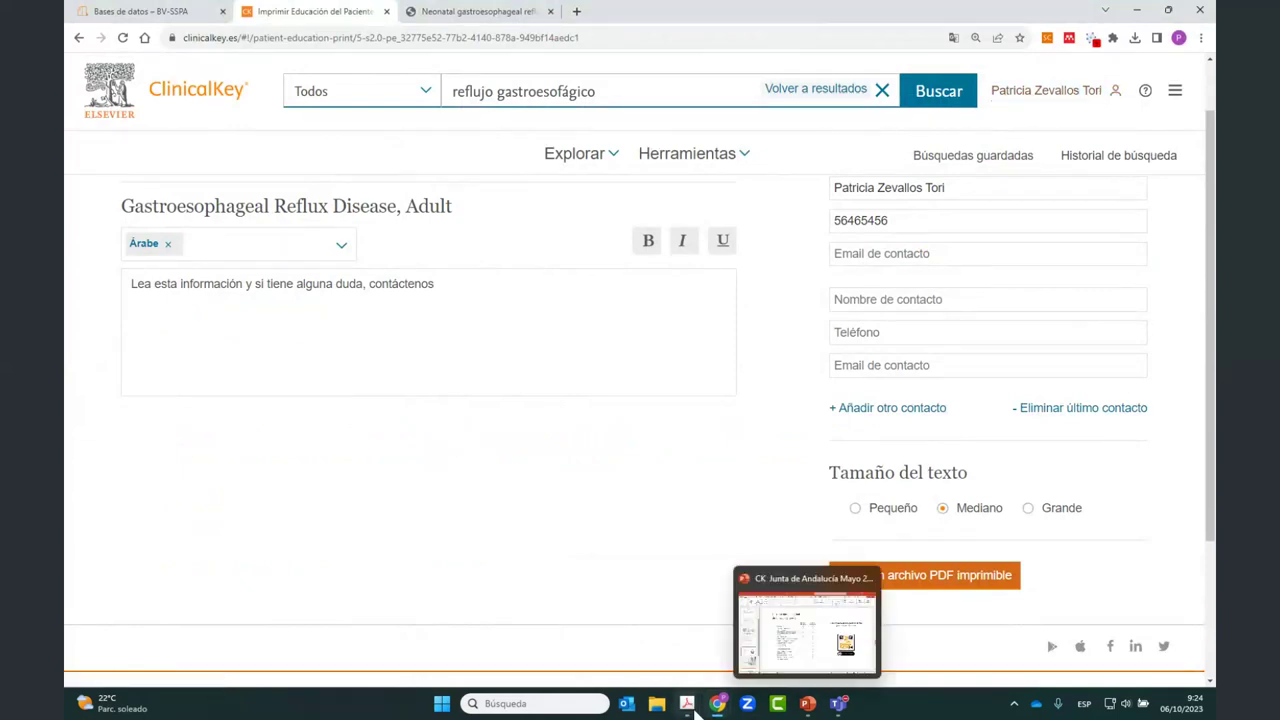
mouse_move(692, 708)
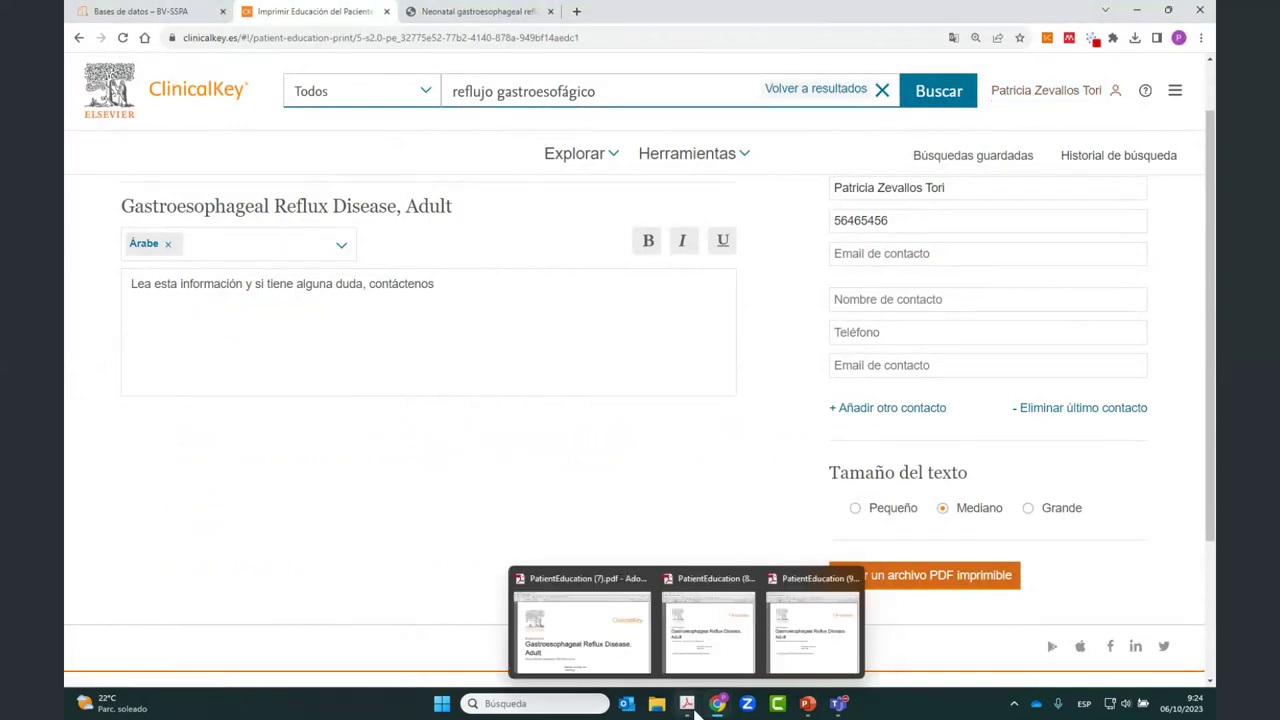
click(577, 621)
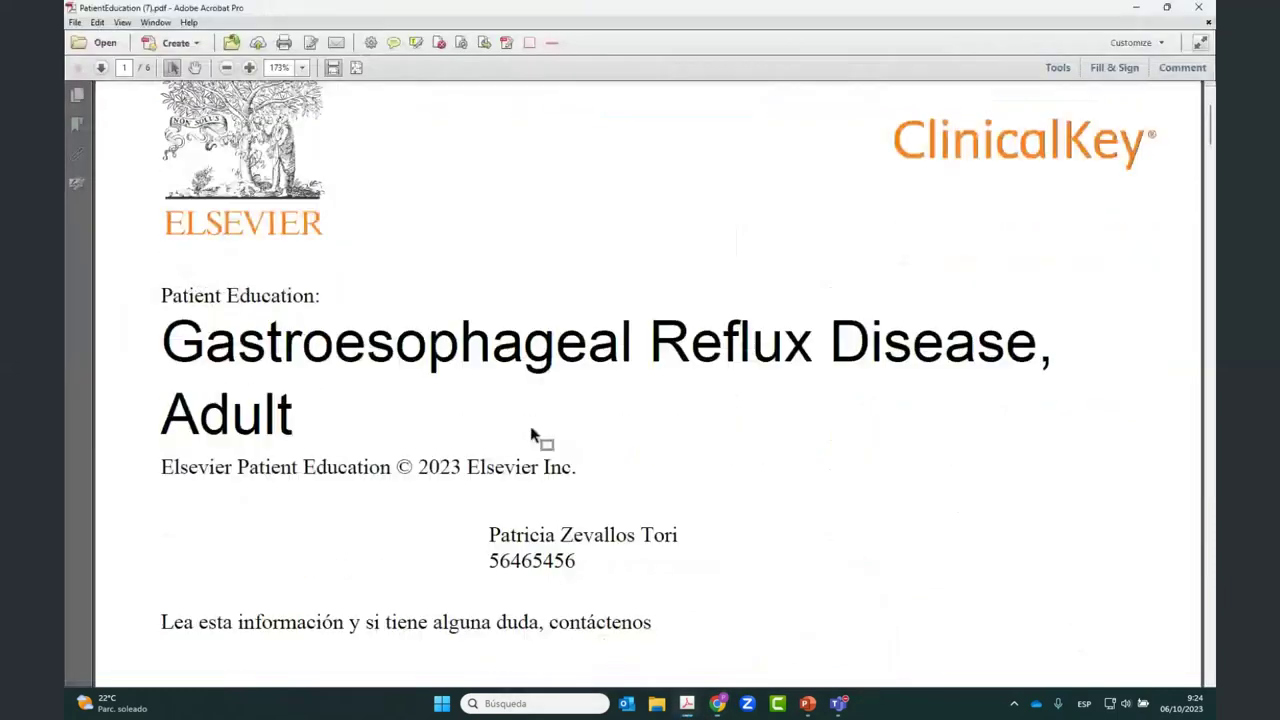
scroll(531, 436, down, 5)
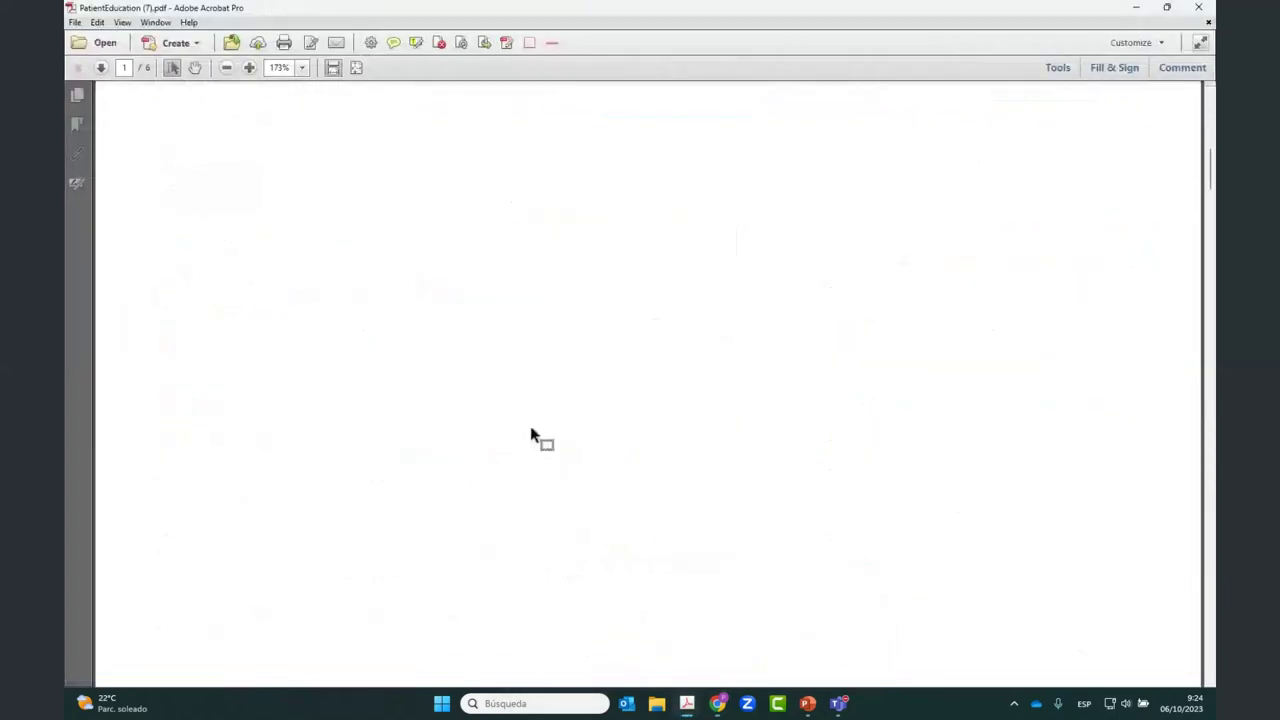
scroll(531, 436, down, 2)
scroll(531, 436, down, 1)
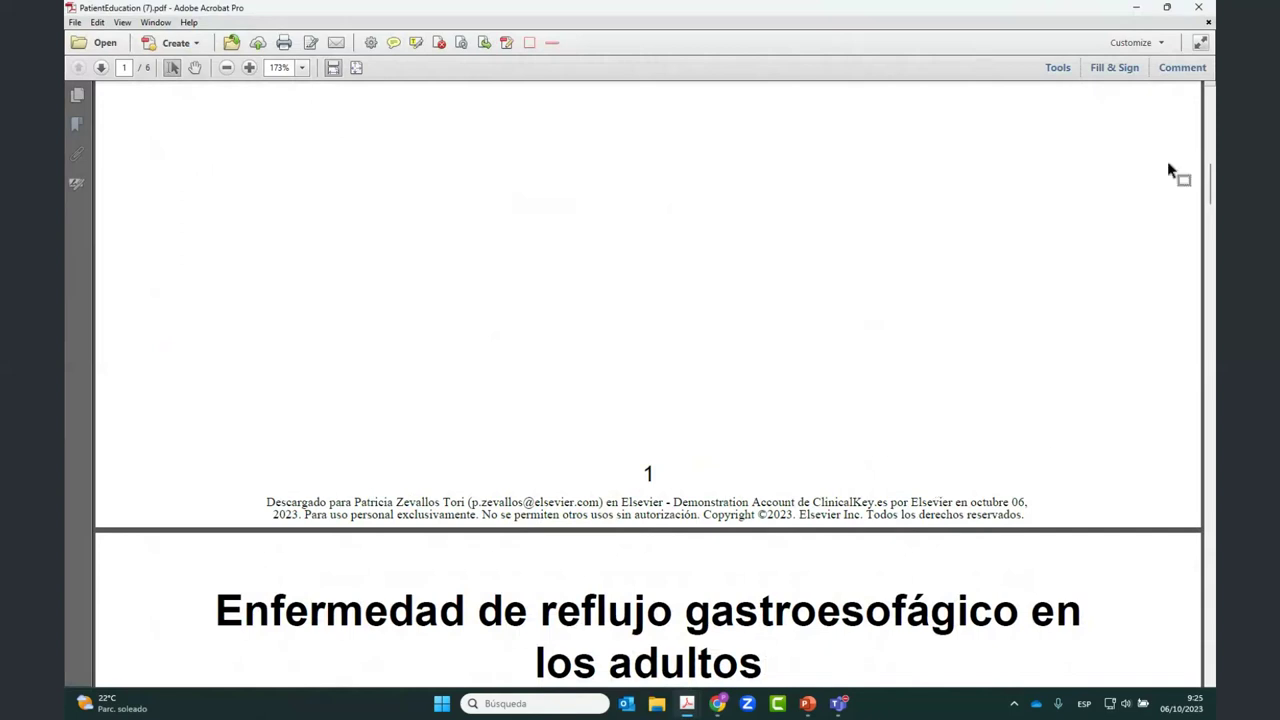
drag(1211, 190, 1211, 135)
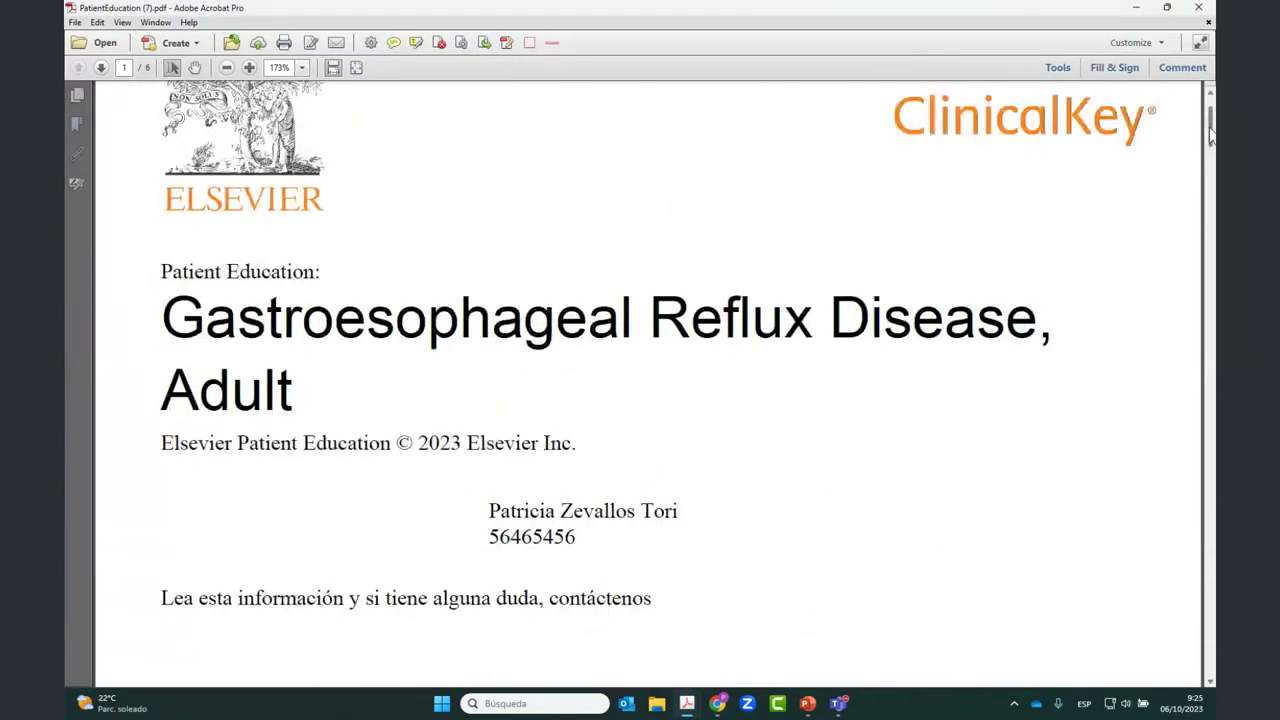
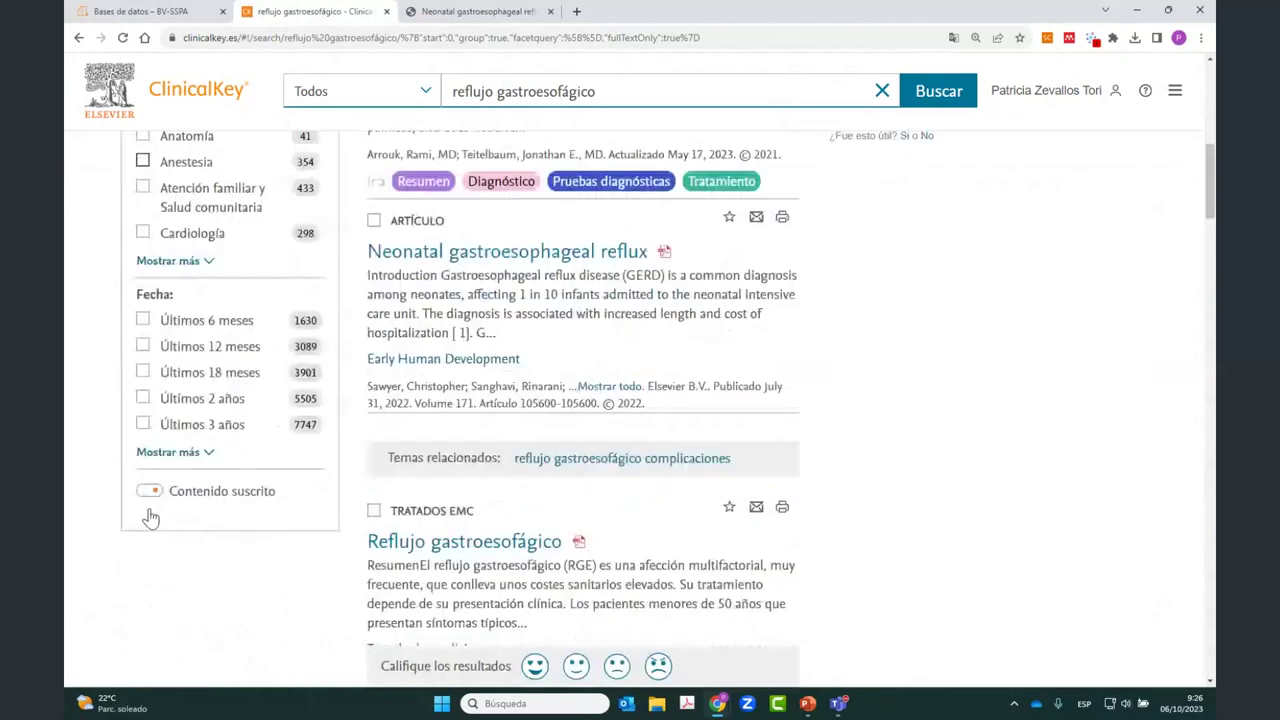
Step: Expand the Tipo de contenido filter to list every content type, including Libros, Imágenes and Guías clínicas
scroll(150, 517, up, 2)
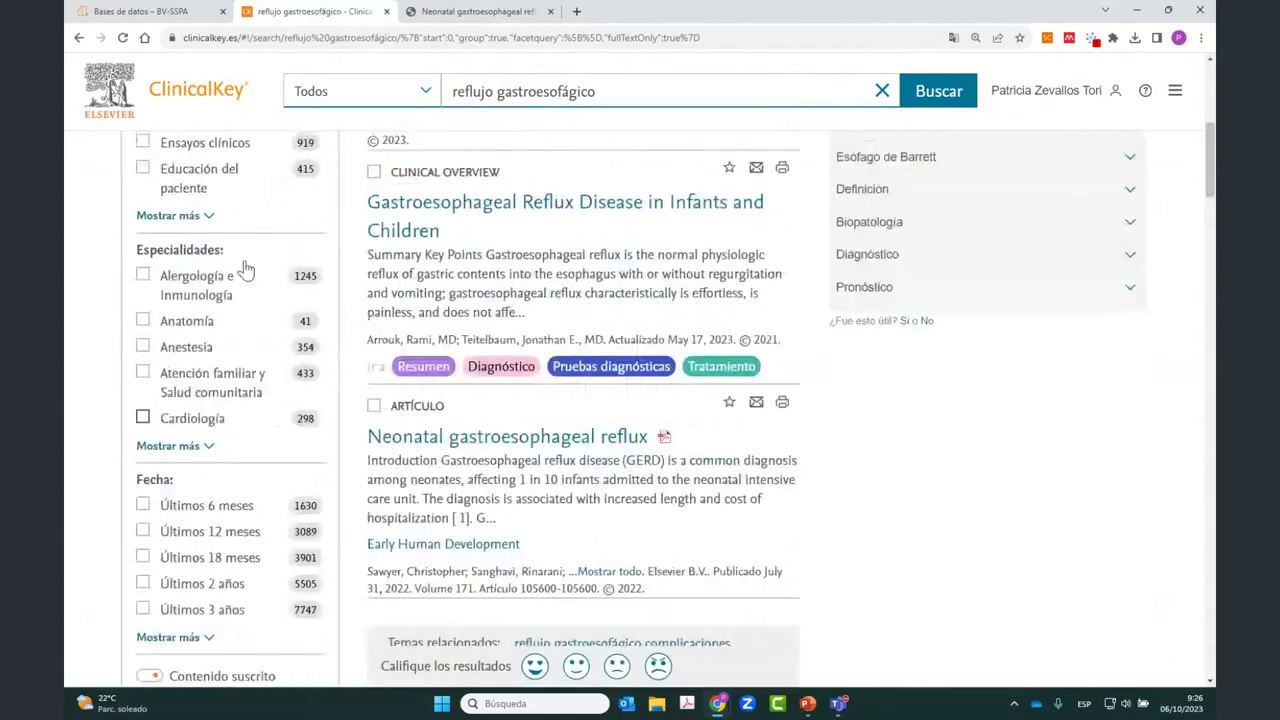
scroll(200, 295, up, 1)
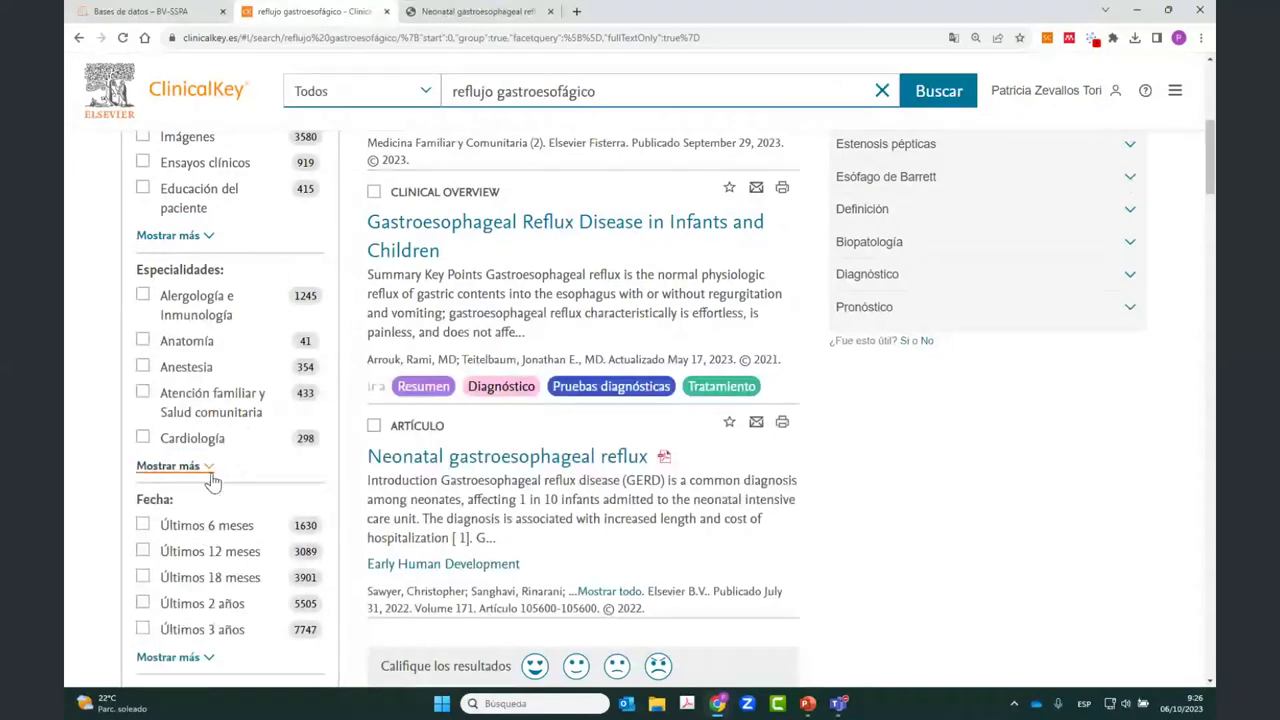
scroll(212, 481, up, 3)
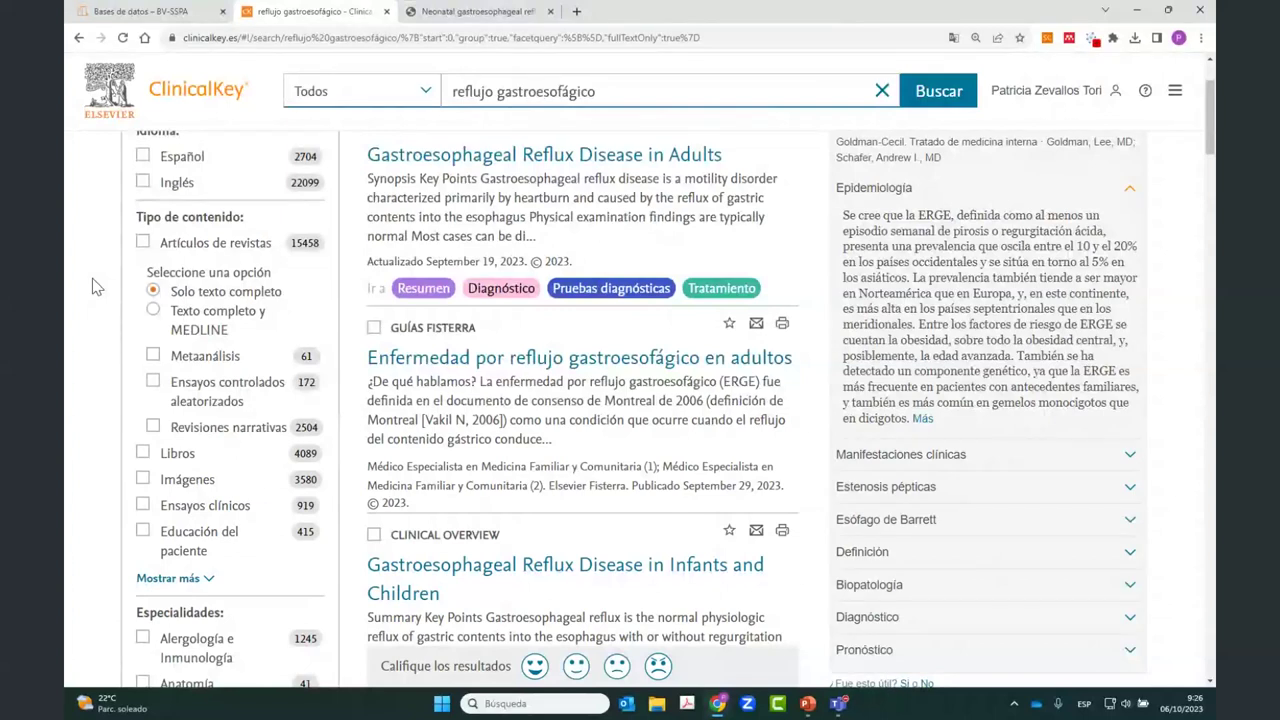
scroll(130, 368, down, 1)
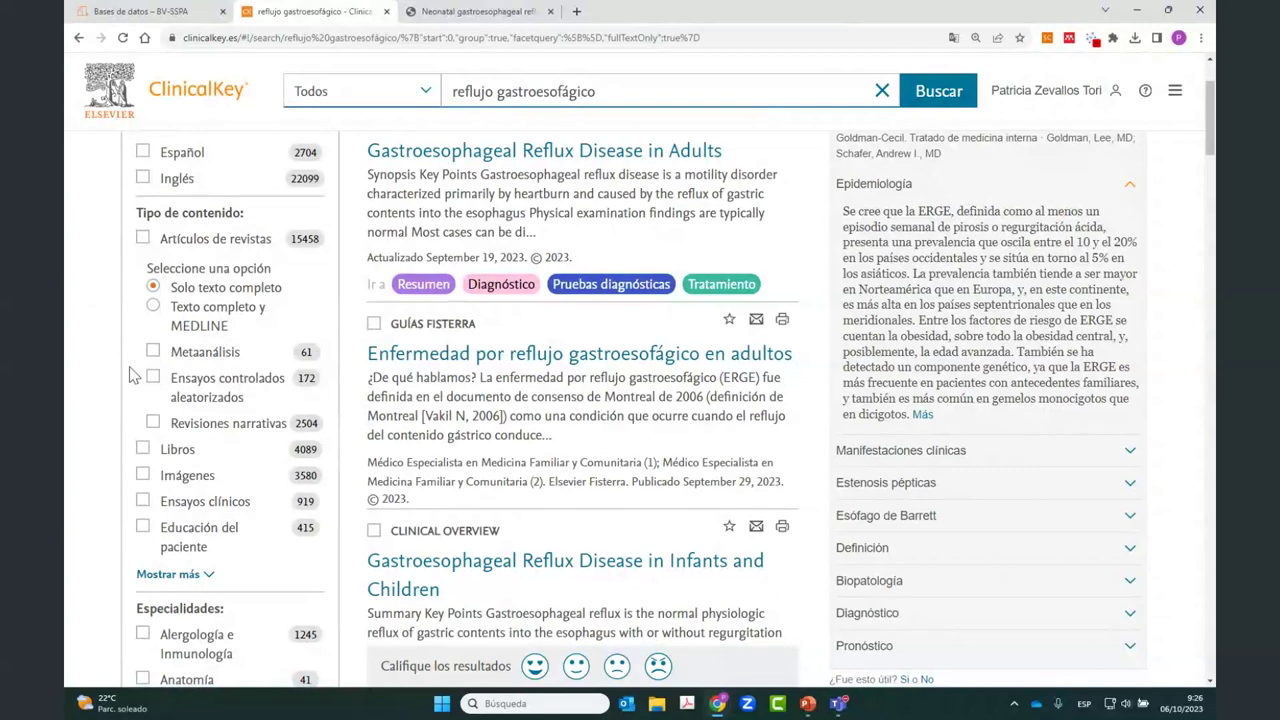
scroll(130, 372, down, 3)
click(162, 302)
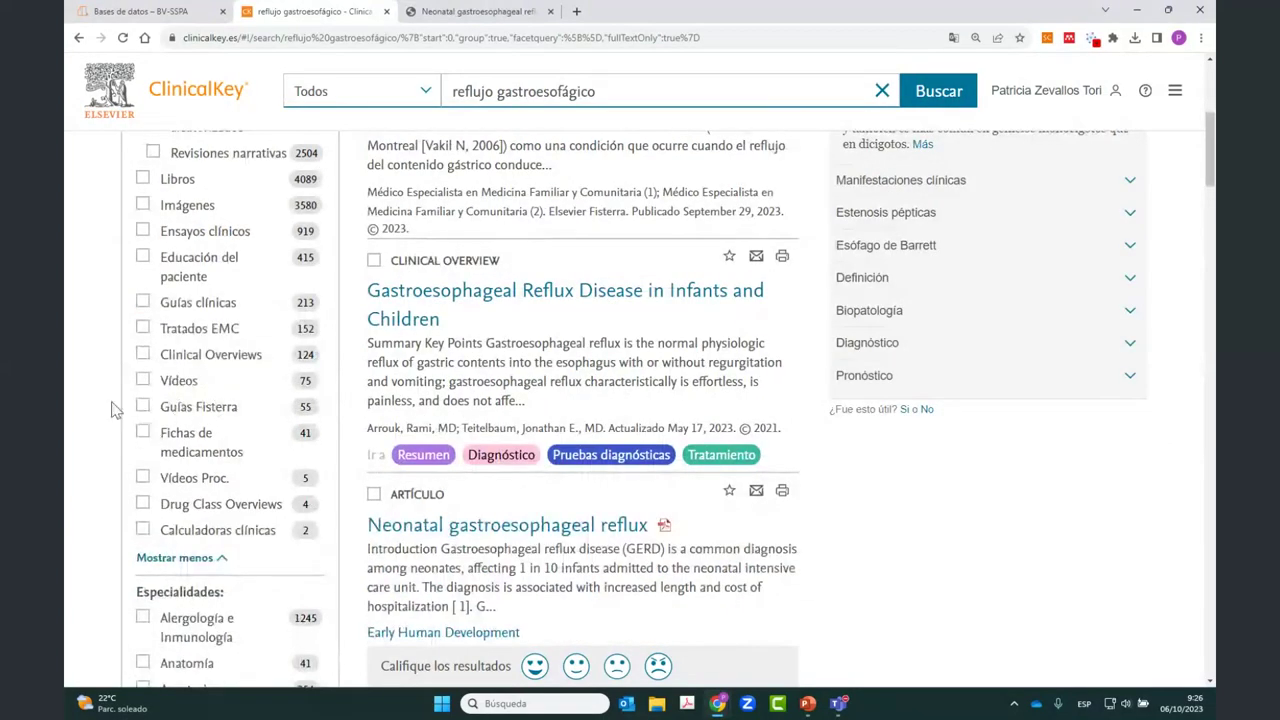
Step: Filter the results to Imágenes only, keeping the 3580 images sorted by relevance
click(142, 205)
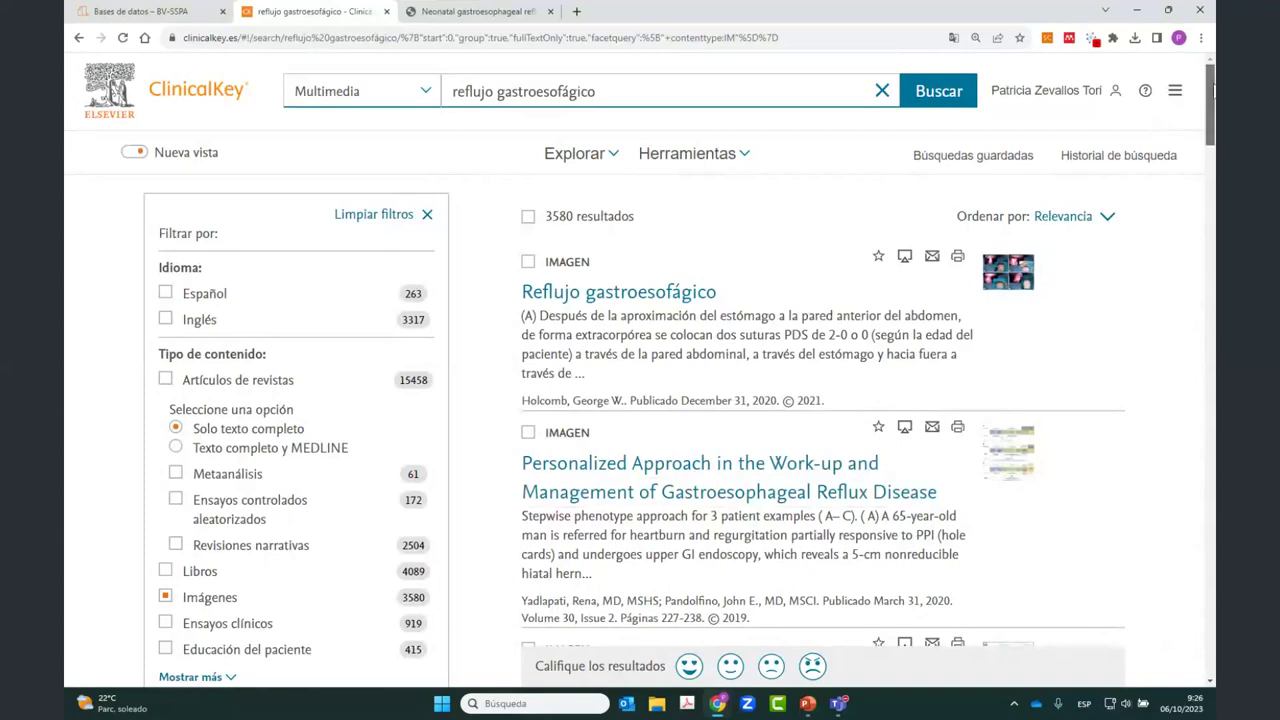
drag(1213, 90, 1215, 370)
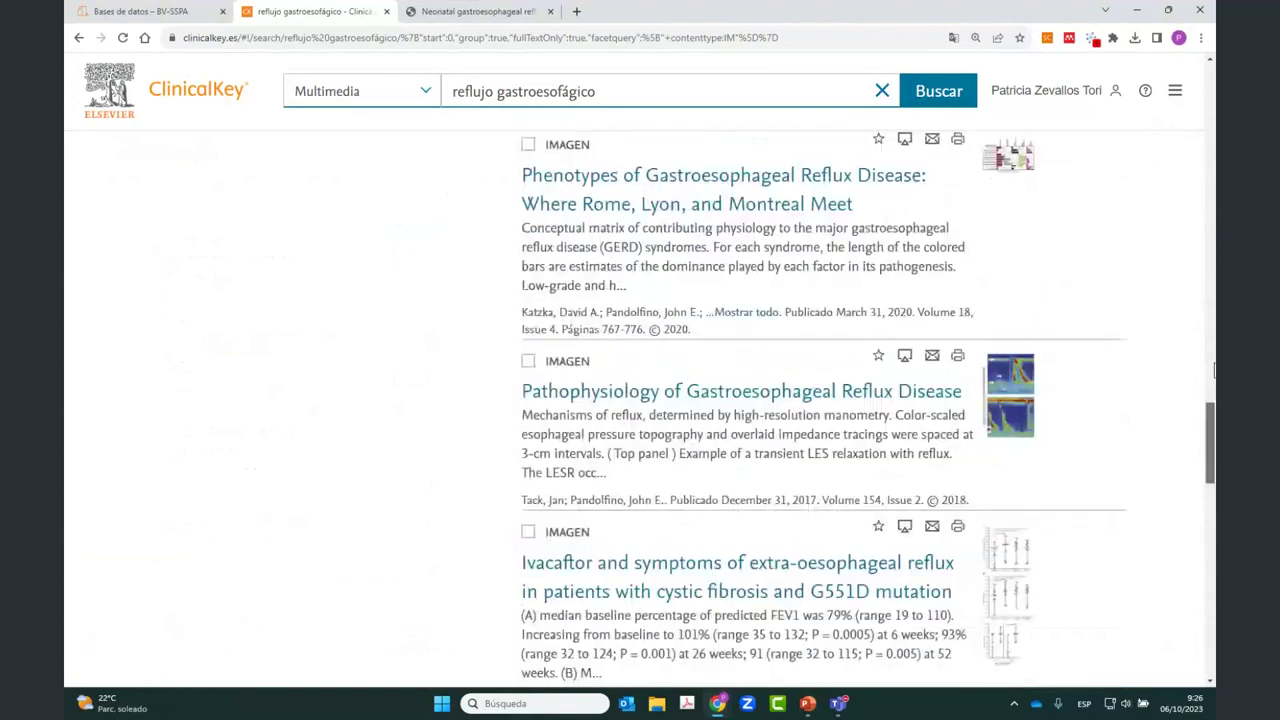
scroll(1022, 340, up, 15)
scroll(1022, 340, up, 1)
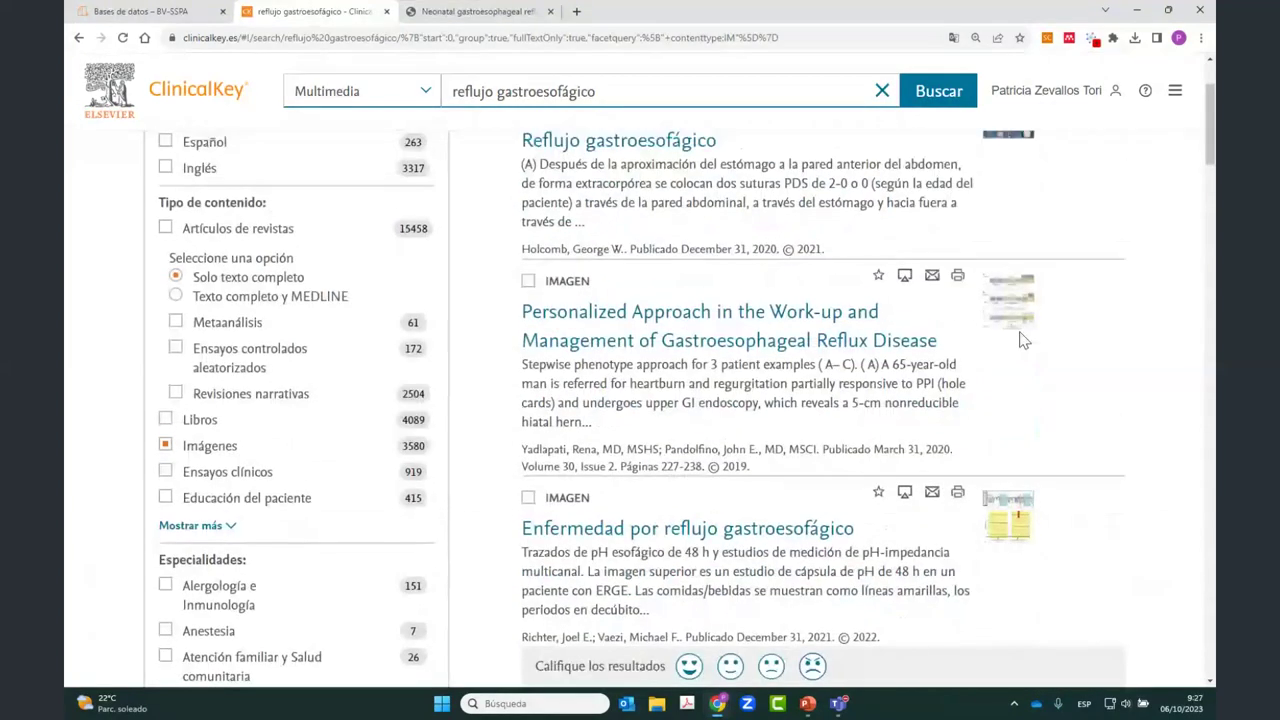
scroll(1022, 340, up, 3)
click(1111, 218)
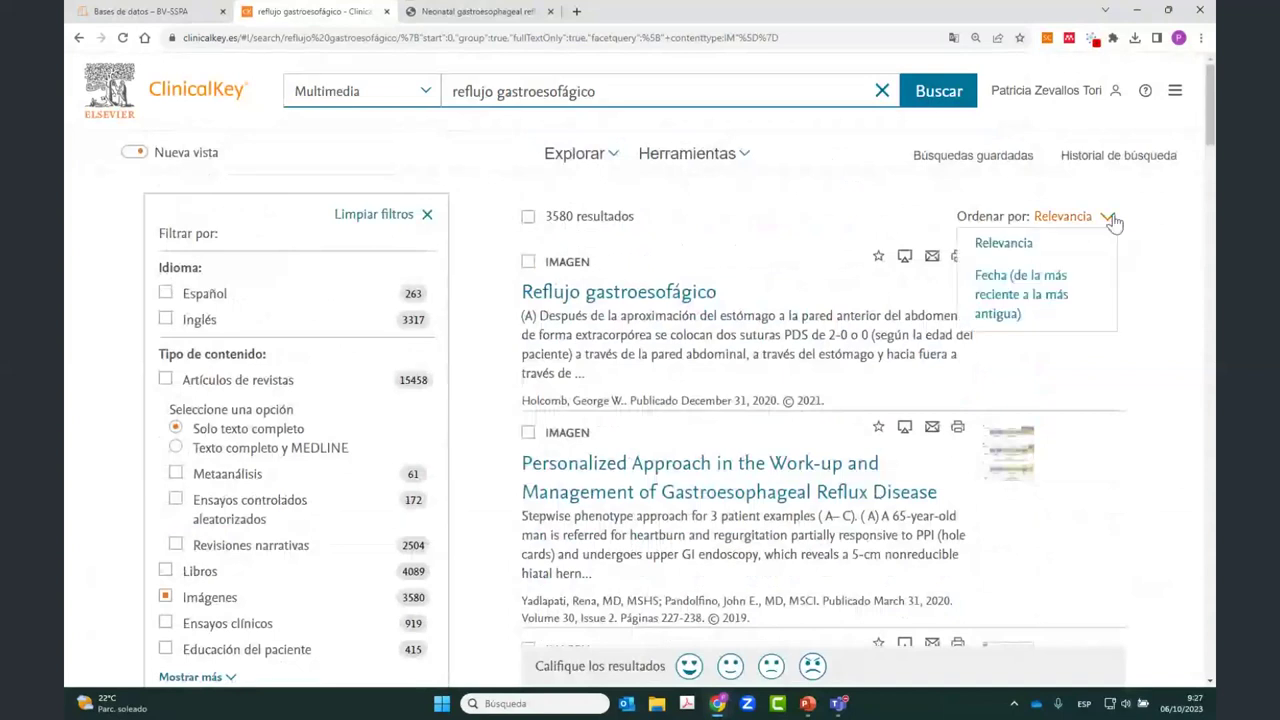
click(1003, 243)
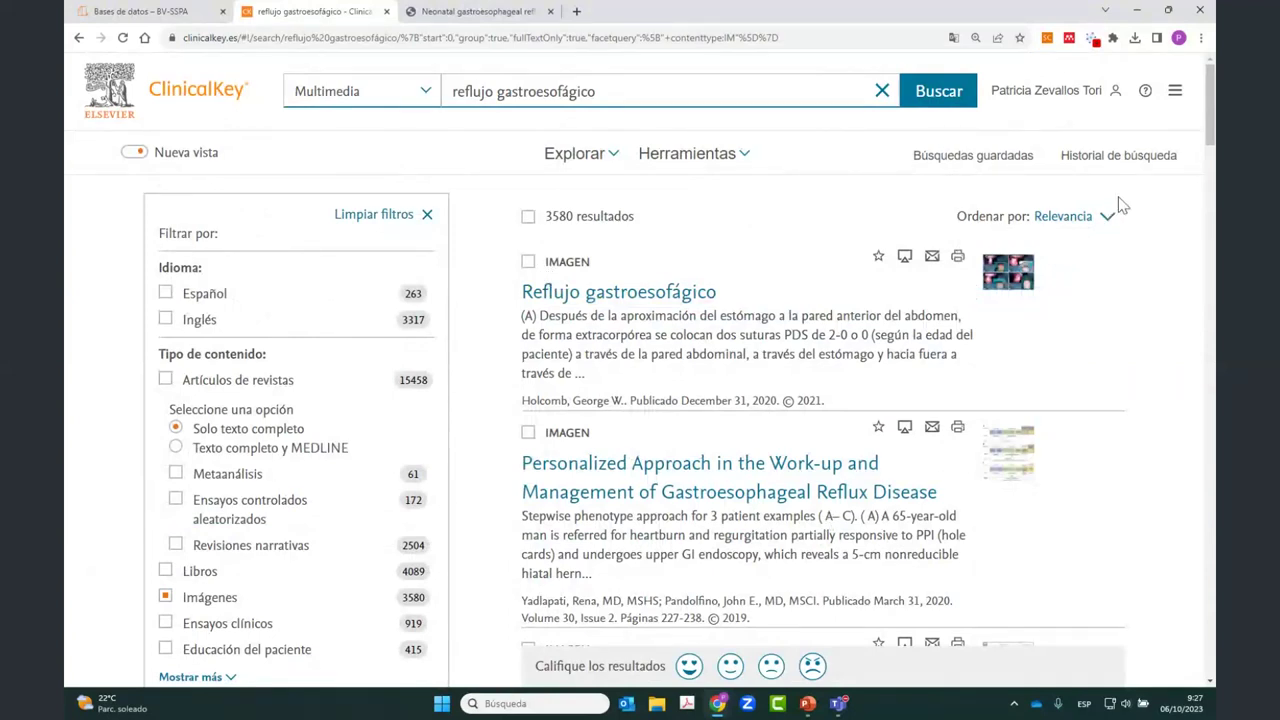
Step: Switch to the Nueva vista thumbnail grid and expand the first image's Figura 28.9 details
click(135, 153)
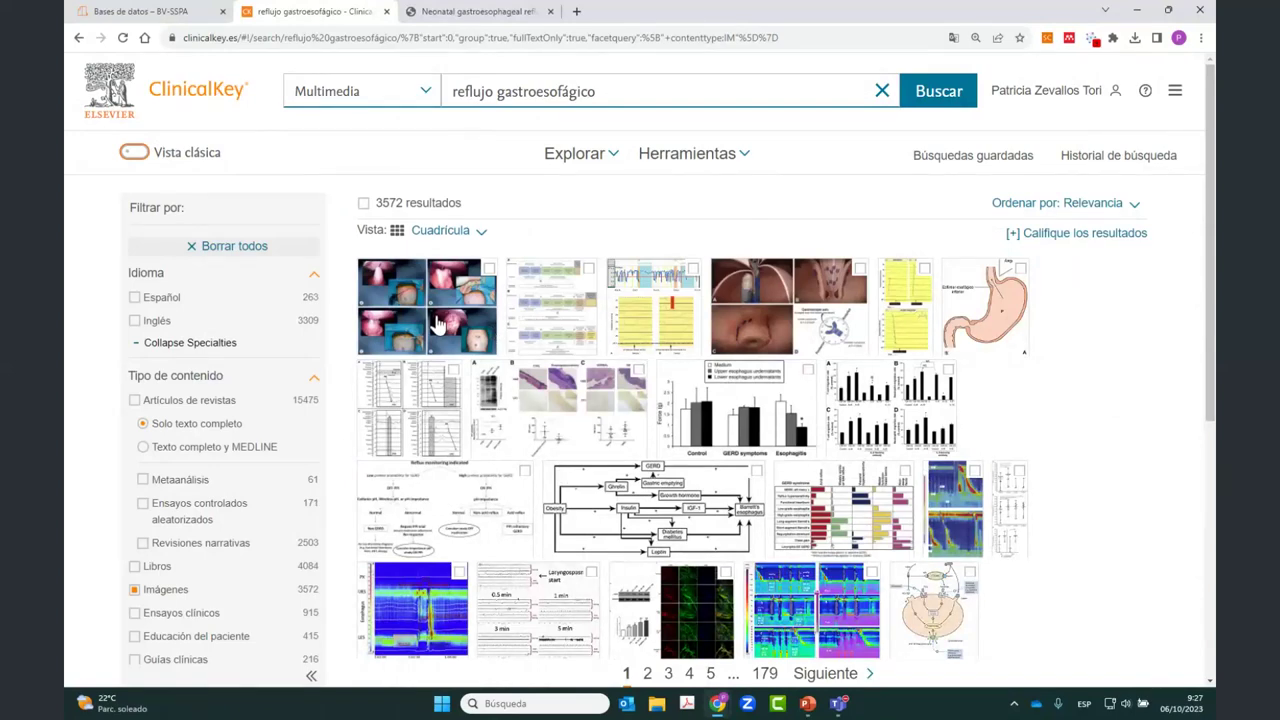
click(438, 324)
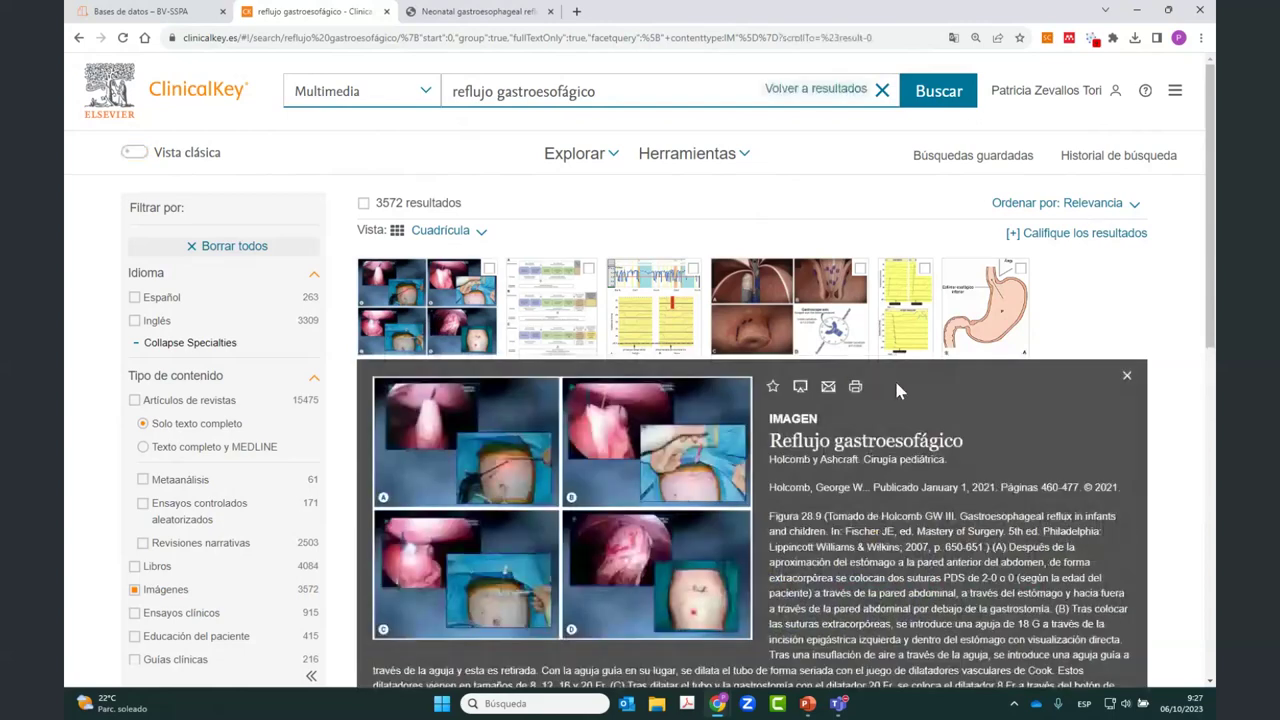
scroll(894, 378, down, 2)
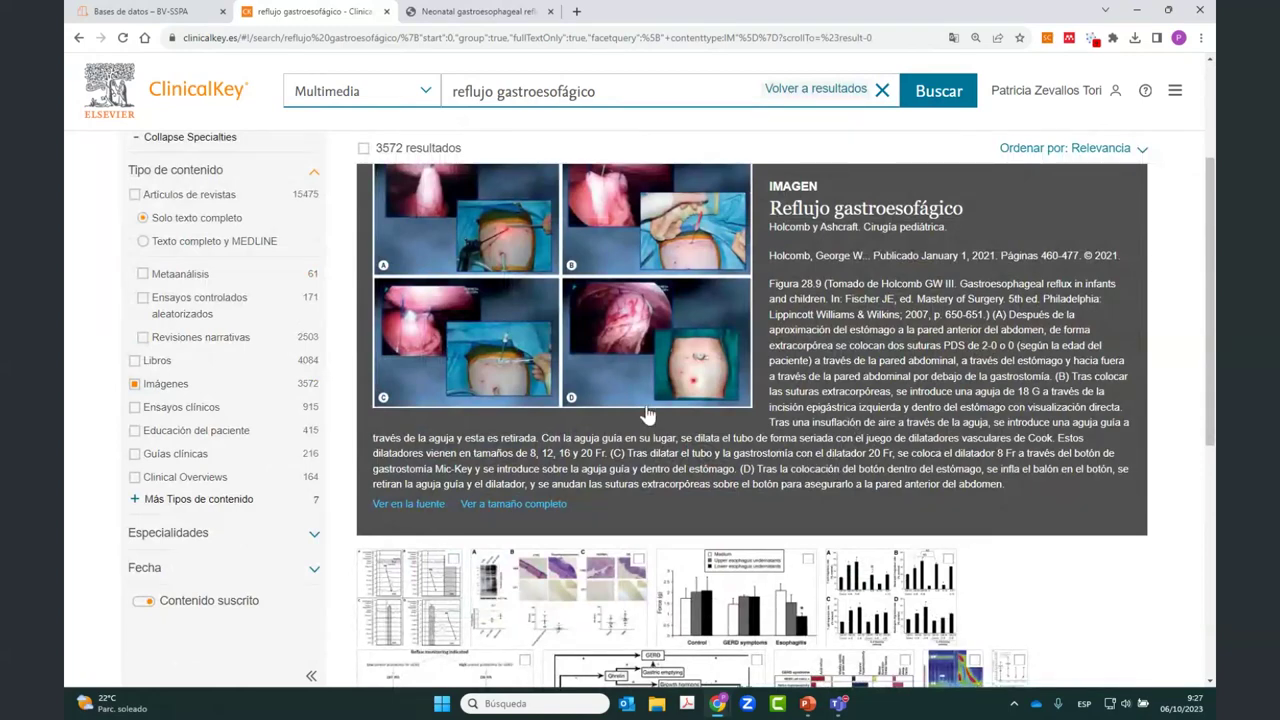
Step: View the first surgical figure at full size, then close the viewer to the grid
click(475, 513)
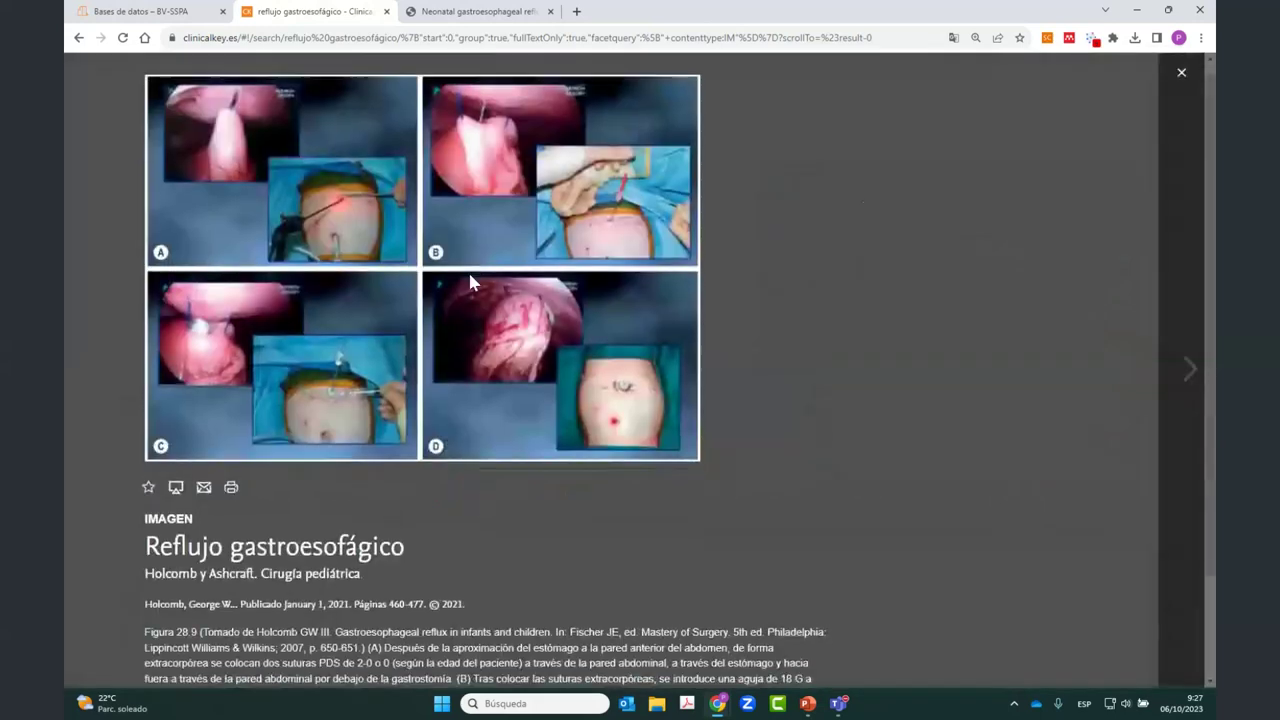
scroll(468, 270, down, 2)
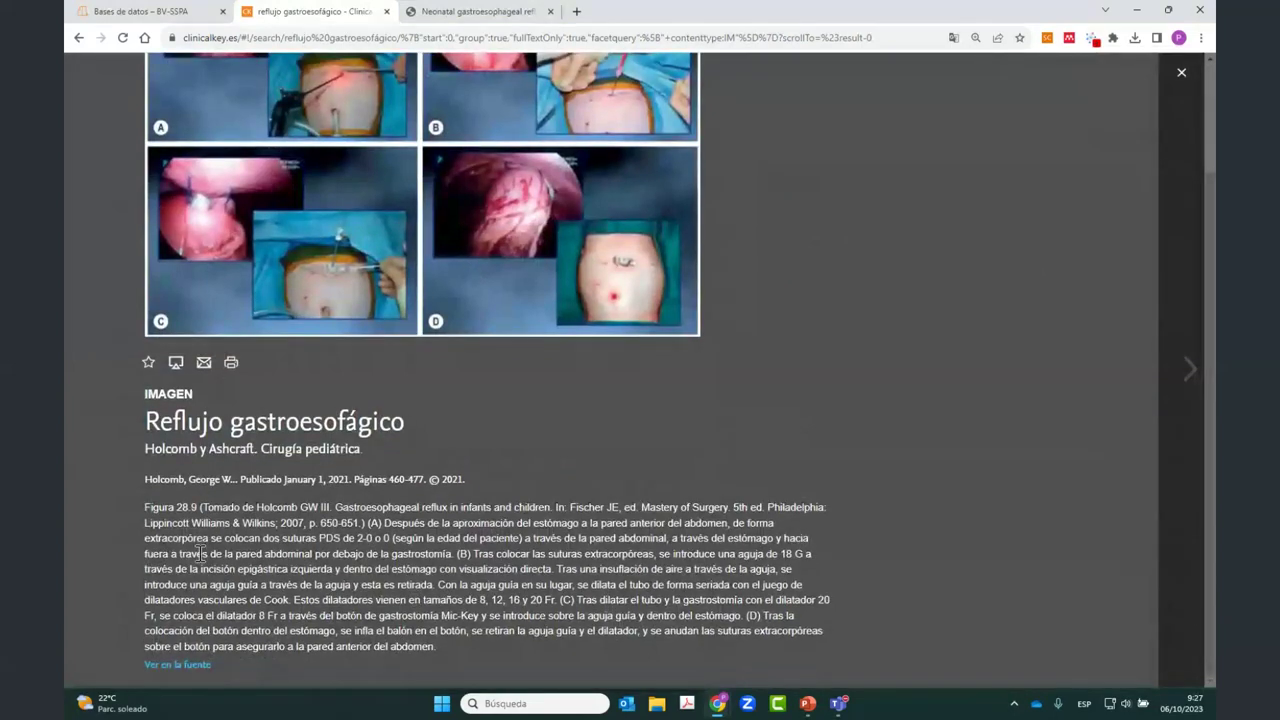
click(1182, 73)
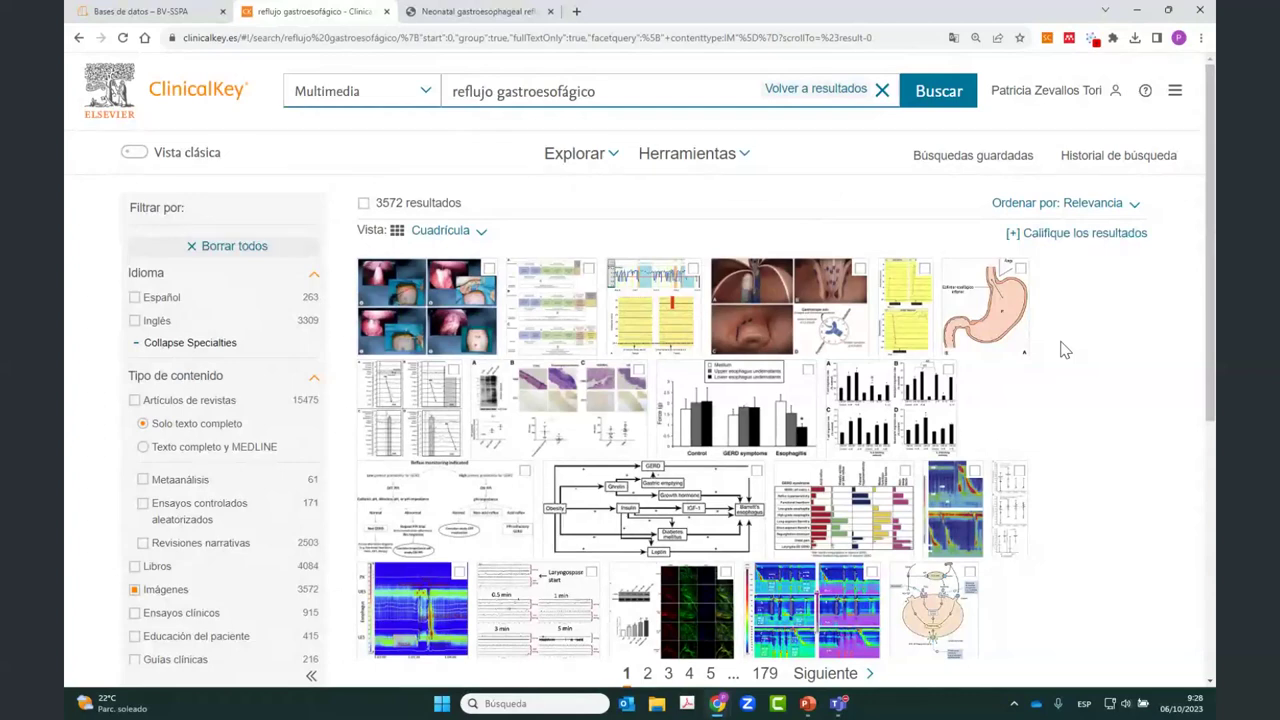
Step: Select the first surgical image and the stomach diagram, browse to page 3, then go back
click(489, 270)
click(1020, 268)
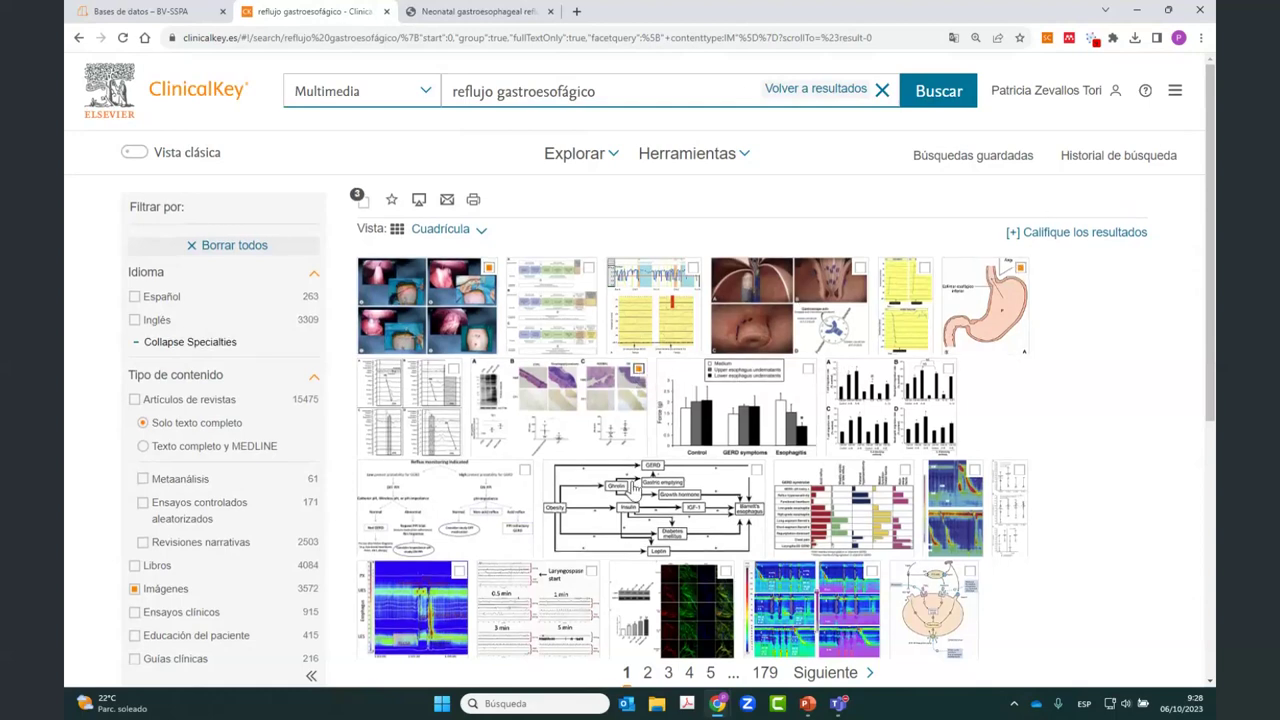
scroll(507, 378, down, 3)
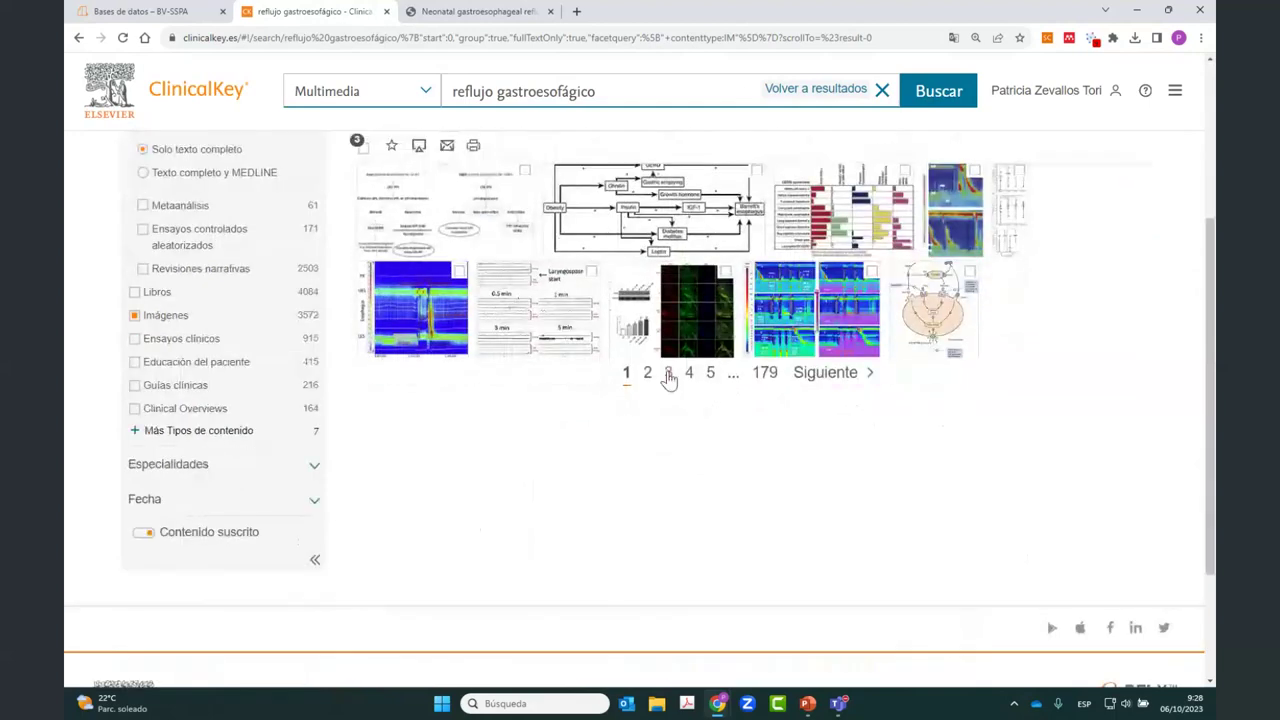
click(668, 374)
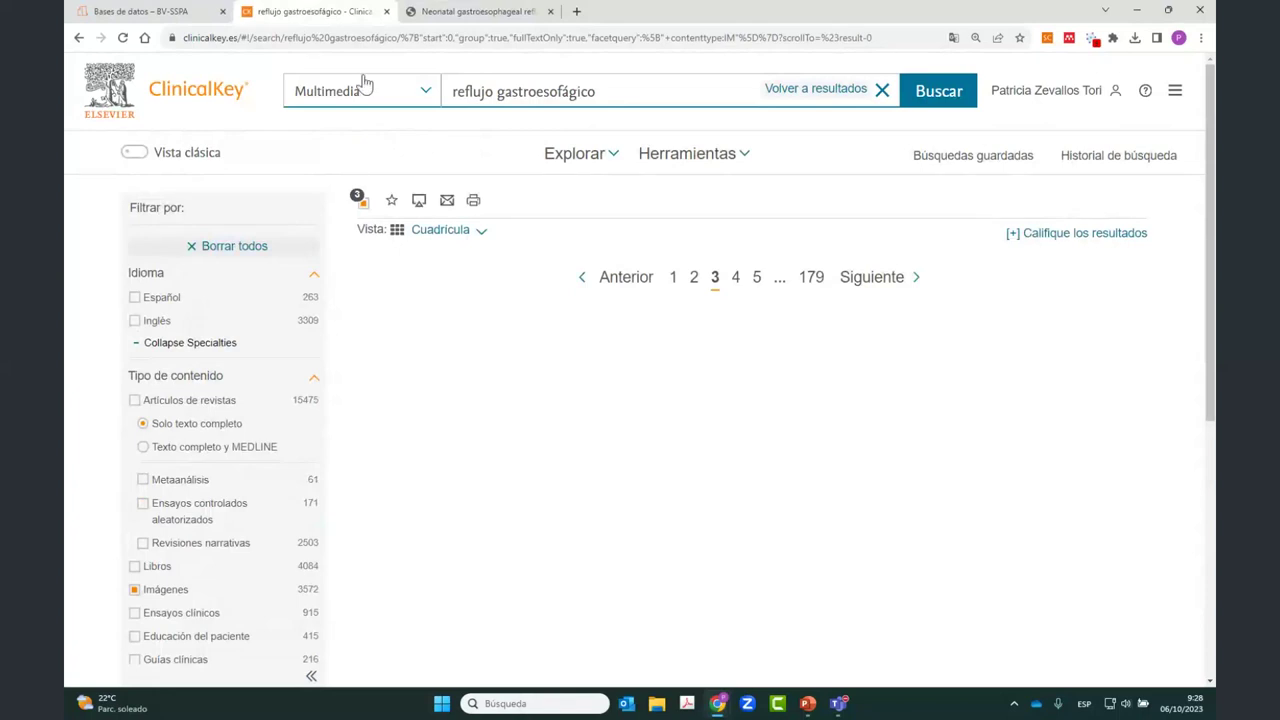
click(79, 39)
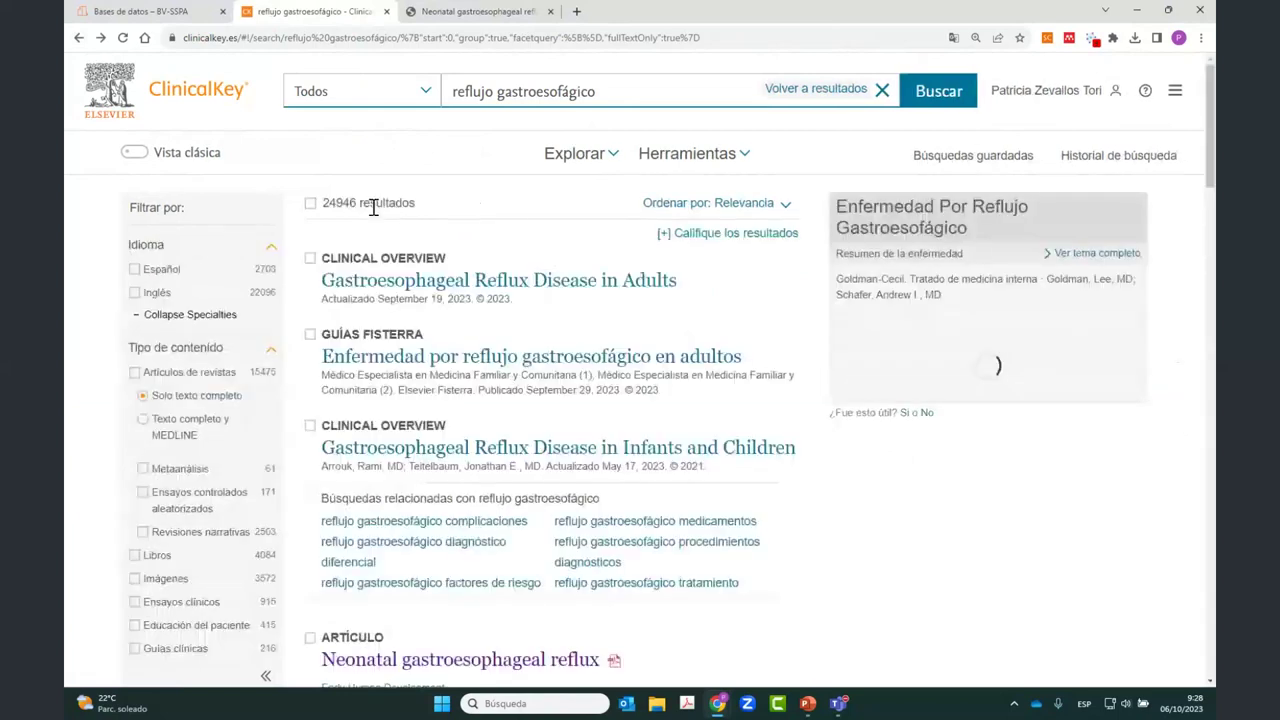
Step: Restrict the search scope to Multimedia and rerun the reflujo gastroesofágico search
click(395, 93)
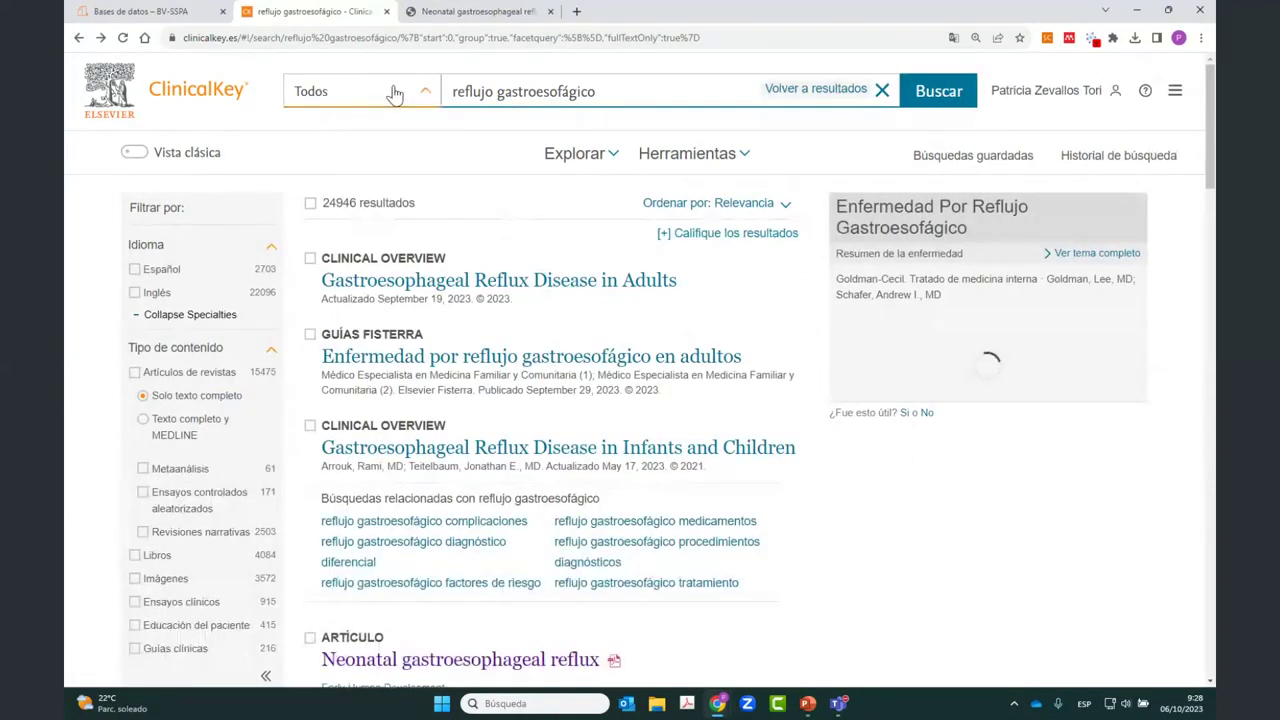
click(331, 401)
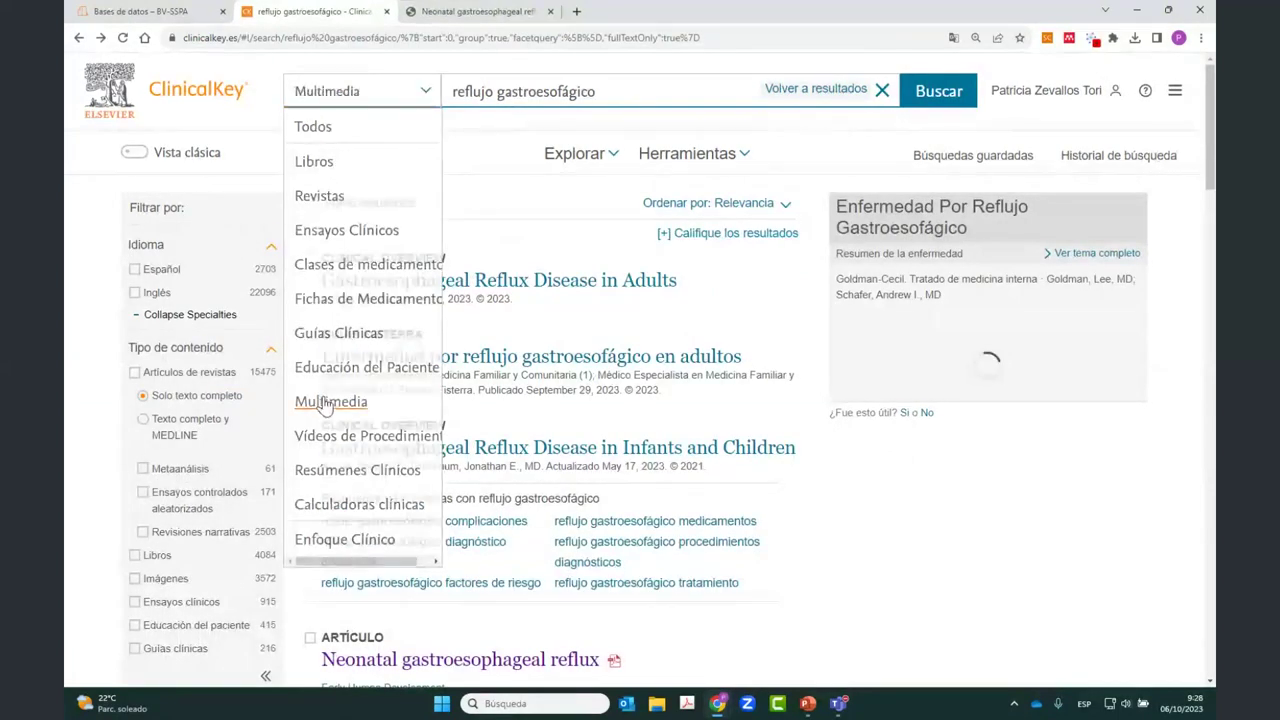
click(925, 95)
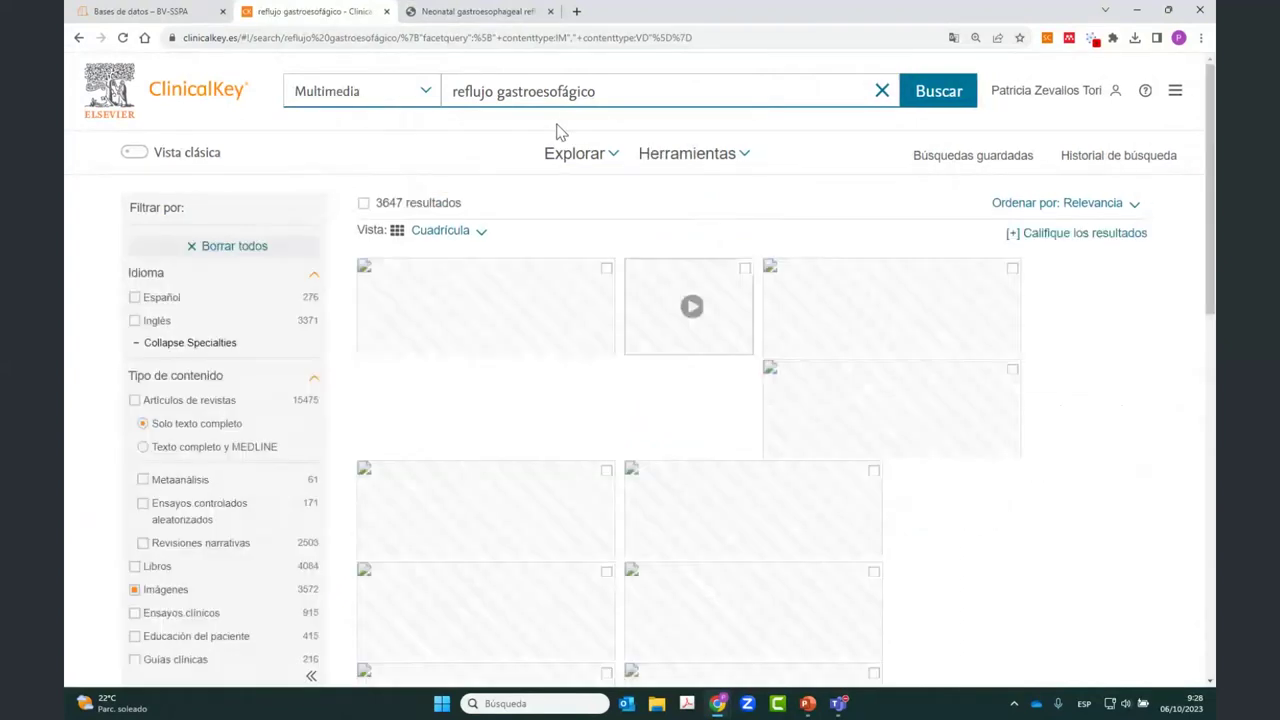
Step: Keep the grid layout and select the four-photo surgery set, stomach diagram, endoscopy images and bar chart
click(481, 232)
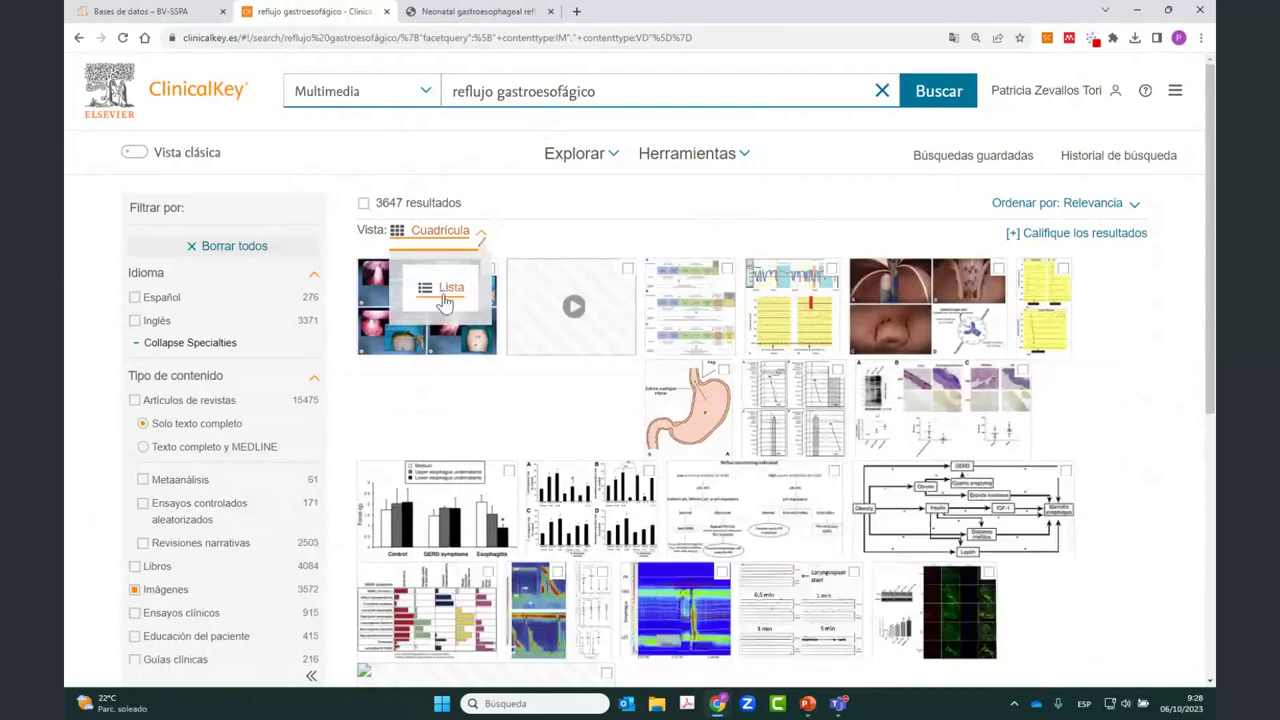
click(565, 208)
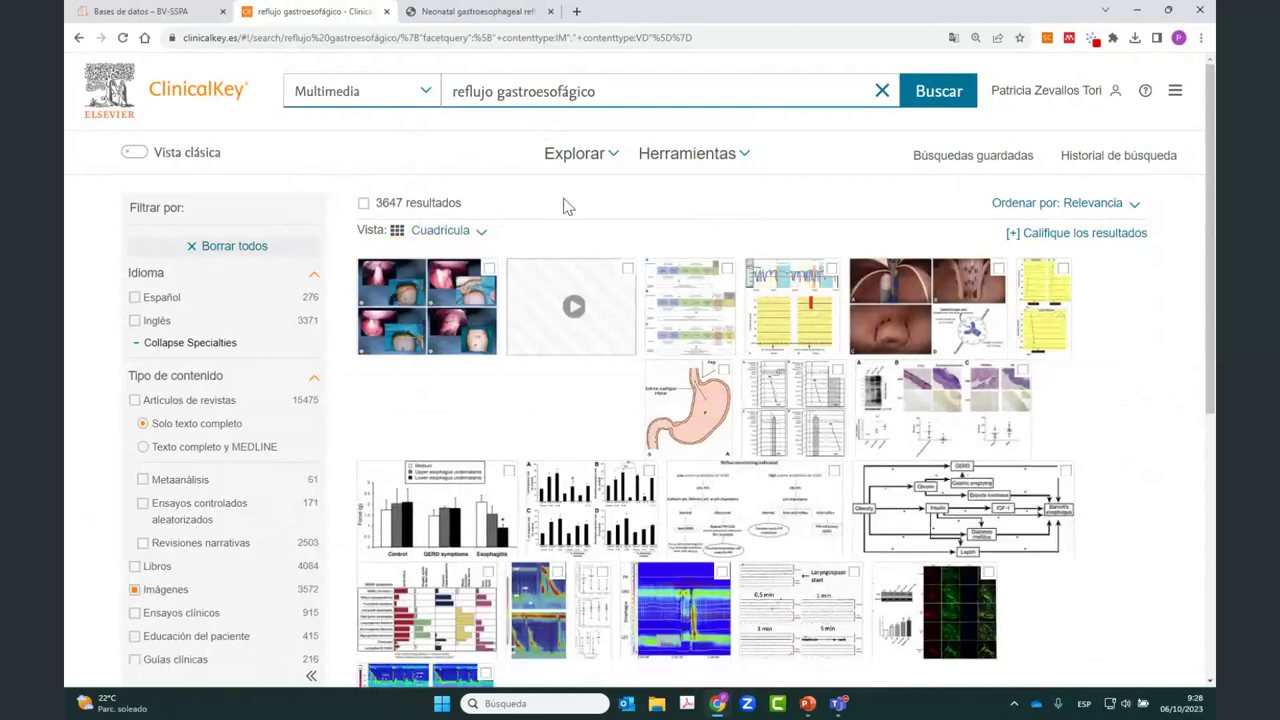
click(488, 269)
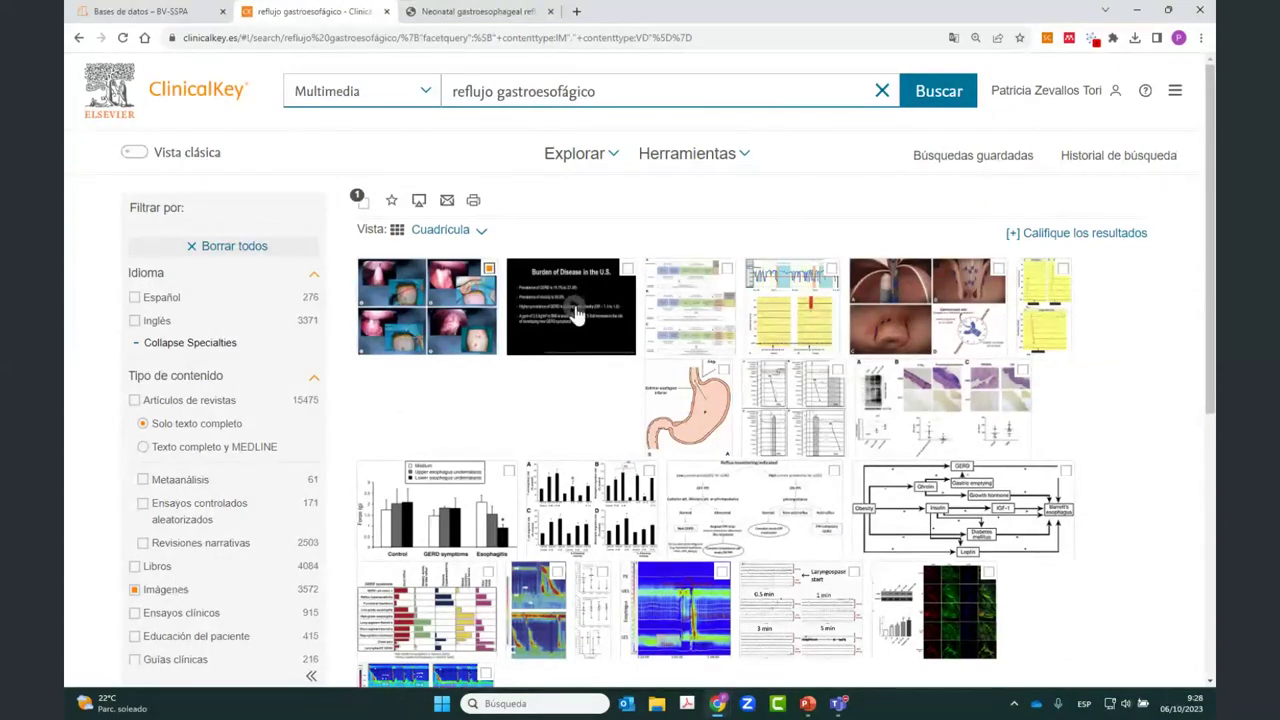
scroll(531, 383, down, 1)
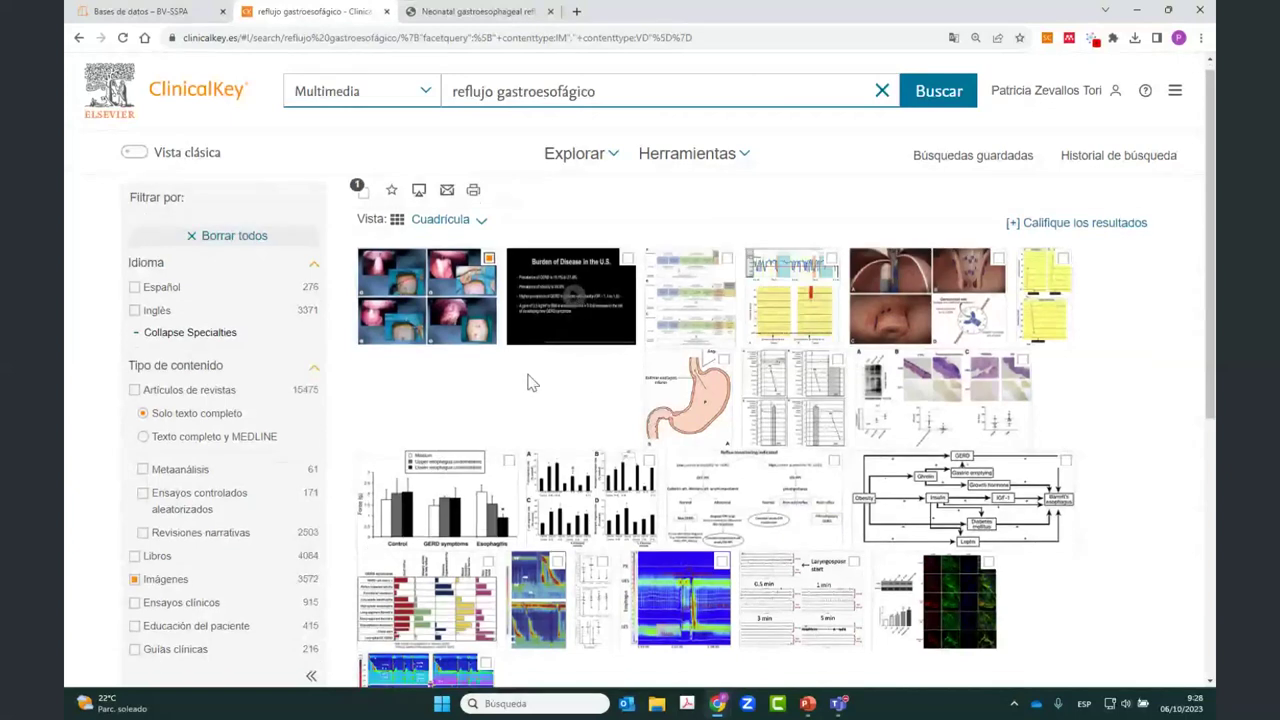
scroll(531, 383, down, 2)
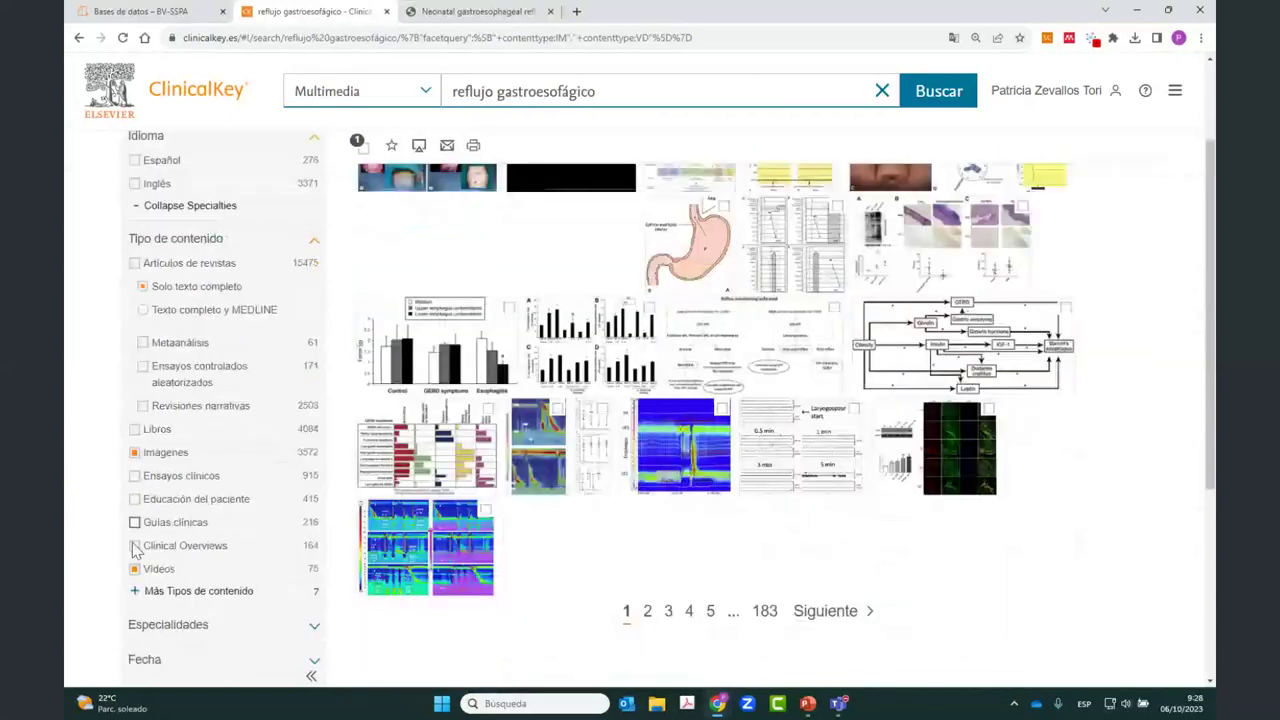
scroll(513, 270, up, 2)
click(723, 329)
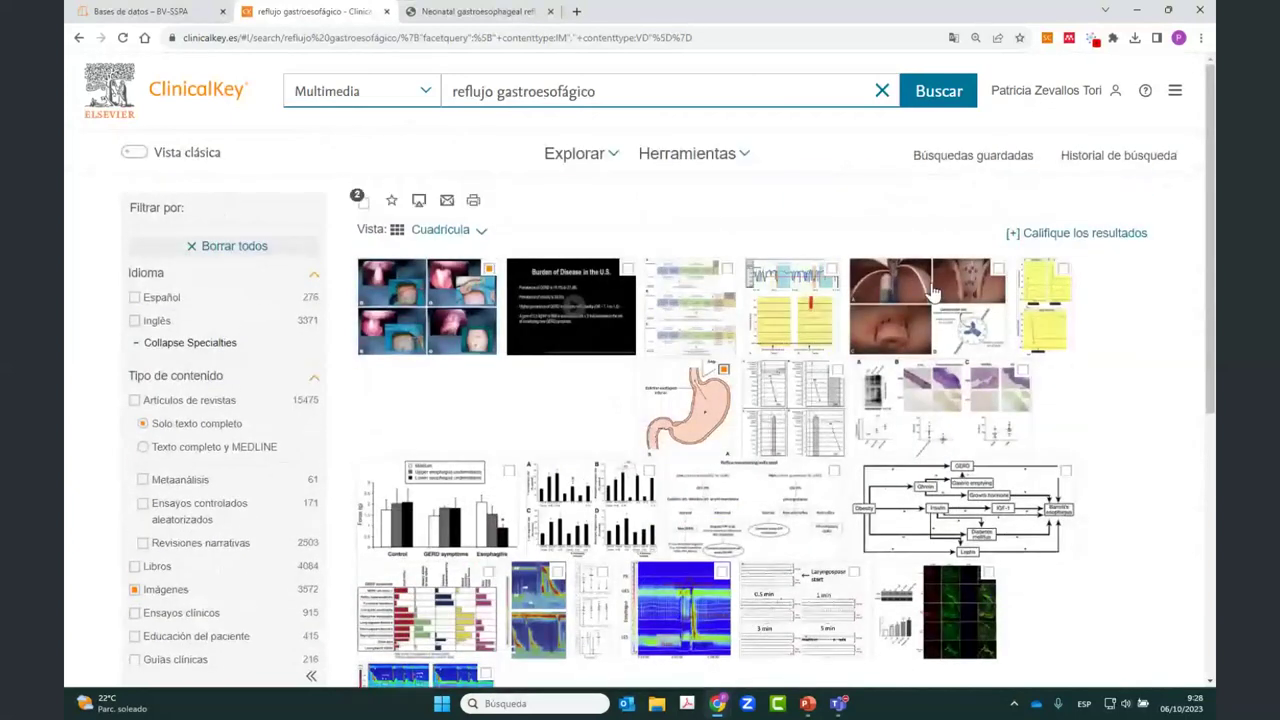
click(998, 268)
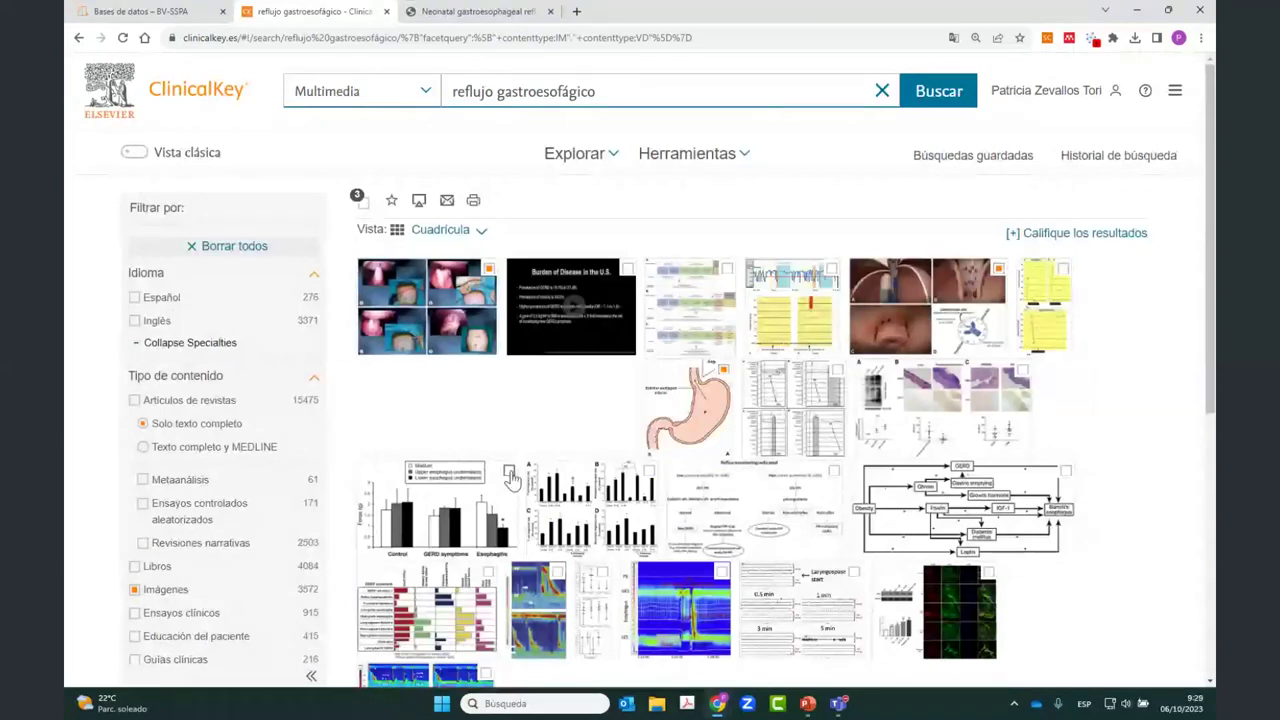
click(508, 470)
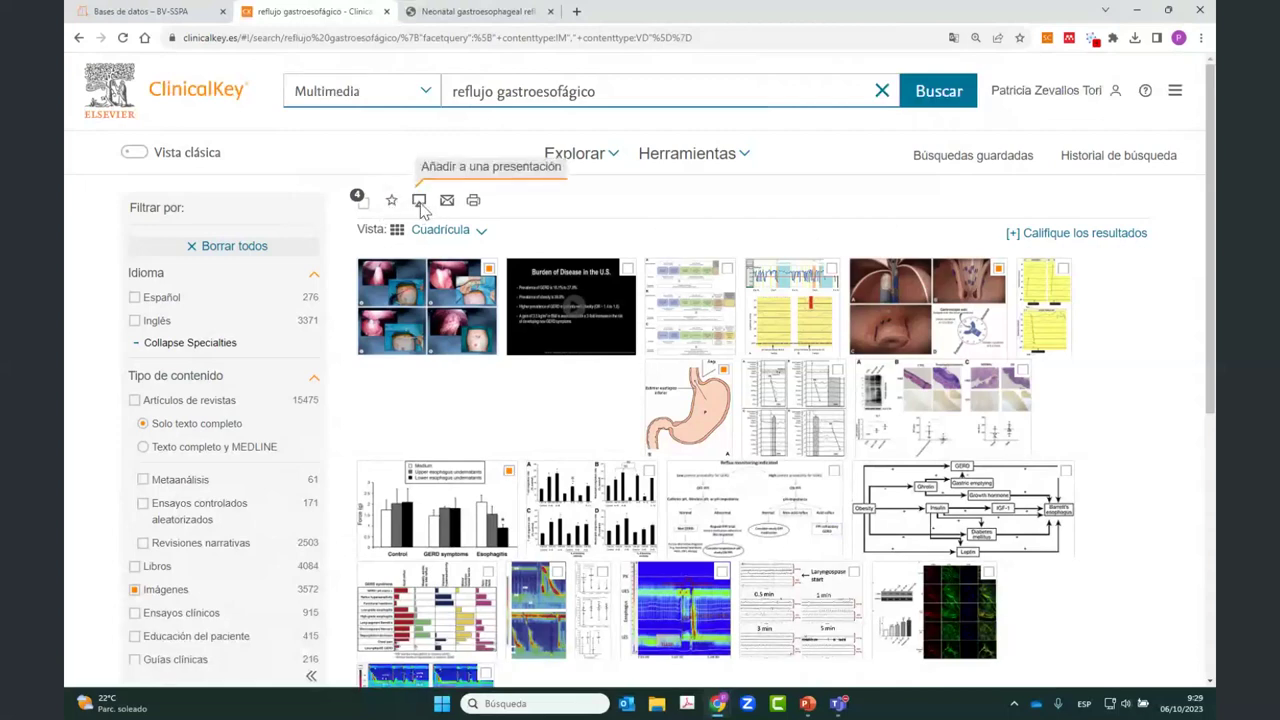
Step: Add the selected images to a new presentation named 'gerd Andalucía Oct 23'
click(419, 201)
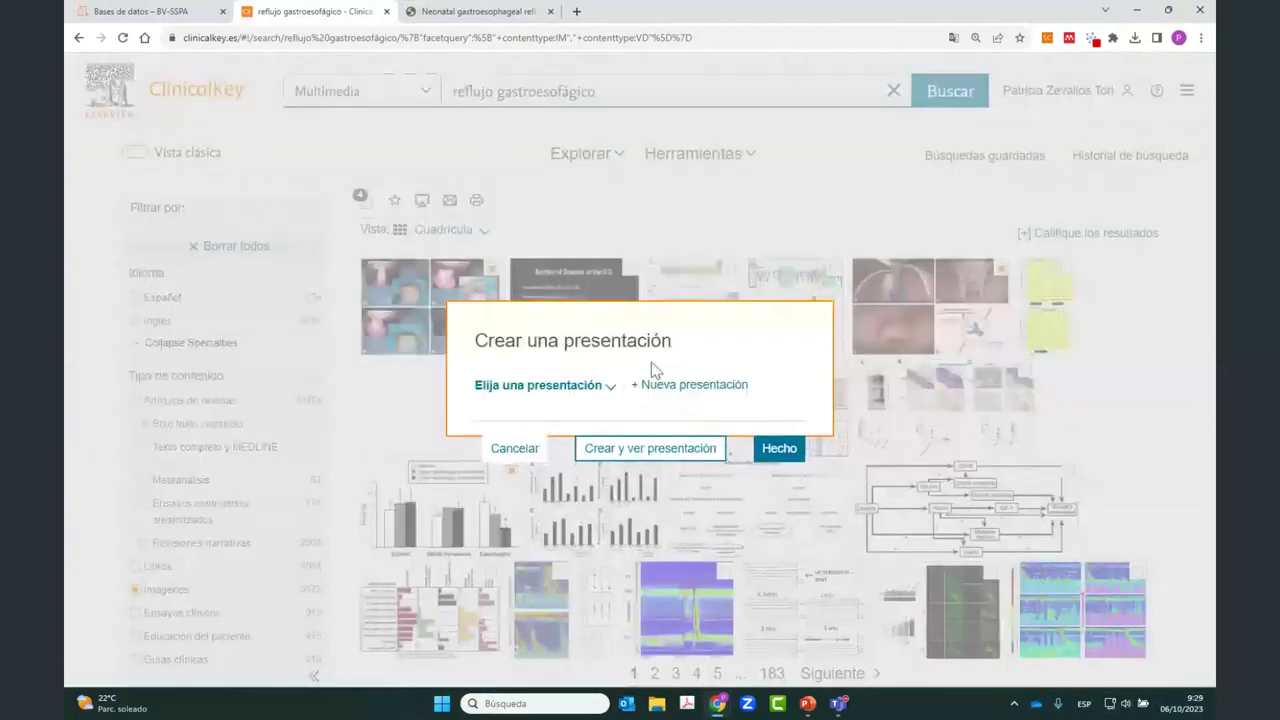
click(654, 385)
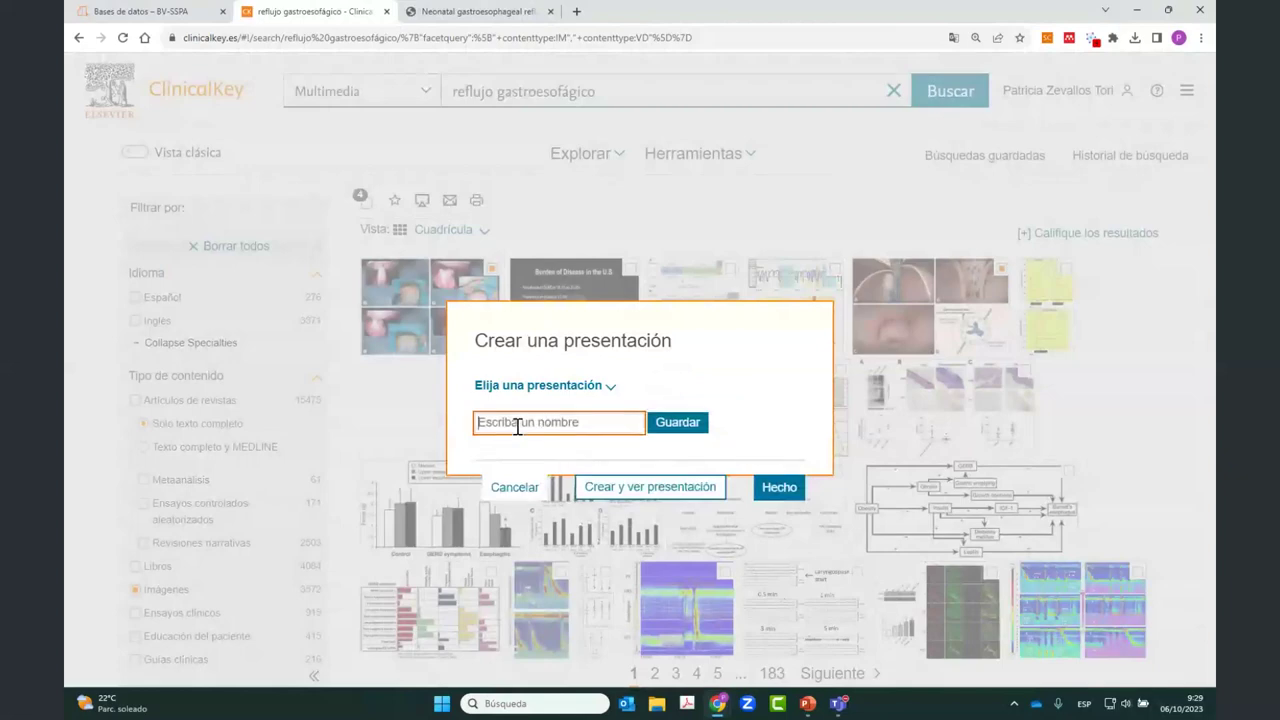
text(gerd An)
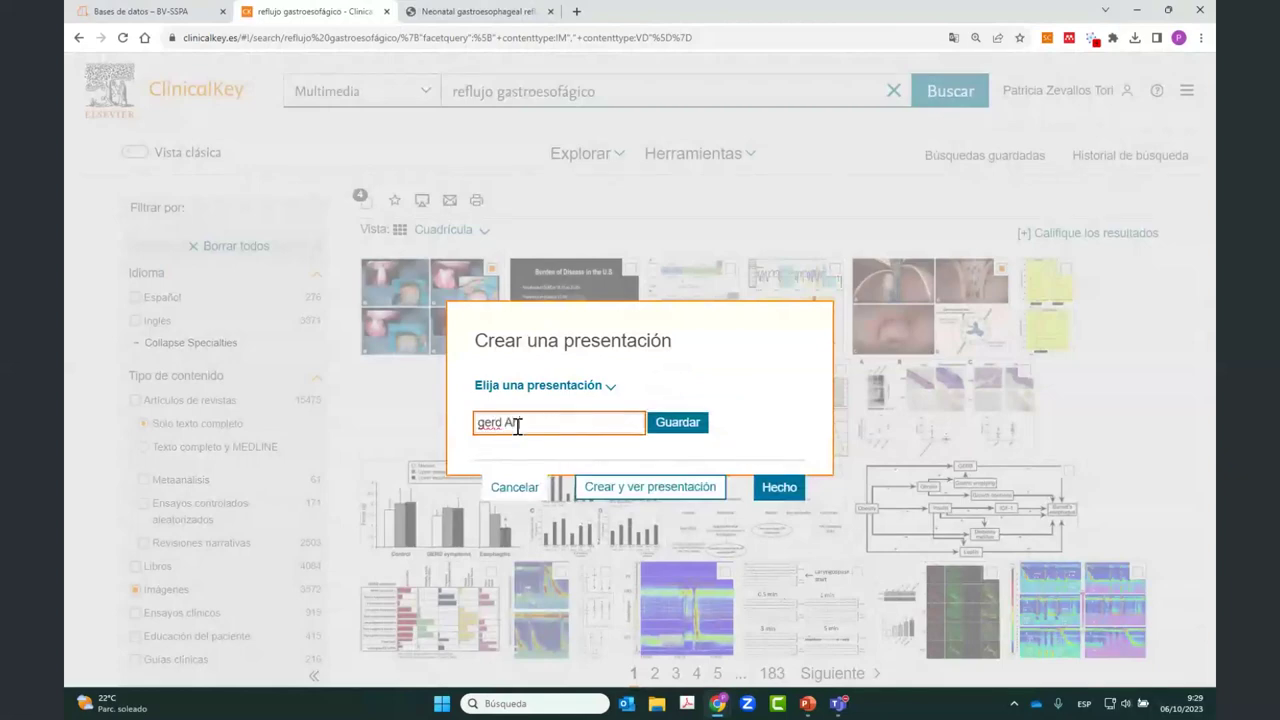
text(dalucía Oct 23)
key(Return)
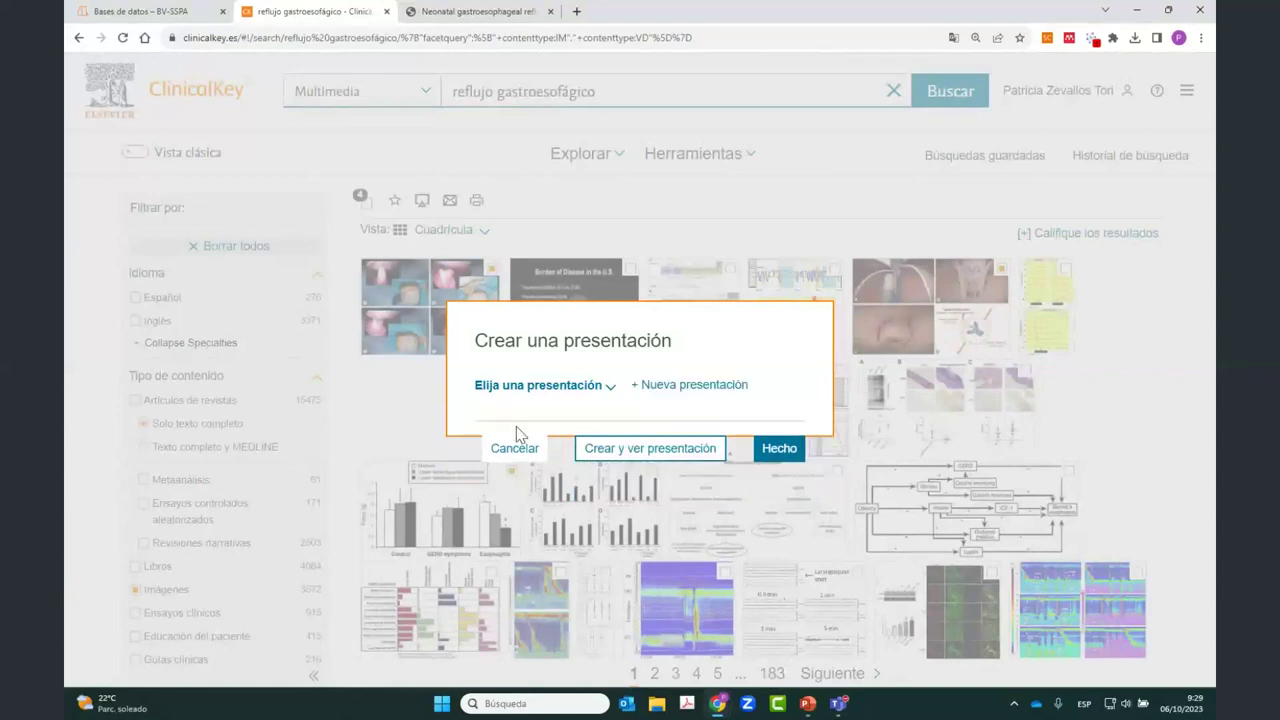
click(765, 451)
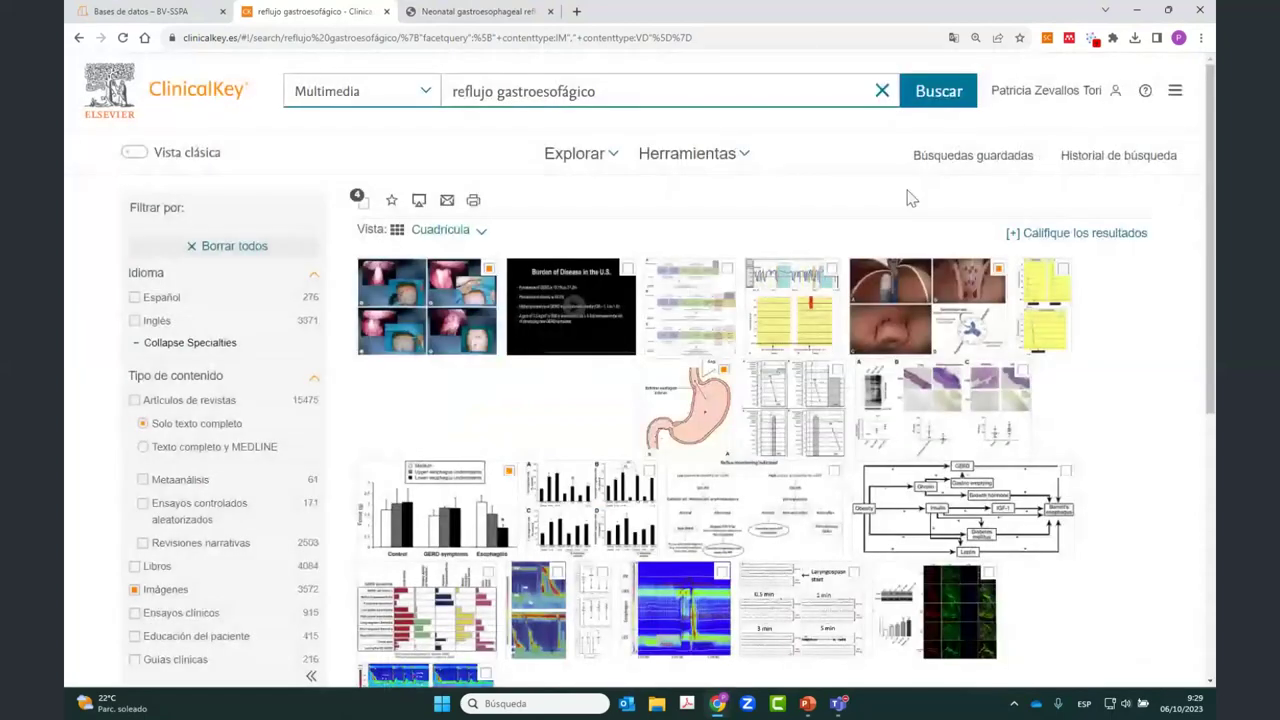
Step: Export the gerd Andalucía Oct 23 presentation from Presentaciones and save it to Downloads
click(1176, 92)
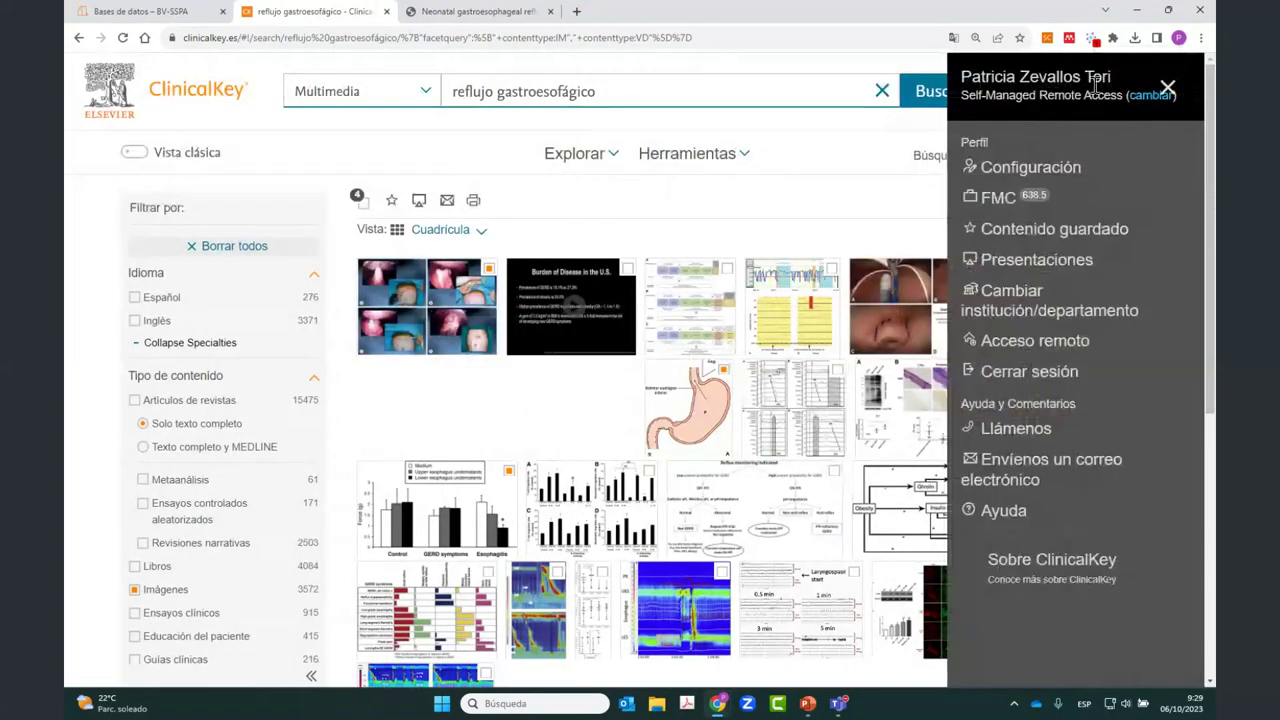
click(1055, 270)
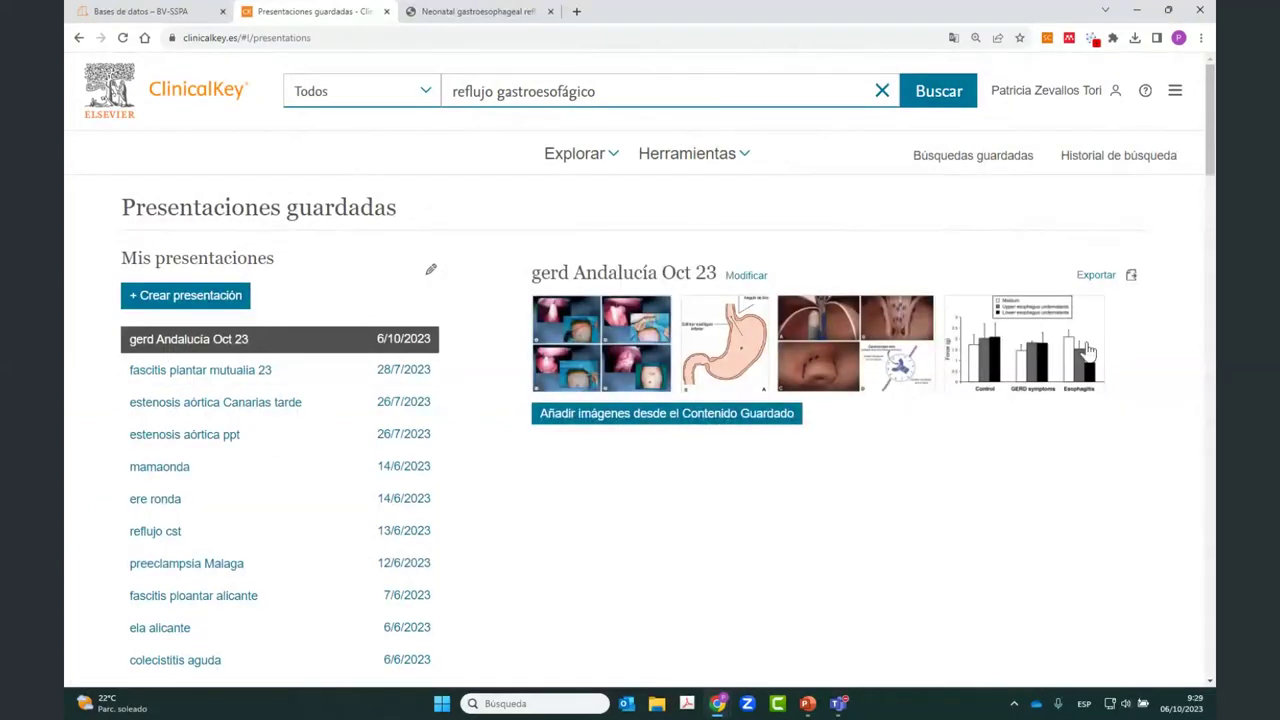
click(1085, 289)
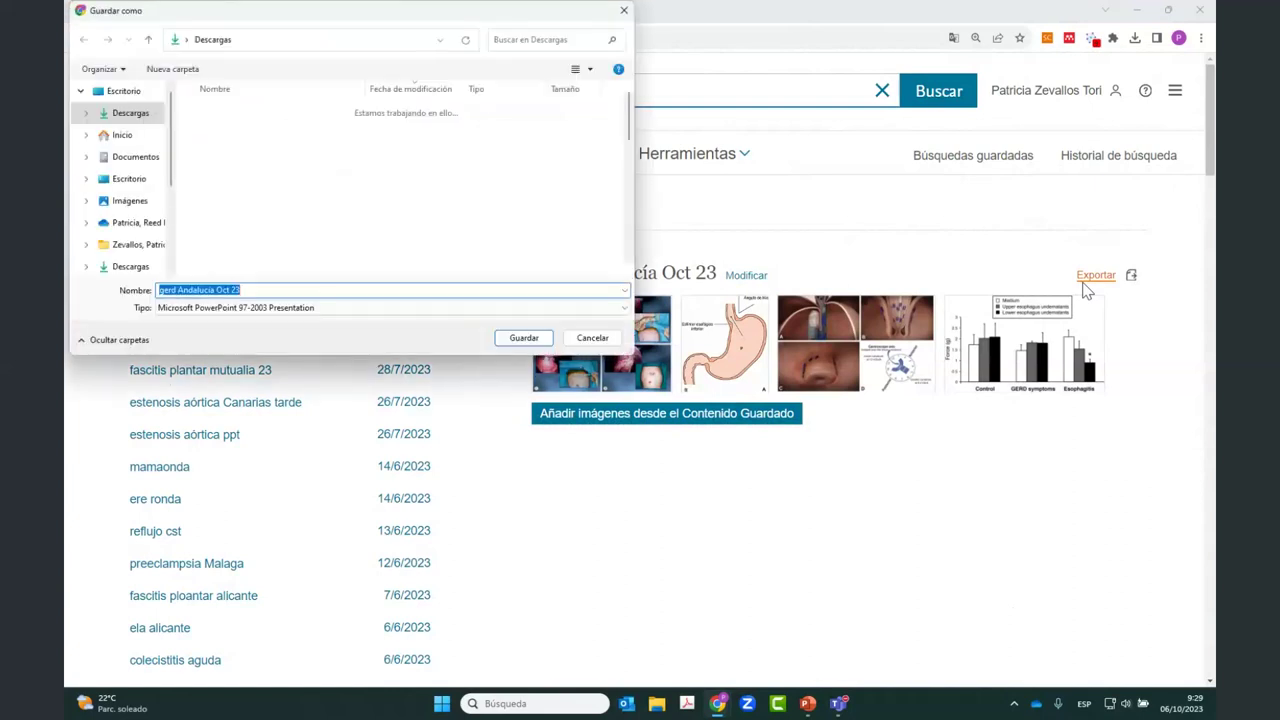
click(523, 338)
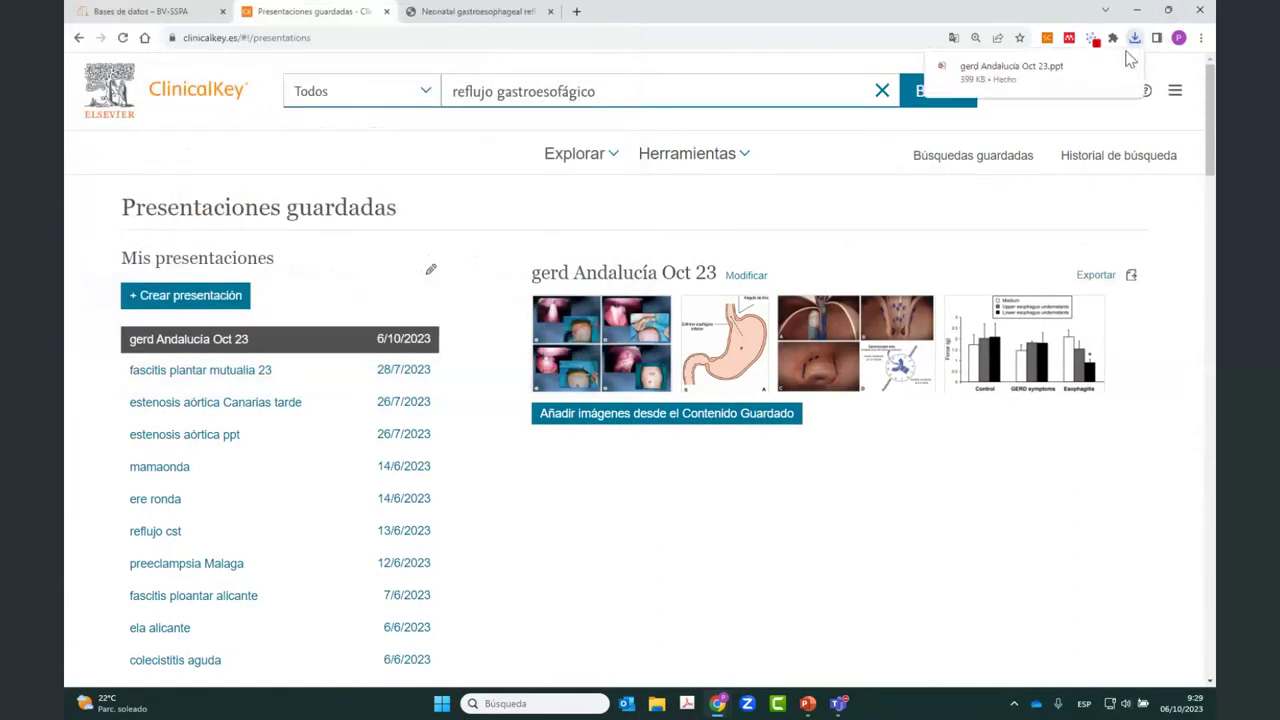
Step: Open the downloaded 'gerd Andalucía Oct 23.ppt' in PowerPoint and review slides 1 to 4
click(1000, 72)
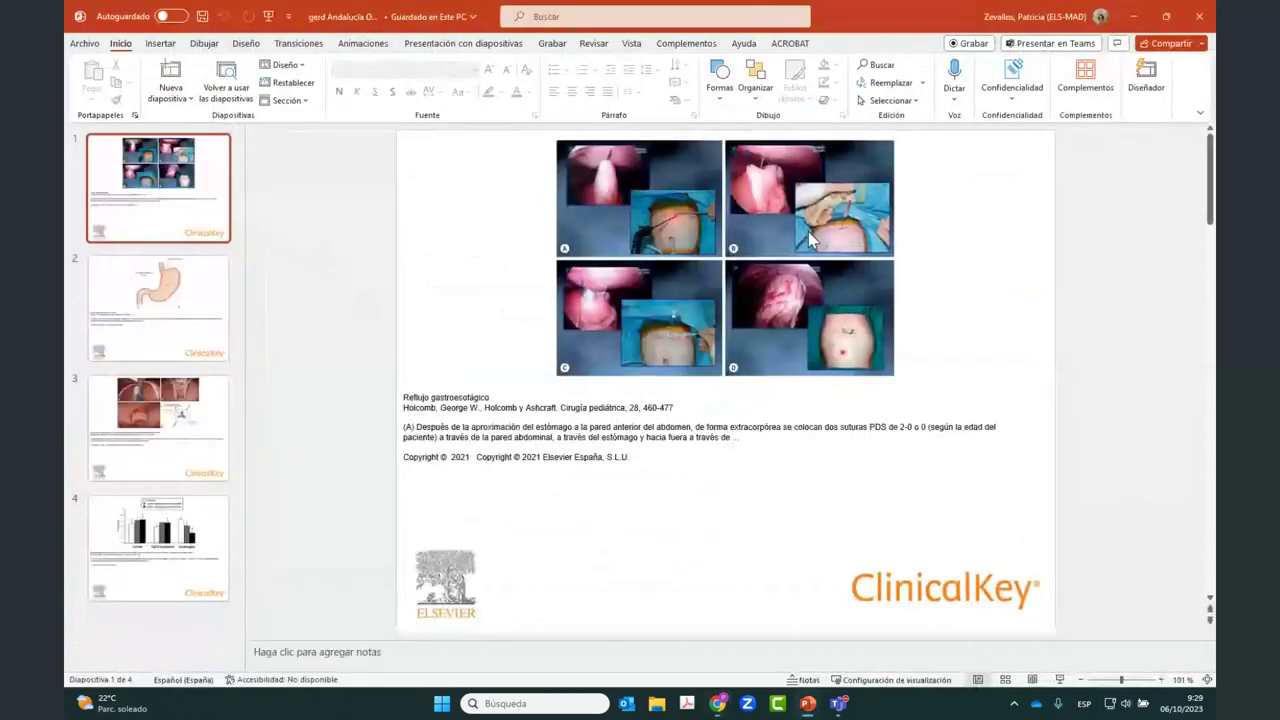
click(160, 310)
click(160, 430)
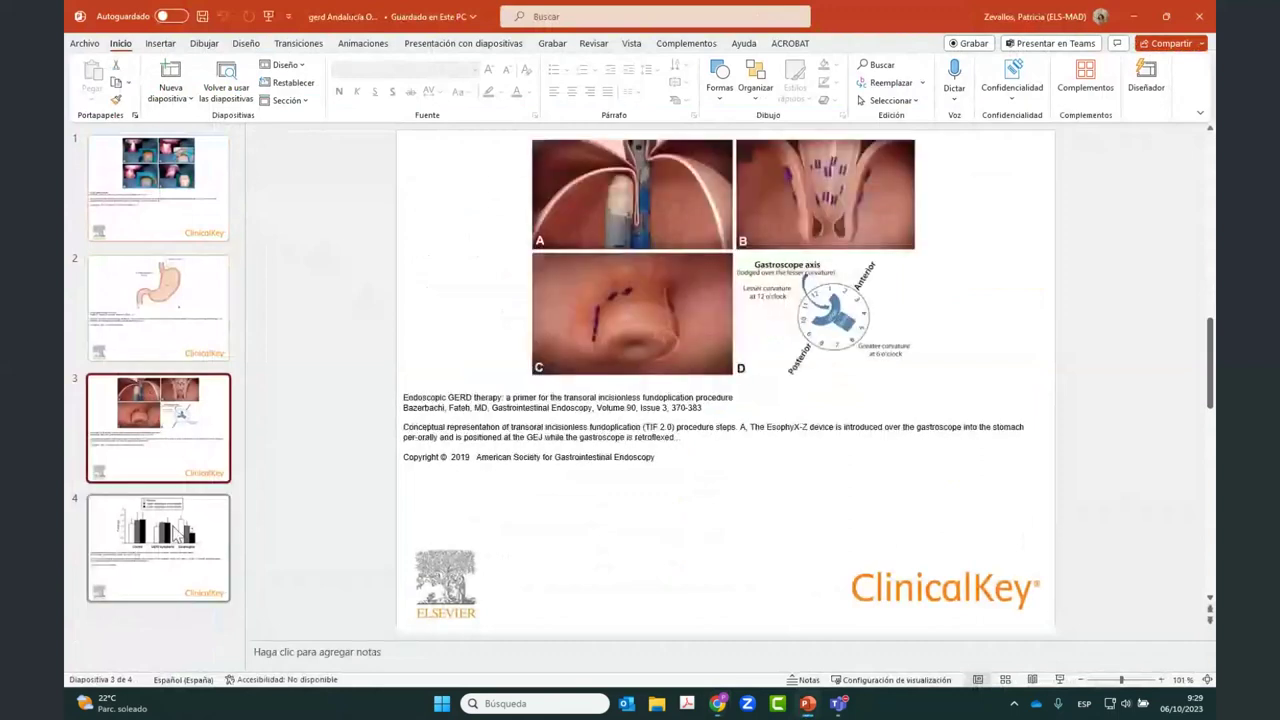
click(176, 545)
click(150, 180)
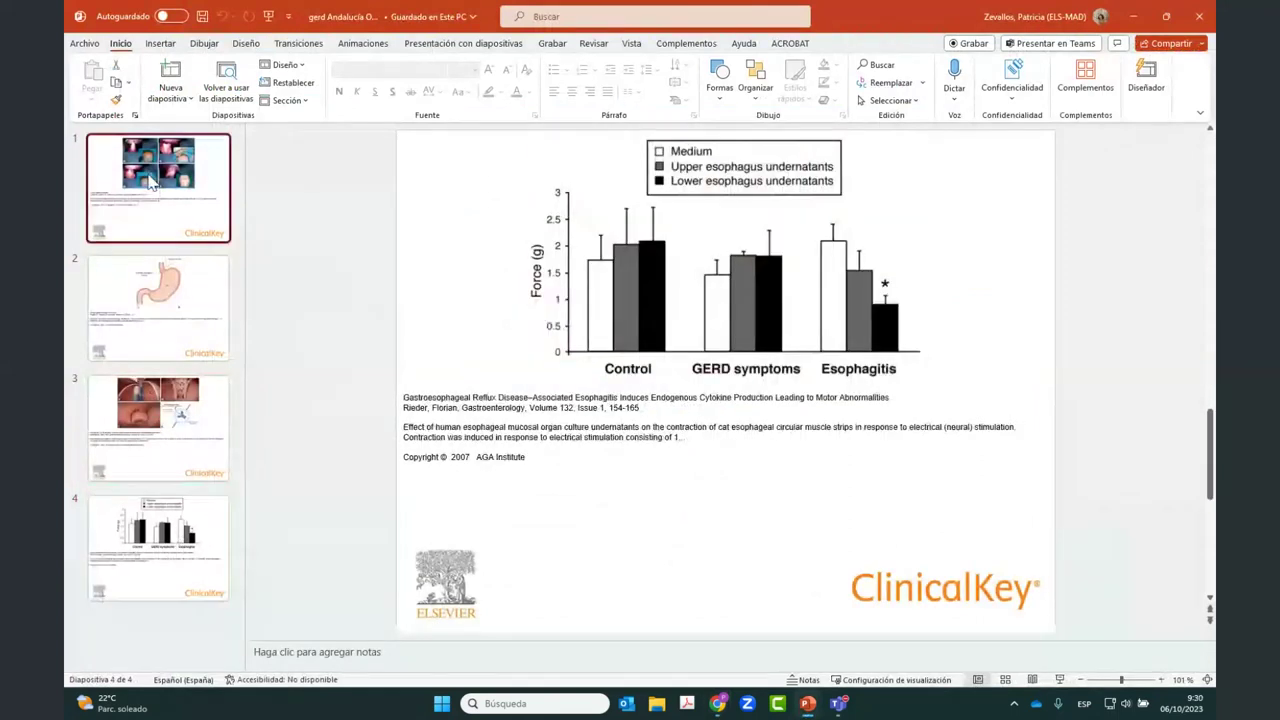